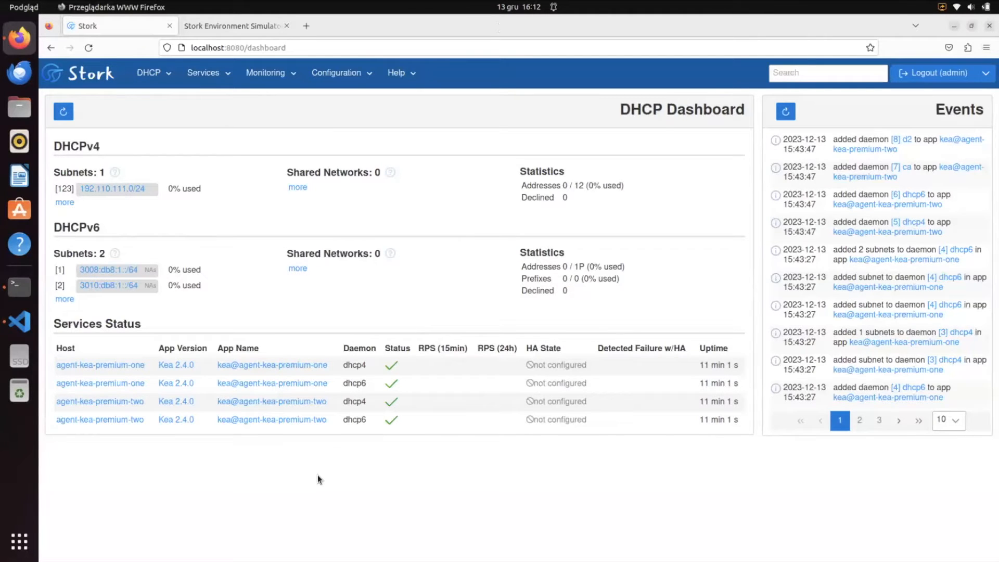
View the list of Kea apps, and check both the unauthorized and authorized machines.
click(214, 74)
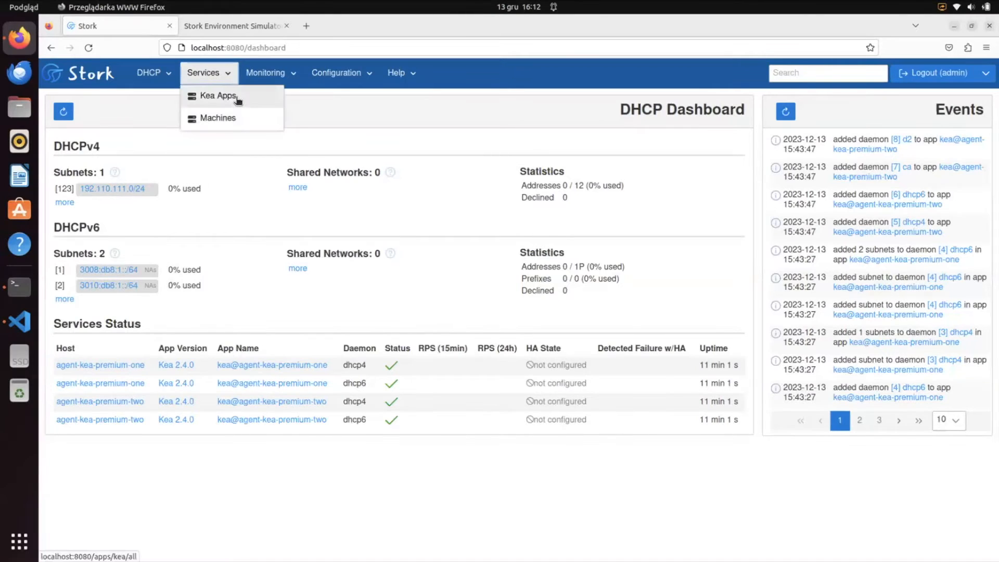
click(237, 98)
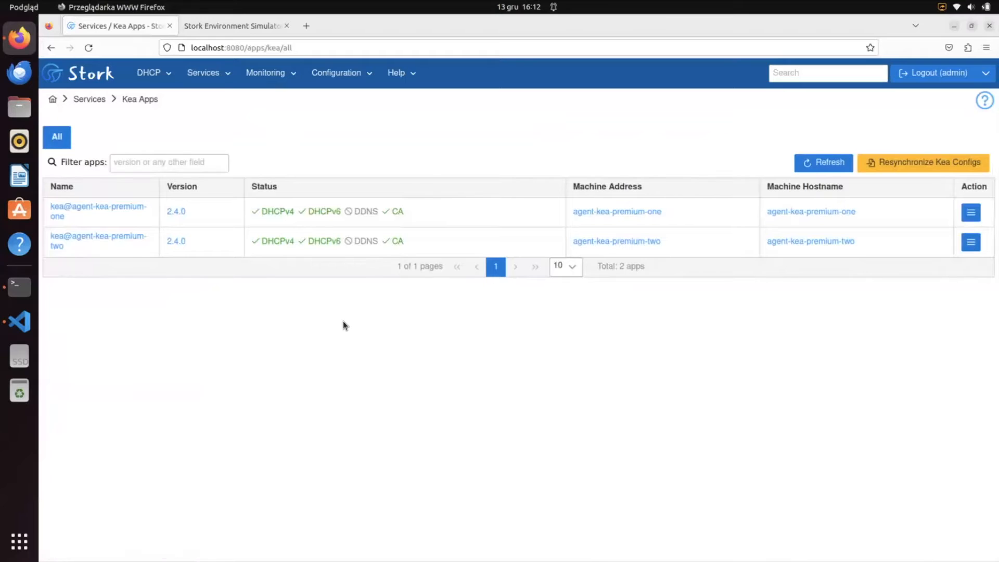
click(224, 74)
click(223, 116)
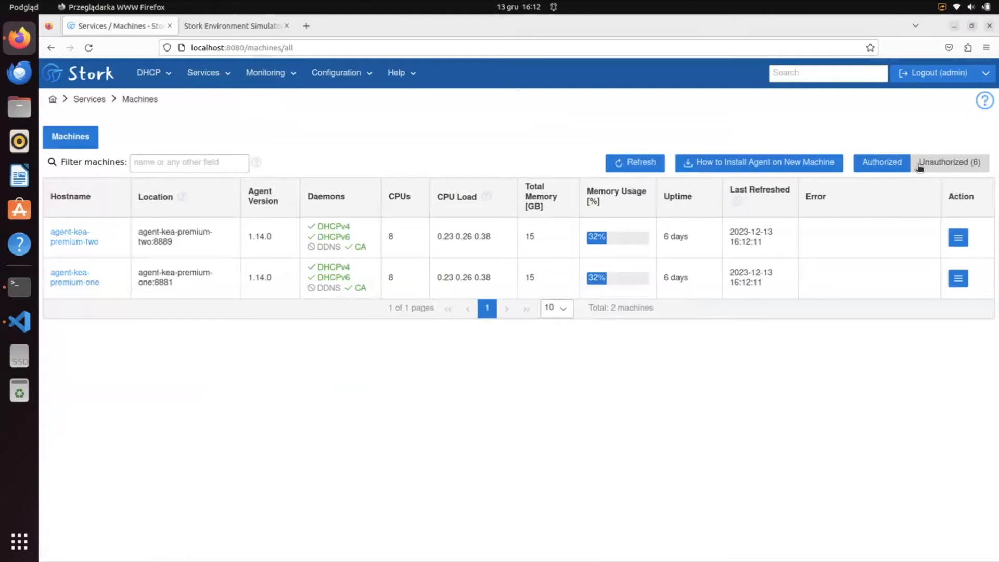
click(943, 164)
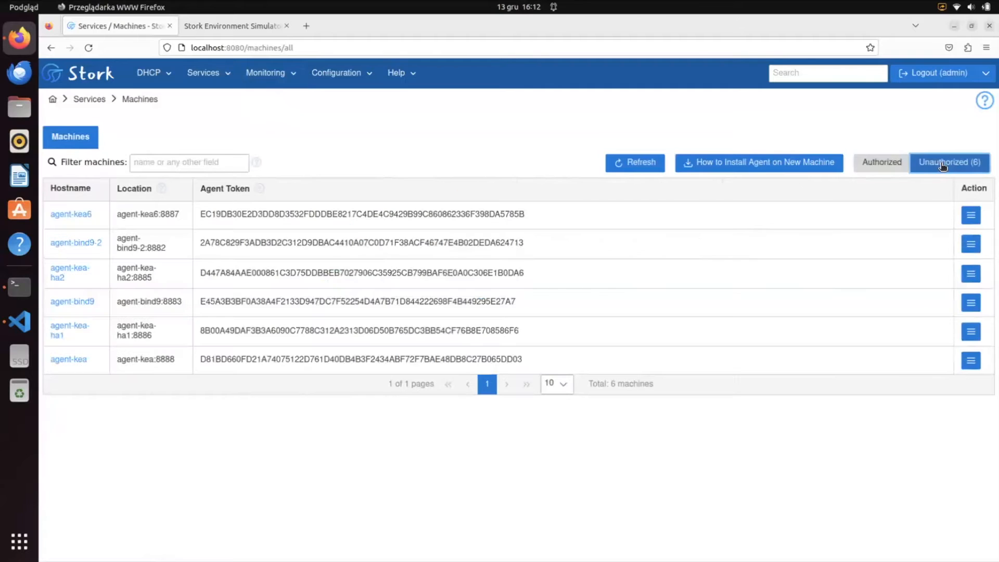
click(891, 166)
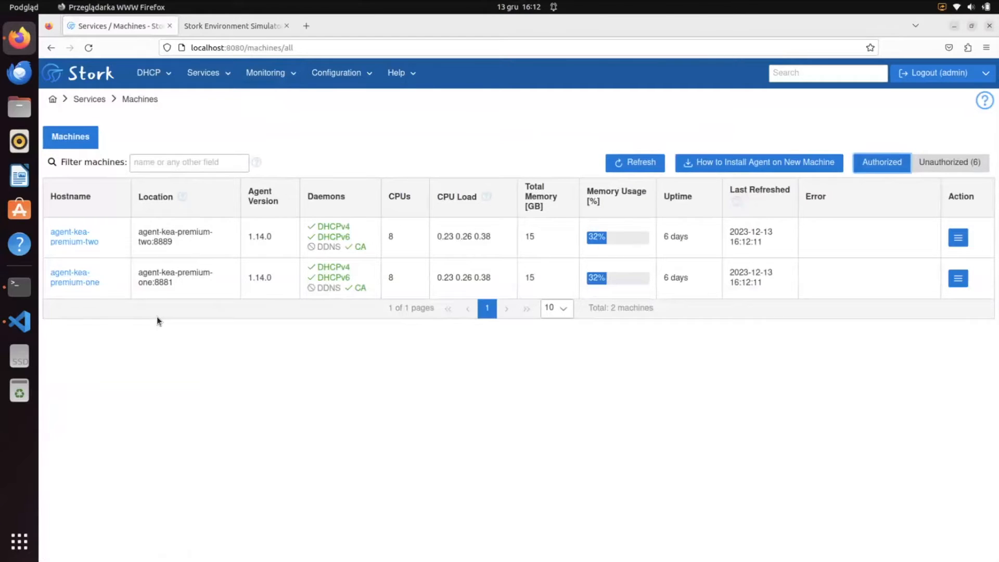
Open the DHCPv4 daemon details for agent-kea-premium-two and consult the documentation of the libdhcp_subnet_cmds.so hook.
click(329, 226)
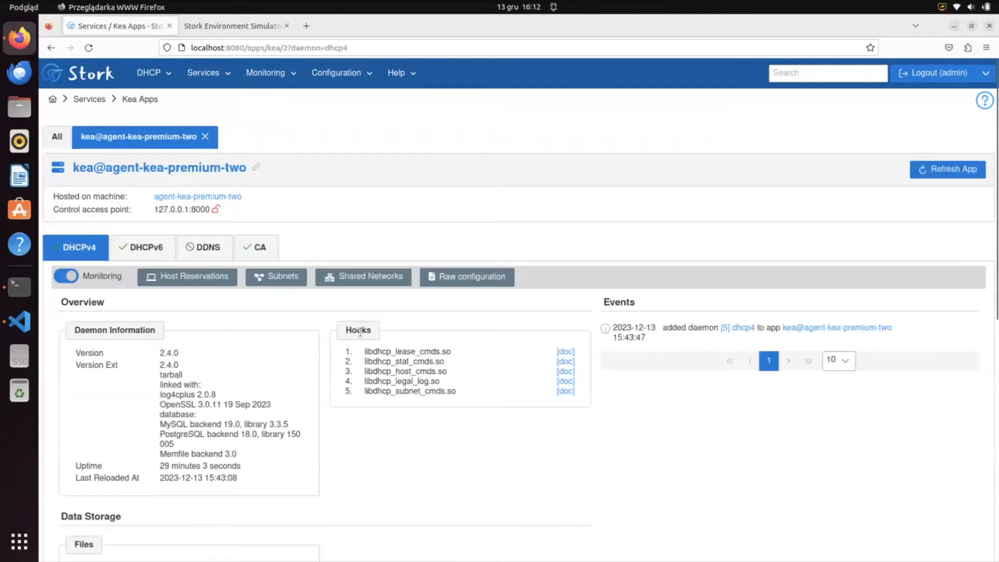
scroll(500, 386, down, 1)
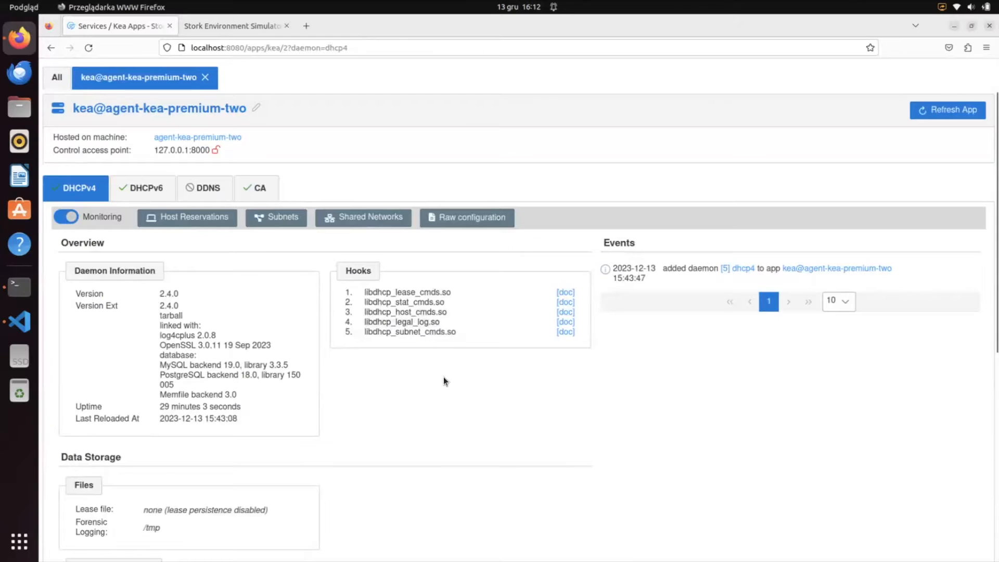
scroll(444, 377, down, 2)
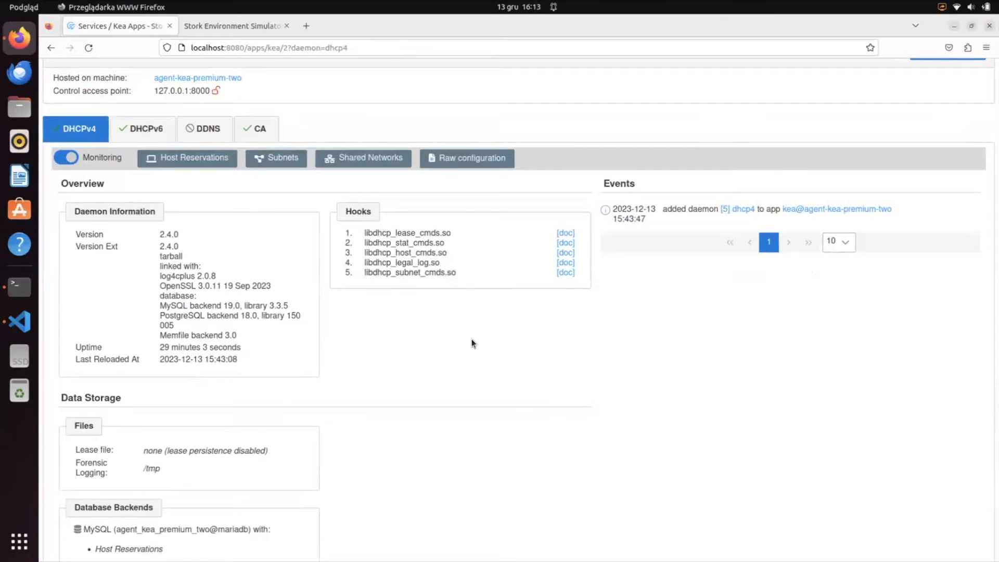
scroll(520, 322, down, 2)
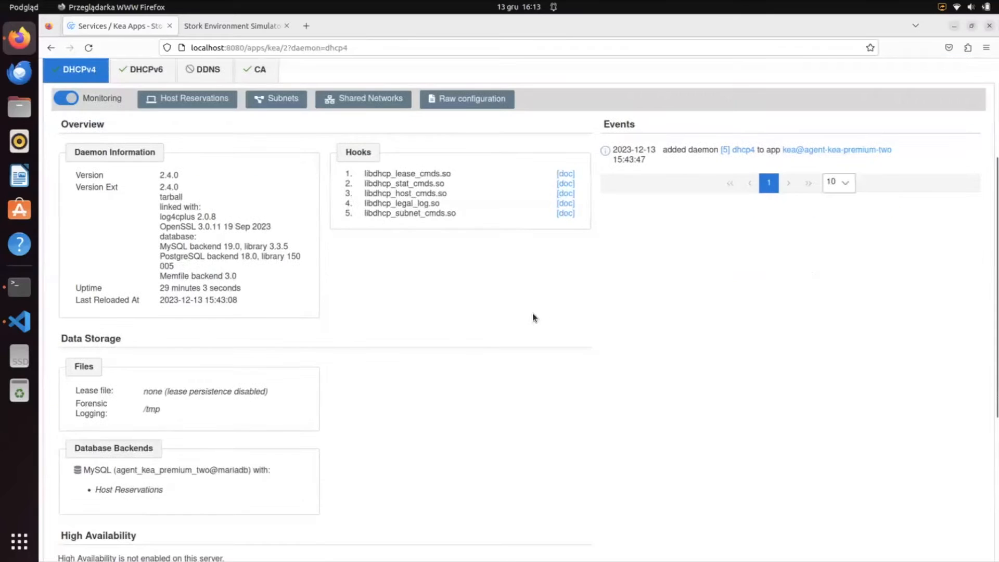
click(567, 213)
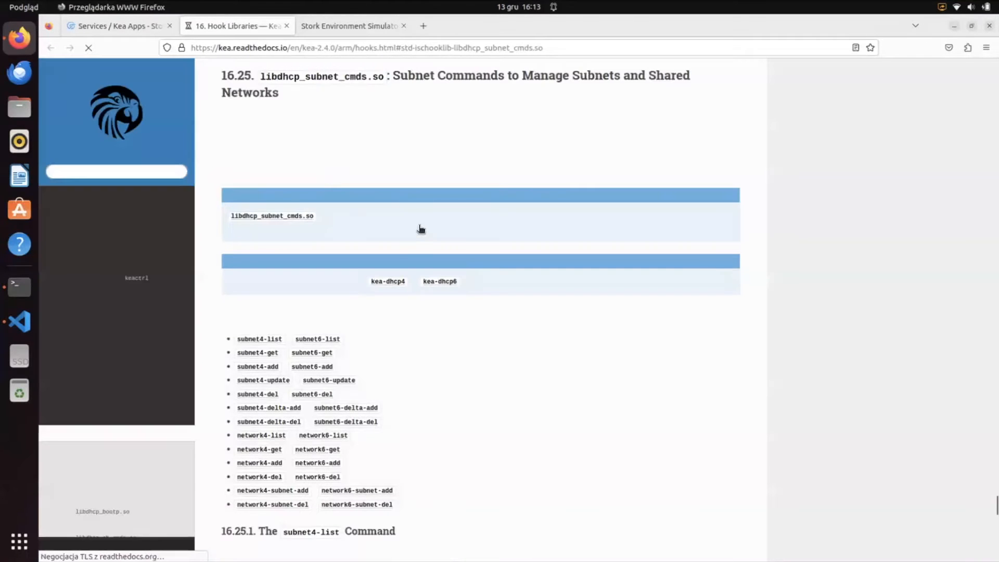
click(121, 30)
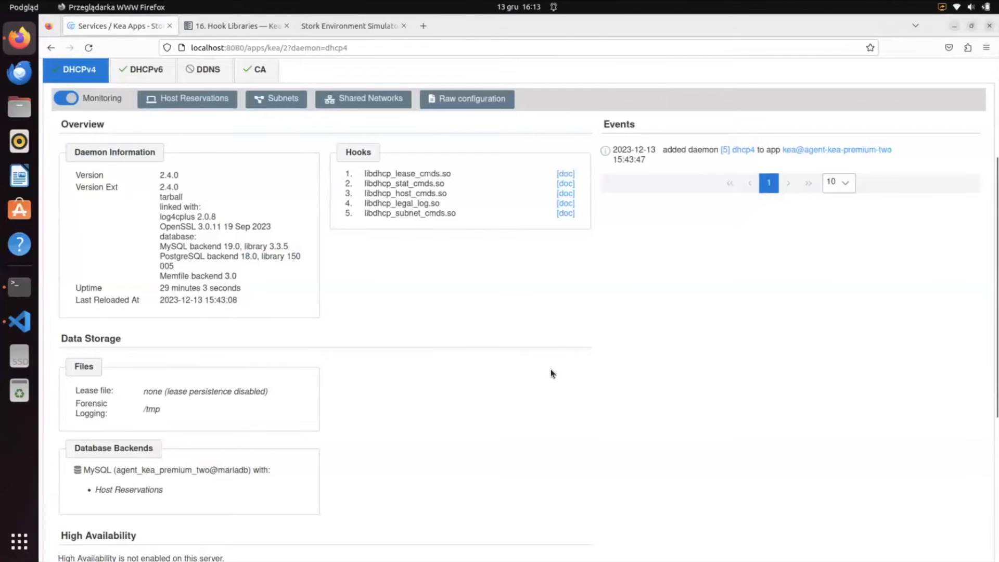
Examine the DHCPv4 daemon's data storage, high availability, loggers and configuration review reports.
scroll(552, 372, down, 2)
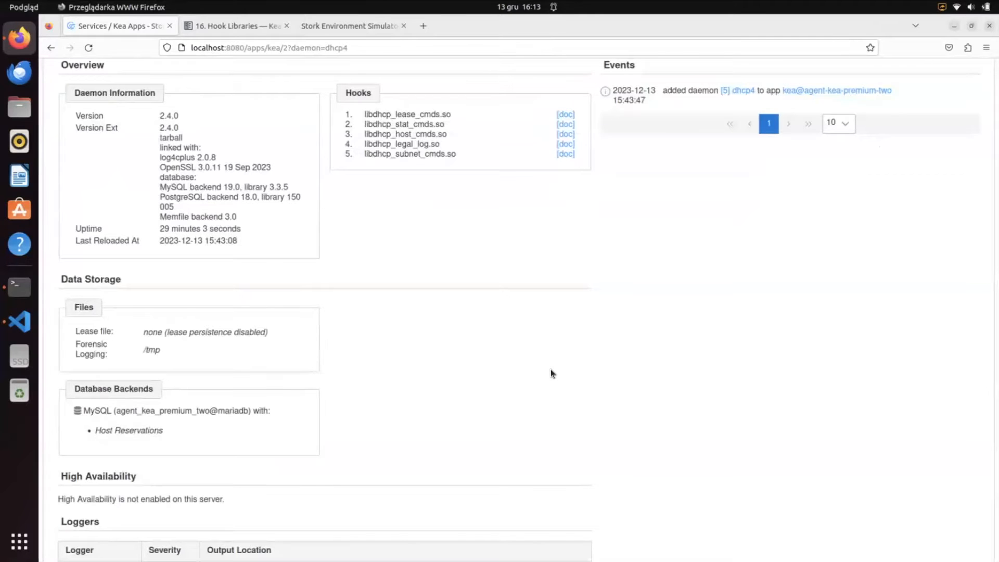
scroll(551, 373, down, 5)
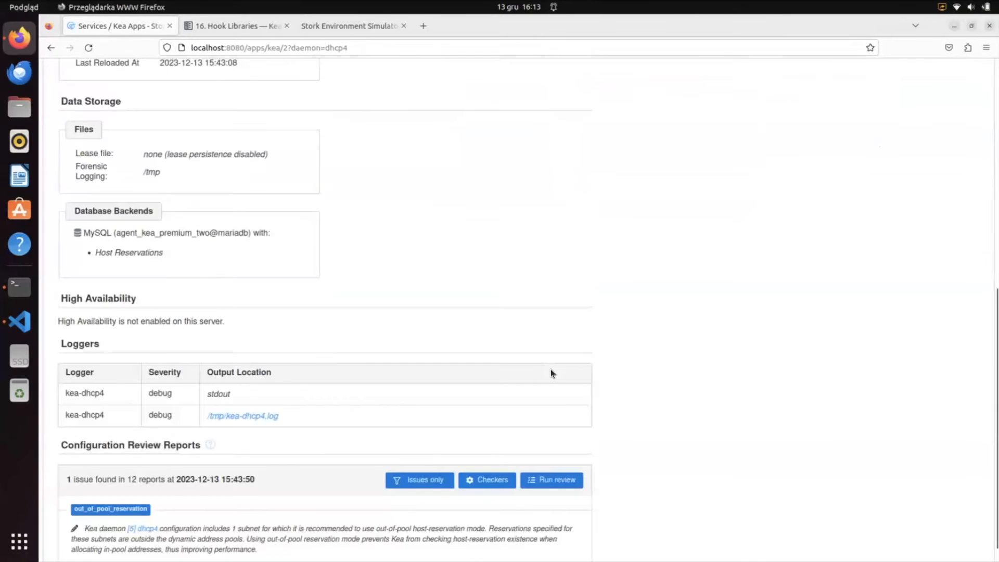
scroll(550, 372, down, 1)
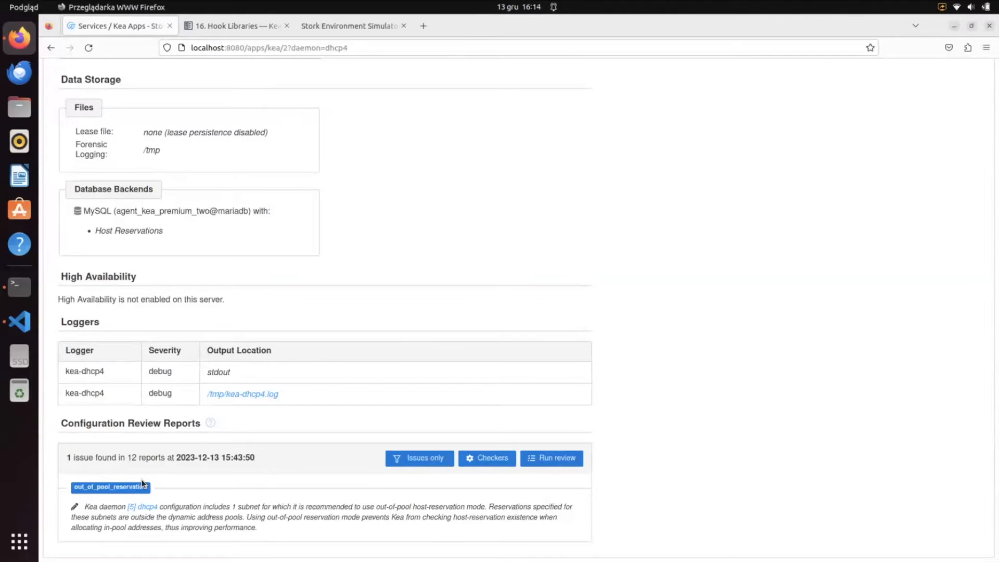
Disable the out_of_pool_reservation checker for the DHCPv4 daemon and run the configuration review again.
click(500, 461)
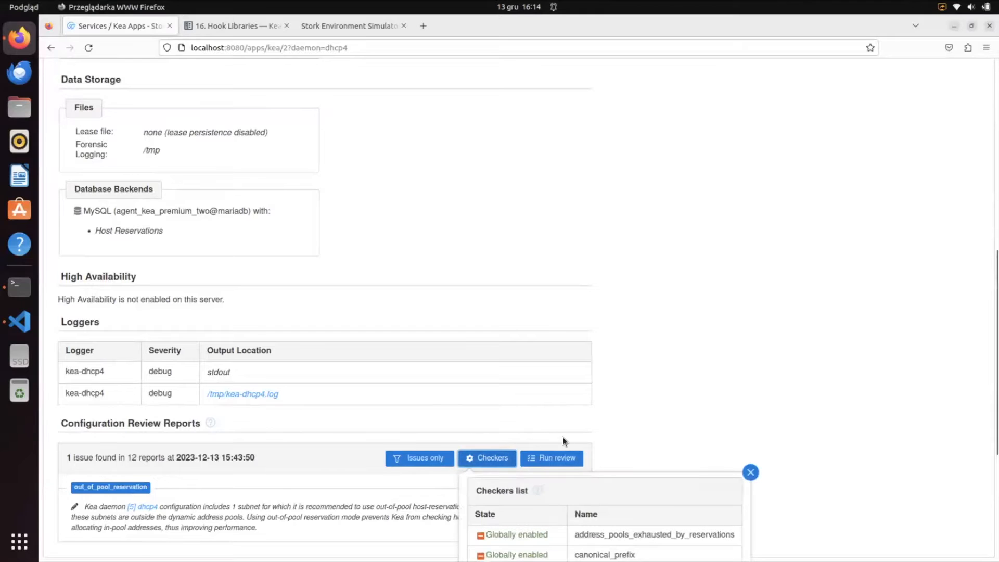
scroll(592, 492, down, 2)
scroll(592, 493, down, 3)
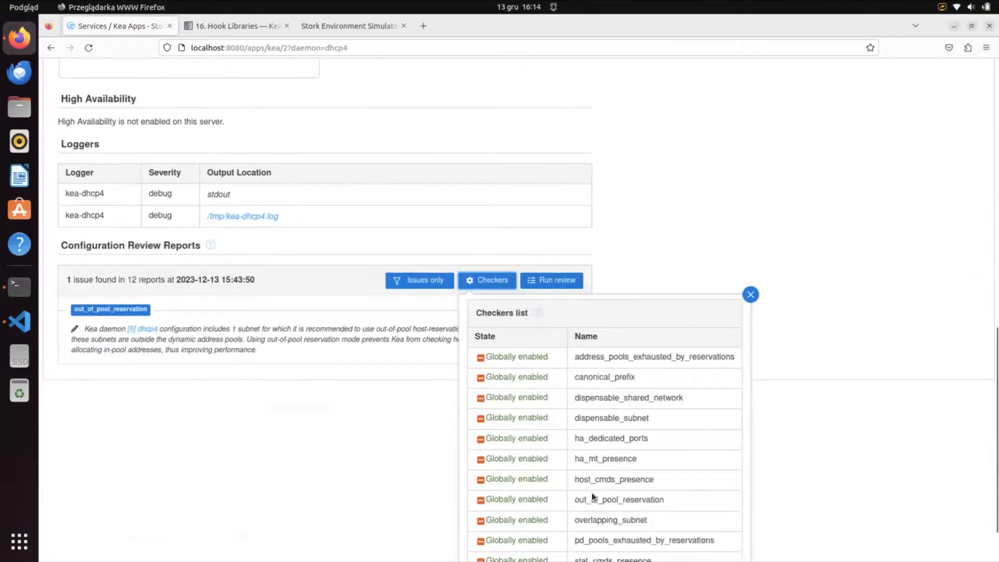
scroll(592, 492, down, 1)
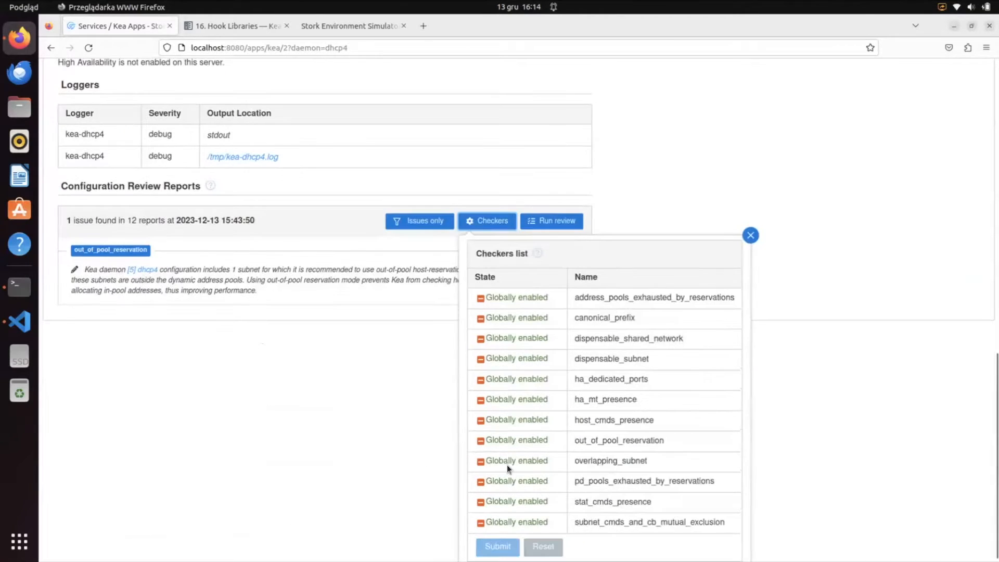
click(481, 441)
click(481, 441)
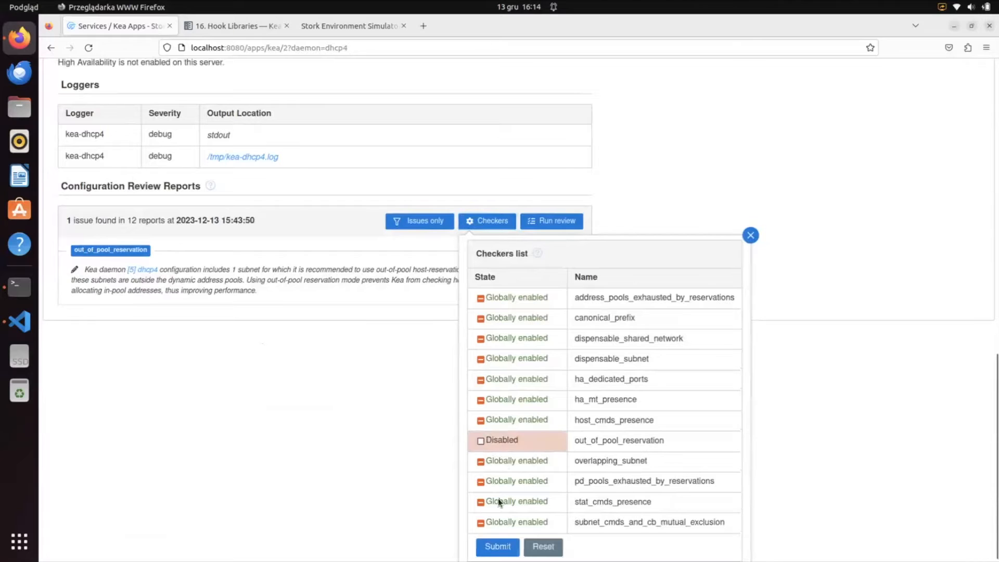
click(505, 544)
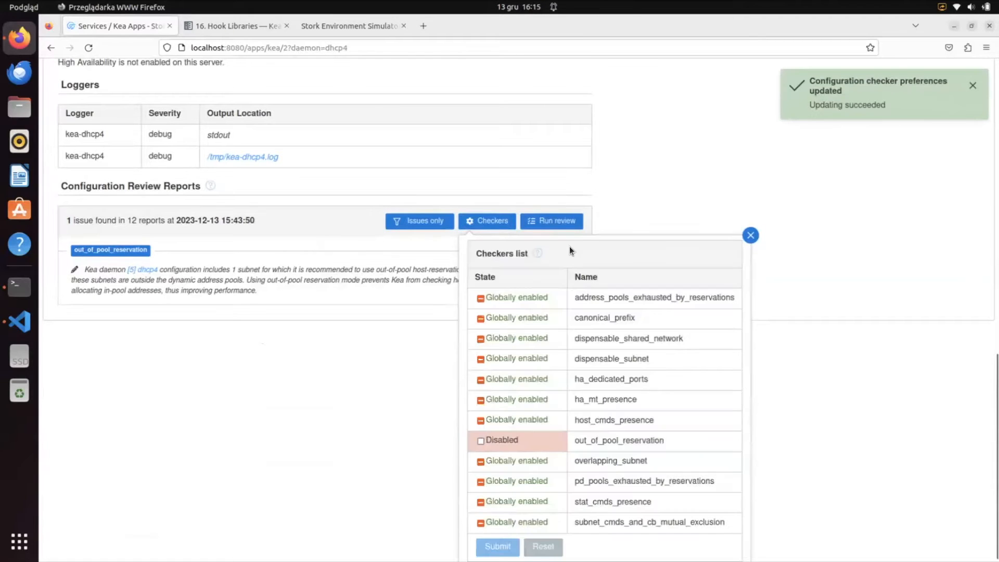
click(751, 235)
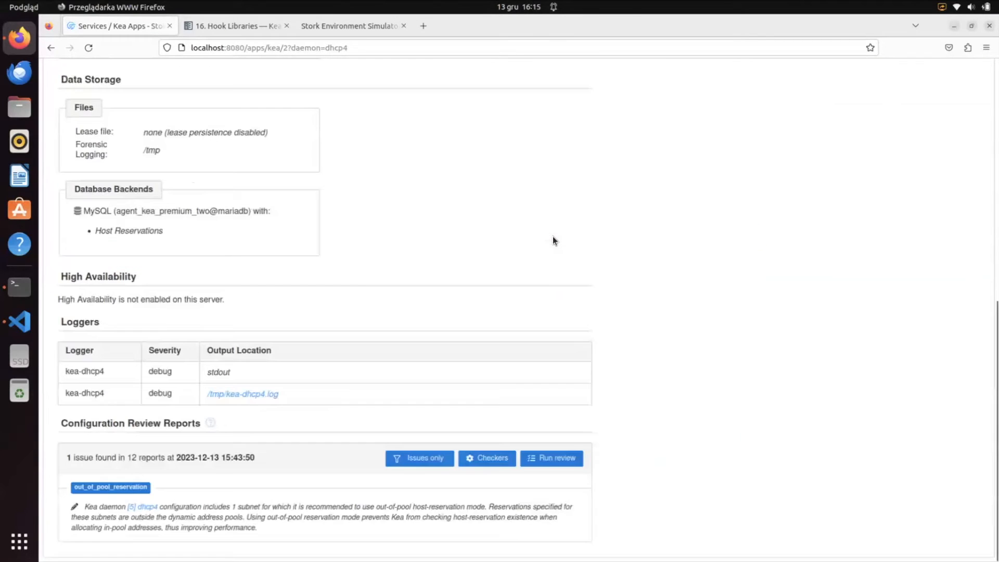
click(567, 458)
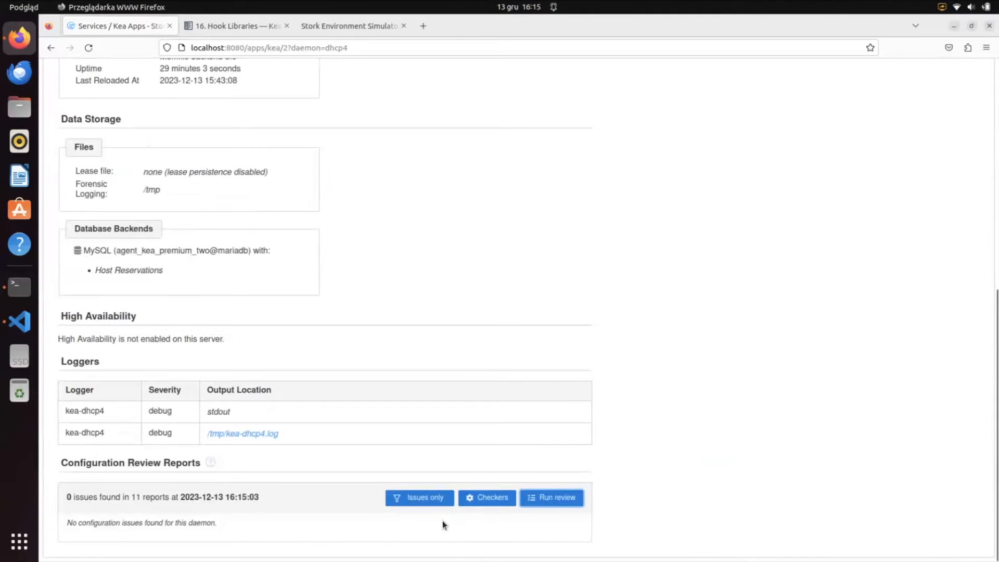
Return the out_of_pool_reservation checker to its globally enabled state and rerun the DHCPv4 daemon's configuration review.
click(488, 500)
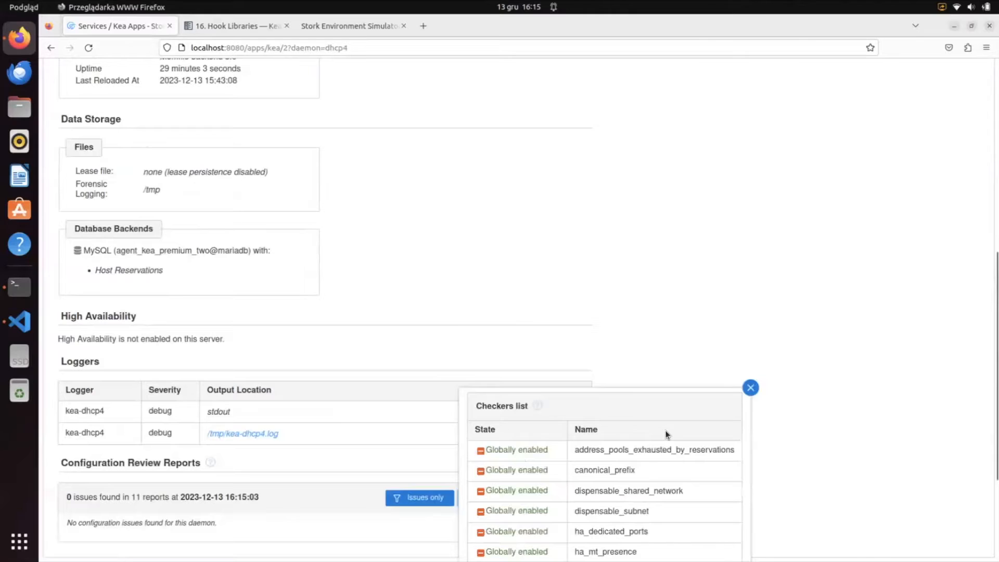
scroll(665, 430, down, 2)
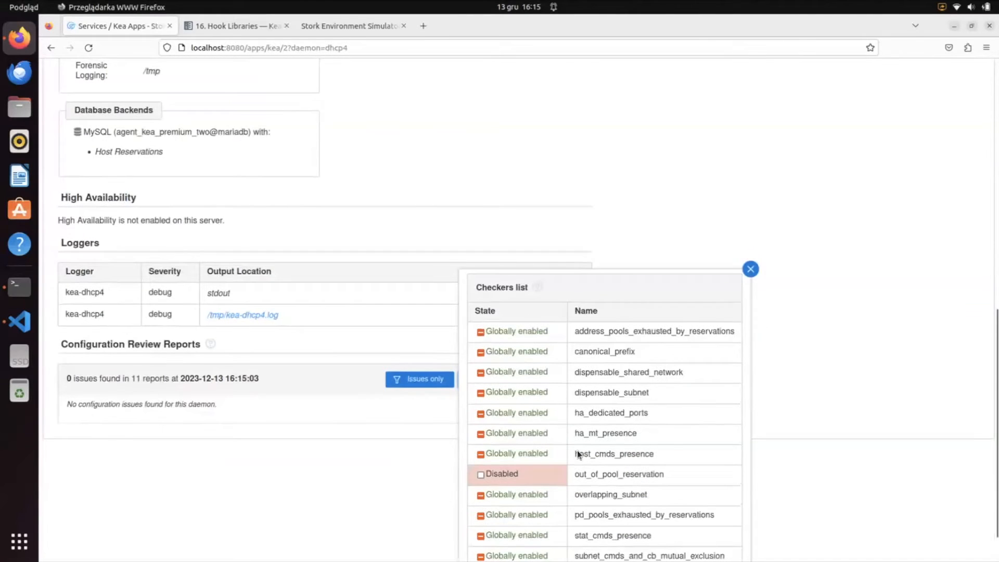
click(480, 475)
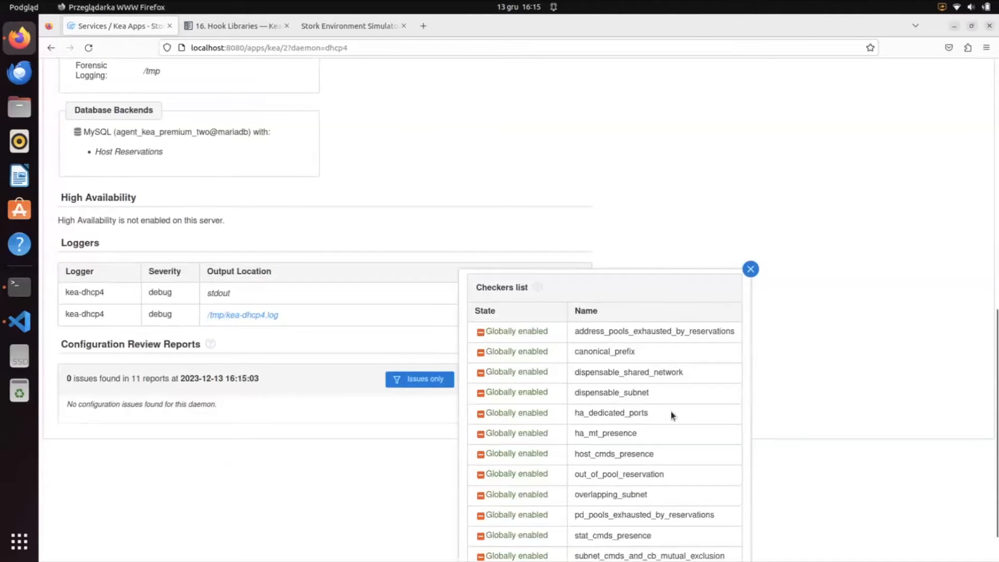
scroll(670, 411, down, 1)
click(509, 536)
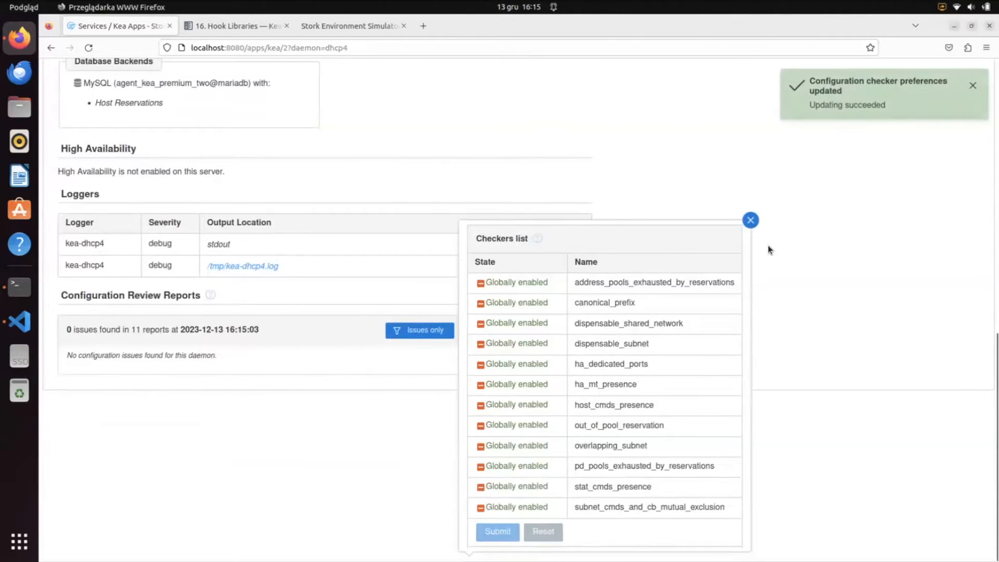
click(751, 220)
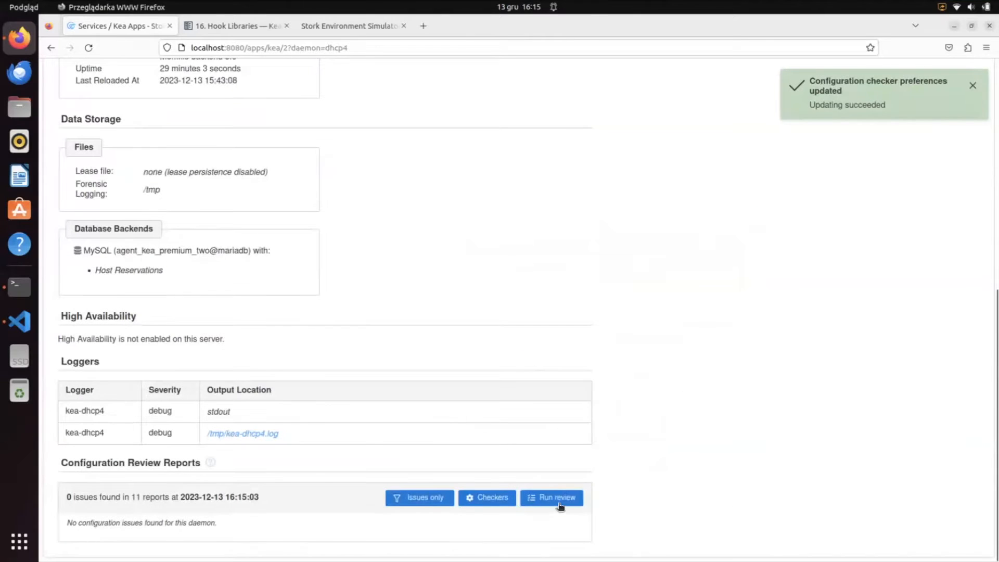
click(559, 502)
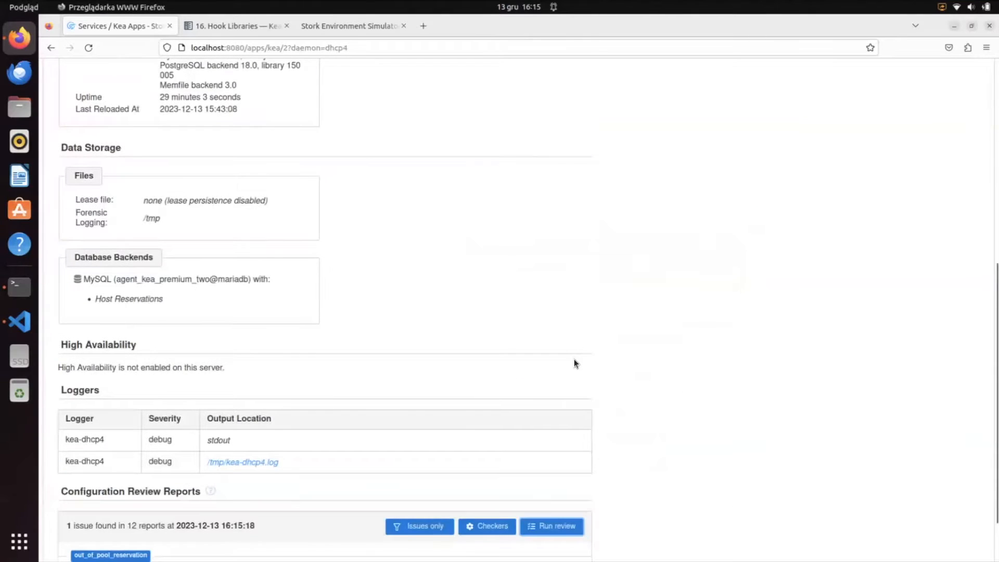
scroll(574, 359, down, 2)
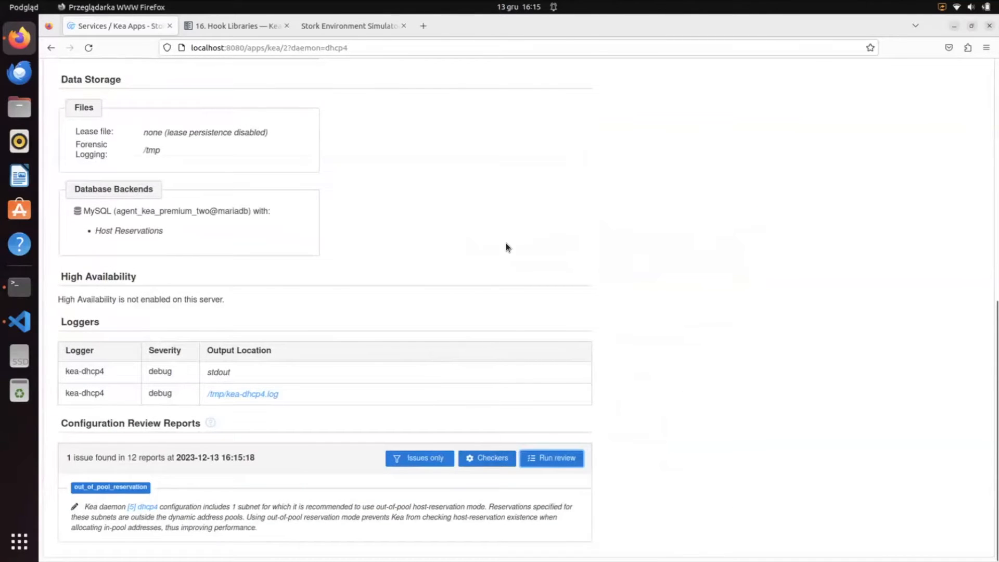
Open the host reservations of the agent-kea-premium-two DHCPv4 daemon and look through both pages of the list.
scroll(451, 412, up, 3)
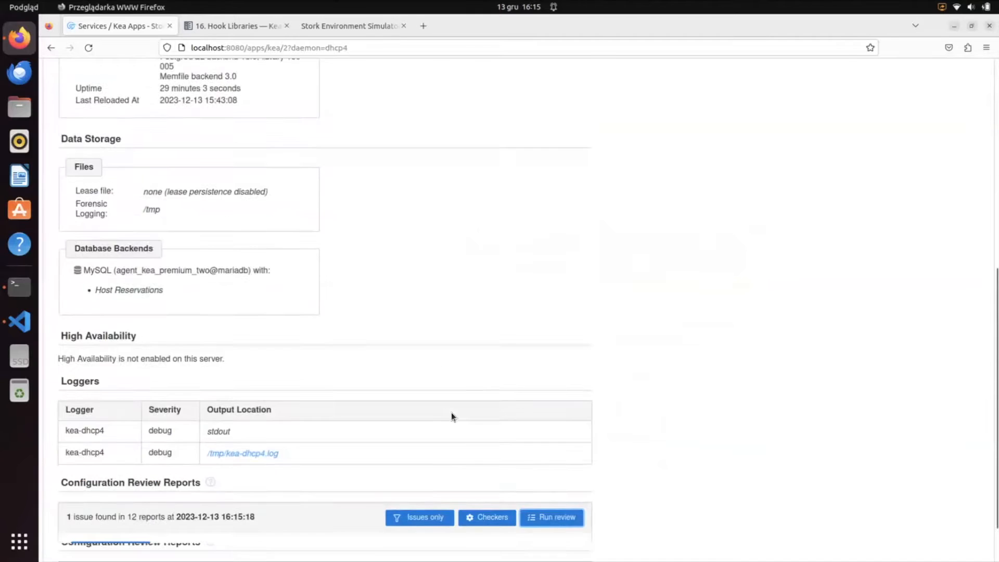
scroll(495, 301, up, 8)
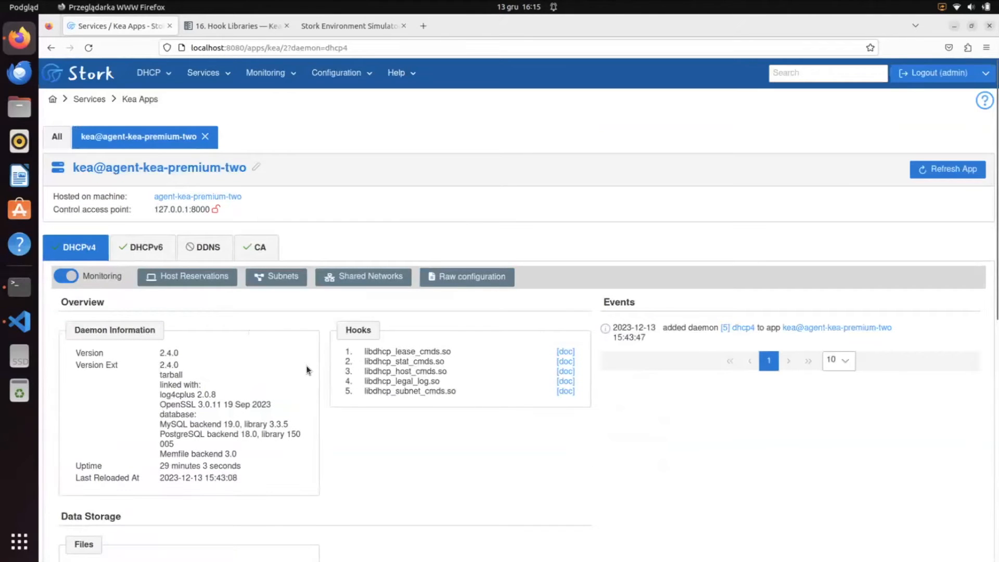
click(217, 280)
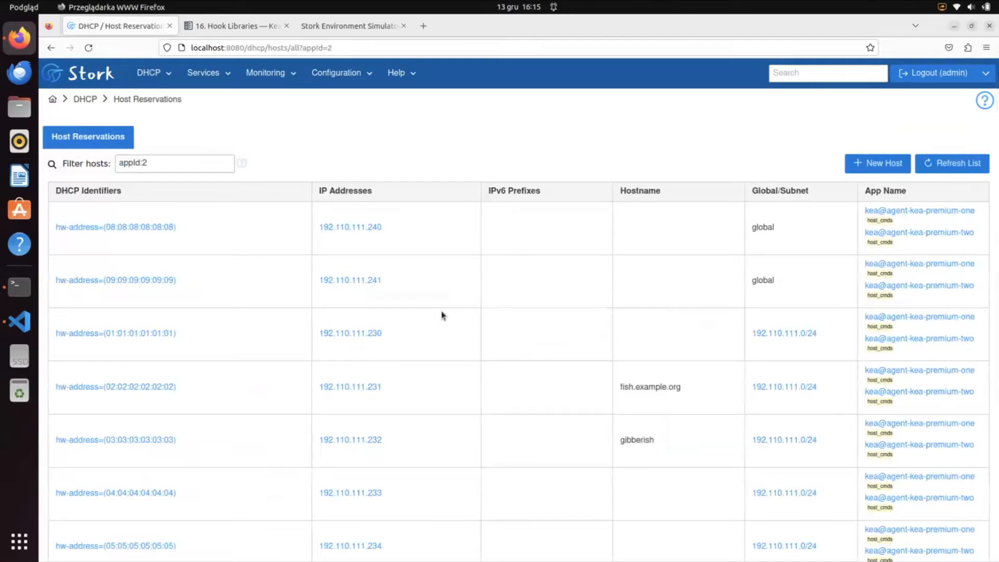
scroll(487, 322, down, 2)
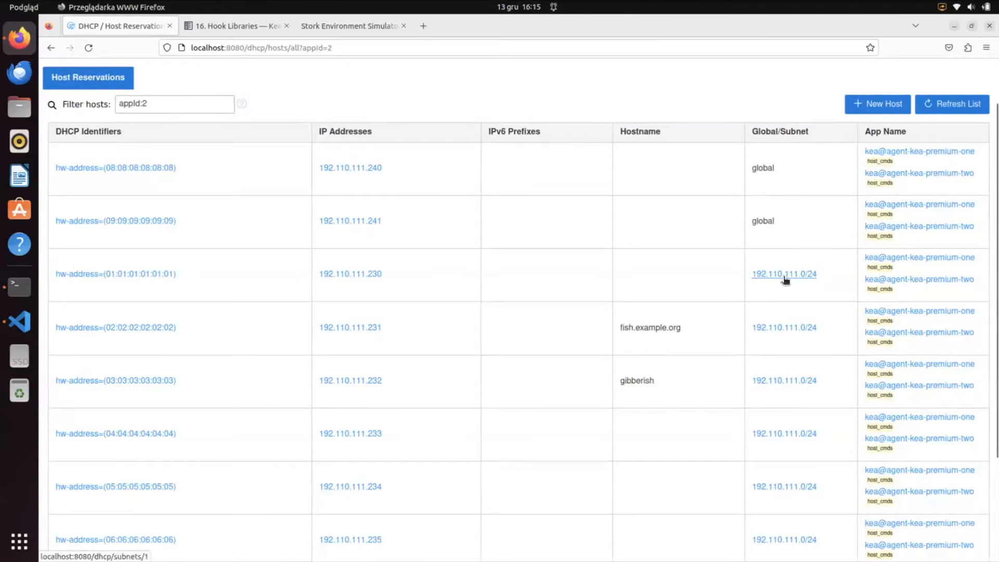
scroll(460, 316, down, 2)
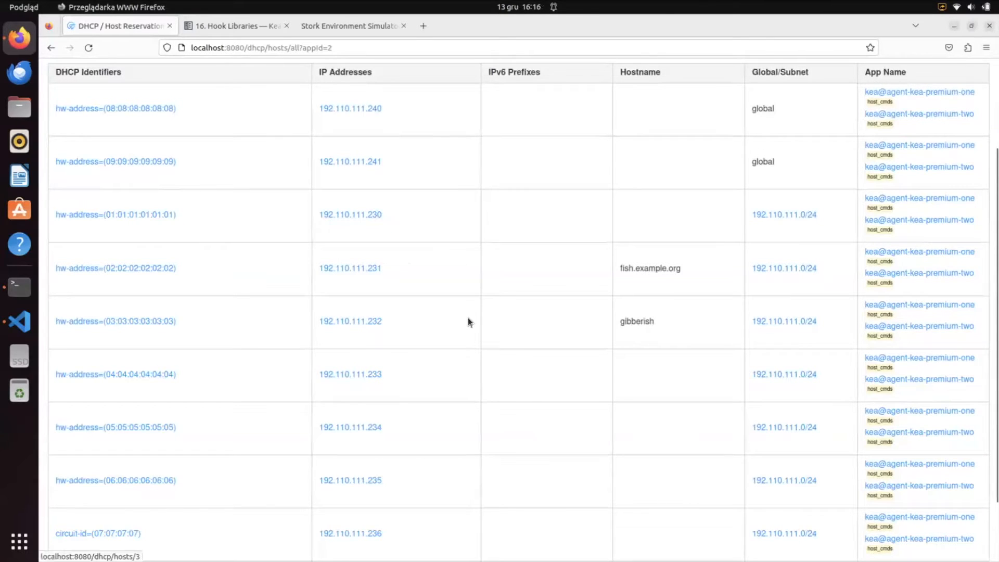
scroll(467, 317, down, 3)
click(536, 547)
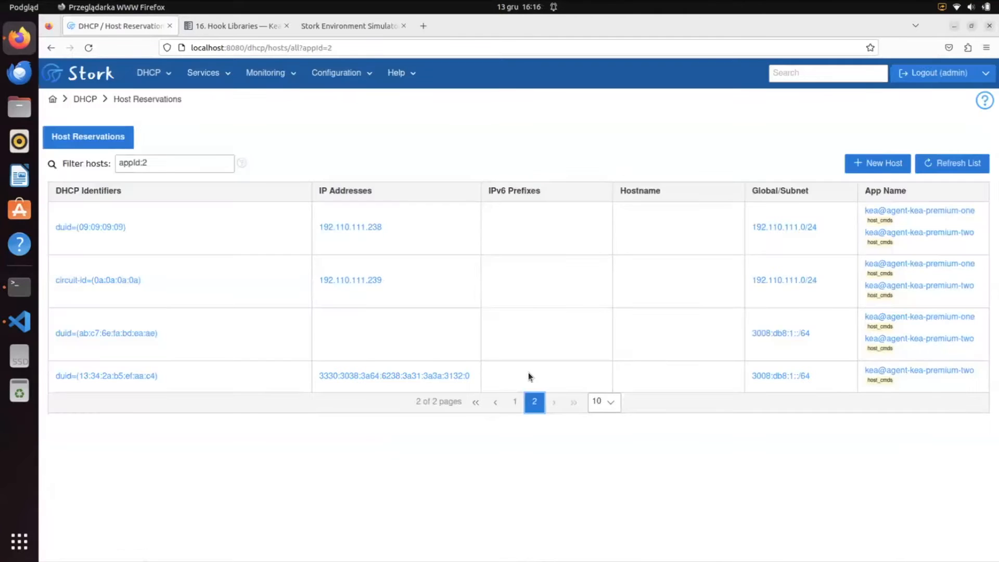
click(515, 404)
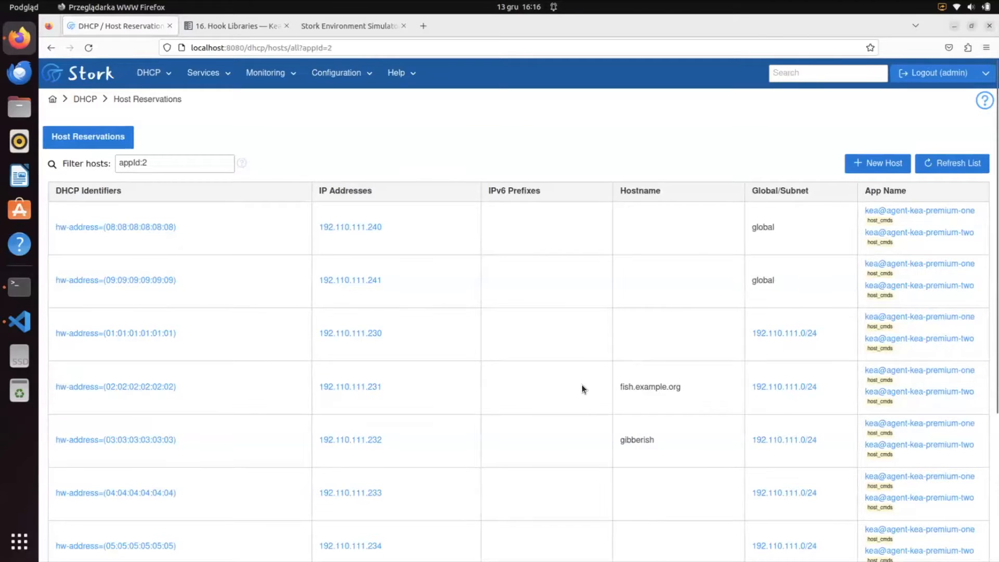
Look over the host reservations, open the 192.110.111.0/24 subnet from there and view its servers and pools.
scroll(582, 385, down, 2)
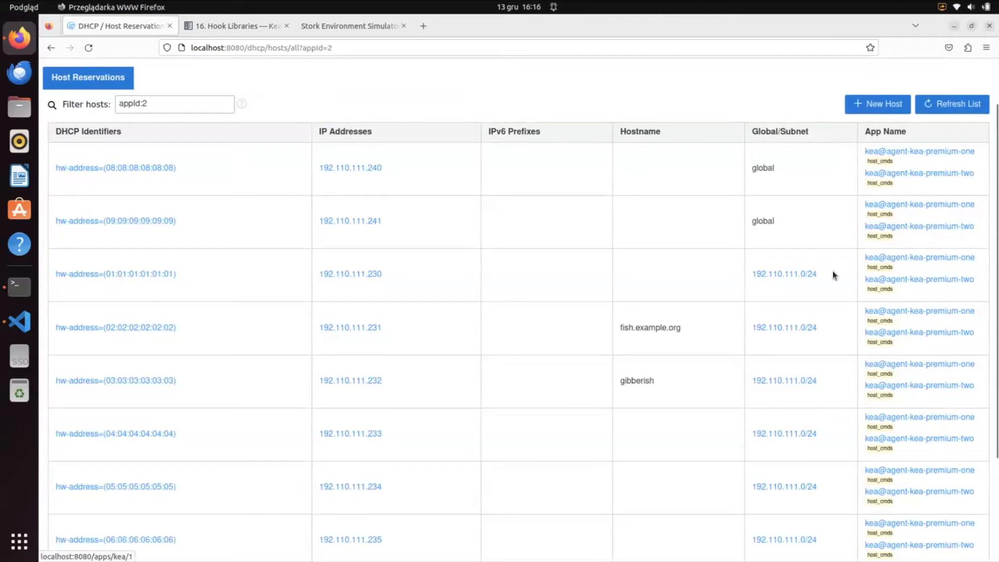
scroll(833, 270, up, 2)
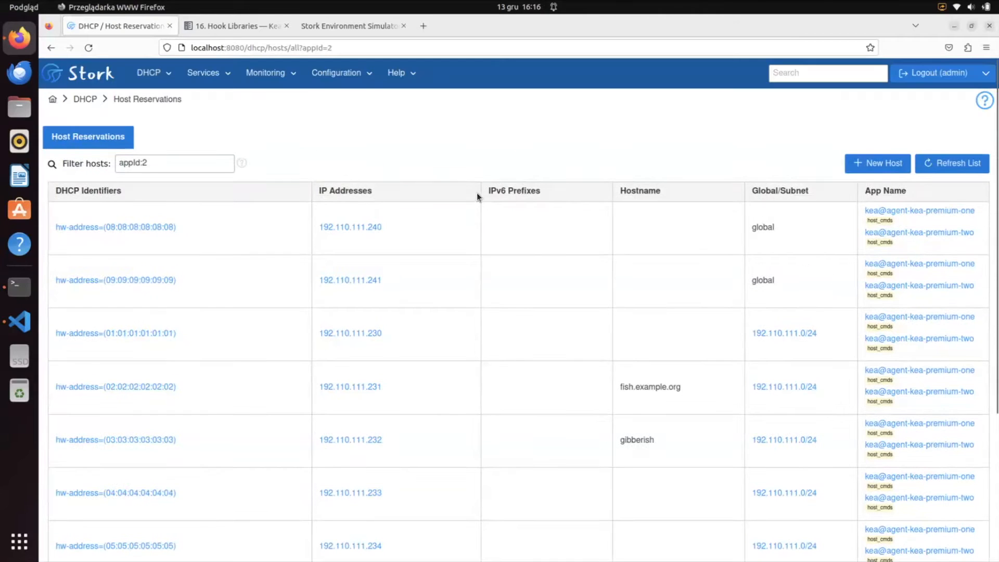
click(799, 335)
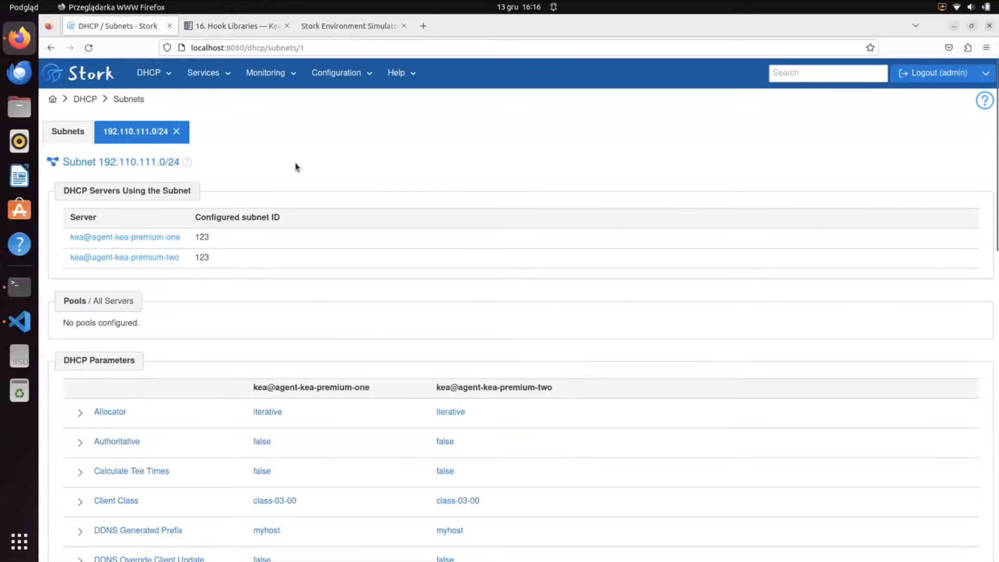
scroll(295, 162, down, 2)
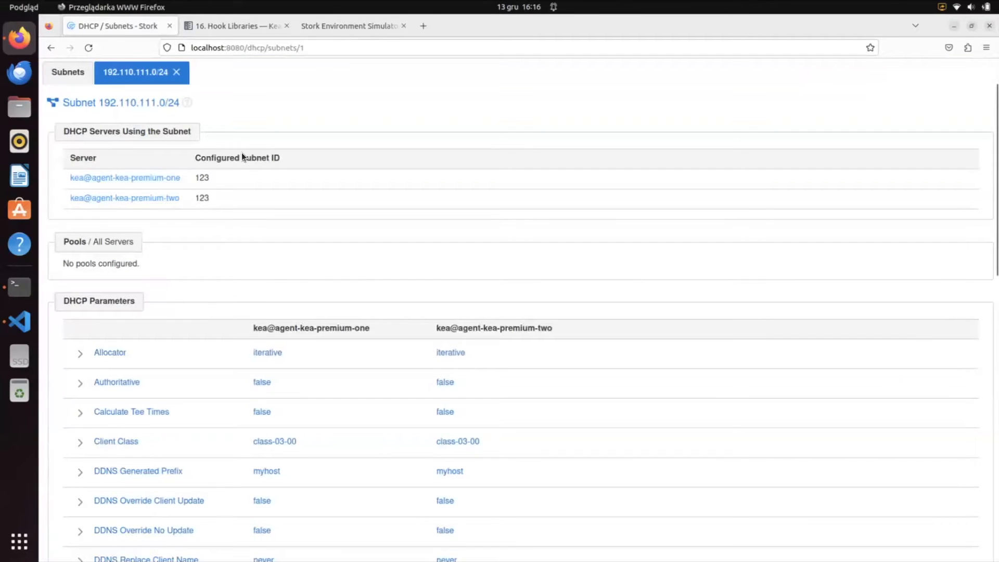
scroll(165, 137, up, 2)
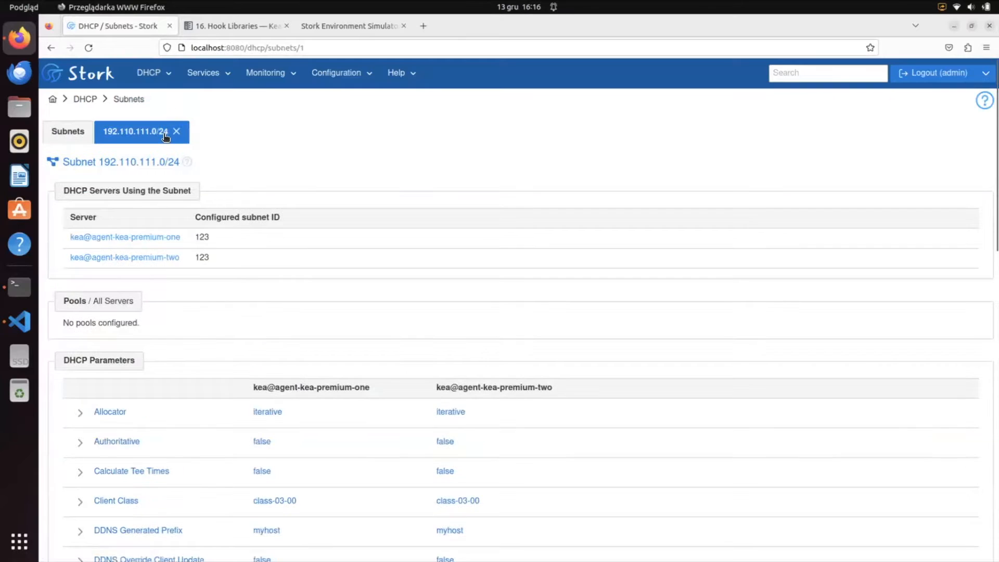
Check the Kea subnet ID of 192.110.111.0/24 in the list of all subnets against the subnet's own details.
click(74, 134)
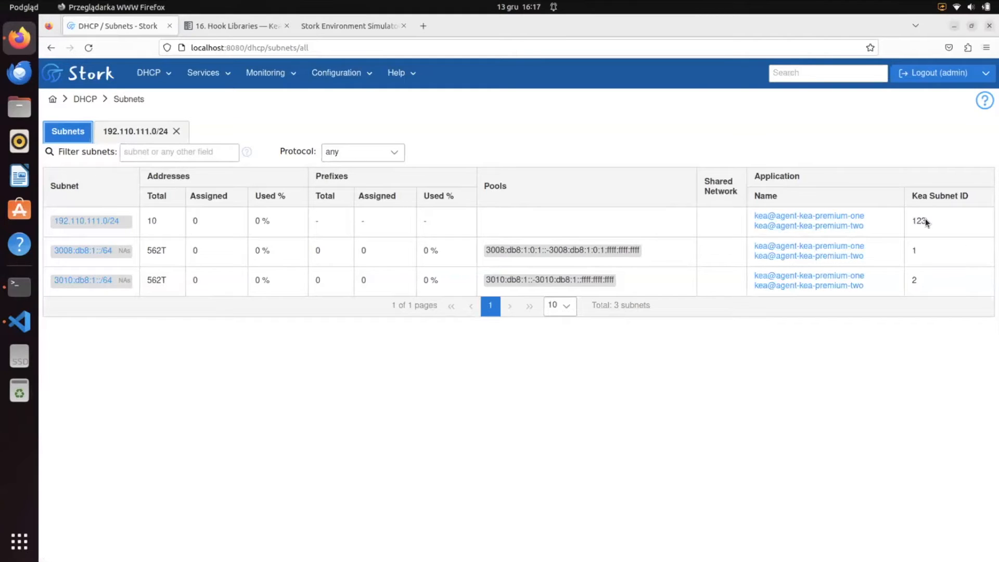
drag(925, 221, 913, 222)
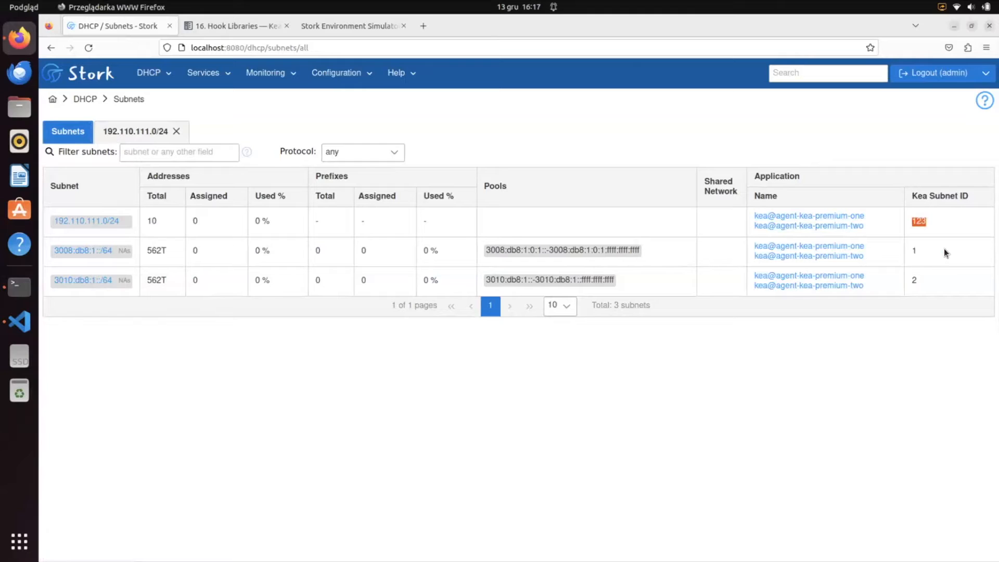
click(966, 229)
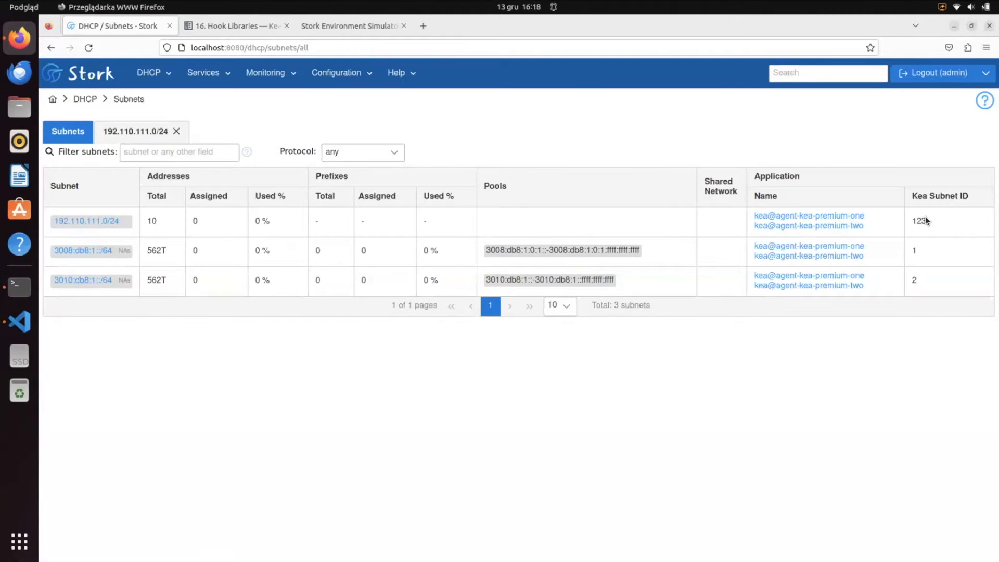
click(147, 136)
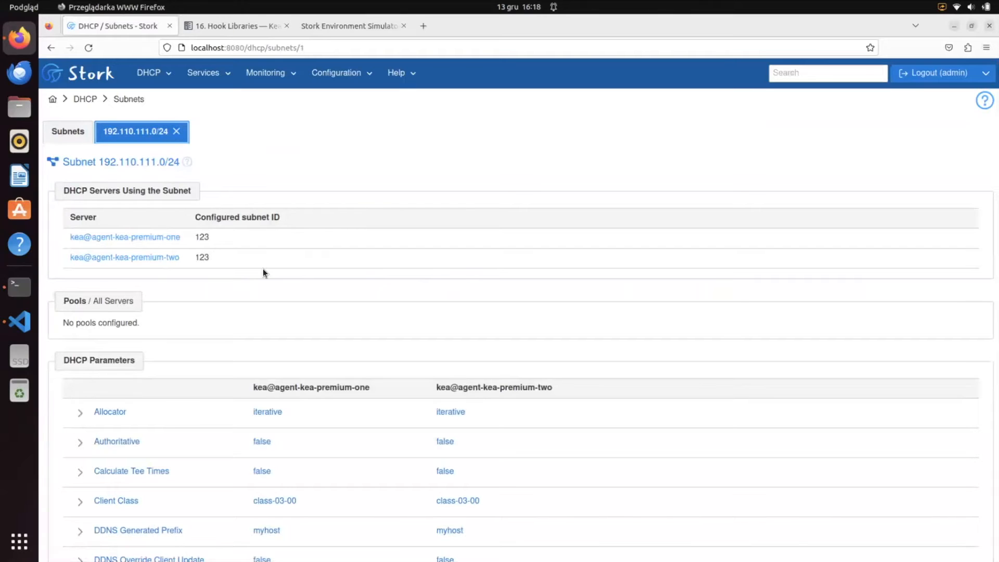
click(67, 134)
Close the Hook Libraries documentation and bring up the DHCP traffic controls in a freshly loaded Stork Environment Simulator.
click(287, 26)
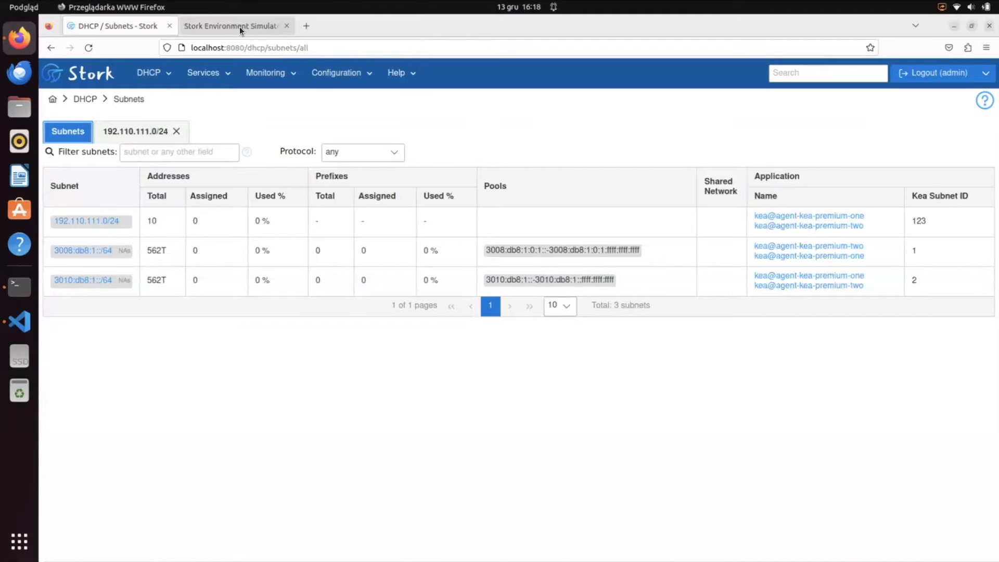
click(239, 27)
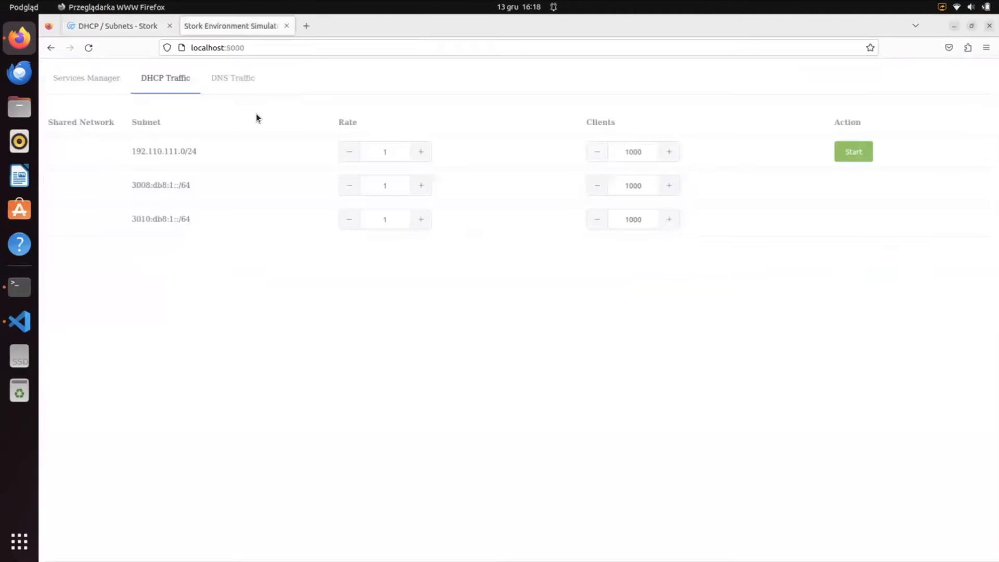
click(227, 50)
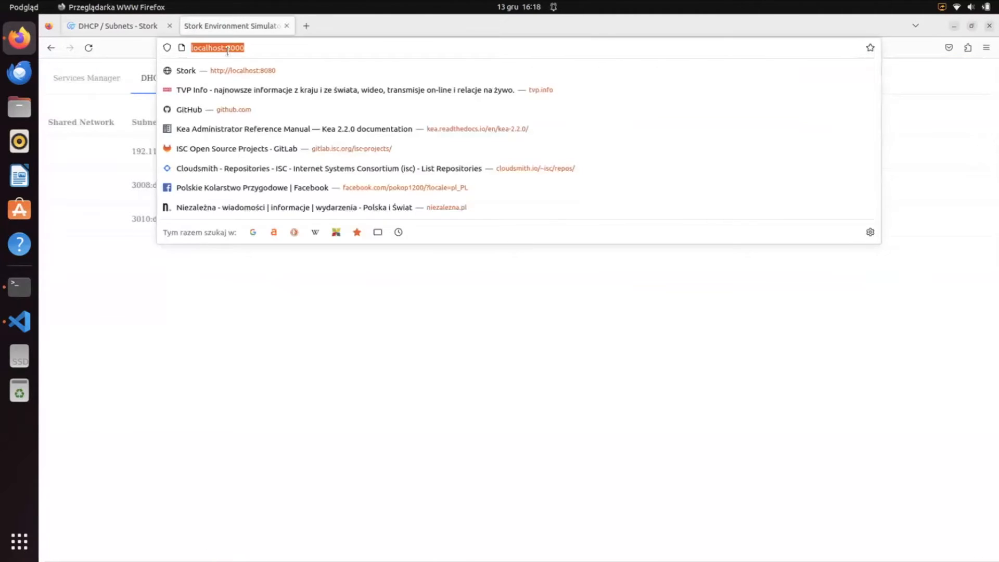
key(Return)
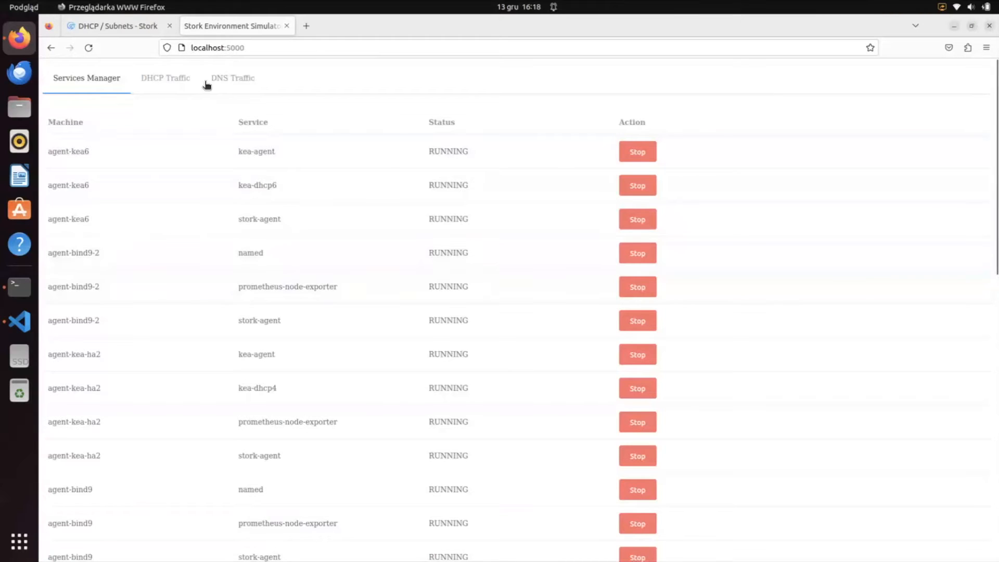
click(185, 82)
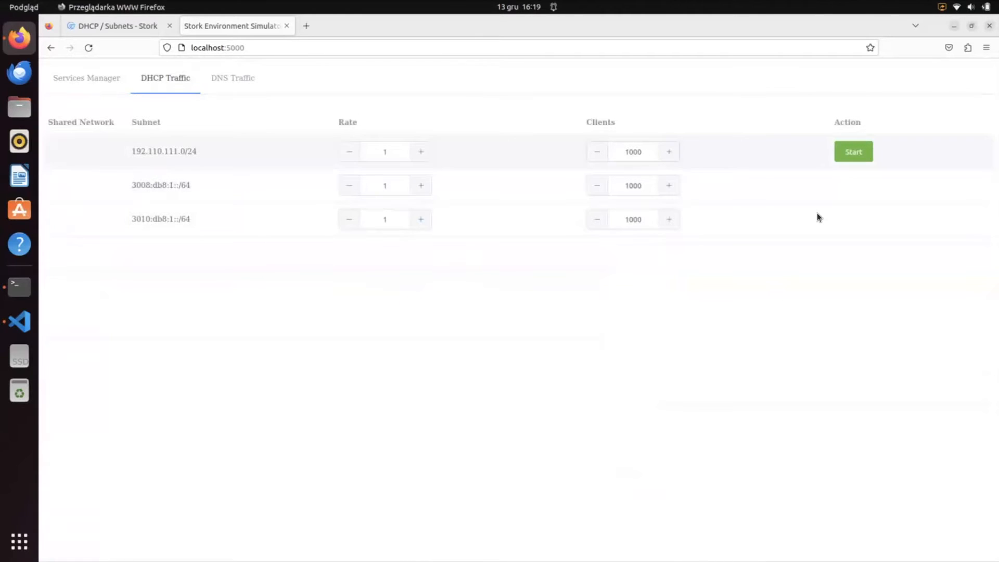
Run simulated DHCP traffic for subnet 192.110.111.0/24 briefly, then stop it.
click(857, 152)
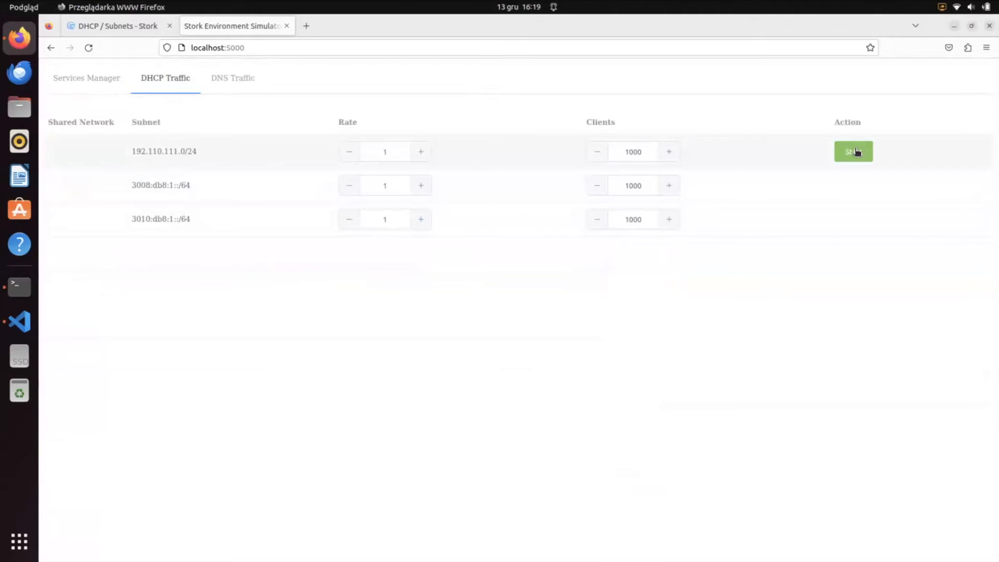
click(857, 152)
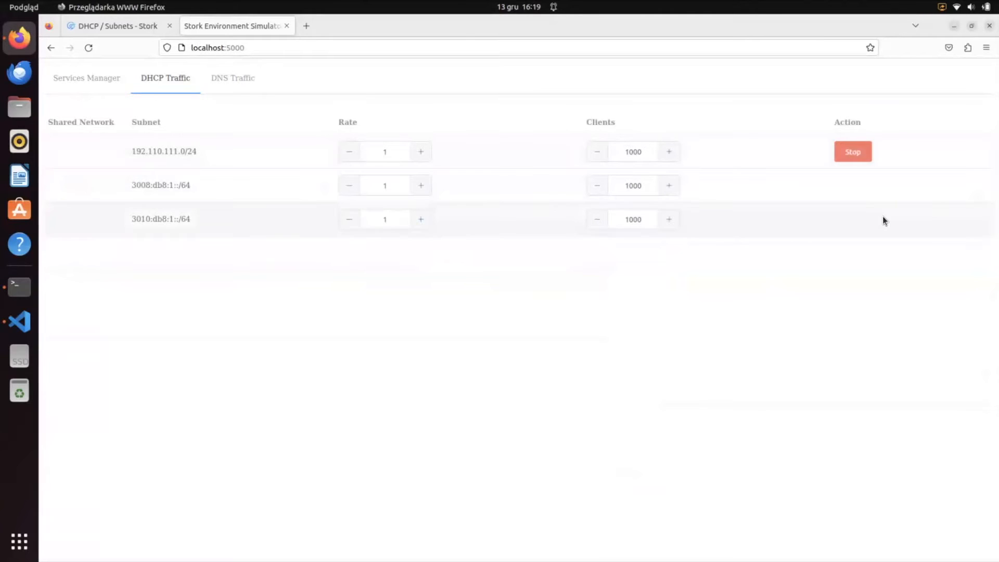
click(862, 154)
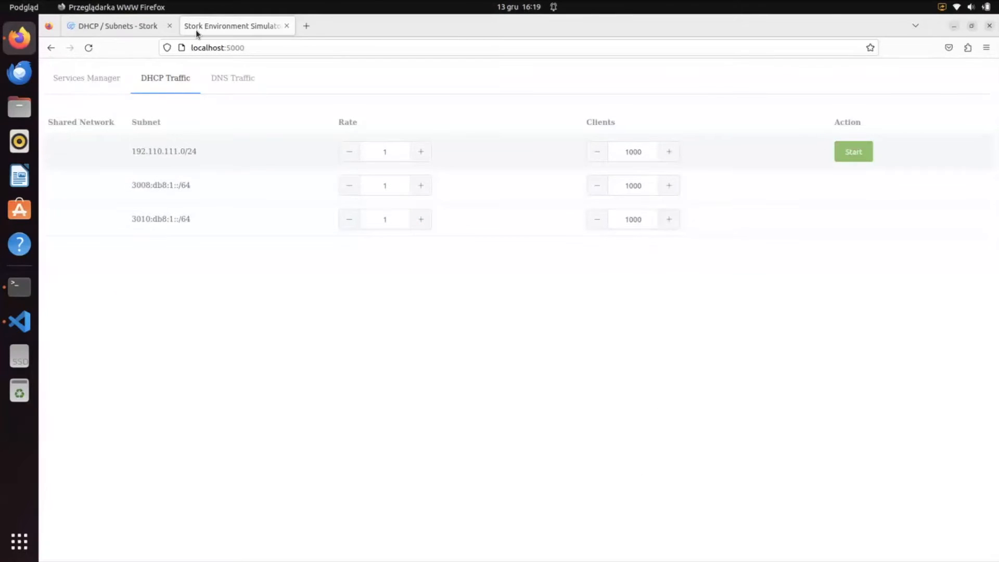
Switch back to Stork's subnets list and reload it twice to check the address statistics of 192.110.111.0/24.
click(145, 29)
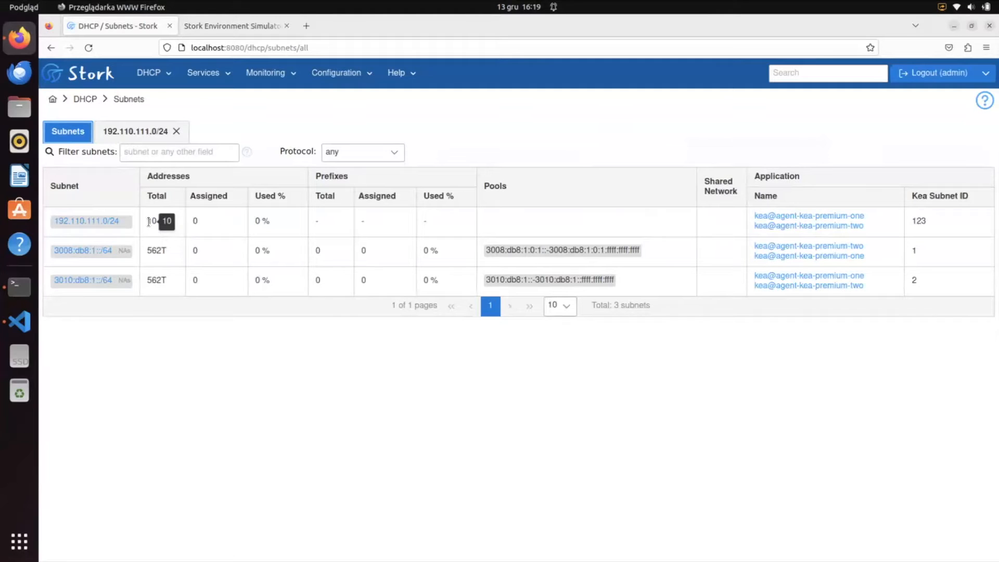
click(89, 48)
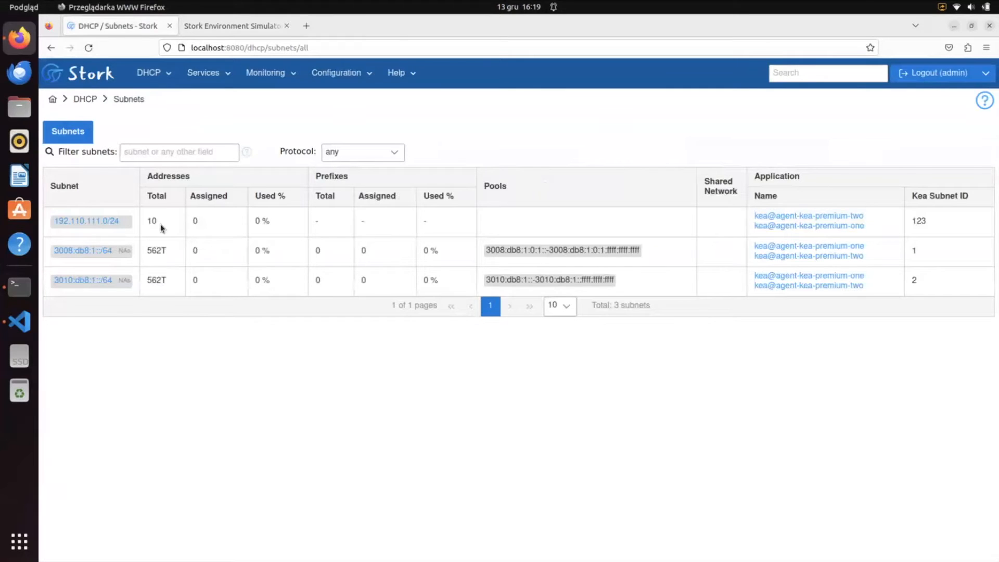
click(87, 48)
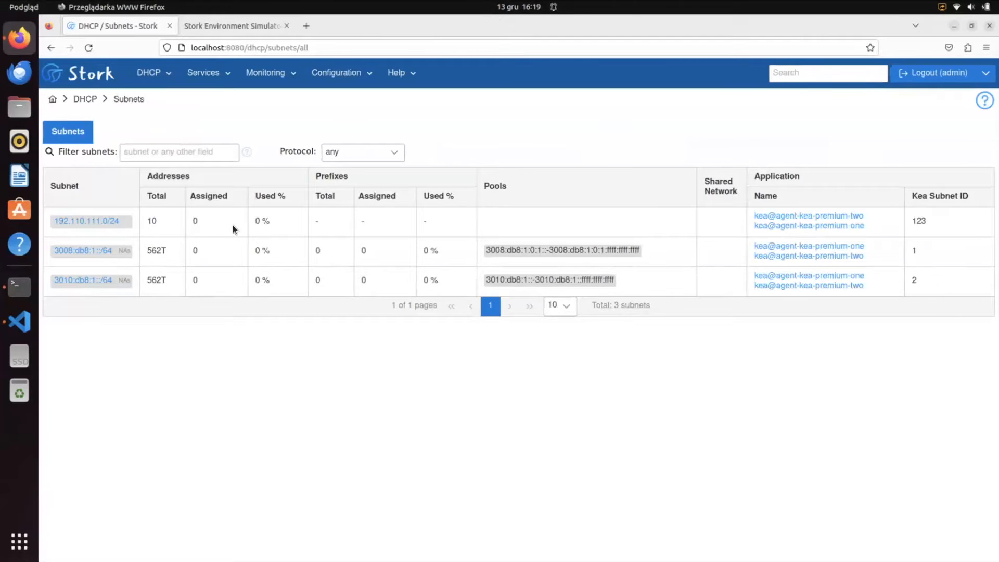
Open the /tmp/kea-dhcp4.log of agent-kea-premium-one's DHCPv4 daemon and extend the view twice to read earlier entries.
click(853, 226)
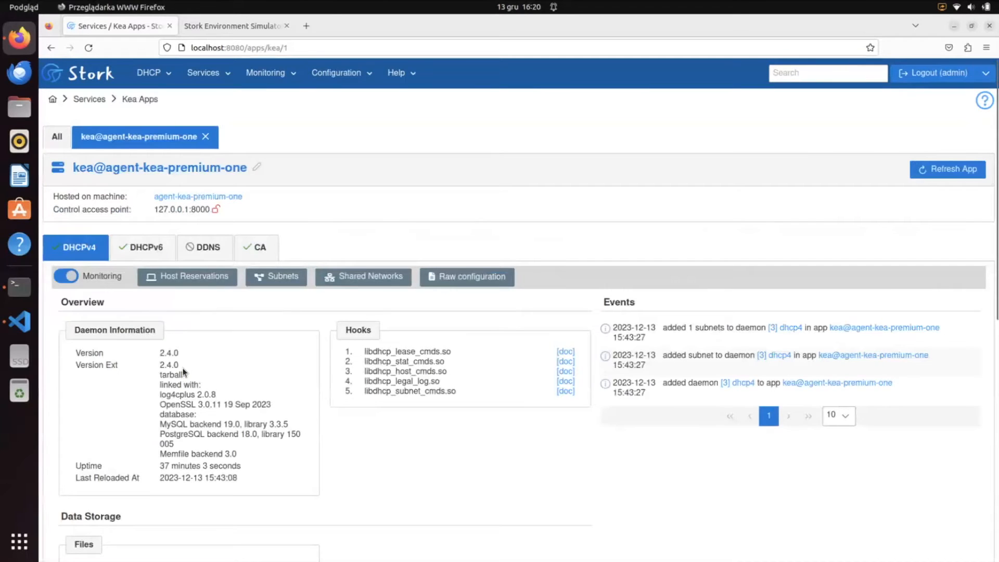
scroll(183, 363, down, 8)
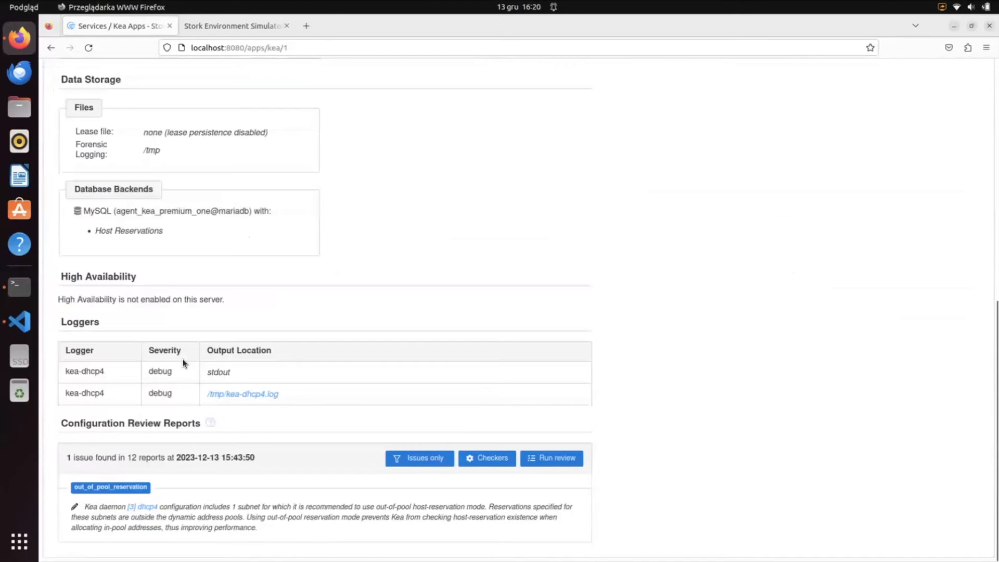
click(249, 395)
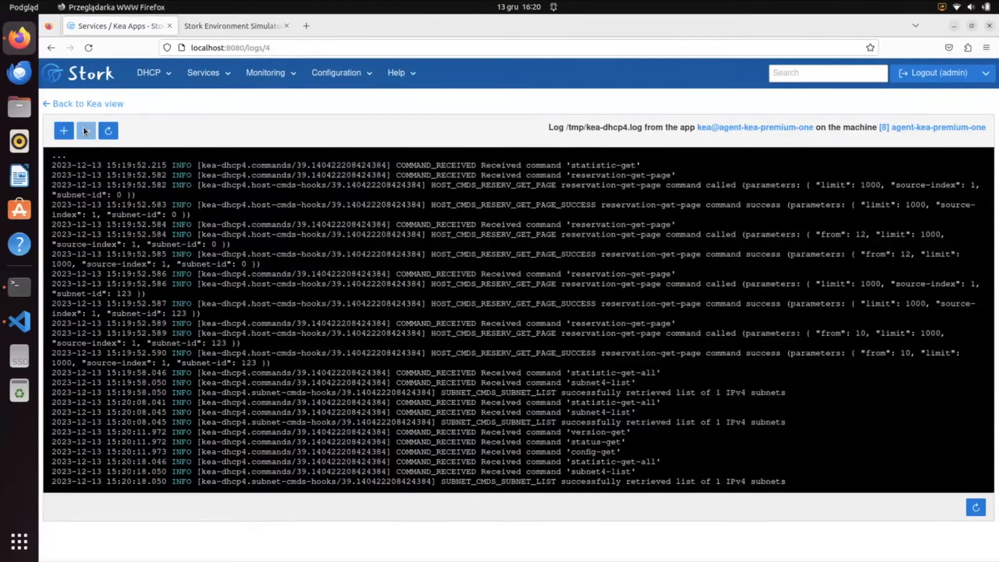
click(66, 132)
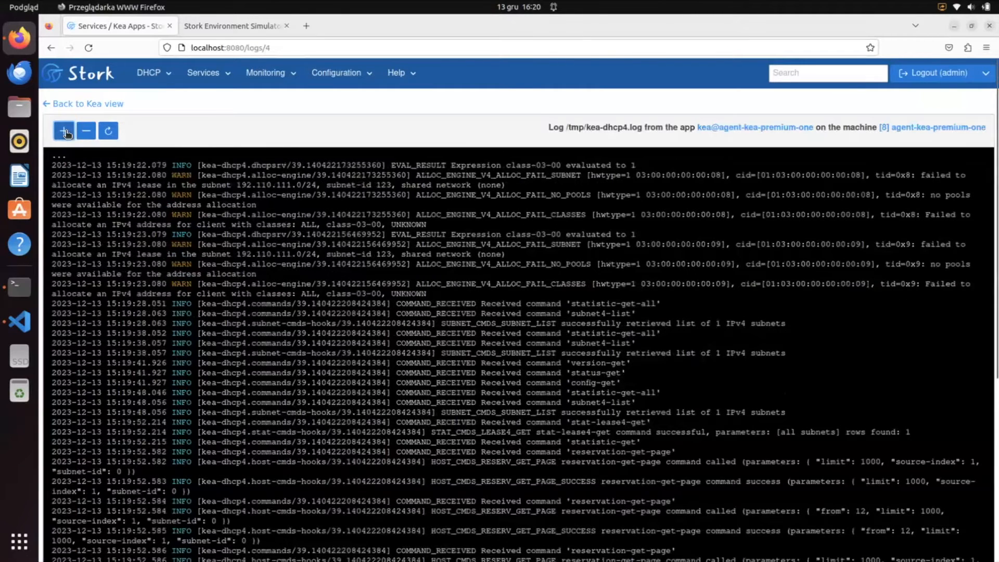
click(65, 131)
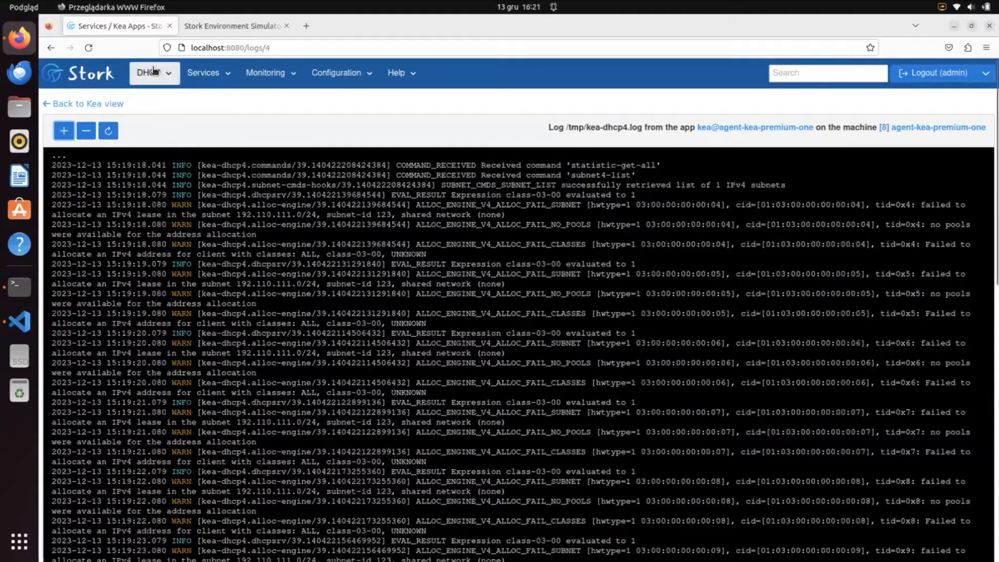
Return to the Kea view, open agent-kea-premium-one's subnets and check the utilization summary of 192.110.111.0/24.
click(108, 102)
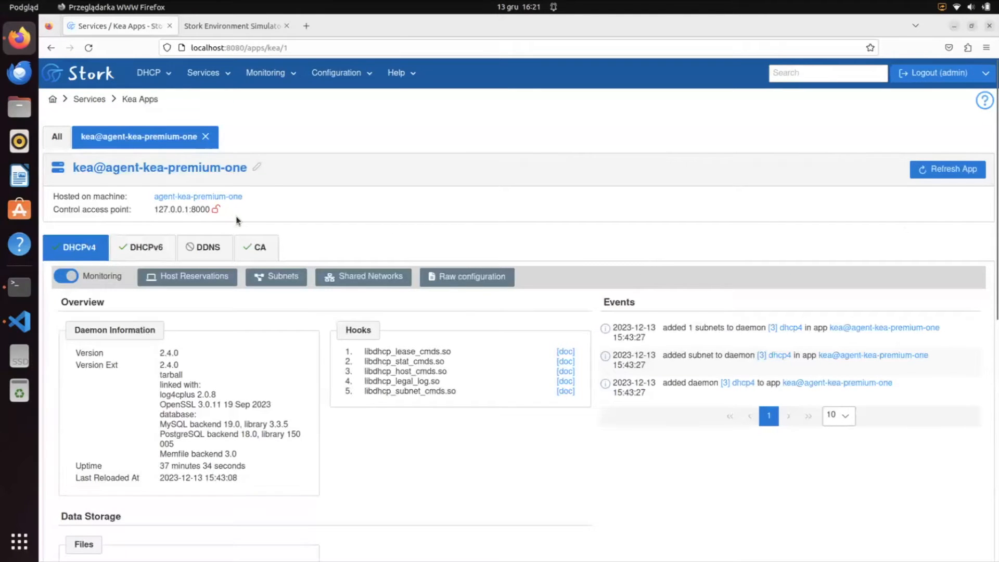
click(285, 275)
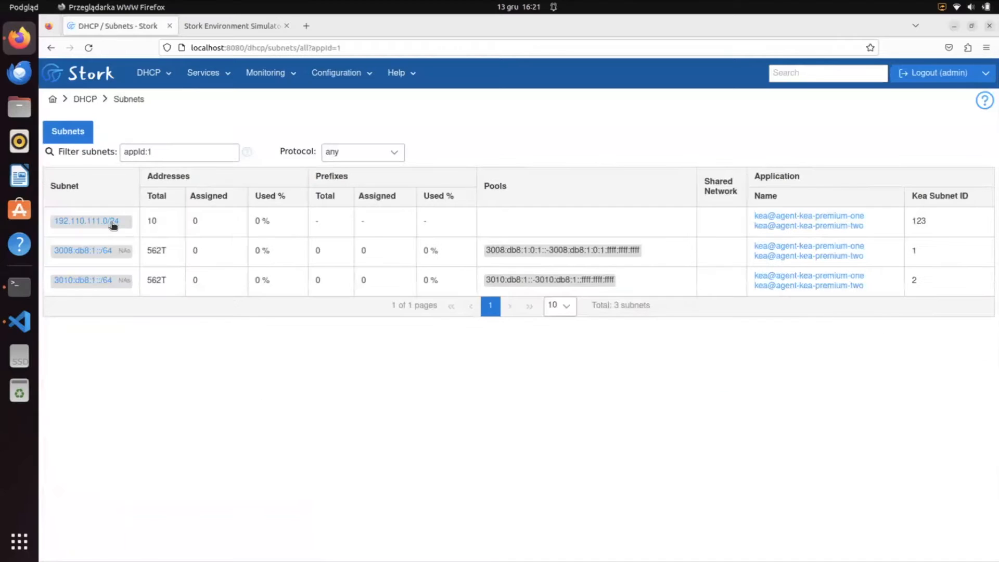
mouse_move(113, 225)
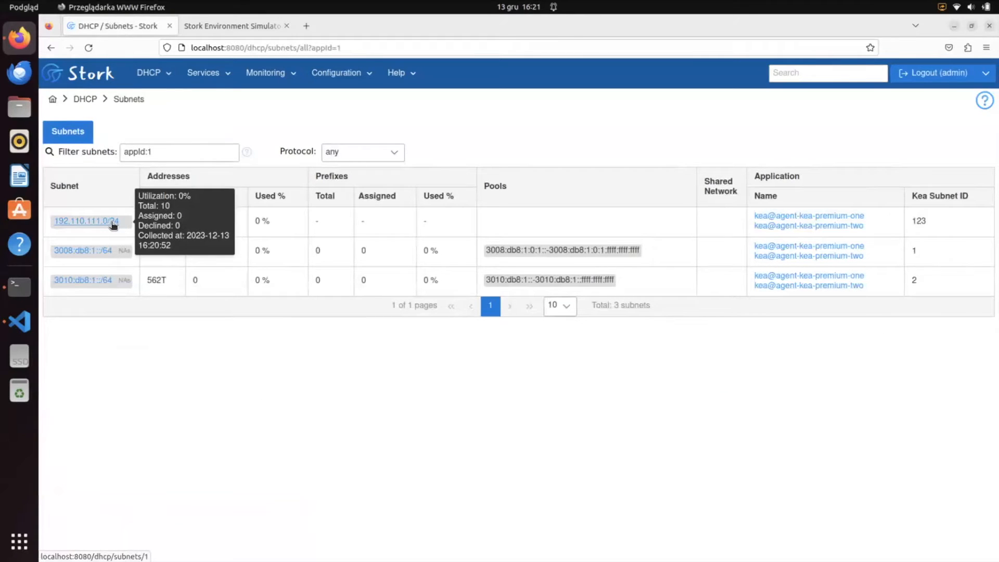
Open the 192.110.111.0/24 subnet's details and examine its pools, DHCP parameters and DHCP options for both servers.
click(113, 224)
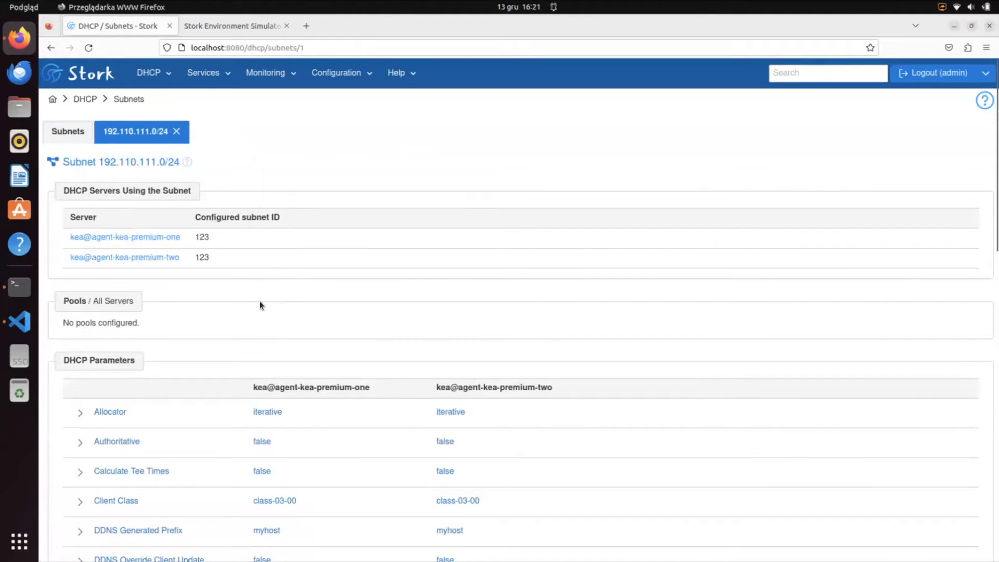
scroll(260, 303, down, 2)
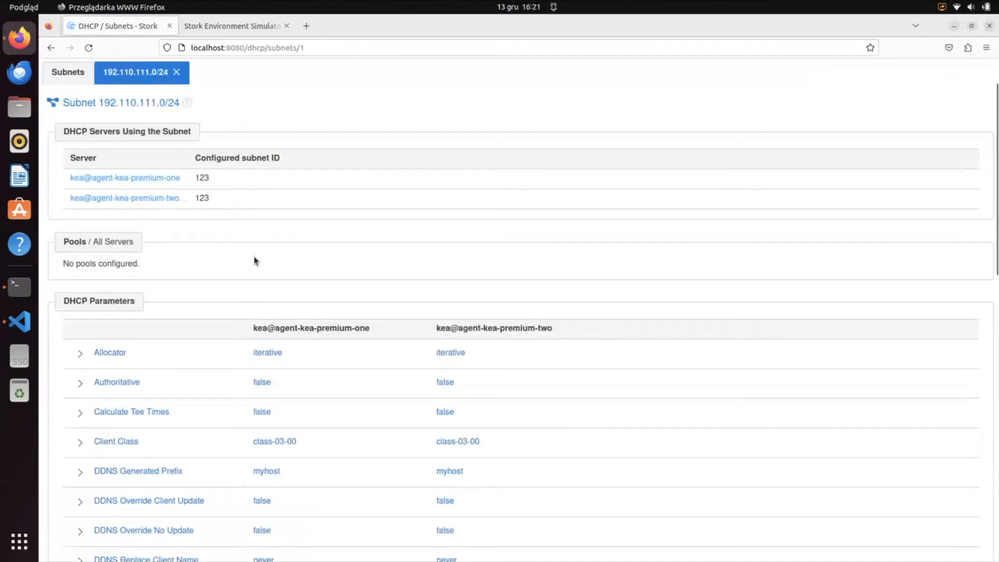
scroll(254, 258, down, 2)
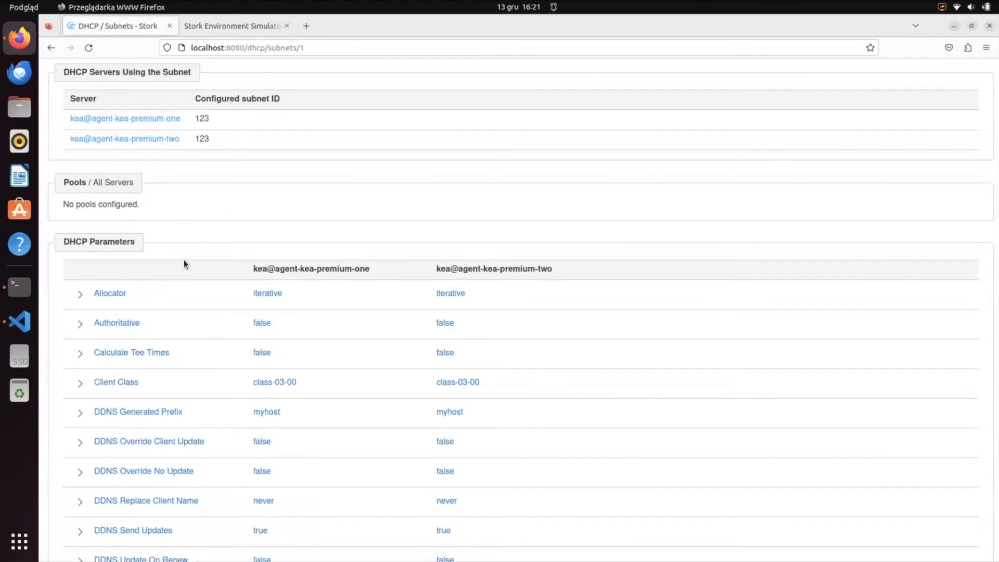
scroll(183, 264, down, 2)
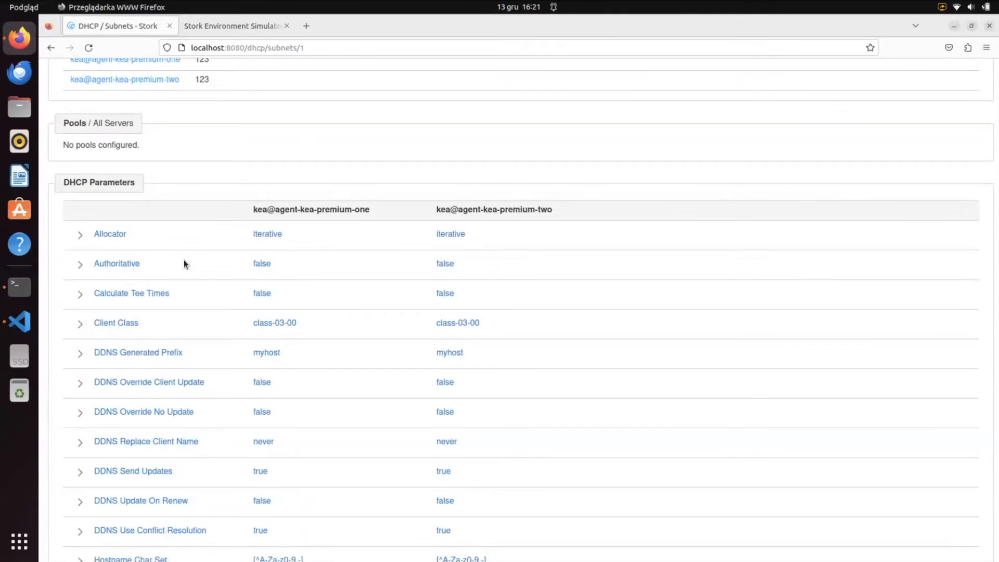
scroll(183, 264, down, 2)
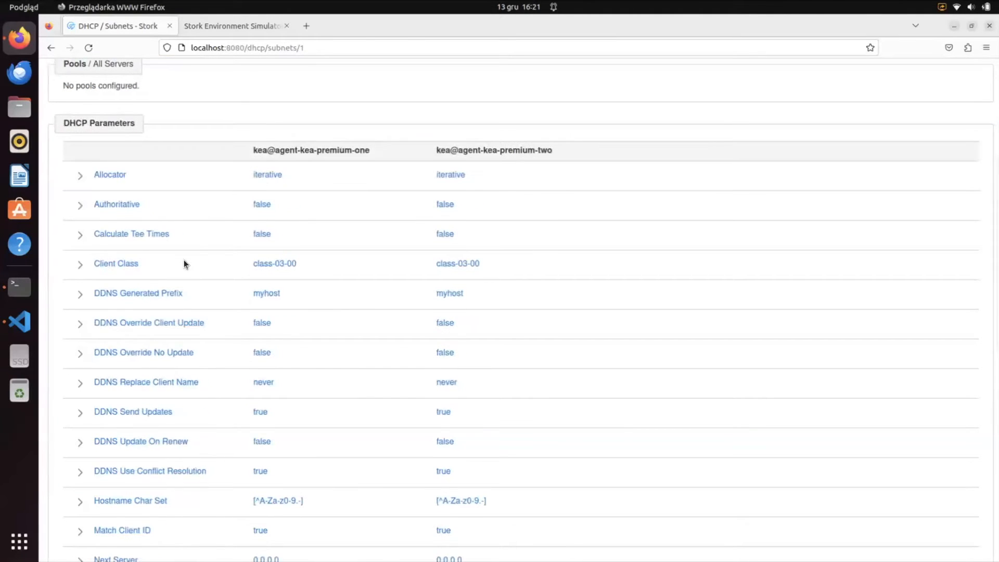
scroll(183, 264, down, 8)
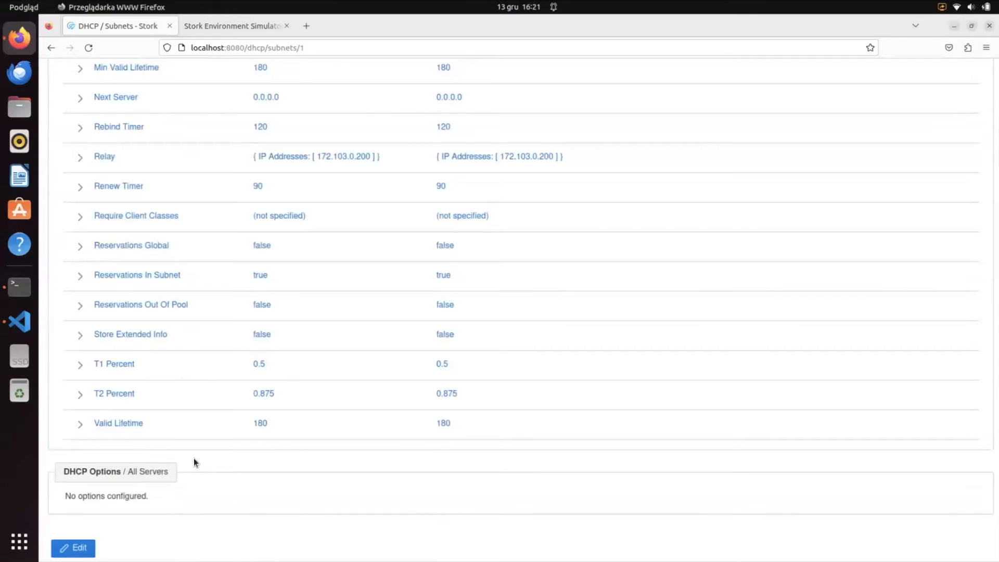
key(Home)
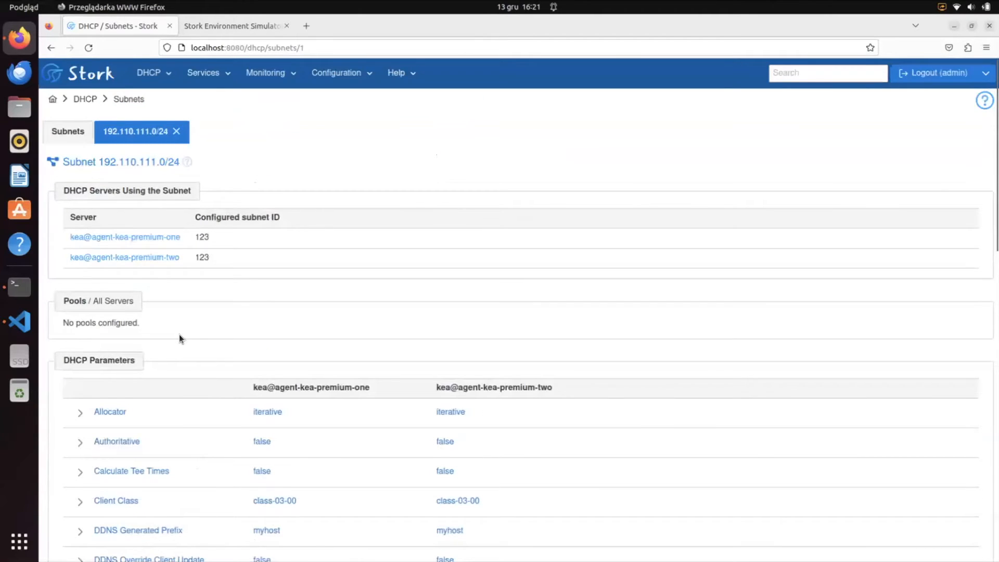
Open the 192.110.111.0/24 subnet for editing and bring its server assignments into view.
scroll(179, 340, down, 12)
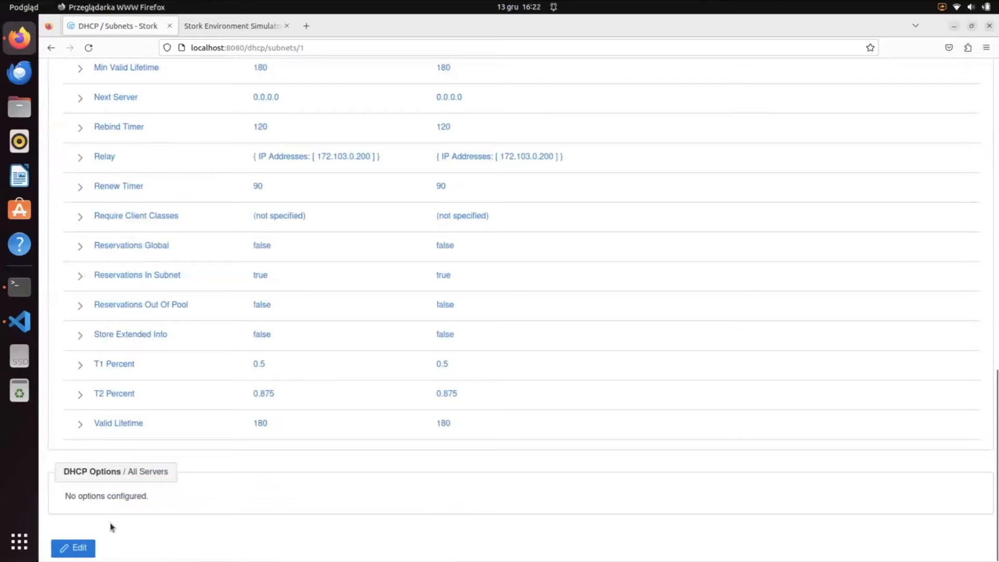
click(90, 543)
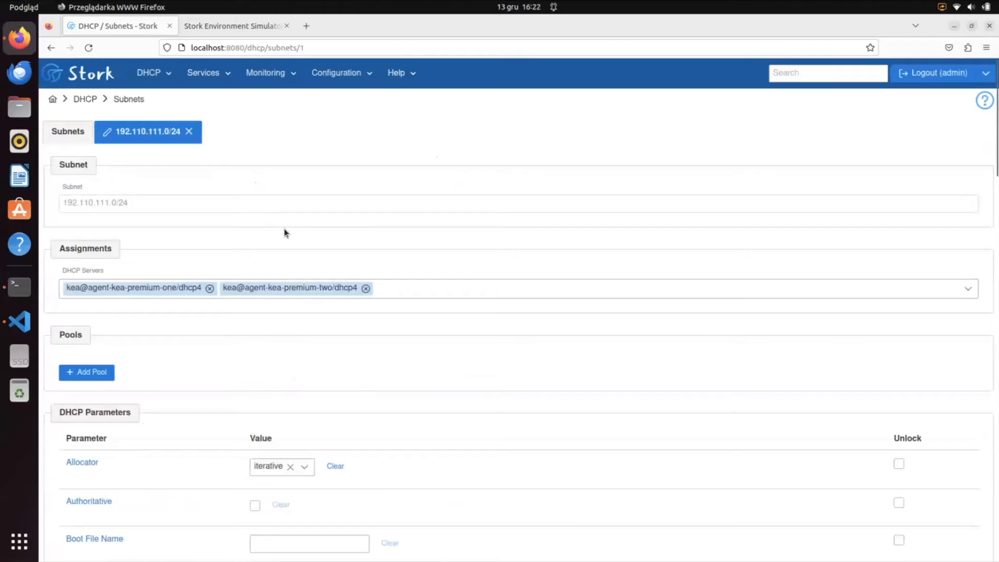
scroll(209, 202, down, 2)
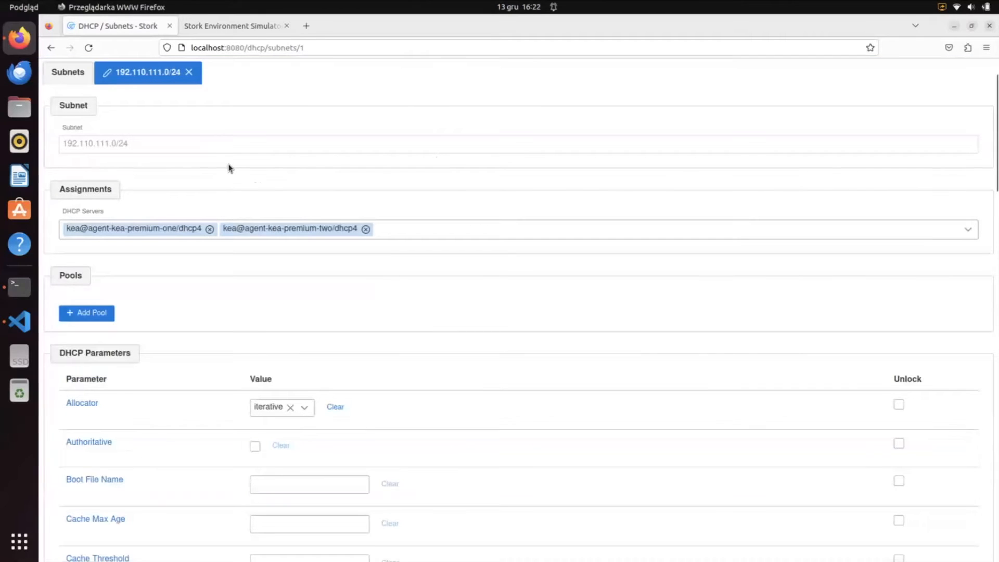
Unassign kea@agent-kea-premium-two/dhcp4 from the subnet's DHCP servers and reopen the server list to check the selection.
click(399, 230)
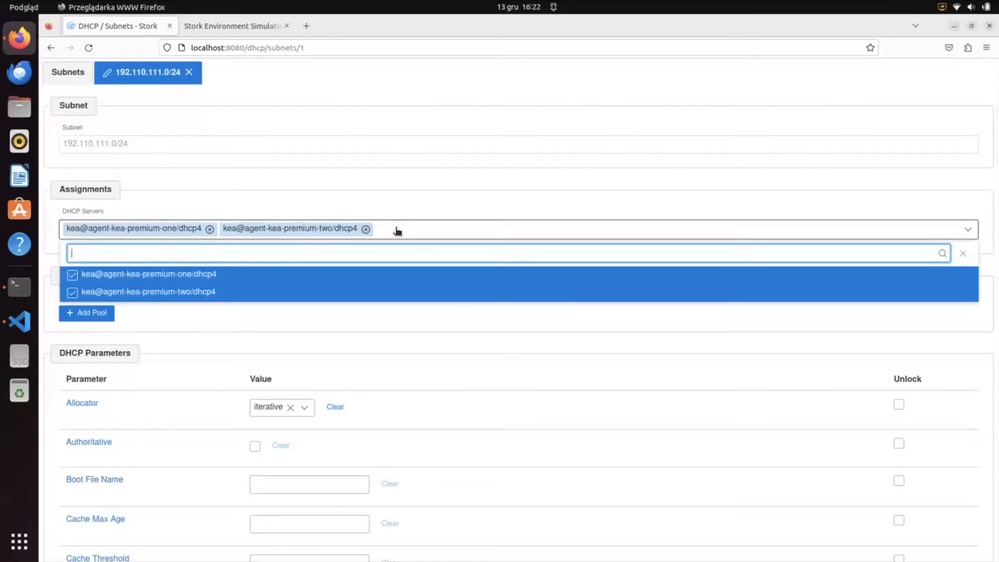
click(73, 292)
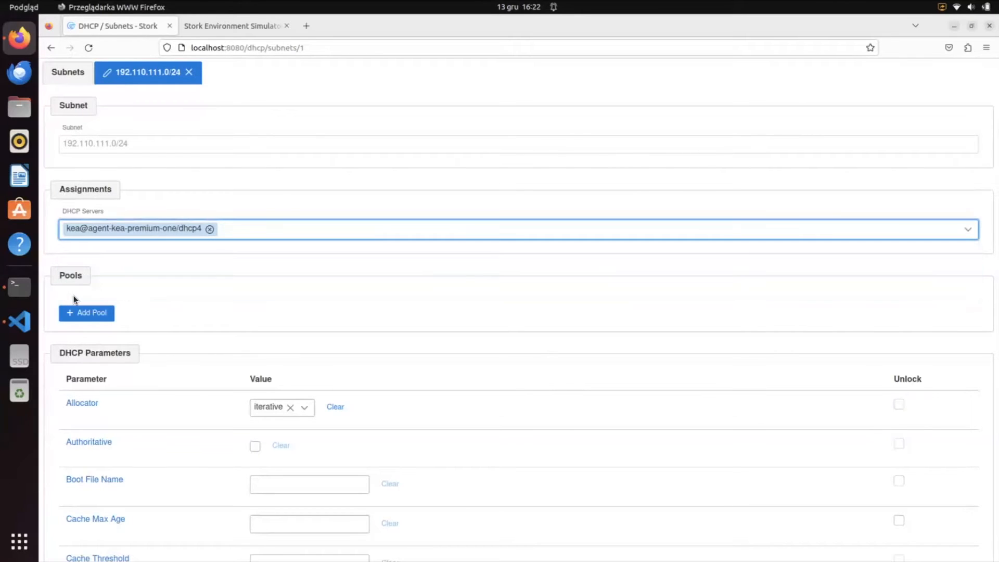
click(258, 233)
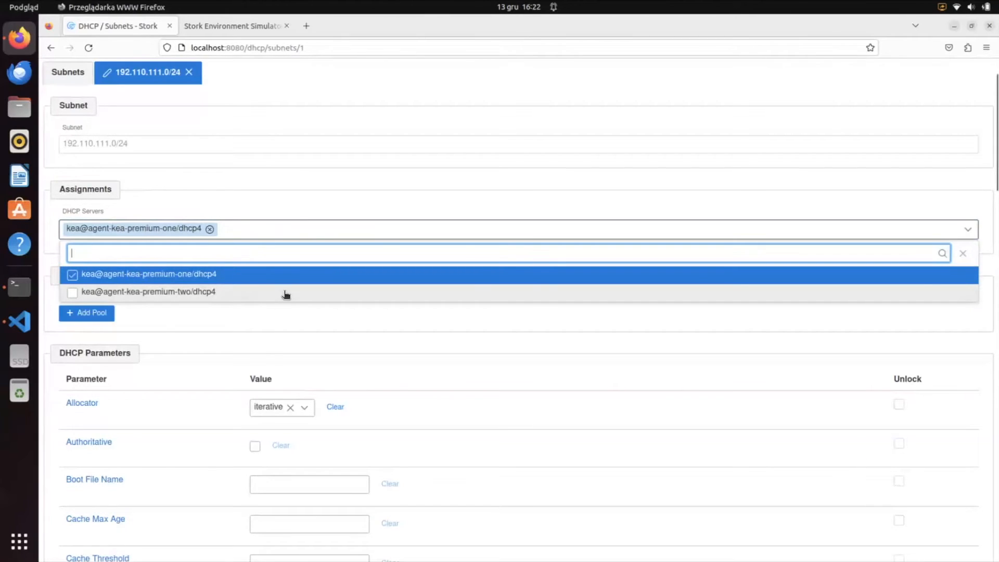
click(302, 329)
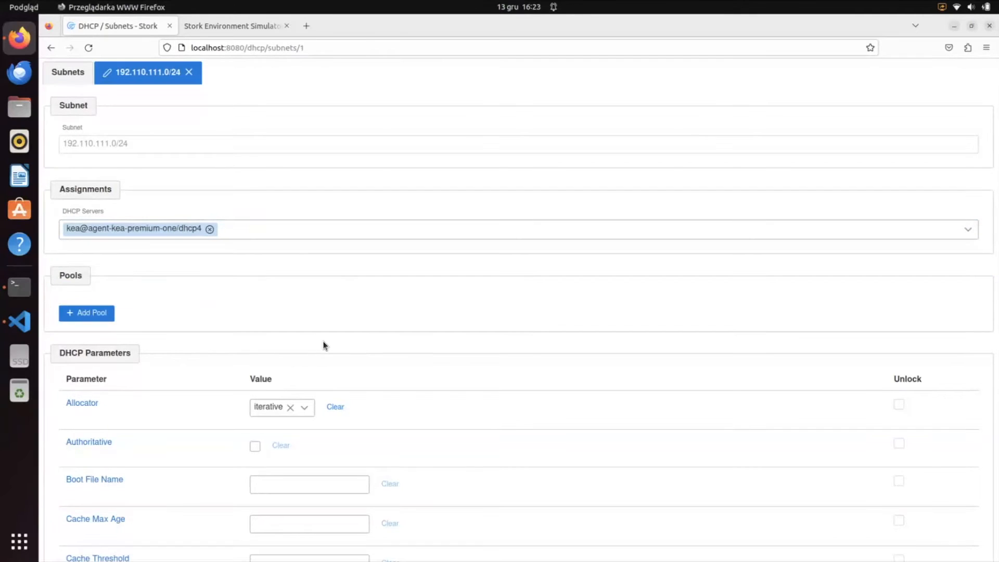
Toggle kea@agent-kea-premium-two/dhcp4 on and off in the subnet's server assignments and look over the parameters' unlock options.
click(301, 235)
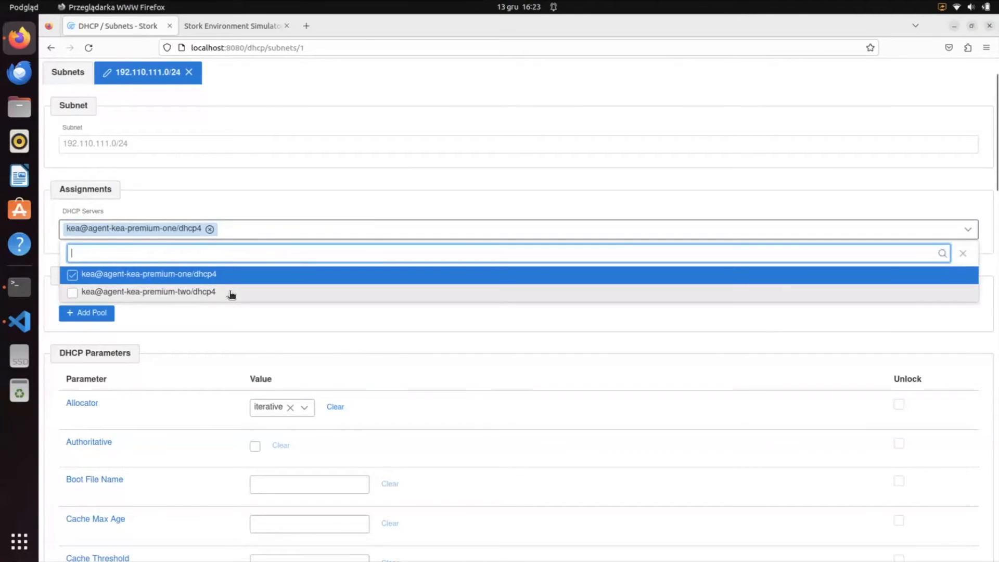
click(232, 293)
click(231, 293)
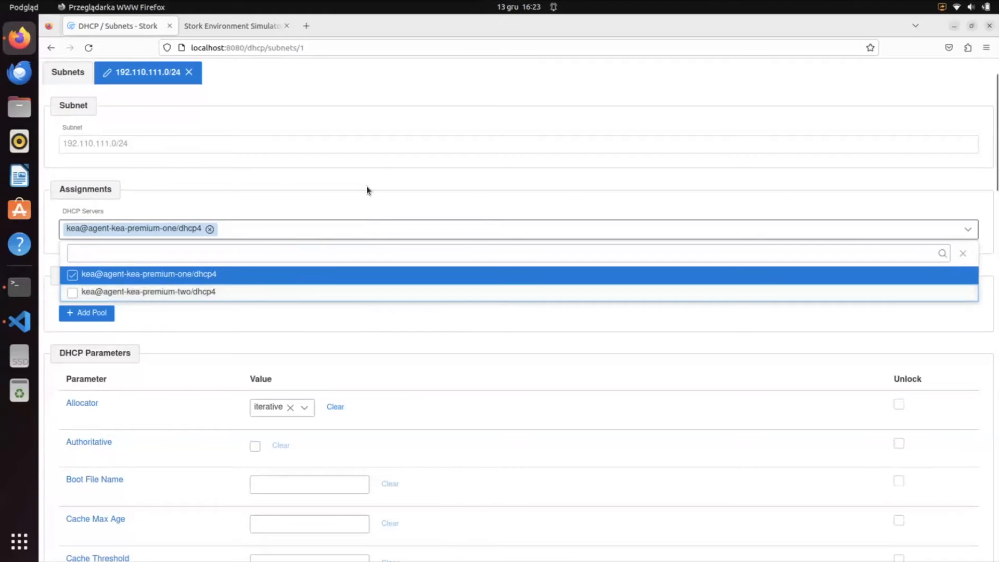
click(366, 186)
scroll(367, 230, down, 6)
scroll(367, 230, up, 8)
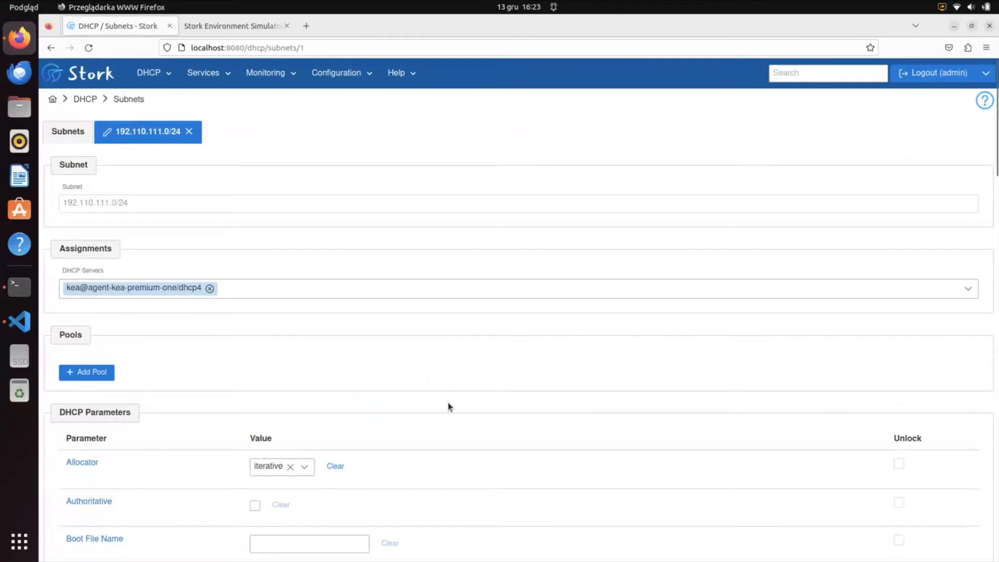
Revert all changes made in the subnet form.
scroll(450, 407, down, 15)
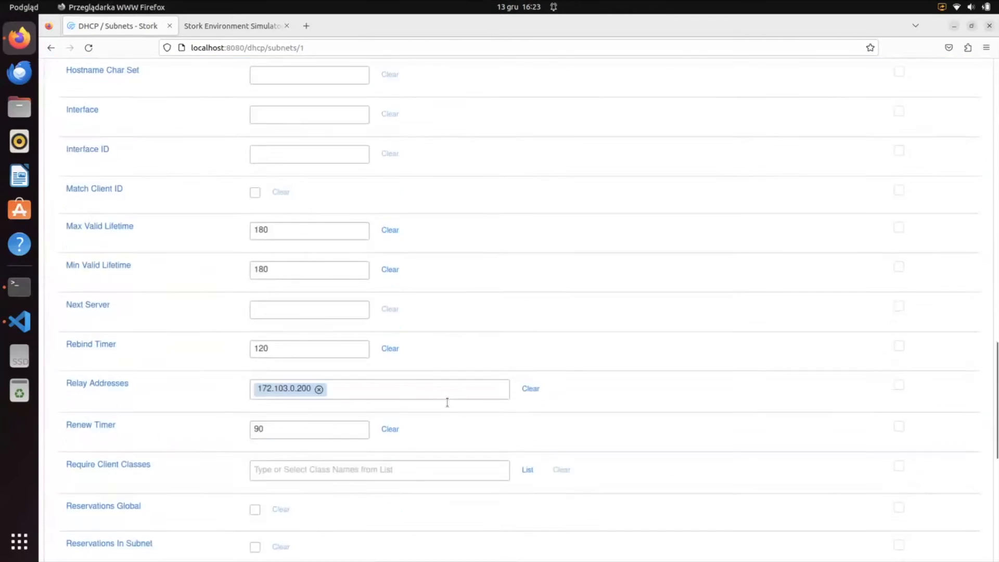
scroll(448, 406, down, 7)
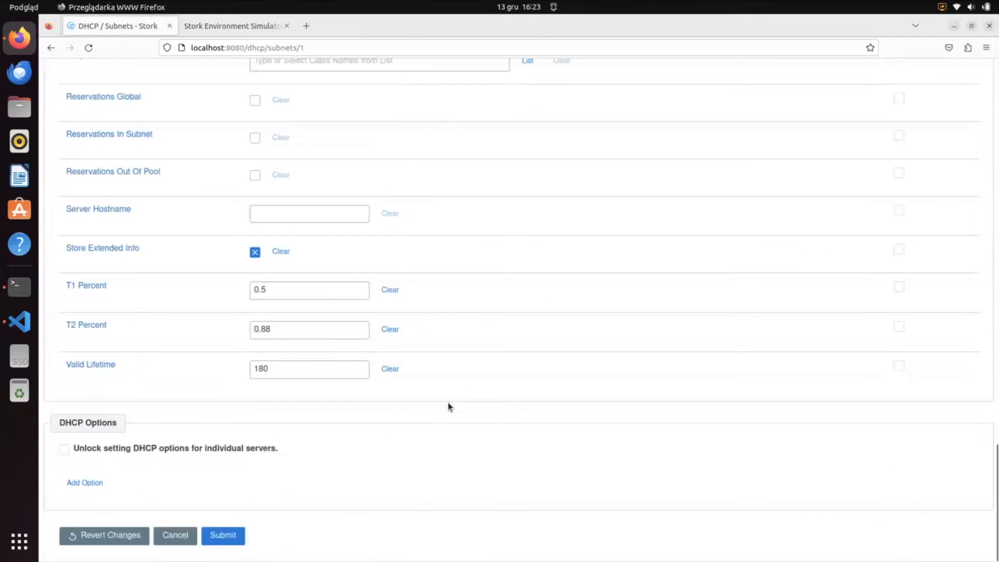
click(128, 541)
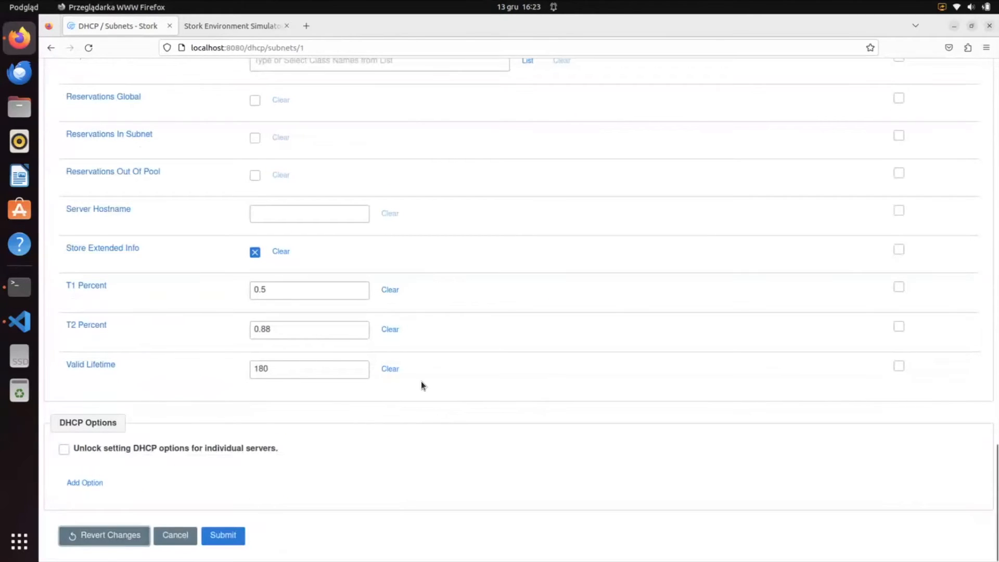
Add a new pool to the subnet and expand its settings.
scroll(388, 374, up, 10)
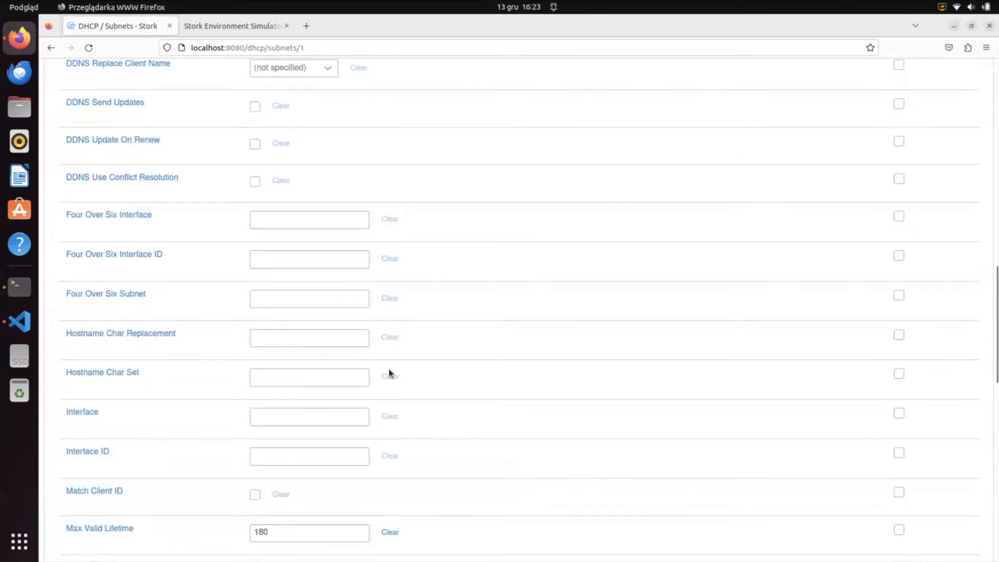
scroll(389, 373, up, 10)
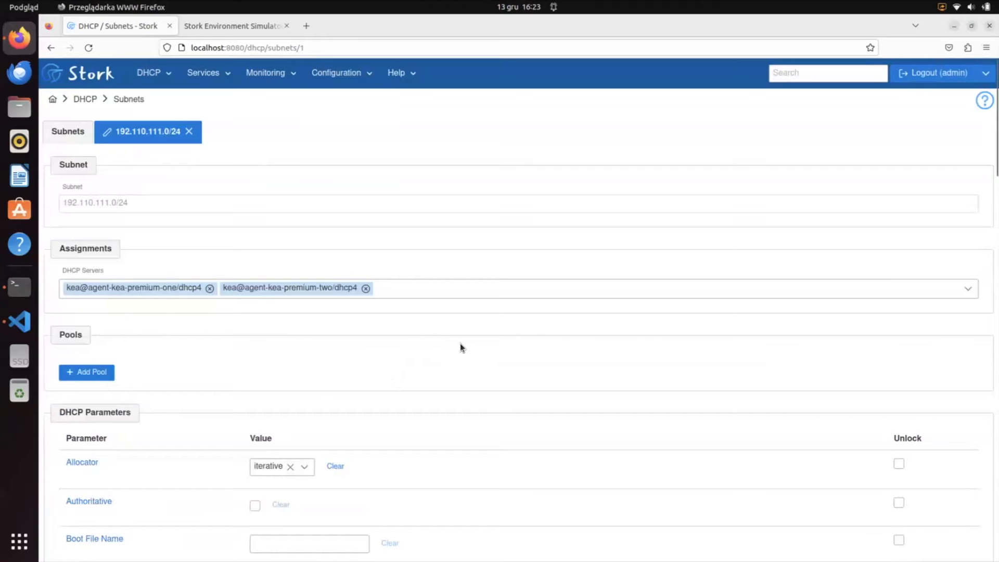
click(93, 374)
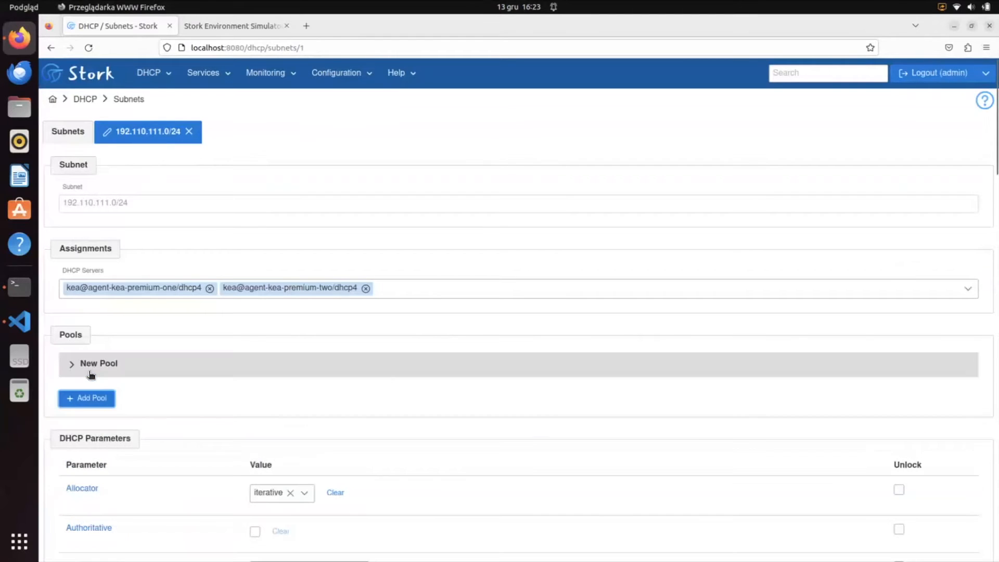
click(122, 364)
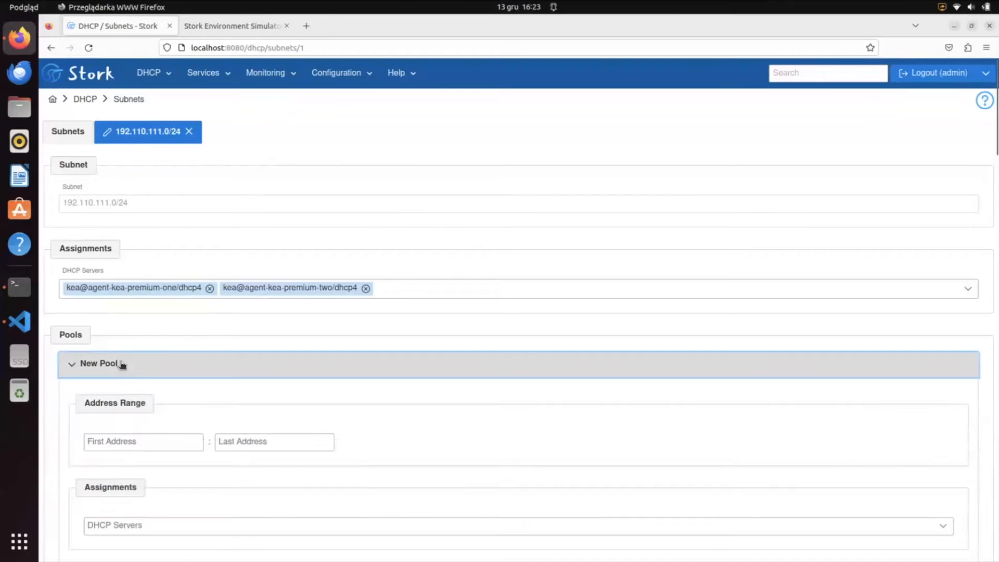
scroll(164, 388, down, 3)
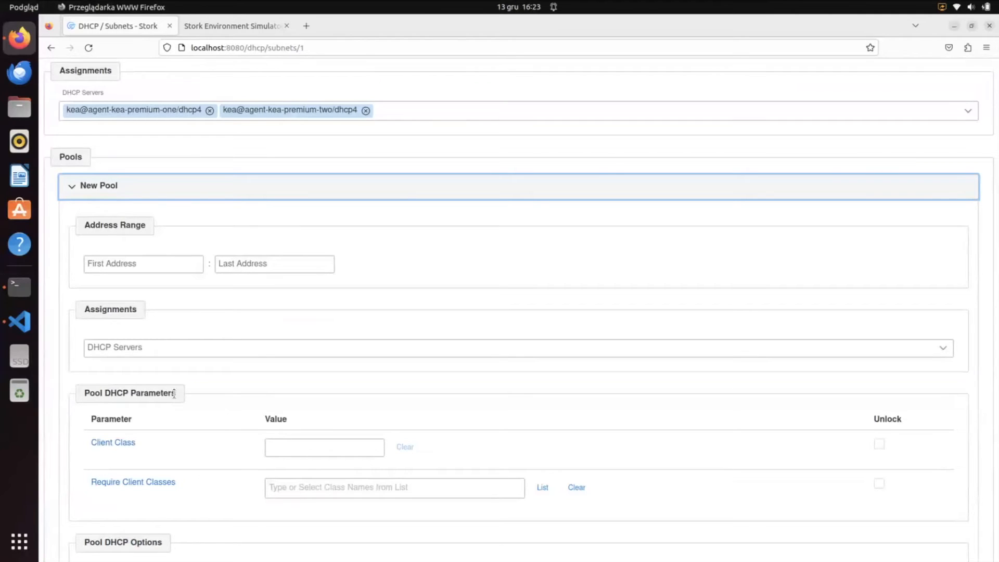
Try 8.8.8.8 as the new pool's first address, and clear the entry.
click(140, 262)
click(140, 262)
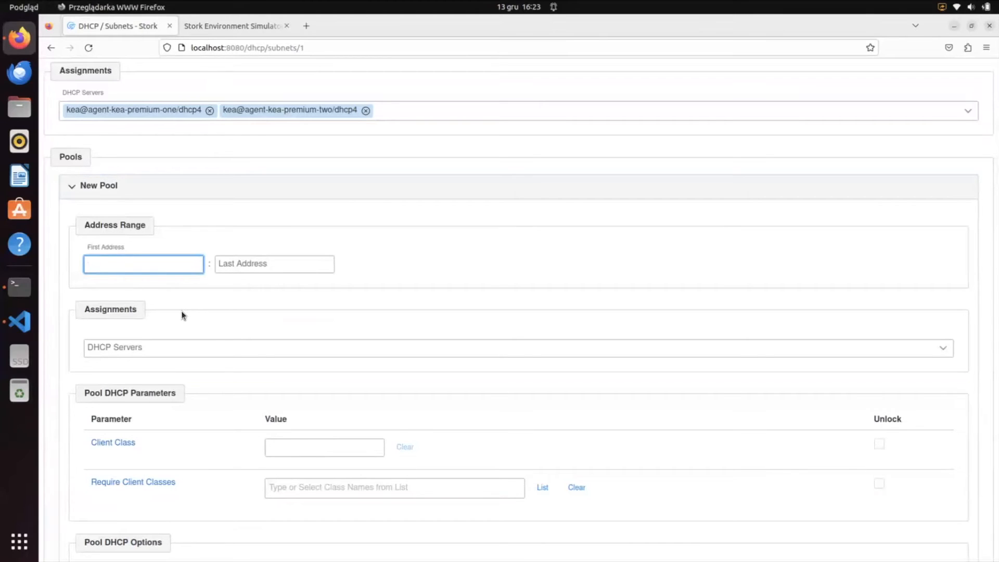
key(ctrl+f)
text(8.8.)
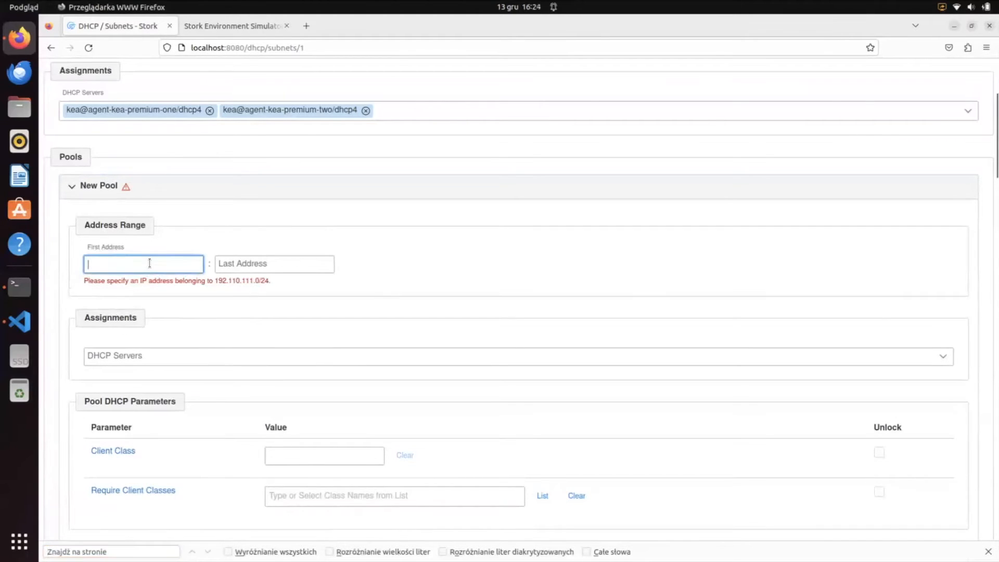
scroll(207, 251, up, 20)
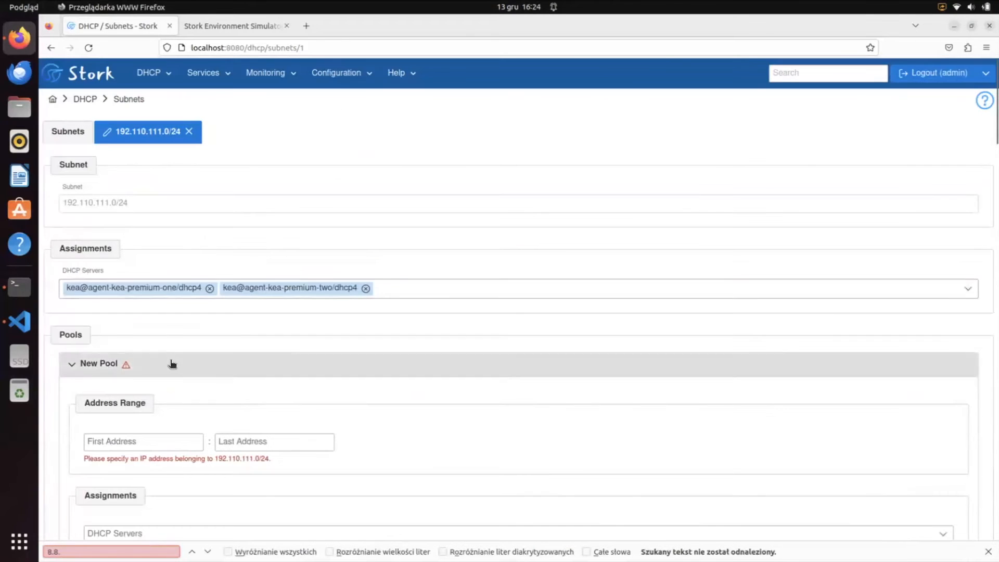
click(136, 442)
text(8.8.8.8.)
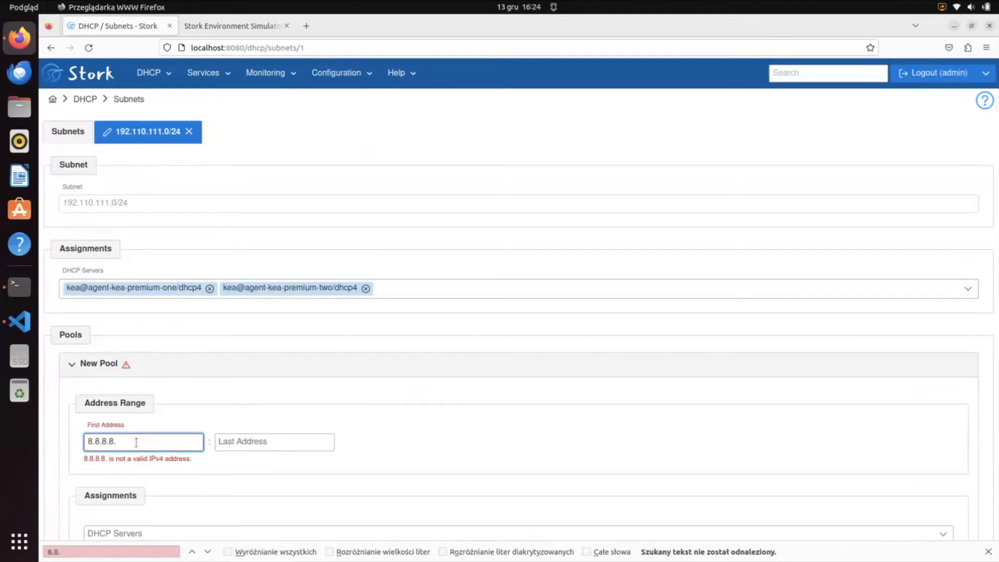
text(8)
key(BackSpace)
key(BackSpace)
key(BackSpace)
key(BackSpace)
key(BackSpace)
key(BackSpace)
key(BackSpace)
Set the new pool's address range to 192.110.111.230 through 192.110.111.250.
text(192.110.111.230)
click(273, 445)
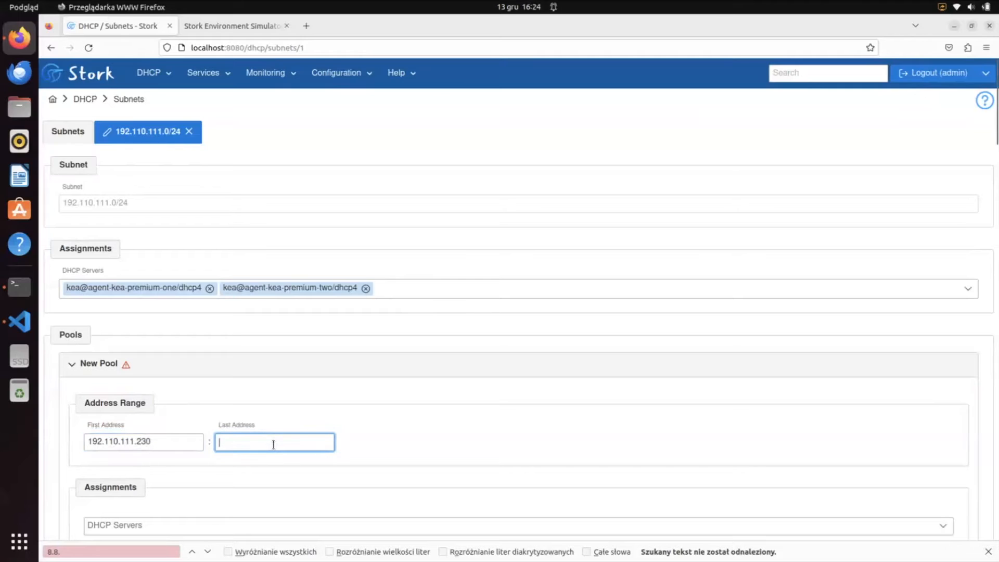
text(192.1)
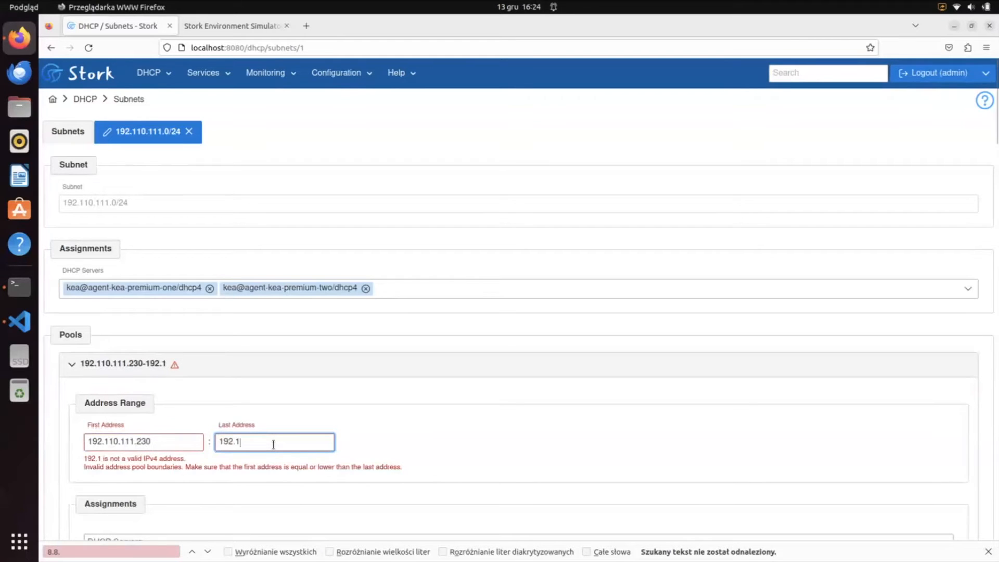
text(10.111.)
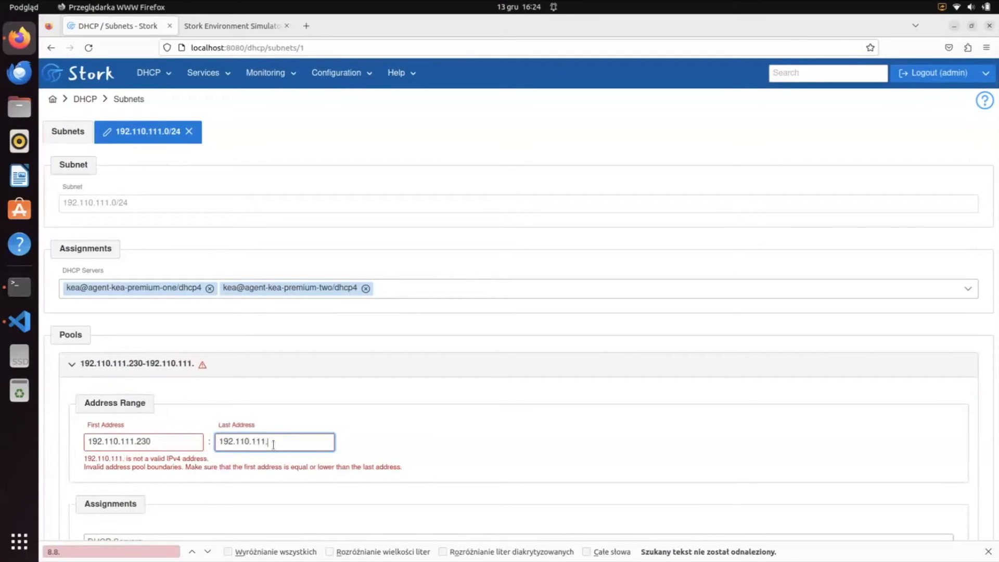
text(250)
click(422, 419)
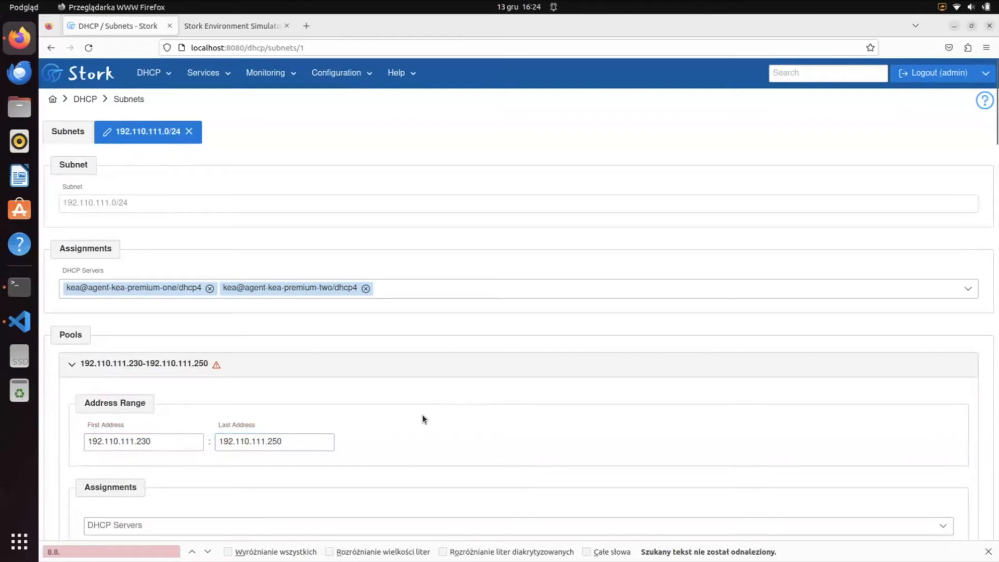
Collapse and re-expand the 192.110.111.230-192.110.111.250 pool, and check the servers available for its assignment without selecting any.
scroll(422, 419, down, 2)
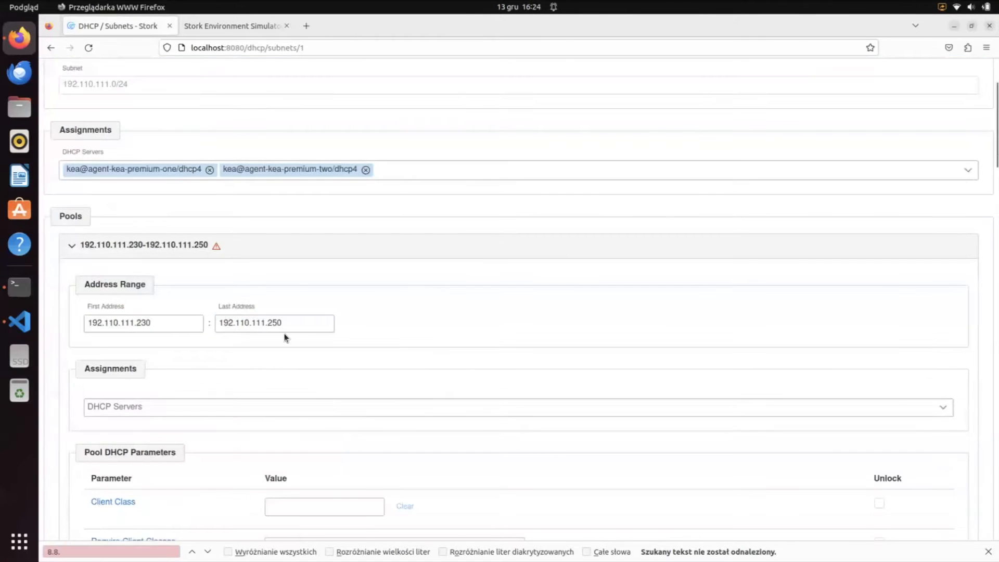
click(216, 251)
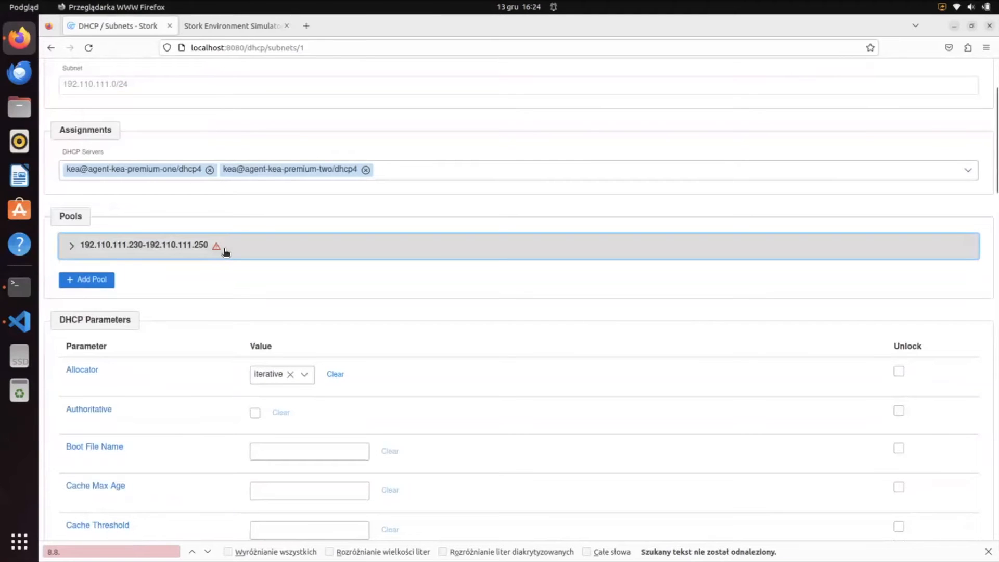
click(226, 252)
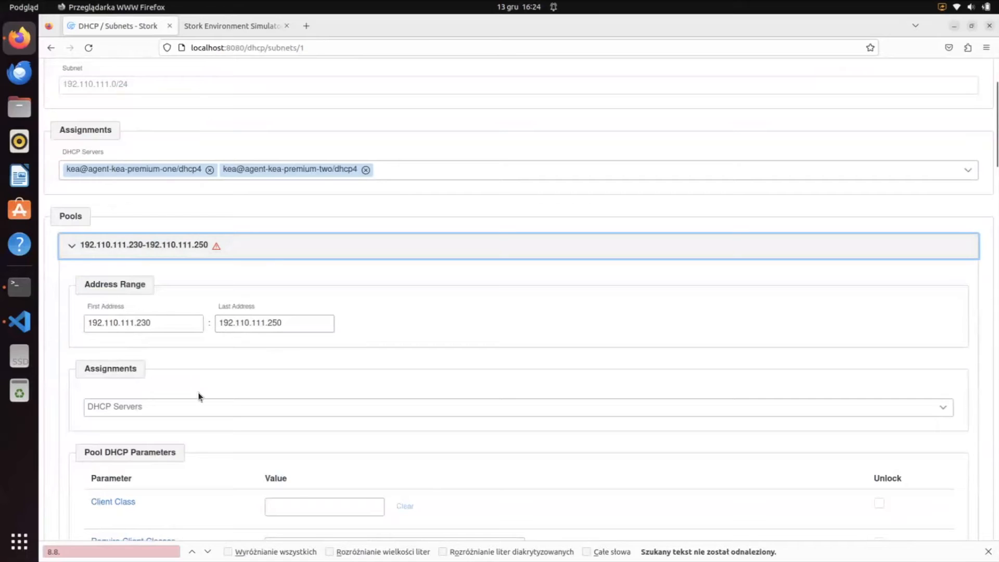
click(201, 406)
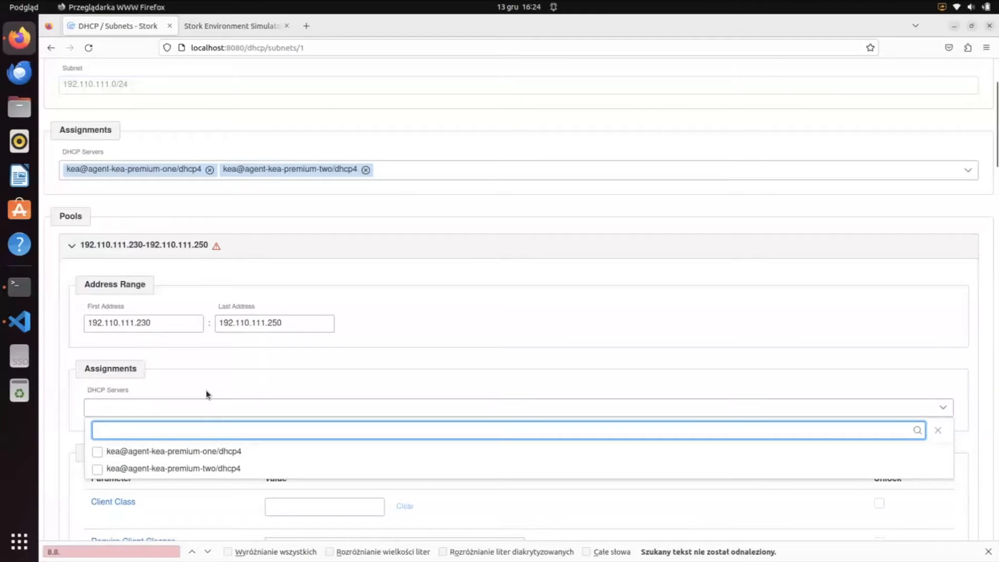
click(207, 392)
scroll(207, 401, down, 3)
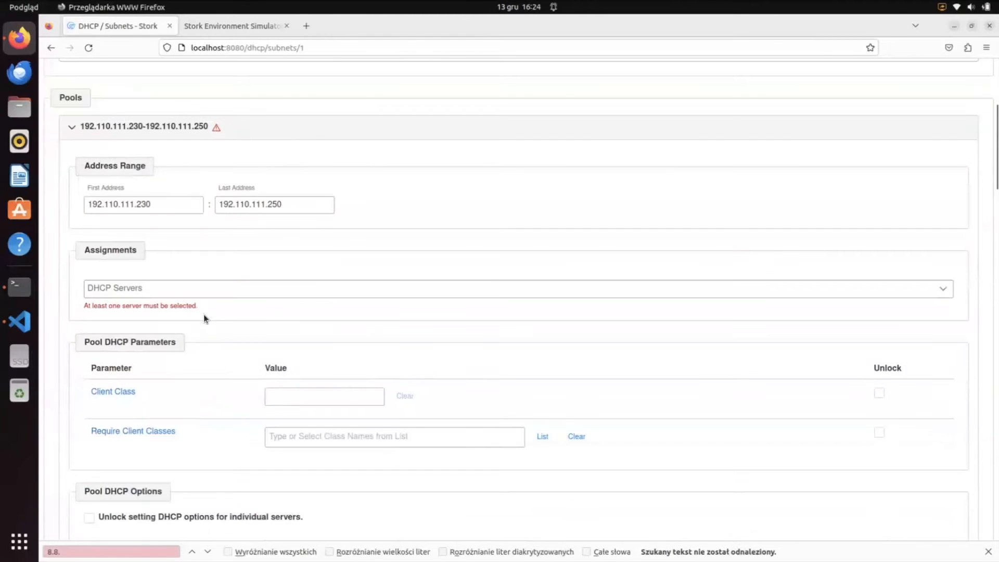
Assign kea@agent-kea-premium-one/dhcp4 as the pool's DHCP server.
click(213, 289)
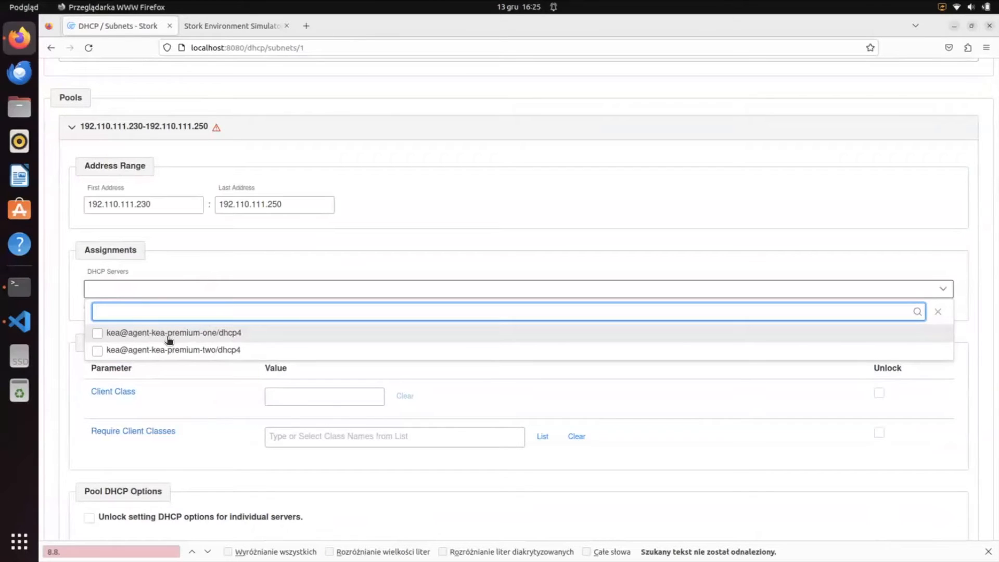
click(98, 335)
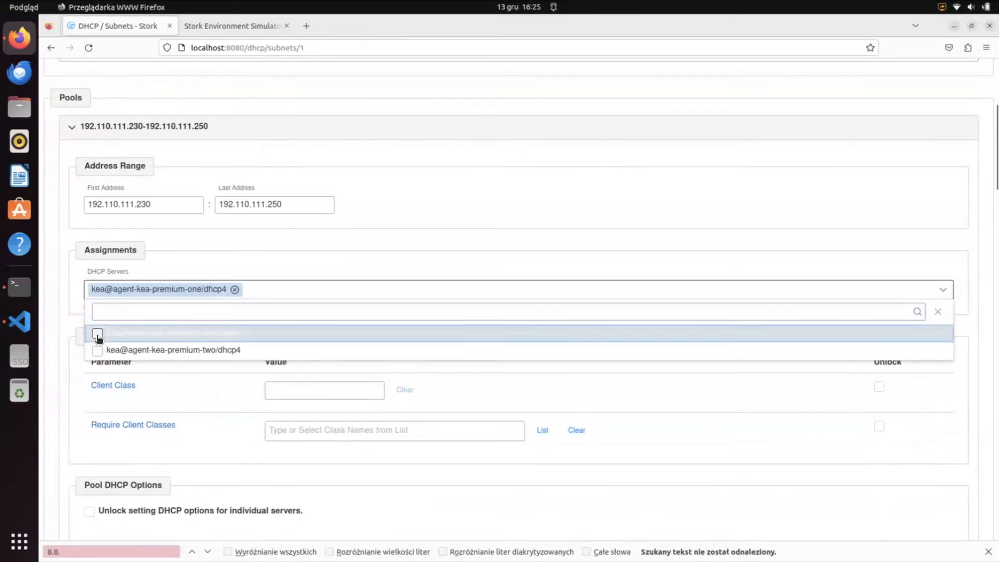
click(226, 267)
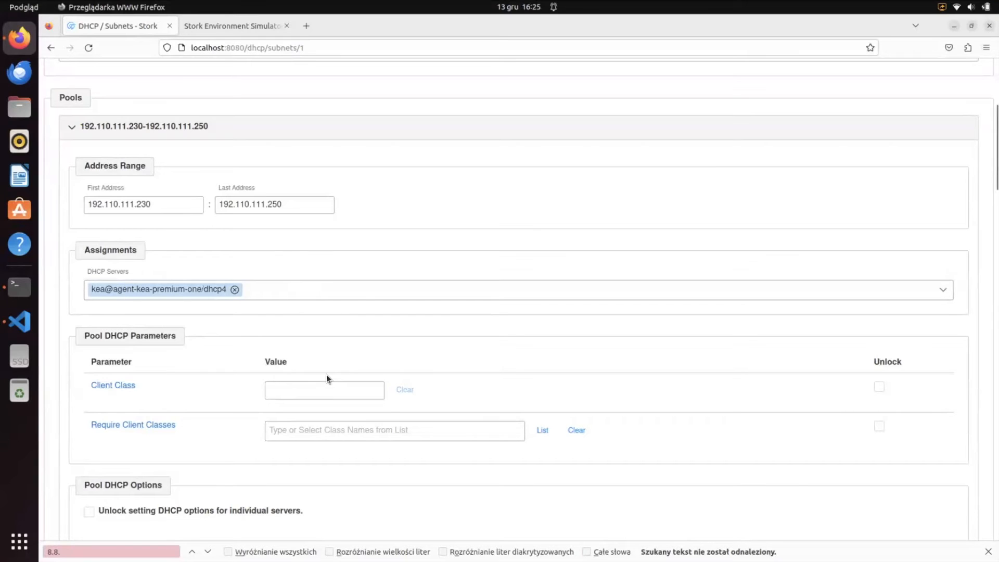
scroll(326, 375, down, 1)
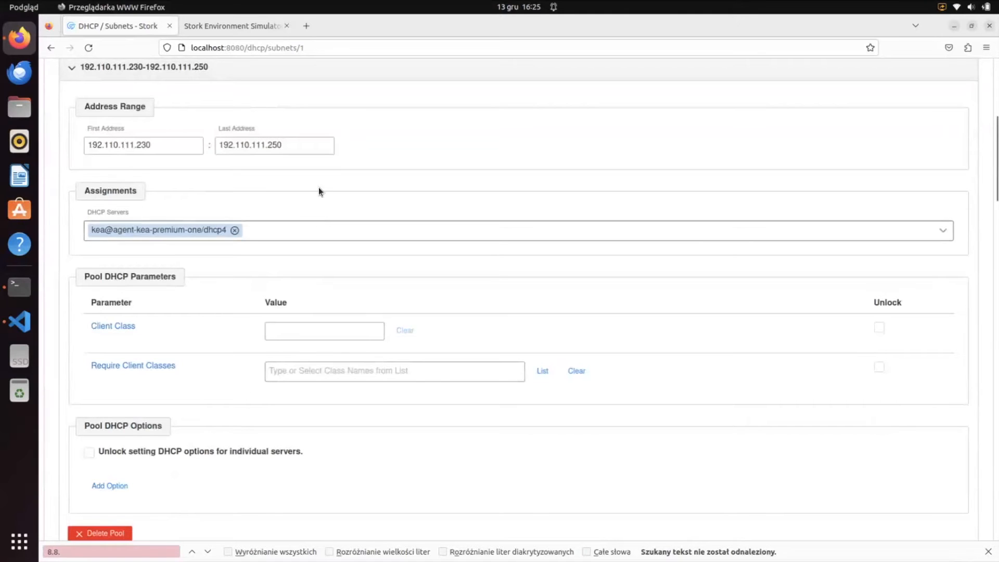
Add a second pool to the subnet with the address range 192.110.111.250 through 192.110.111.254.
click(317, 79)
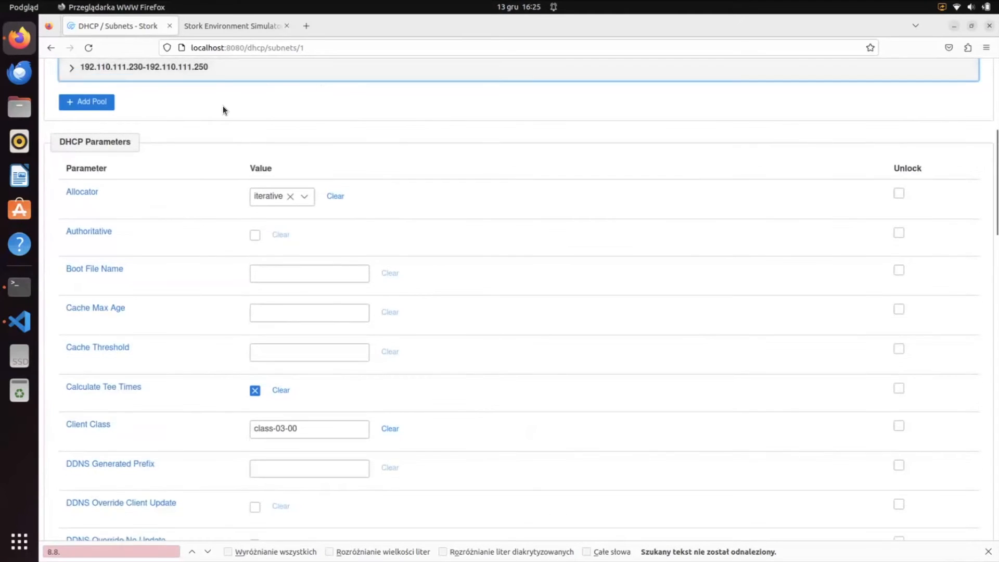
scroll(223, 105, up, 1)
click(92, 166)
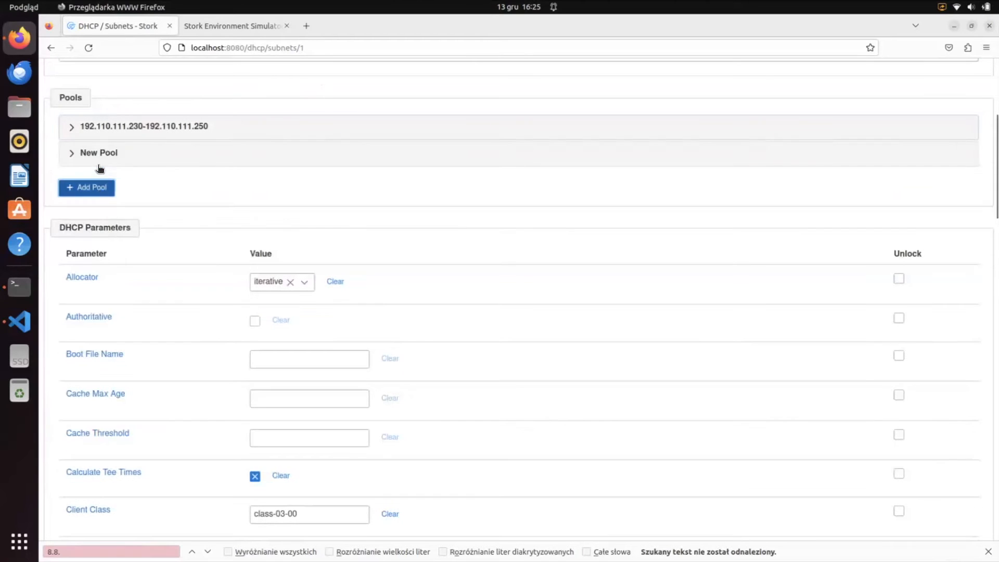
click(149, 157)
click(138, 231)
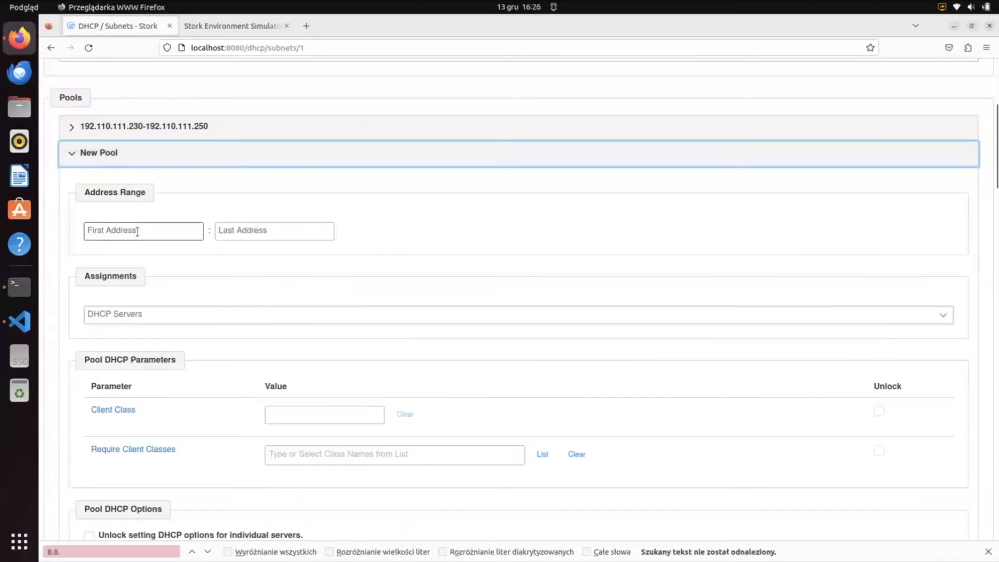
text(192.)
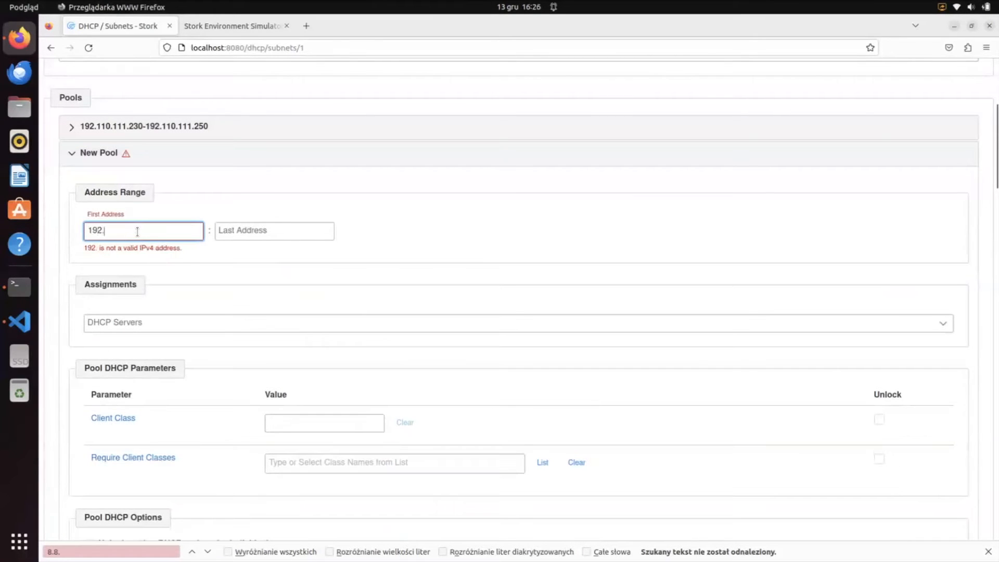
text(110.111.)
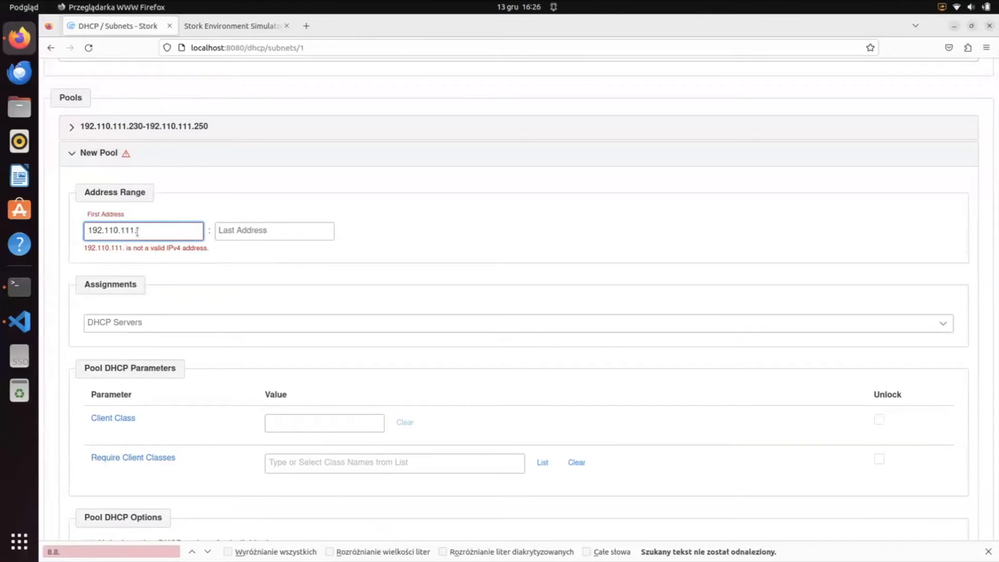
text(250)
click(262, 230)
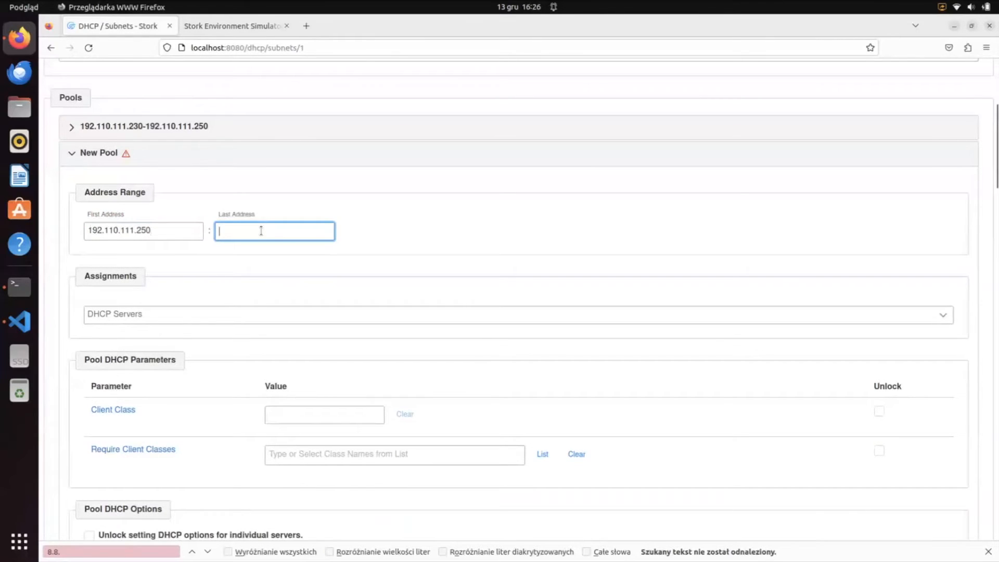
text(192.110.111.254)
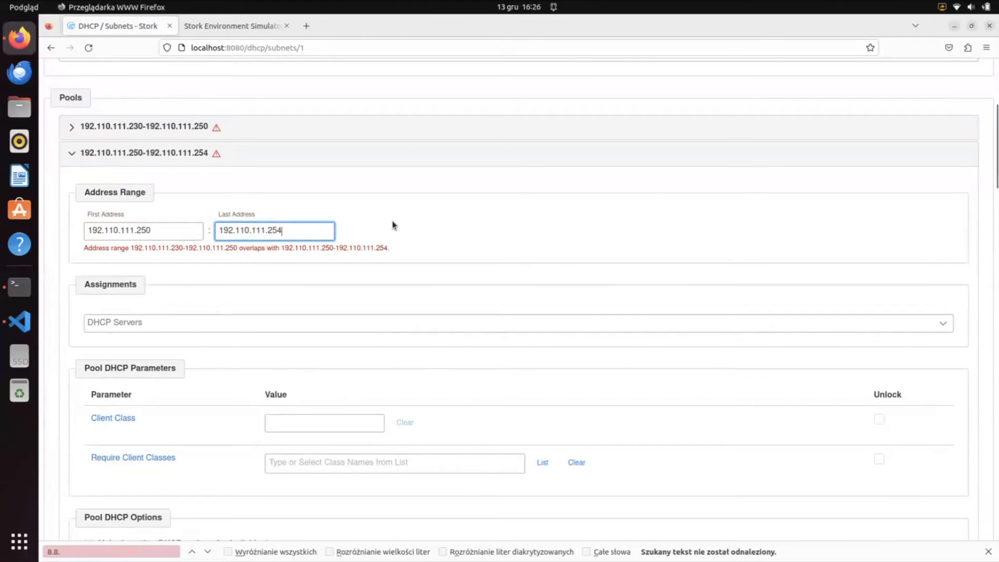
Set the second pool's first address to 192.110.111.251.
click(191, 247)
click(155, 231)
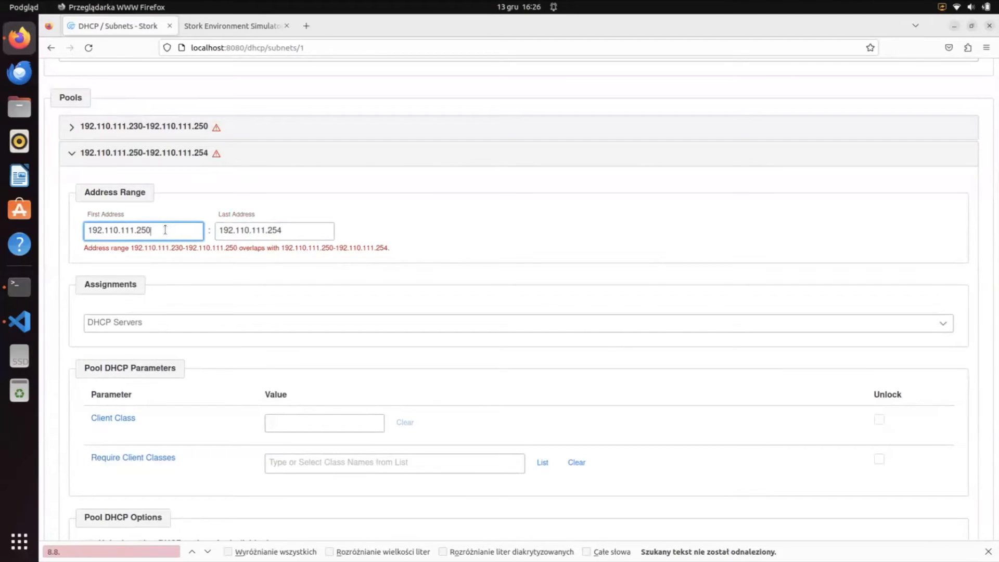
key(BackSpace)
text(1)
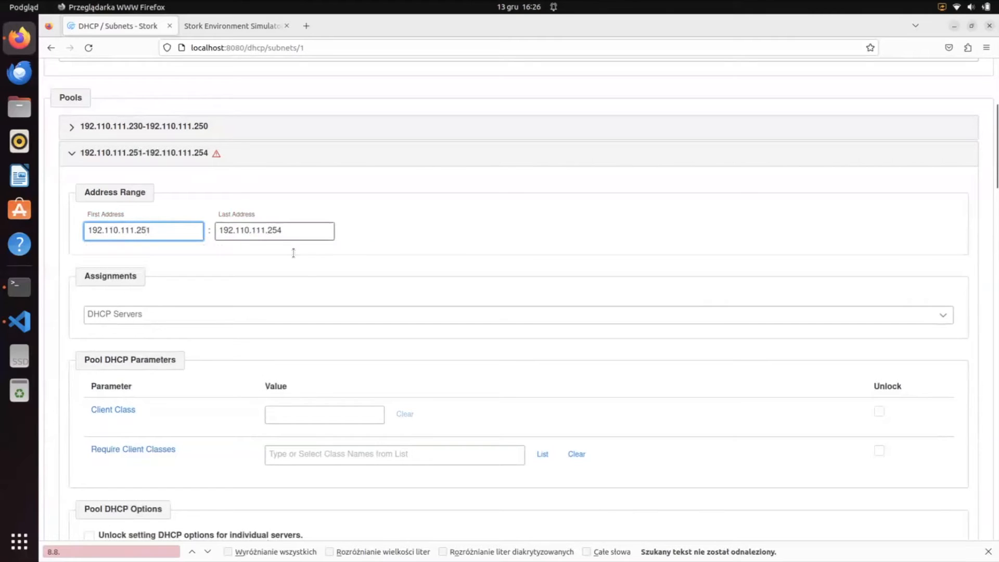
click(366, 224)
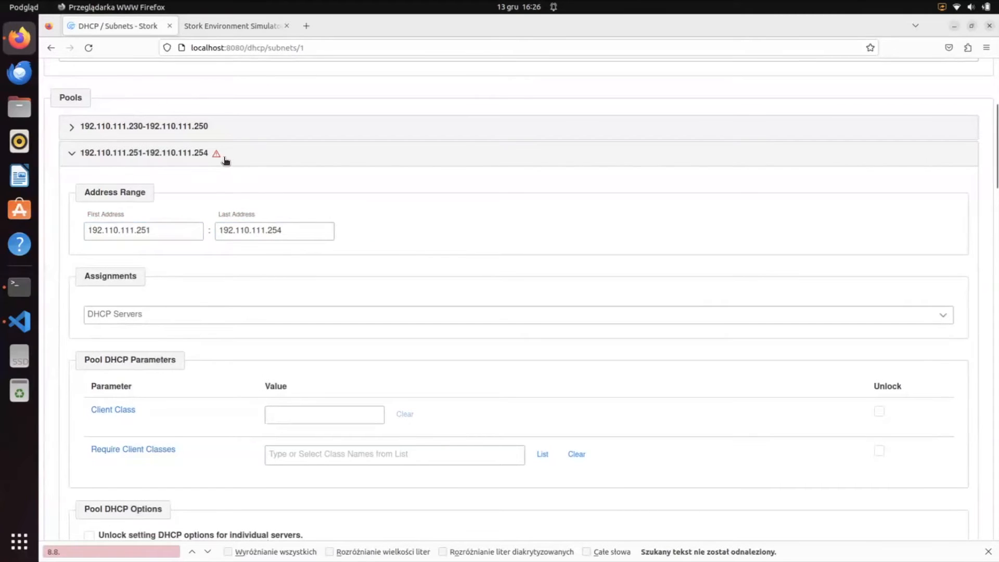
Assign kea@agent-kea-premium-two/dhcp4 as the DHCP server of the 192.110.111.251-192.110.111.254 pool.
click(224, 318)
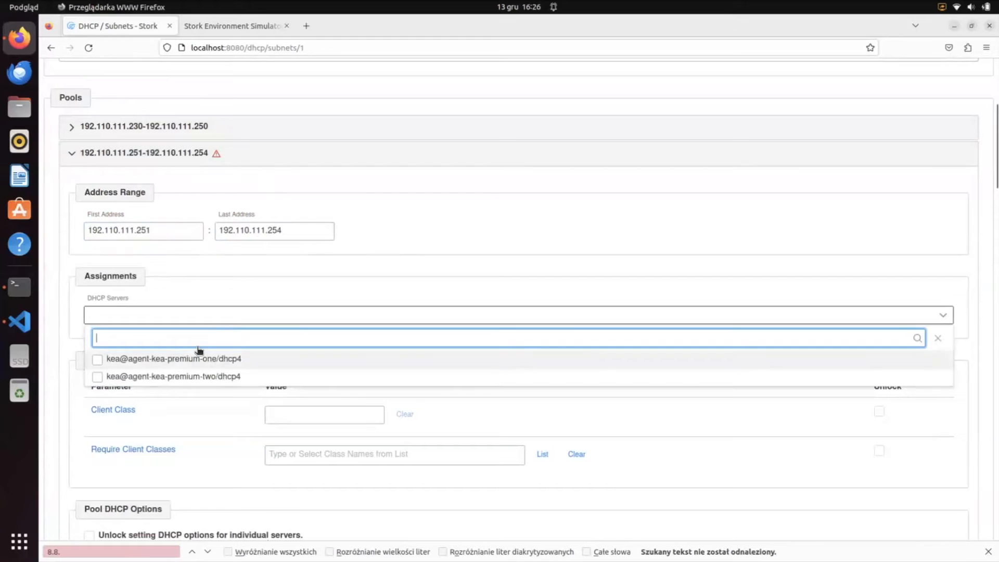
click(213, 377)
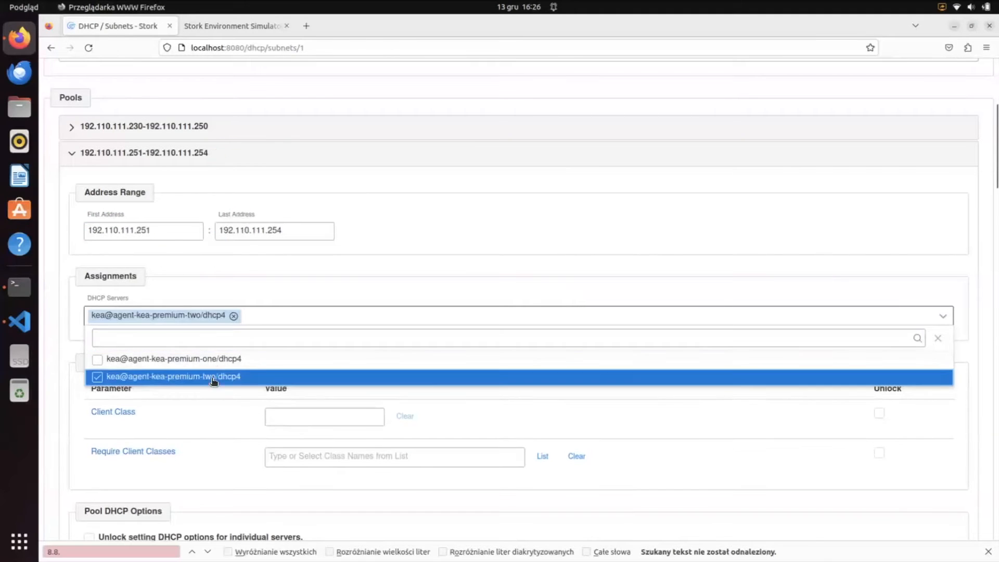
click(281, 291)
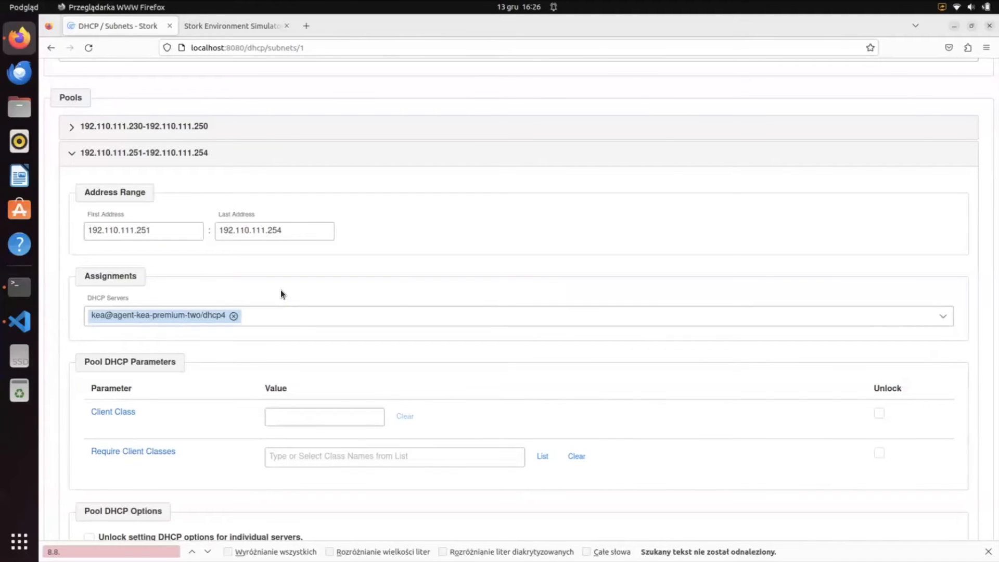
Submit the subnet changes and check the address pools shown for each of the two Kea servers.
scroll(281, 290, down, 2)
scroll(280, 293, down, 15)
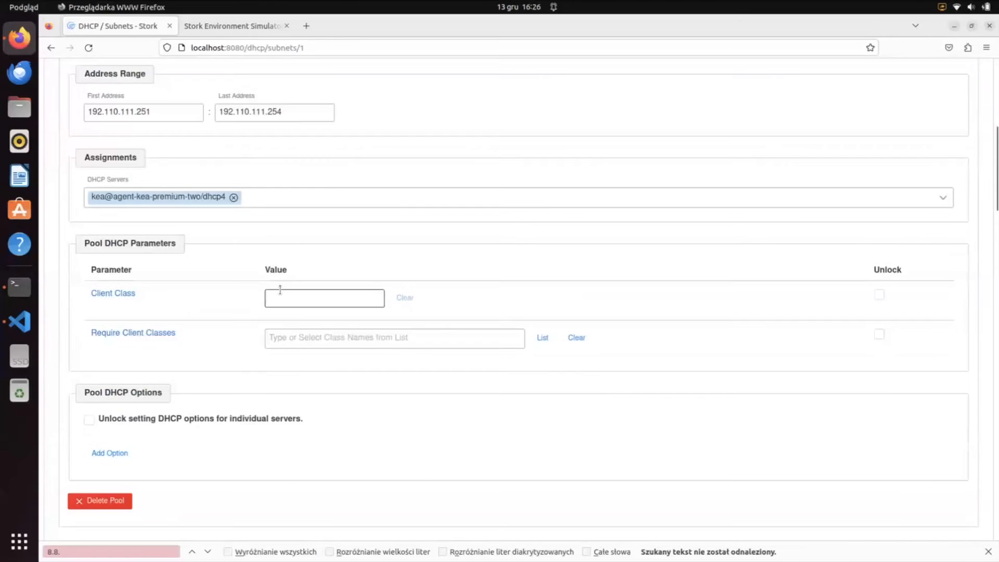
scroll(280, 290, down, 14)
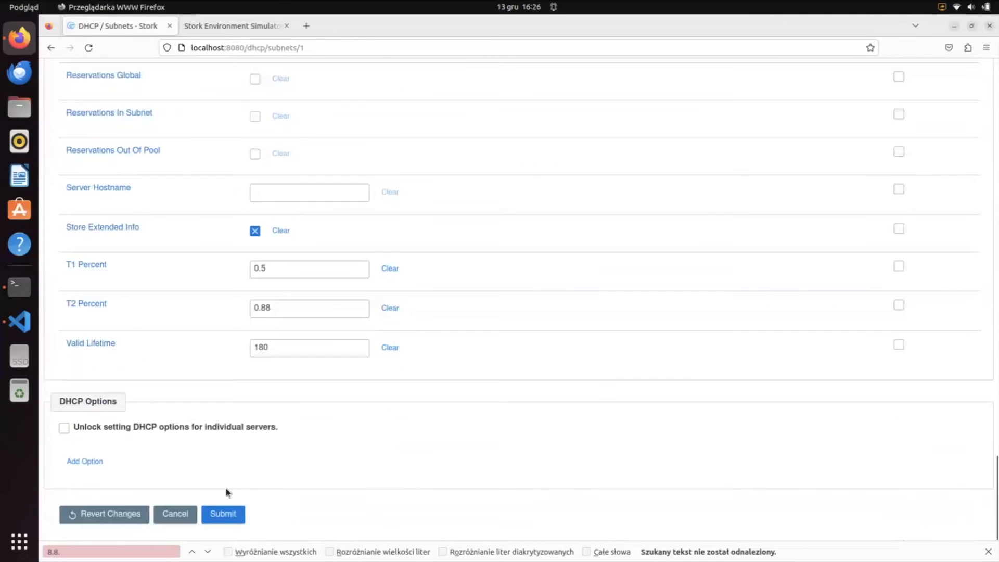
click(243, 518)
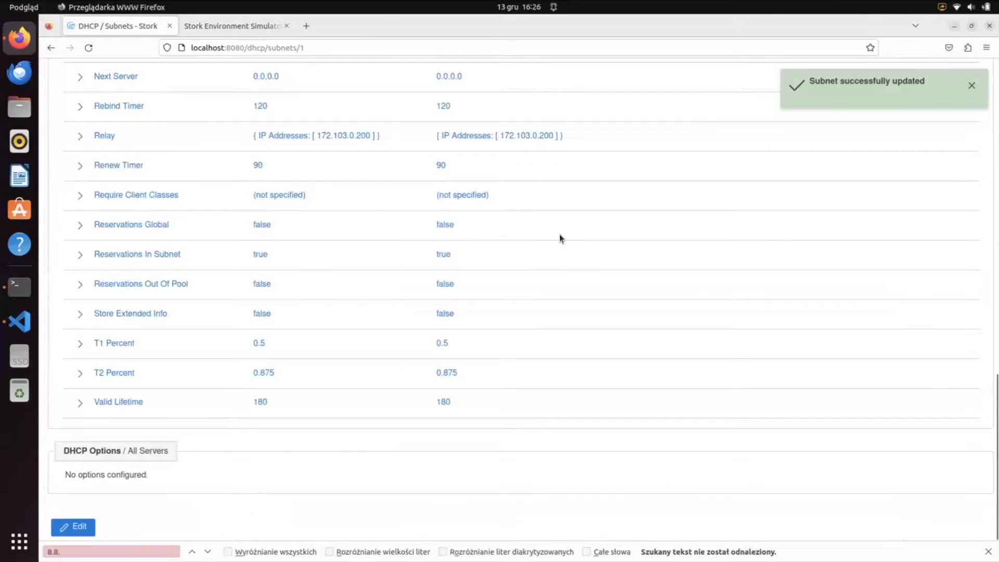
scroll(480, 284, up, 3)
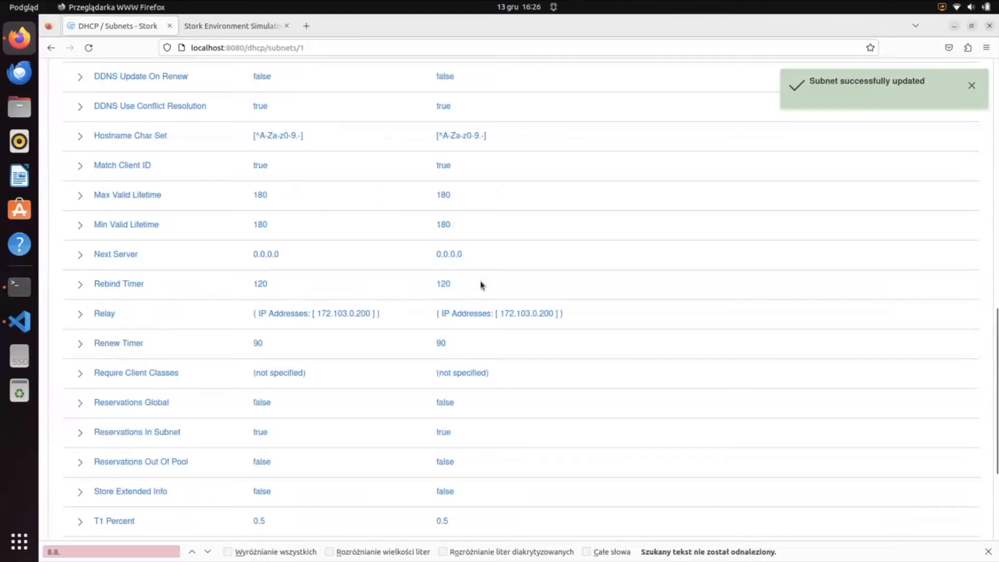
scroll(480, 281, up, 12)
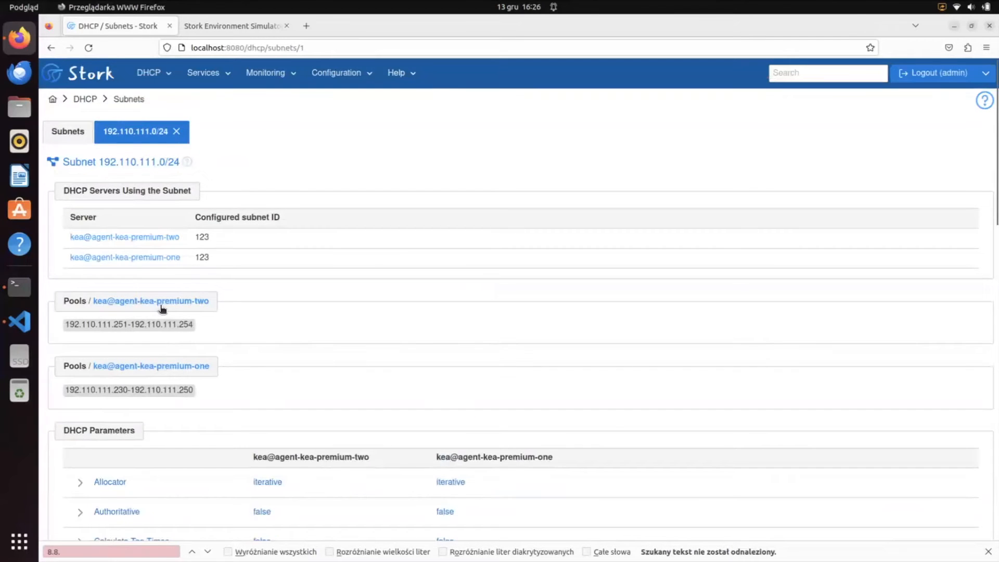
drag(193, 323, 69, 324)
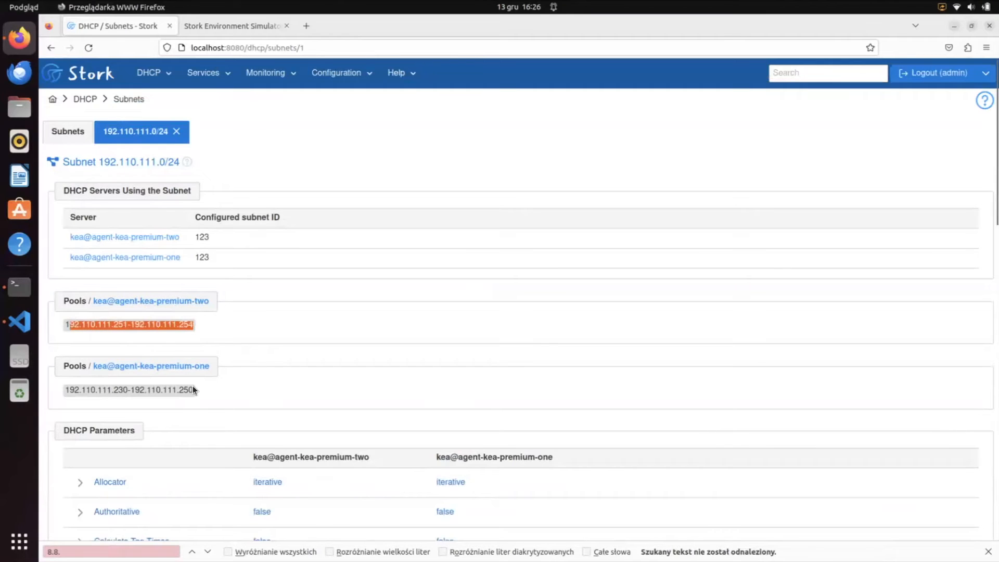
click(243, 311)
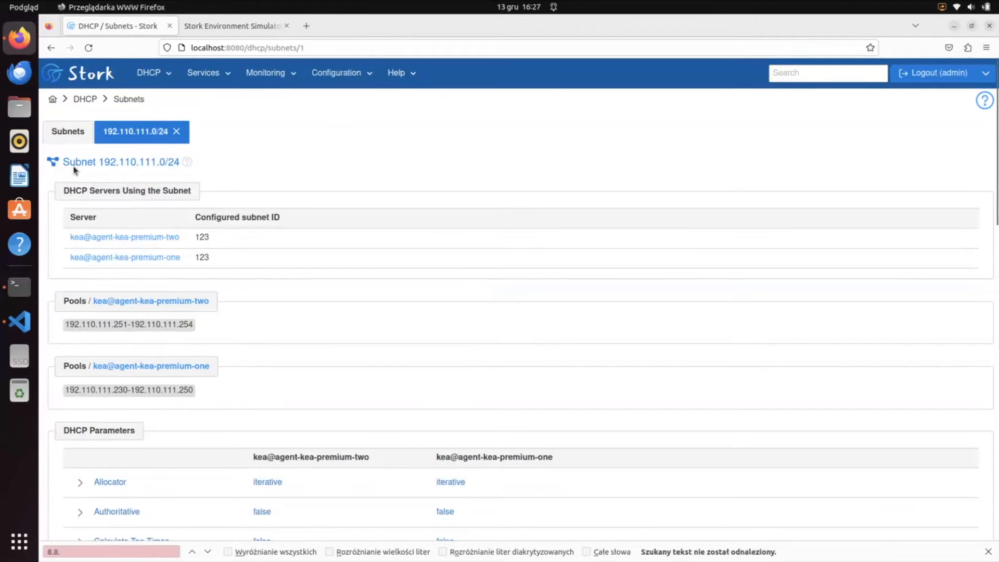
Return to the subnets list, switch to the Stork Environment Simulator, and run DHCP traffic briefly for subnet 192.110.111.0/24 before stopping it.
click(62, 133)
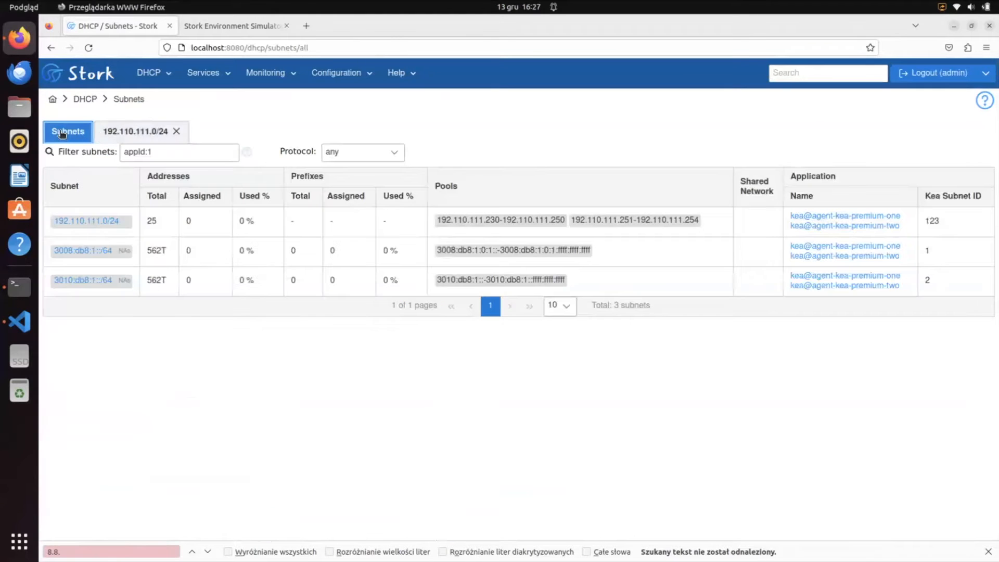
click(251, 27)
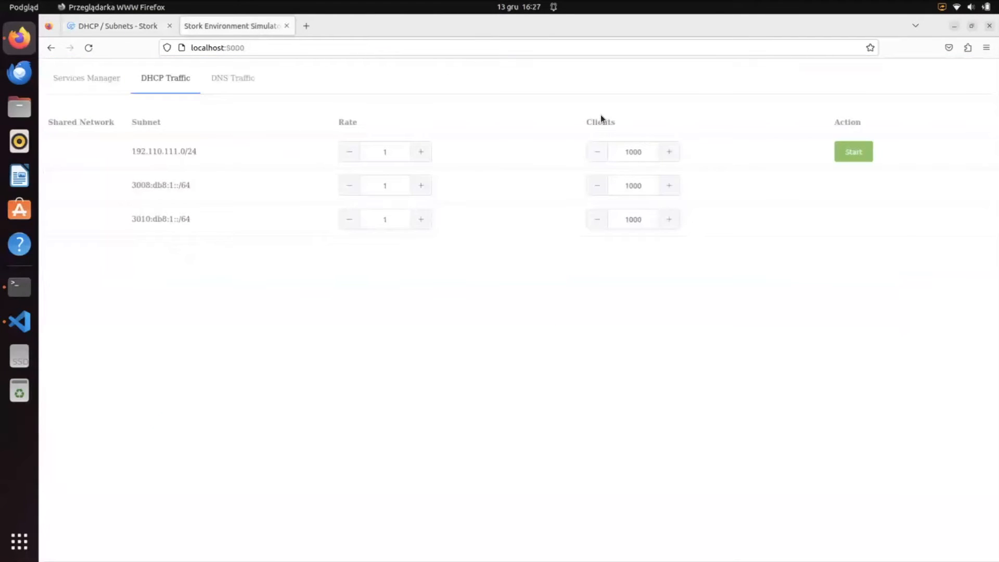
click(852, 153)
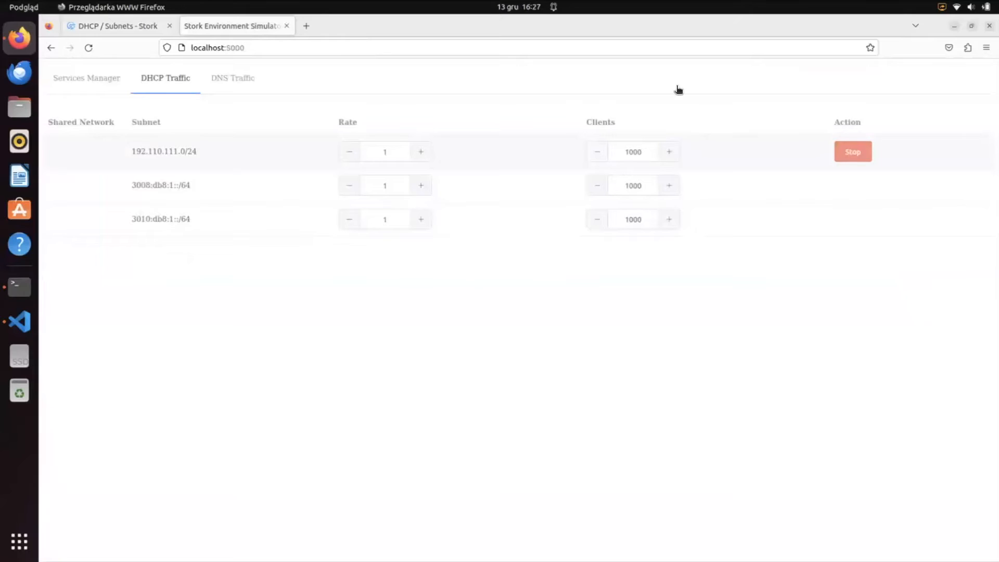
click(126, 27)
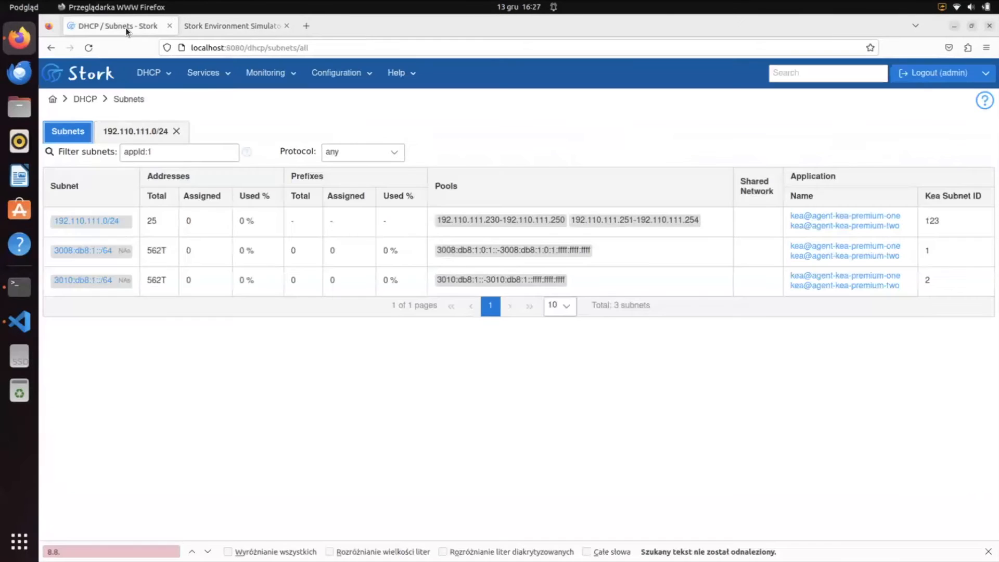
click(223, 21)
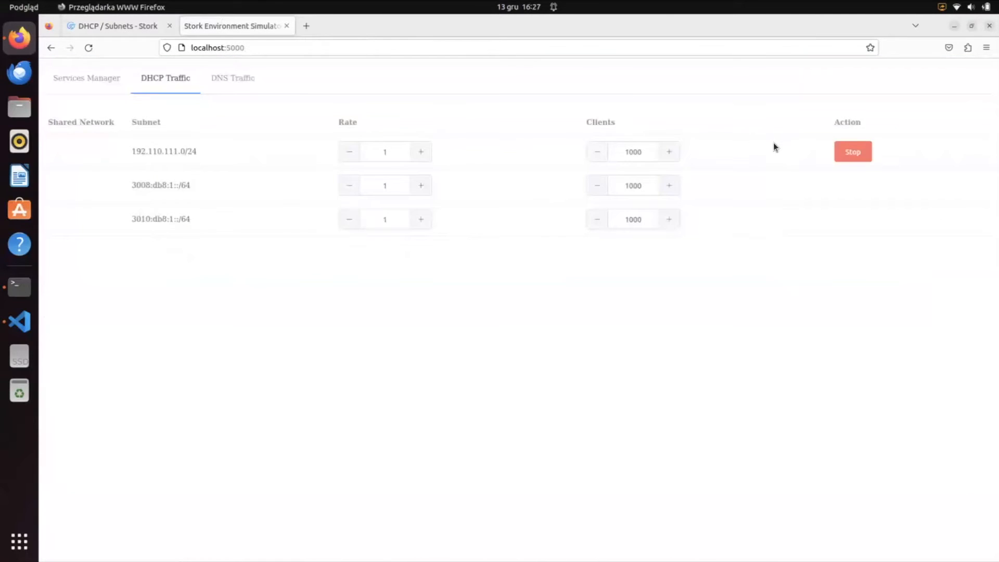
click(859, 152)
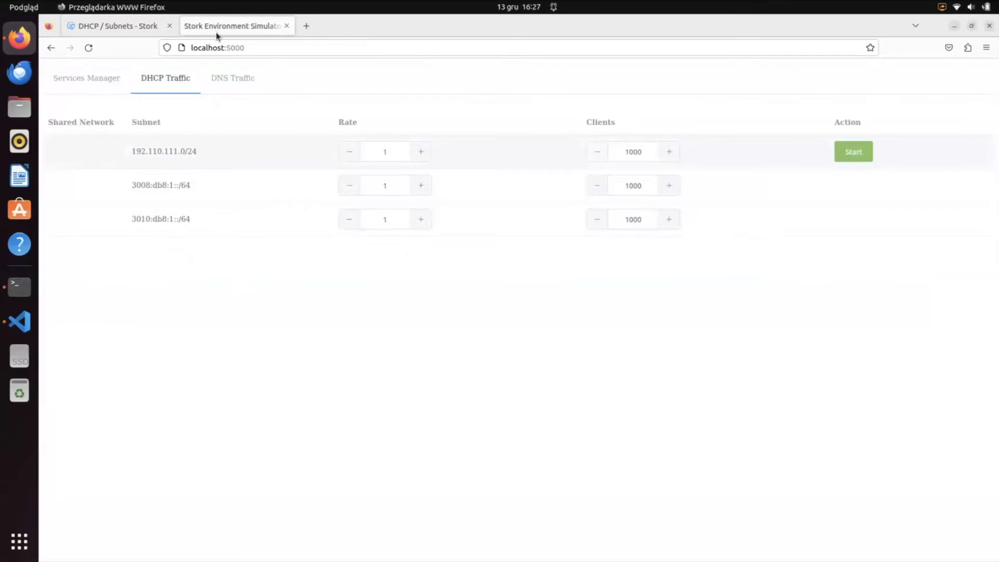
Switch back to Stork, reload the subnets list, and check the Kea Statistics Puller Interval in the settings.
click(118, 26)
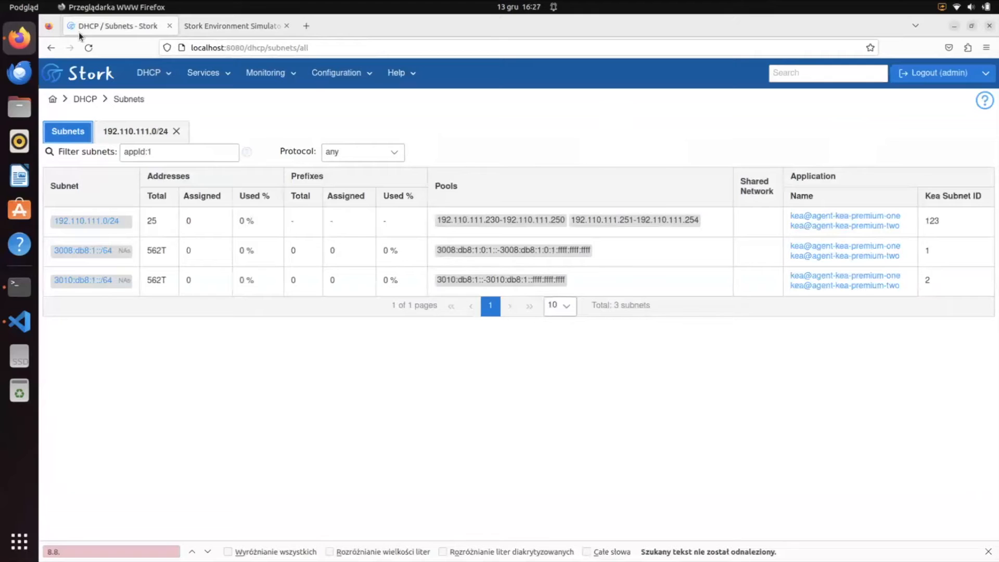
click(89, 47)
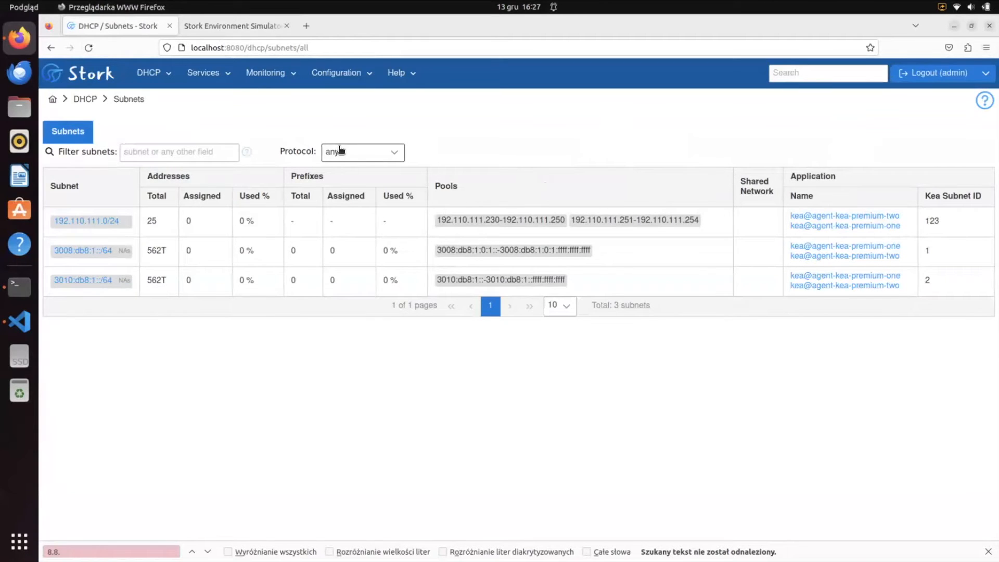
click(356, 77)
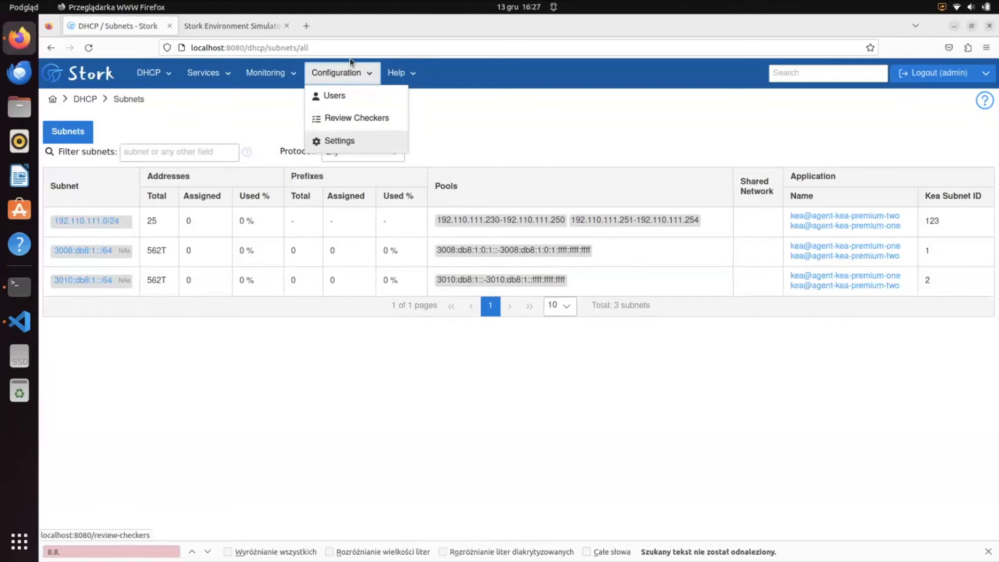
click(342, 141)
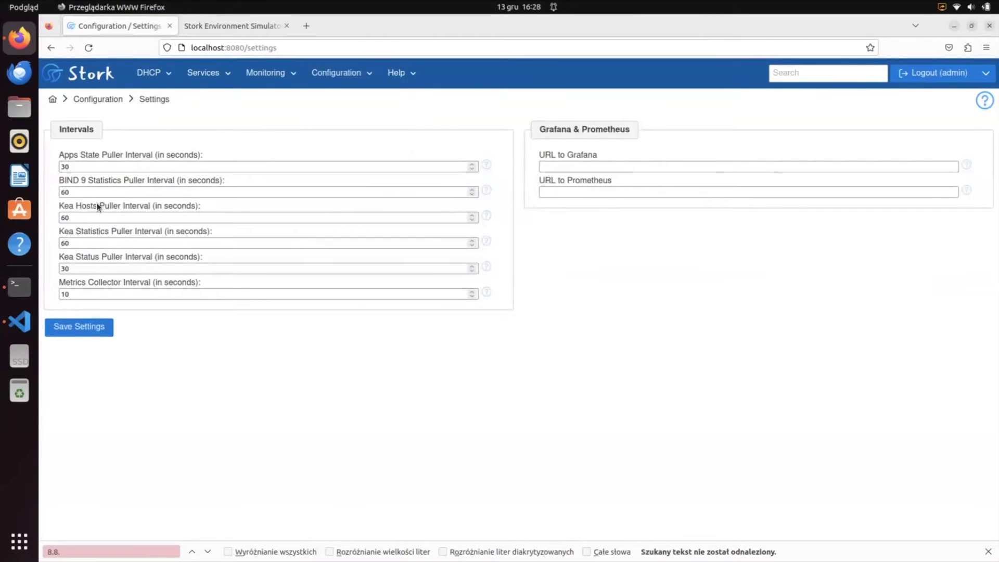
click(81, 243)
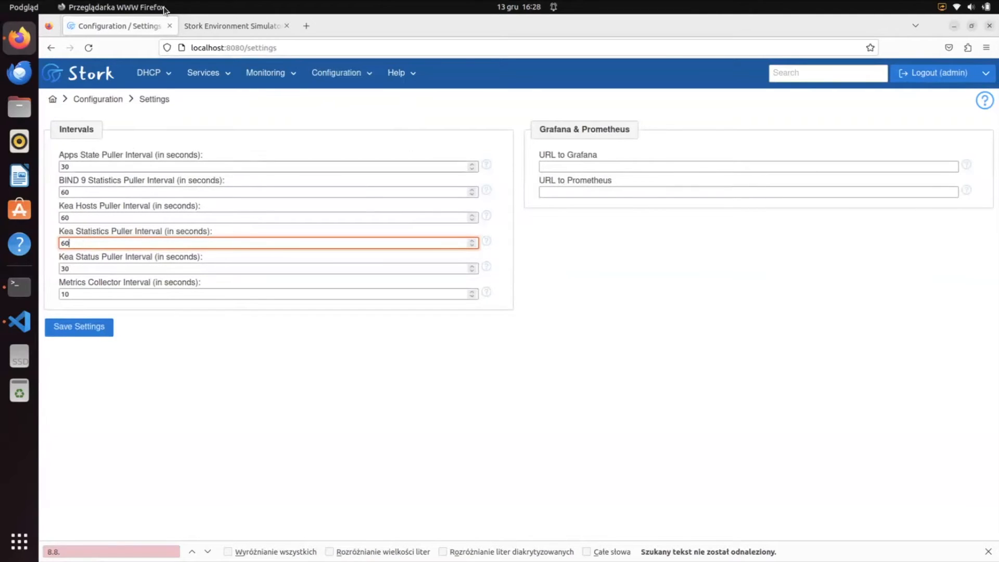
Go back to the subnets list and examine the address utilization of subnet 192.110.111.0/24, including its per-server statistics.
click(56, 47)
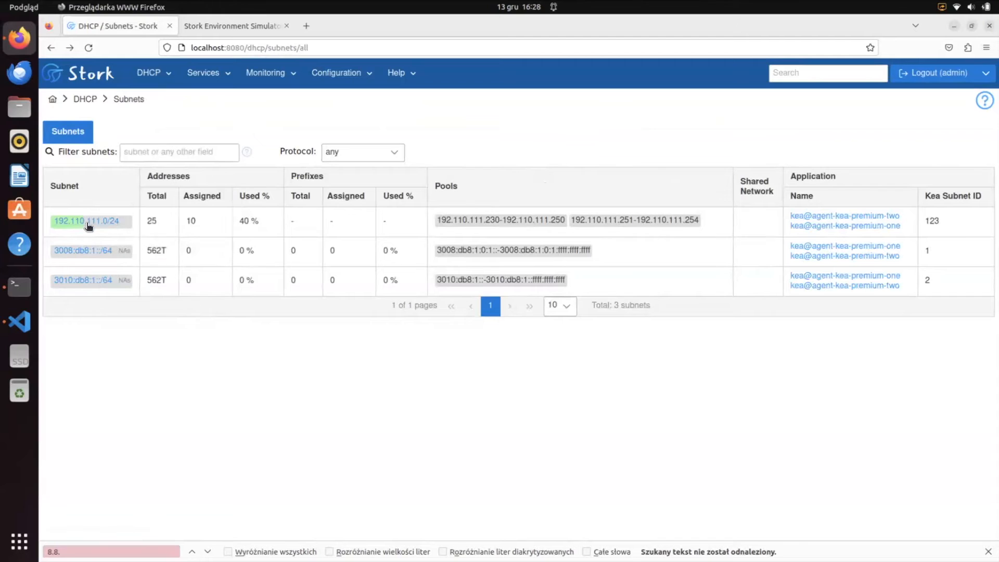
mouse_move(89, 225)
mouse_move(102, 218)
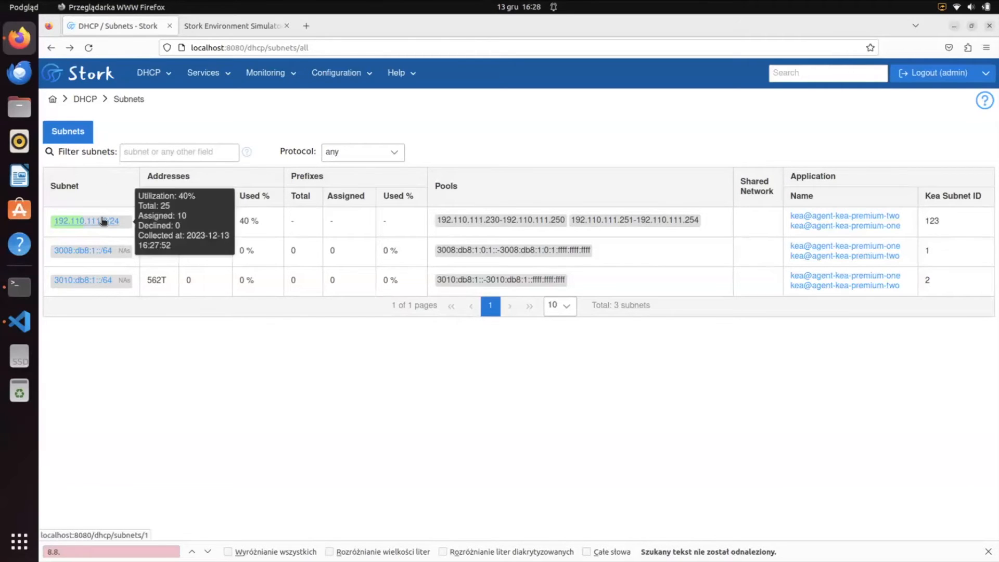
click(101, 219)
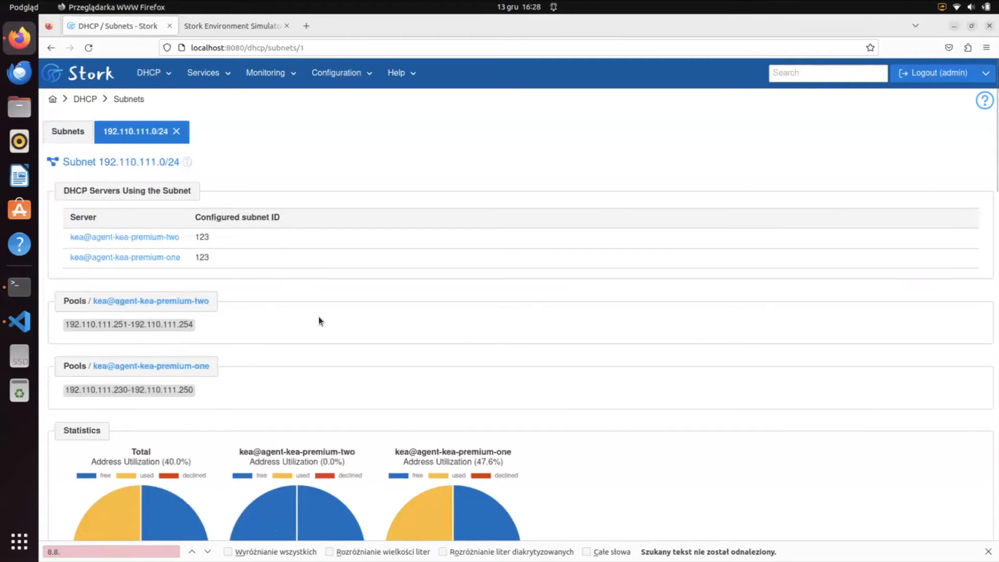
scroll(337, 346, down, 2)
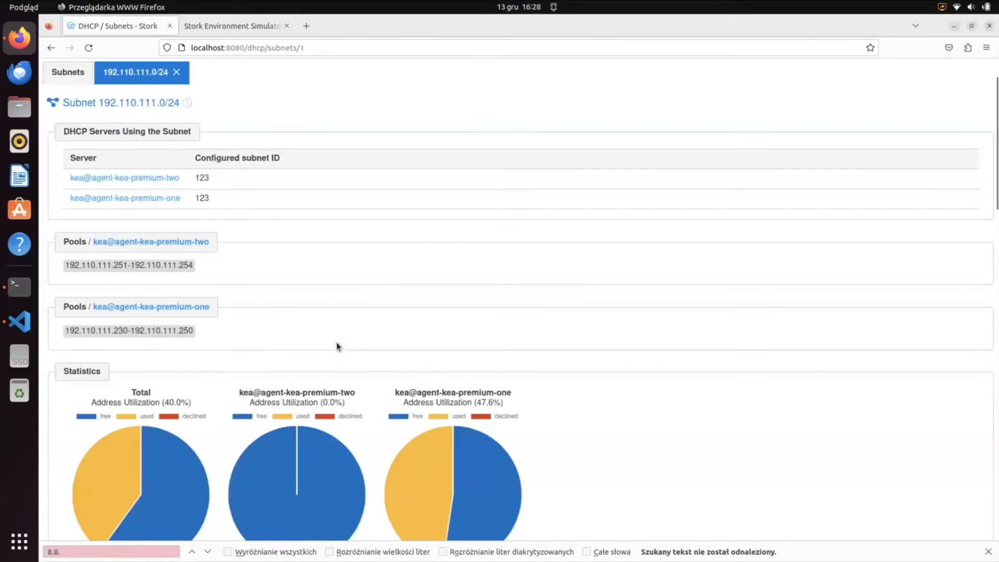
Review the total and per-server address statistics of subnet 192.110.111.0/24, including when they were collected.
scroll(337, 346, down, 2)
scroll(336, 343, down, 2)
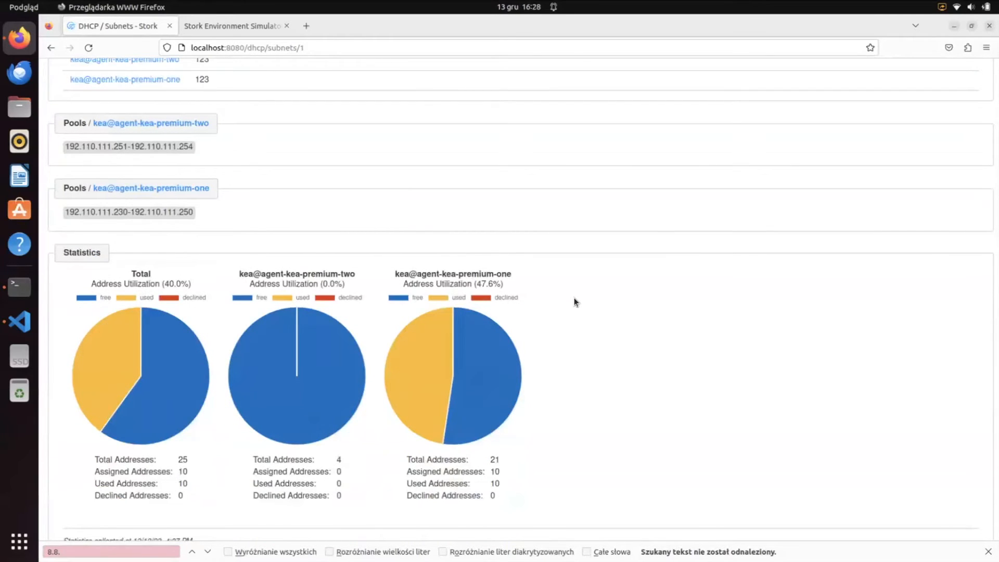
scroll(574, 302, down, 2)
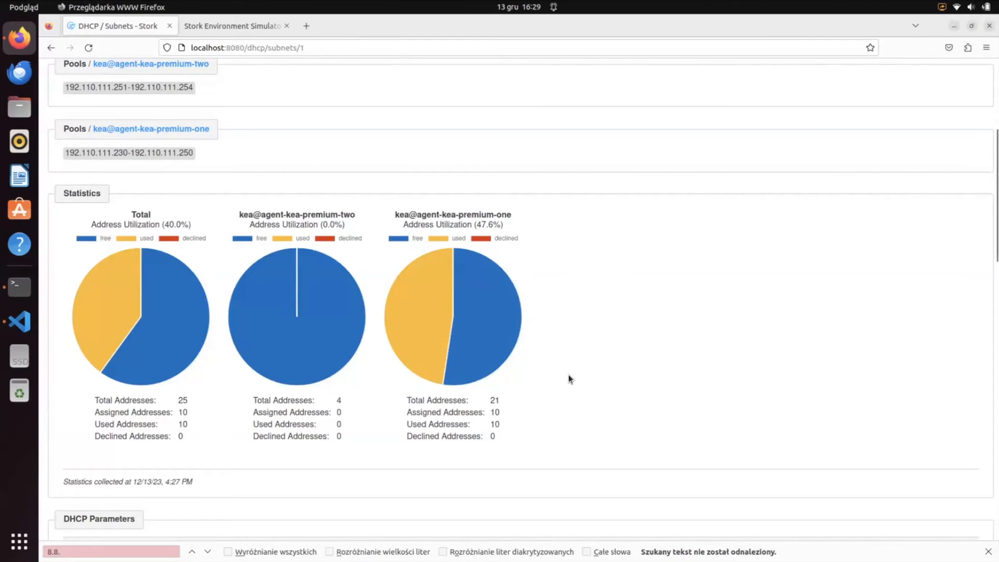
scroll(568, 378, down, 2)
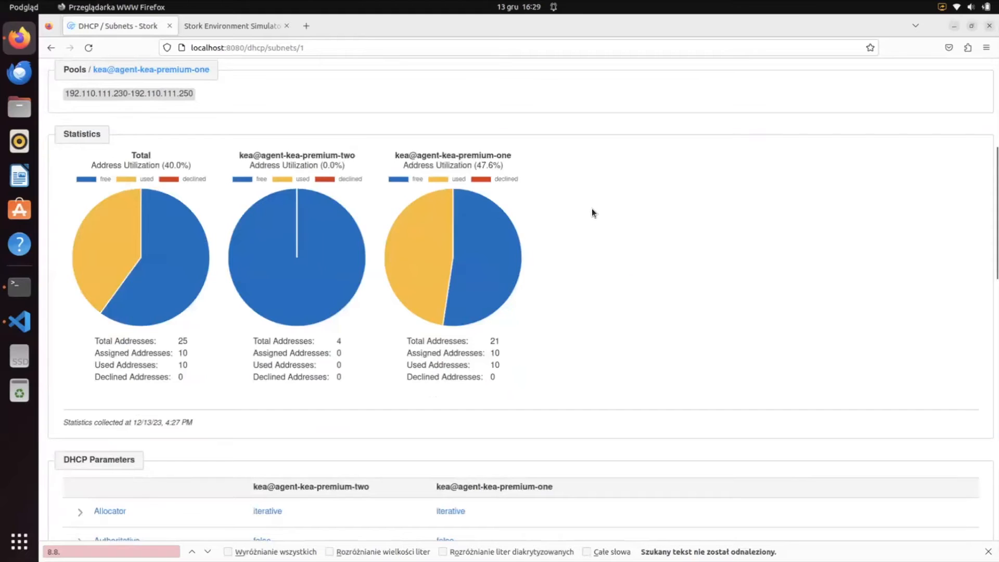
scroll(592, 213, up, 2)
scroll(554, 154, up, 8)
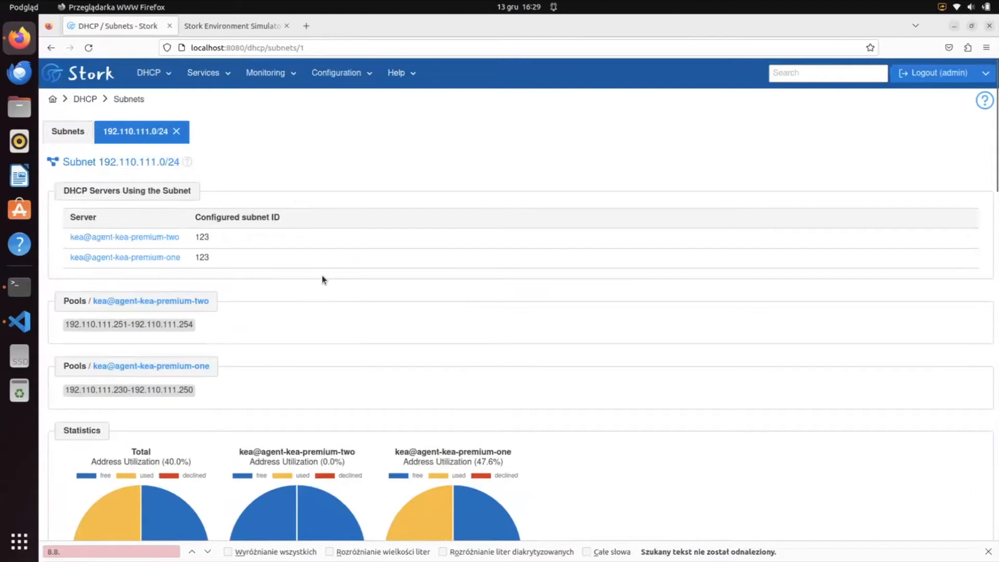
Open the Kea server kea@agent-kea-premium-one and view its DHCPv4 log file /tmp/kea-dhcp4.log.
click(195, 366)
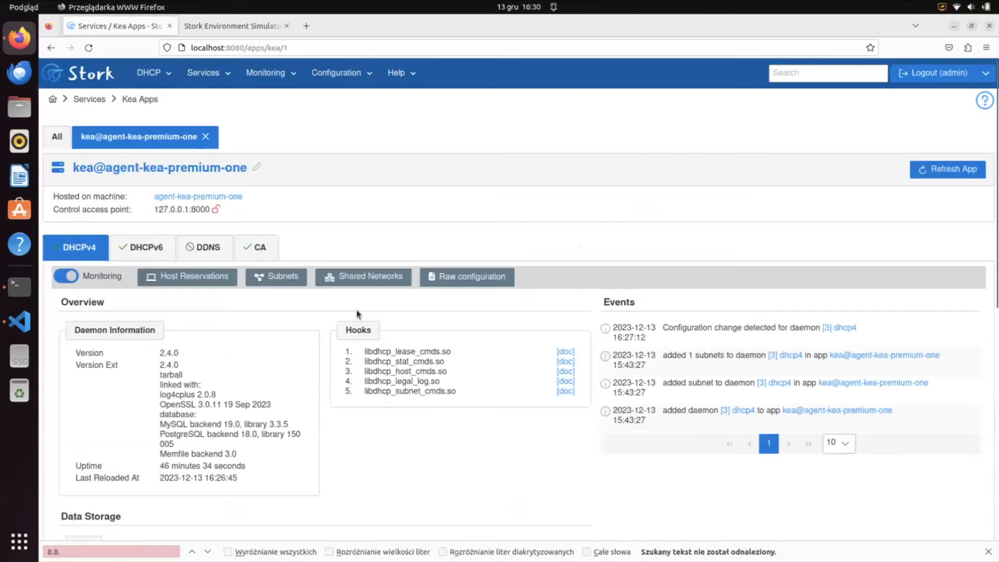
scroll(363, 324, down, 8)
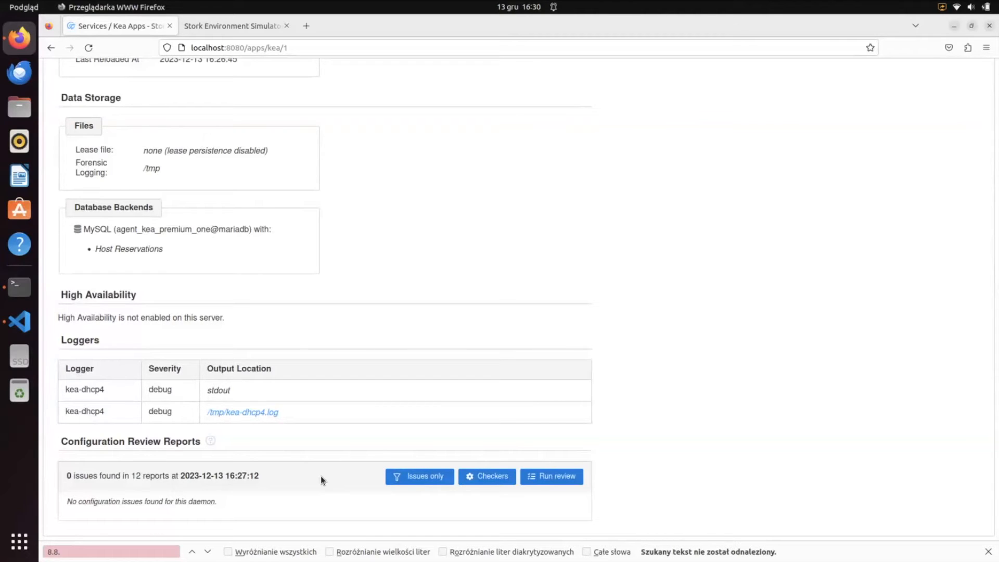
click(253, 414)
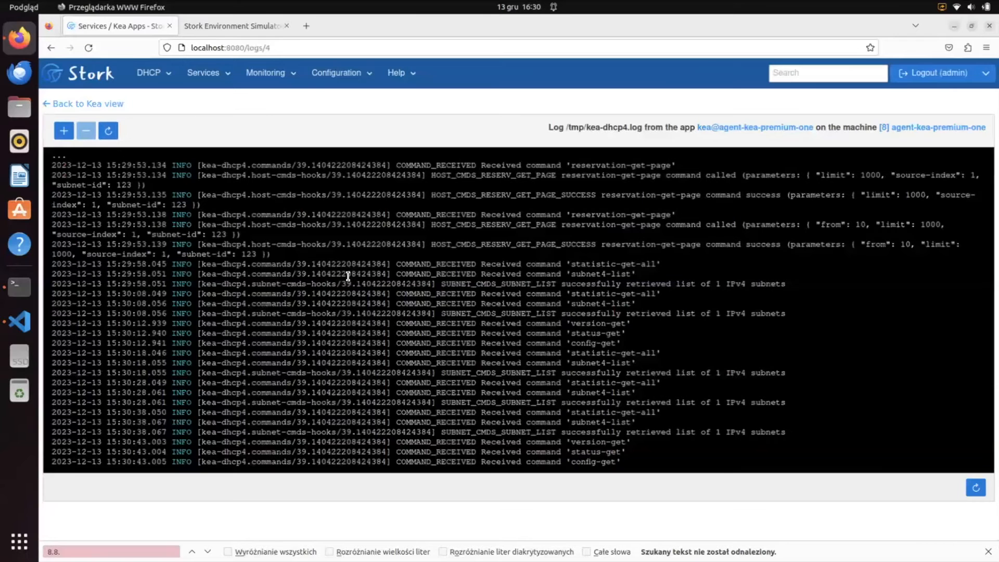
Load progressively older entries of the log and examine the DHCP4_LEASE_ALLOC entry for lease 192.110.111.247.
click(64, 131)
click(64, 130)
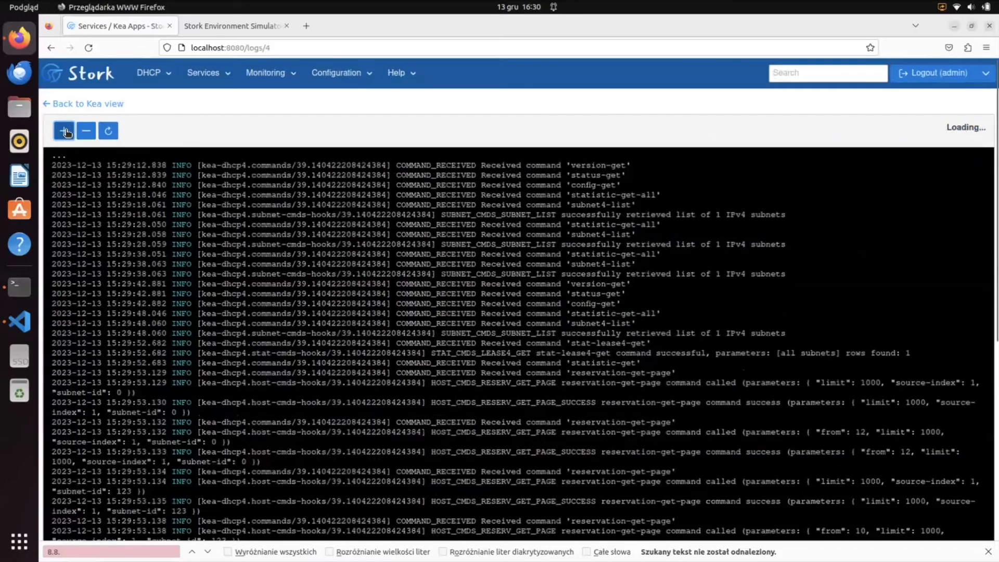
click(64, 130)
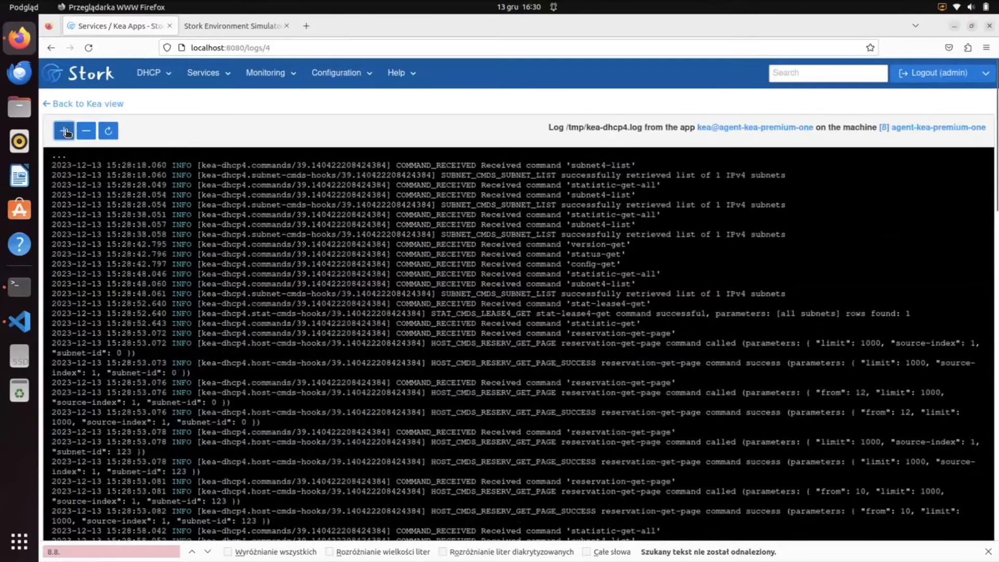
click(64, 130)
click(64, 131)
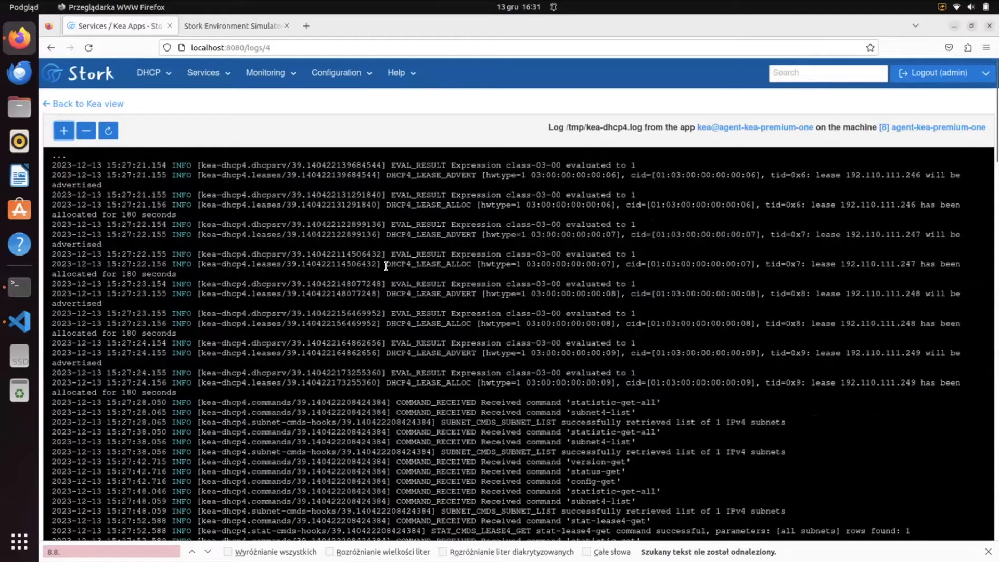
drag(386, 266, 405, 278)
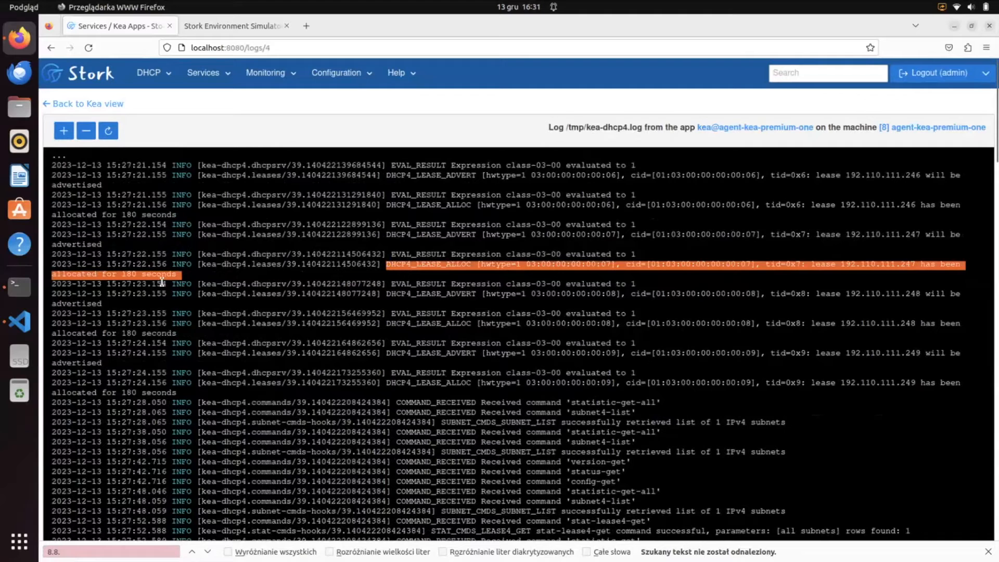
click(139, 276)
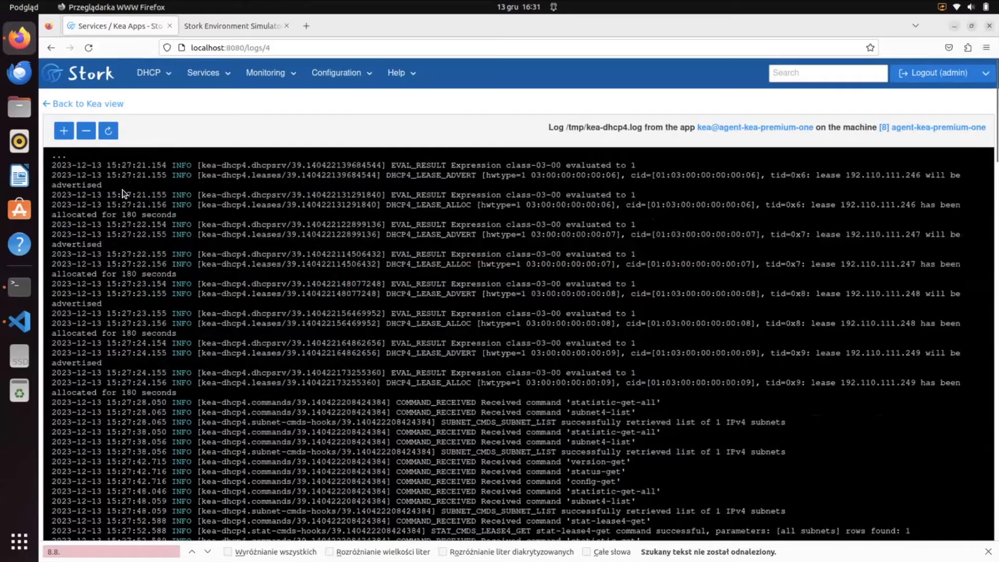
Return to the Kea server view, list its subnets, and check the utilization statistics of subnet 192.110.111.0/24.
click(97, 103)
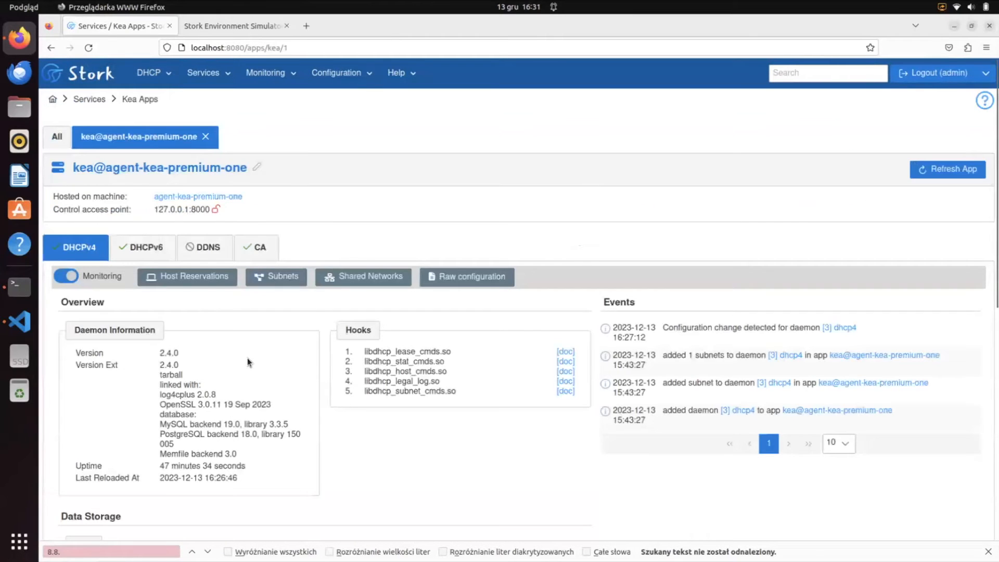
click(285, 278)
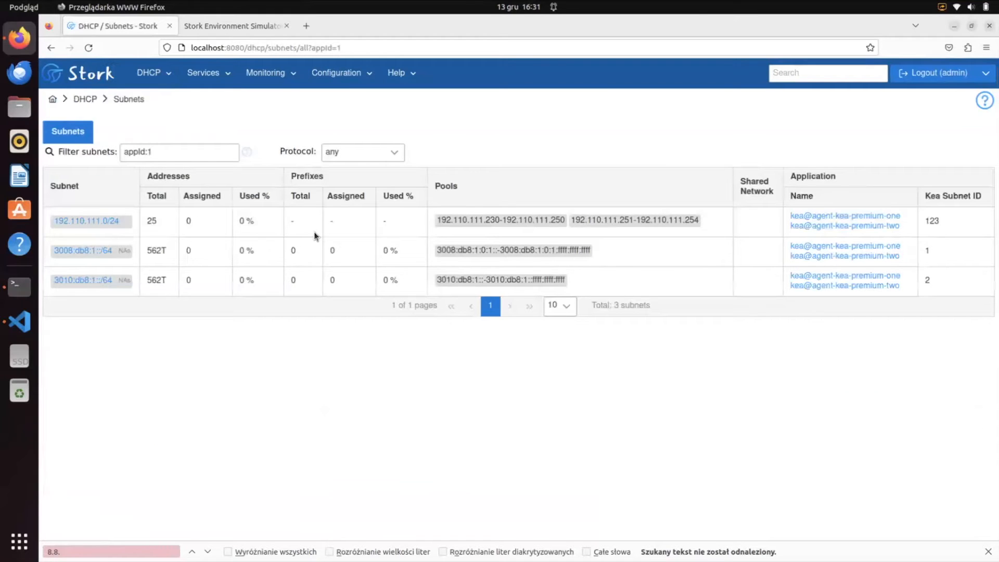
click(108, 221)
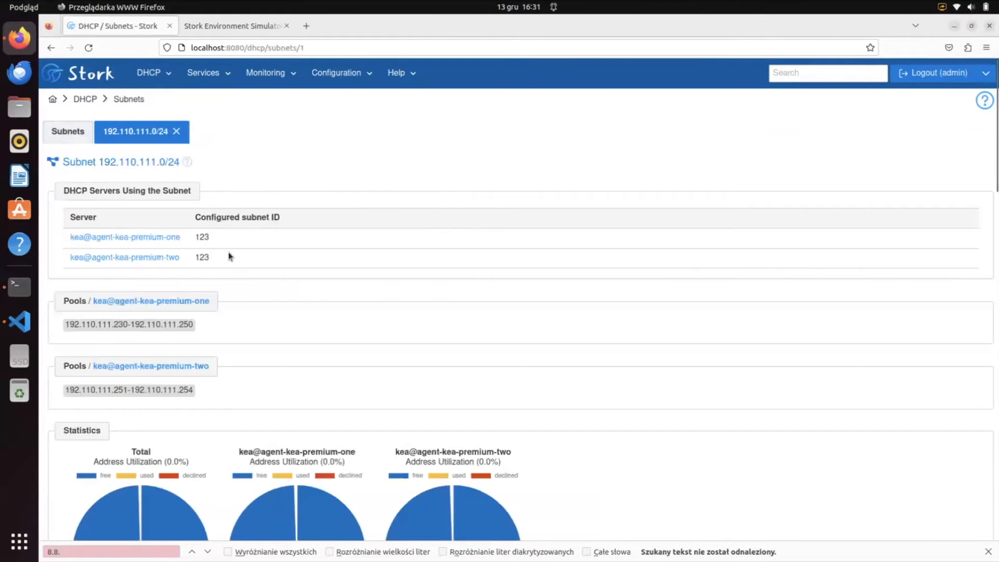
scroll(345, 388, down, 2)
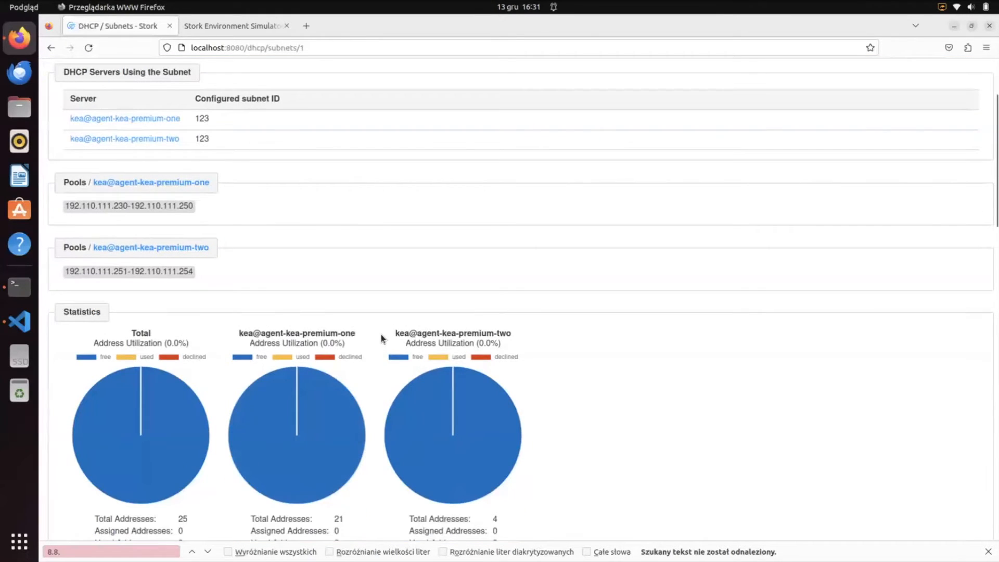
mouse_move(145, 392)
mouse_move(352, 405)
scroll(354, 364, down, 5)
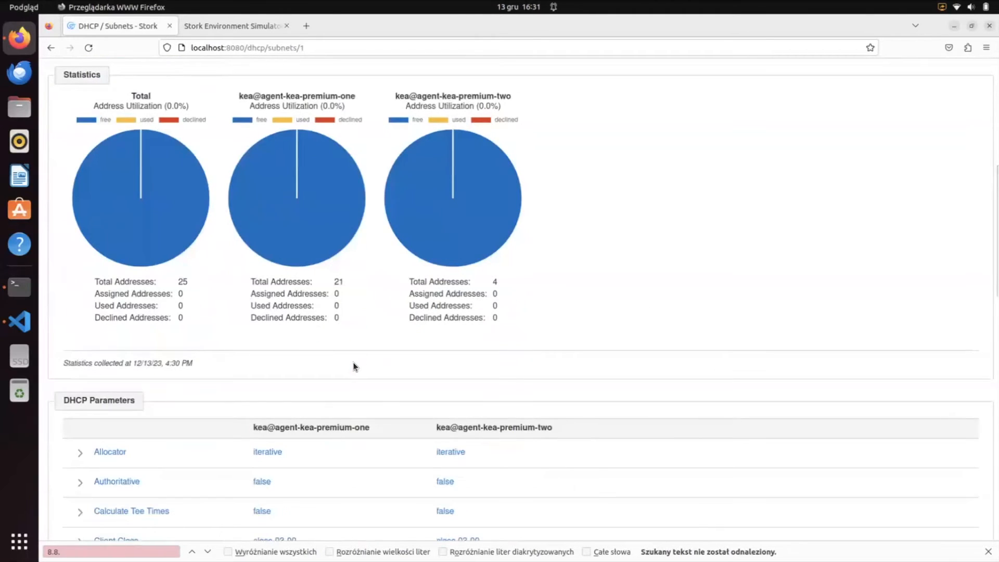
Examine the subnet's DHCP parameters side by side for both Kea servers, paying attention to the Allocator value.
scroll(354, 364, down, 2)
scroll(354, 366, down, 1)
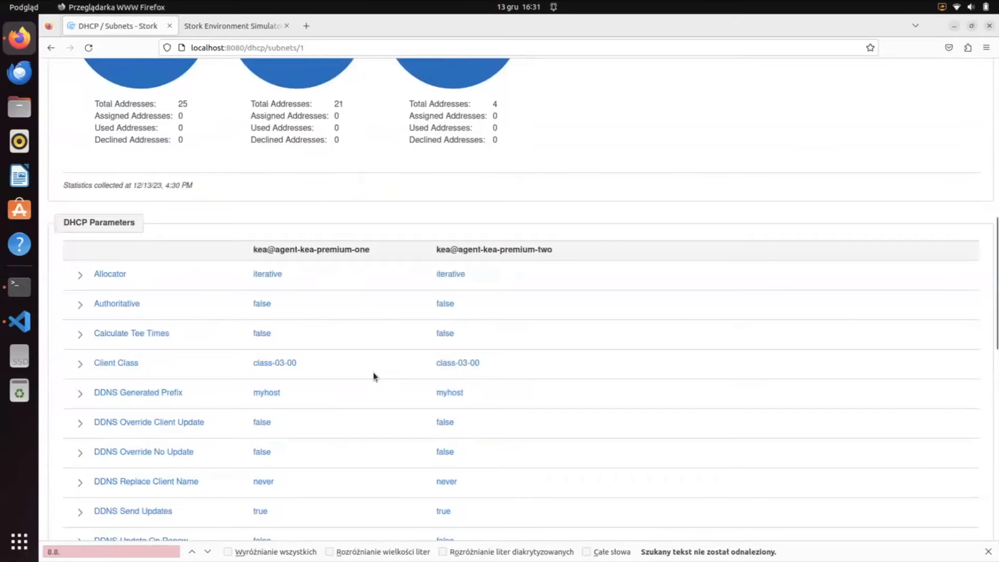
scroll(373, 372, down, 1)
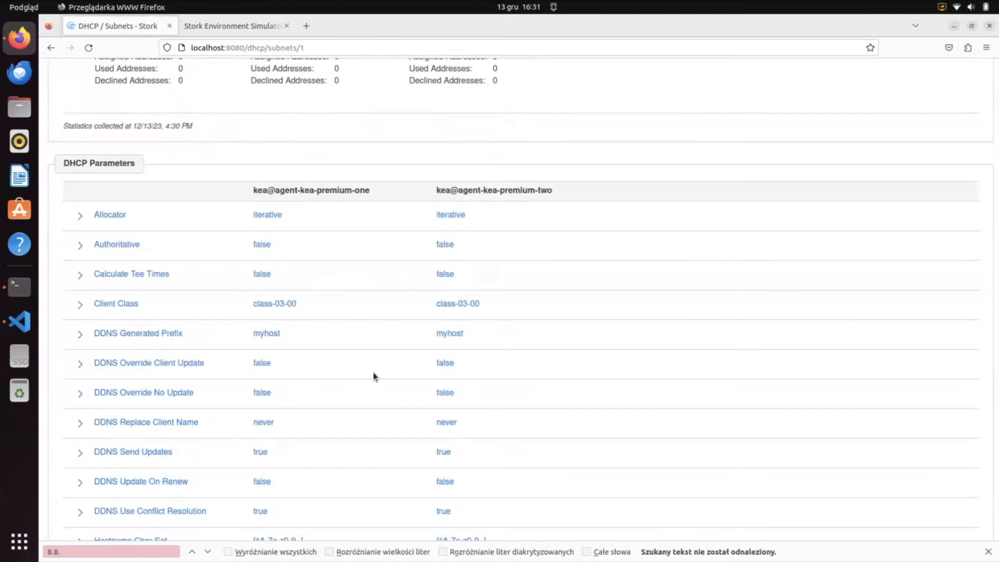
scroll(373, 373, down, 1)
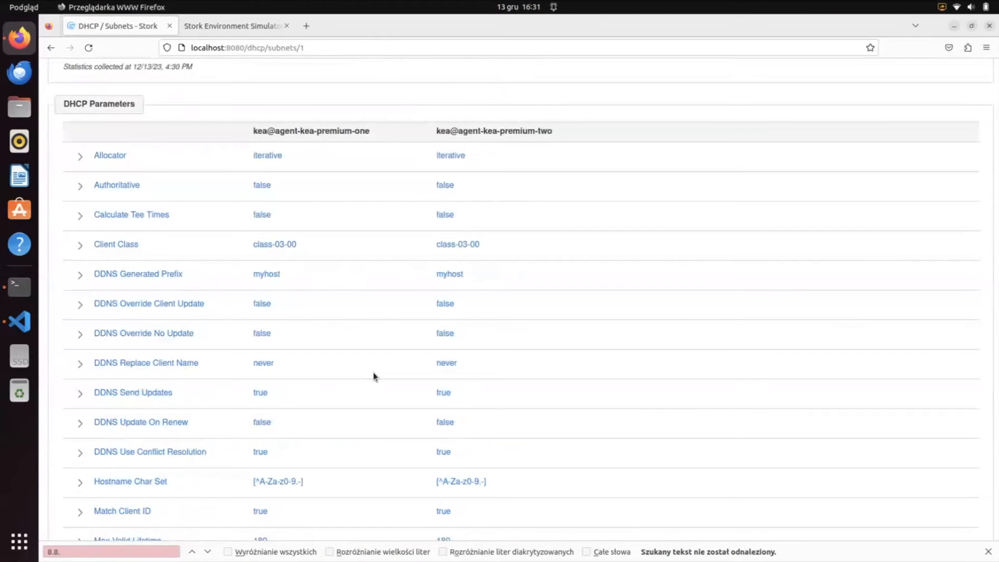
scroll(374, 372, down, 1)
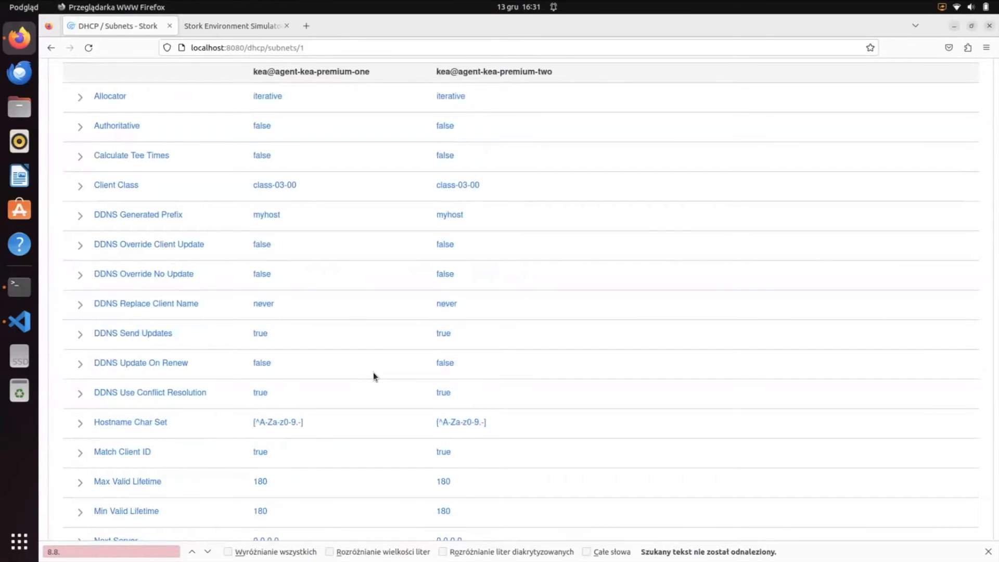
scroll(386, 340, up, 2)
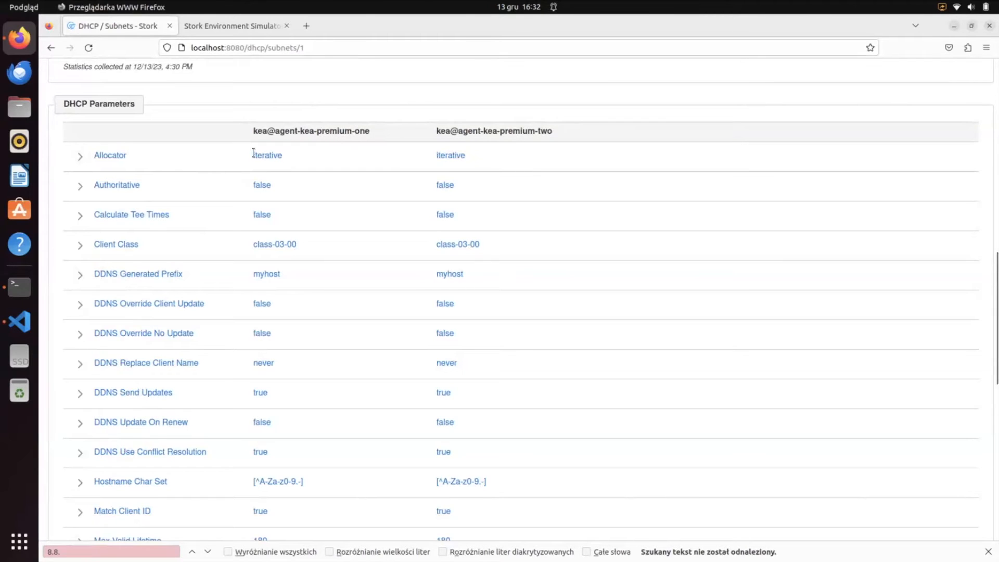
drag(286, 159, 251, 154)
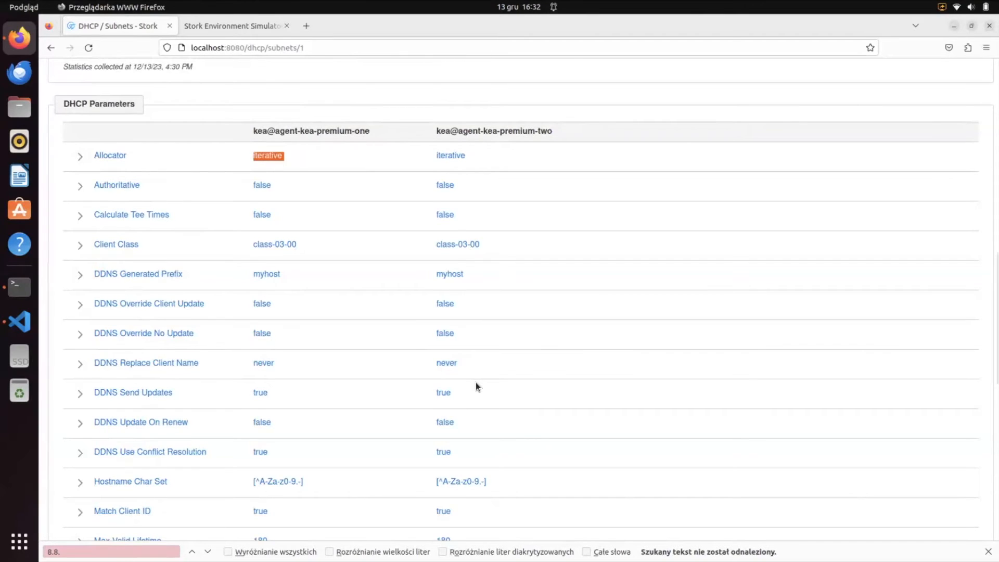
scroll(476, 387, down, 2)
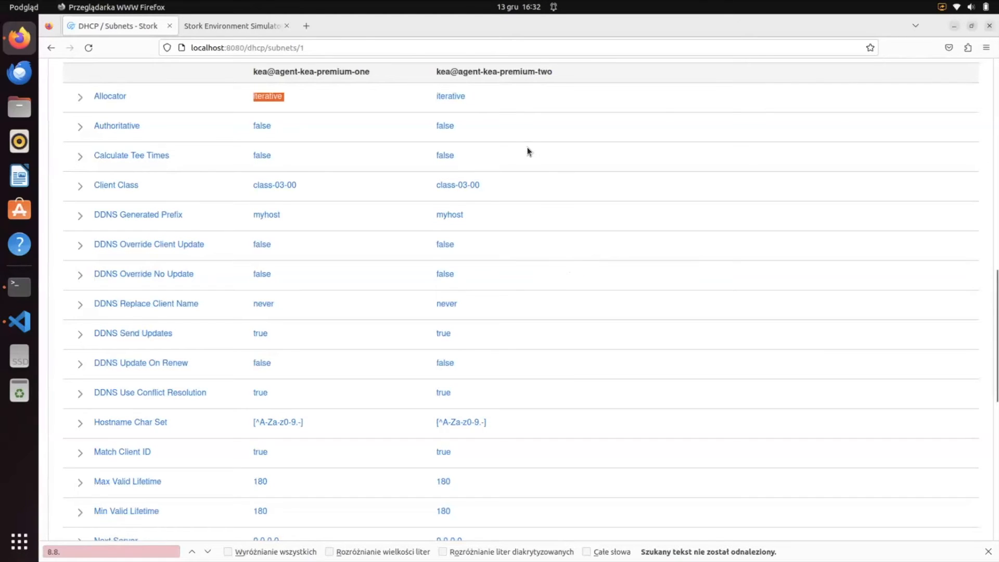
scroll(528, 151, up, 1)
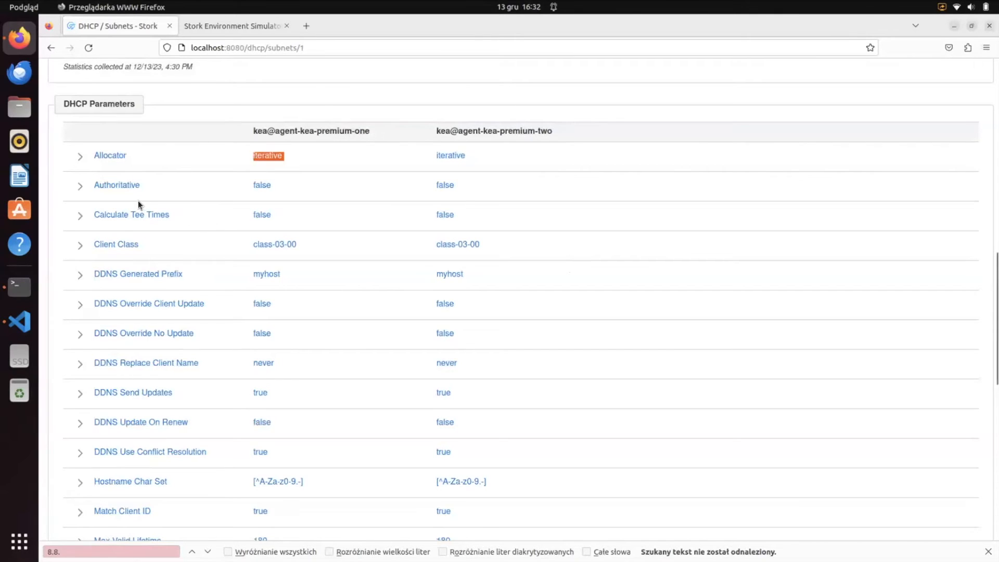
Expand the Authoritative parameter and check its subnet-level and global values for both servers.
click(80, 185)
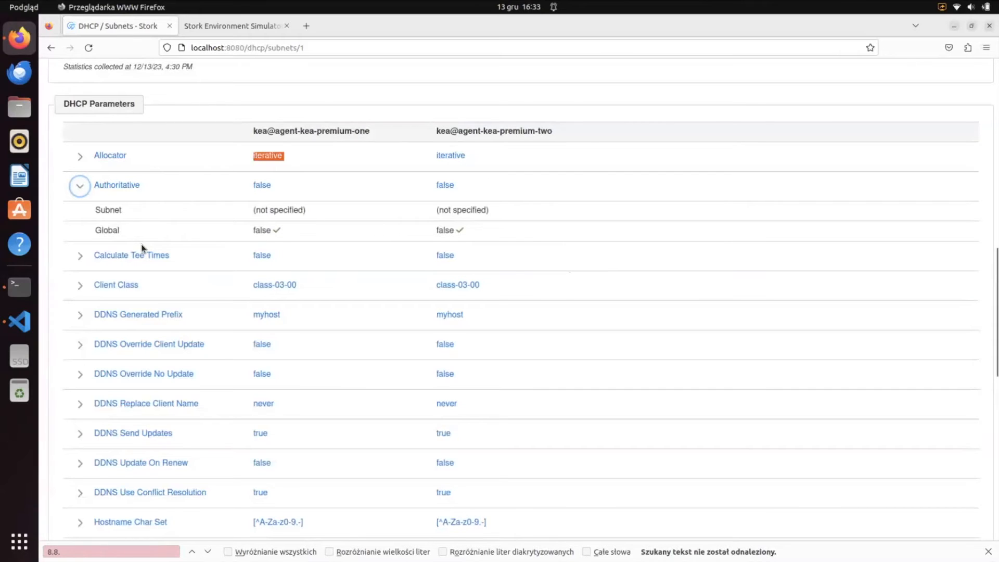
drag(95, 229, 199, 238)
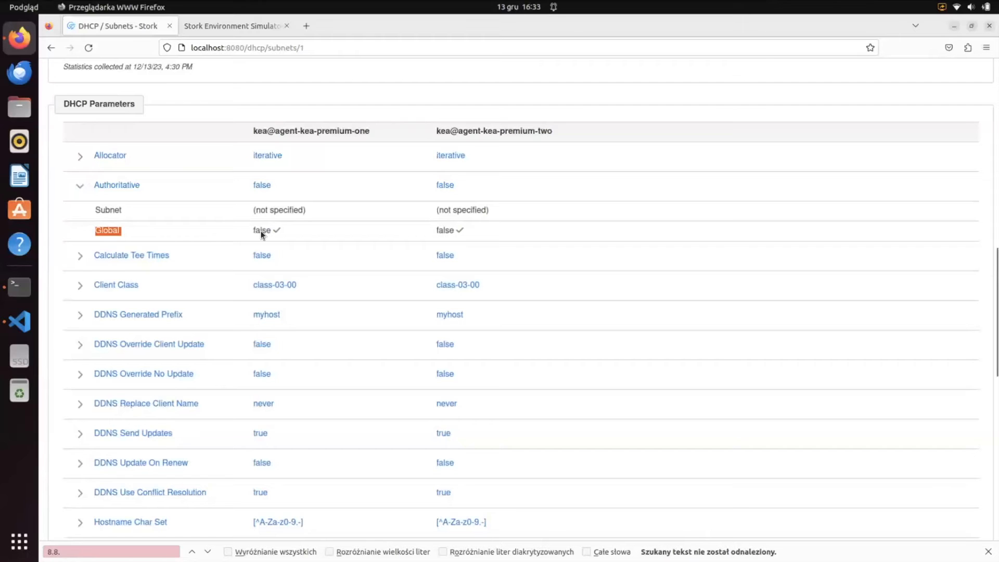
click(297, 233)
scroll(337, 415, down, 2)
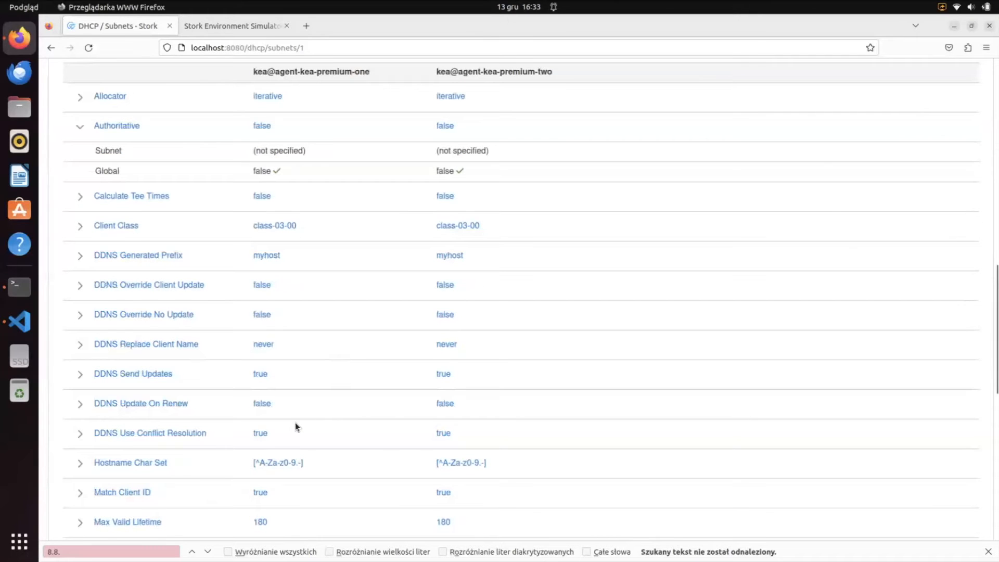
Check the configuration levels behind the DDNS Use Conflict Resolution, Next Server and Min Valid Lifetime parameters, leaving only Min Valid Lifetime expanded.
click(78, 436)
click(78, 436)
scroll(134, 430, down, 6)
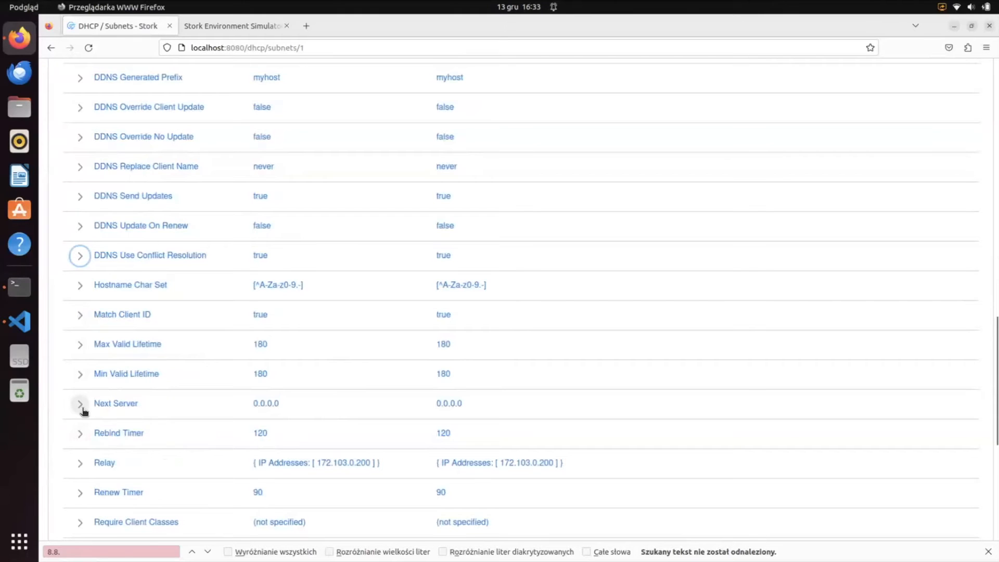
click(82, 410)
click(82, 409)
scroll(83, 411, down, 8)
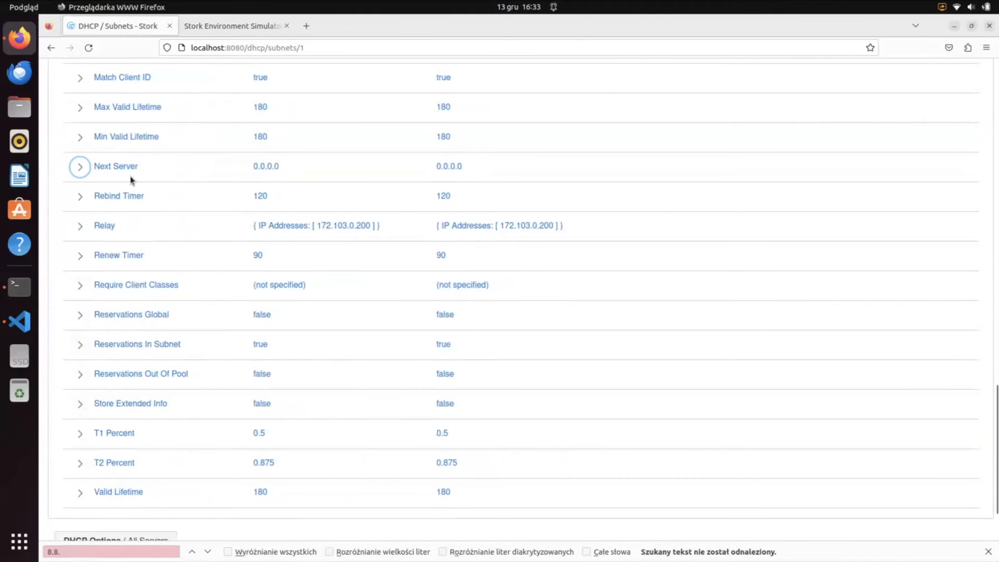
click(80, 137)
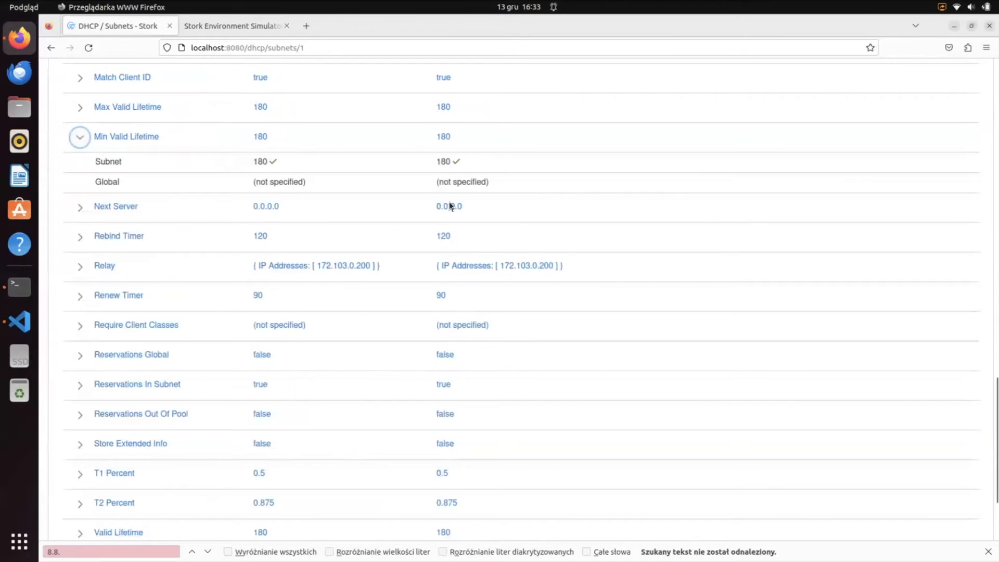
scroll(288, 203, up, 2)
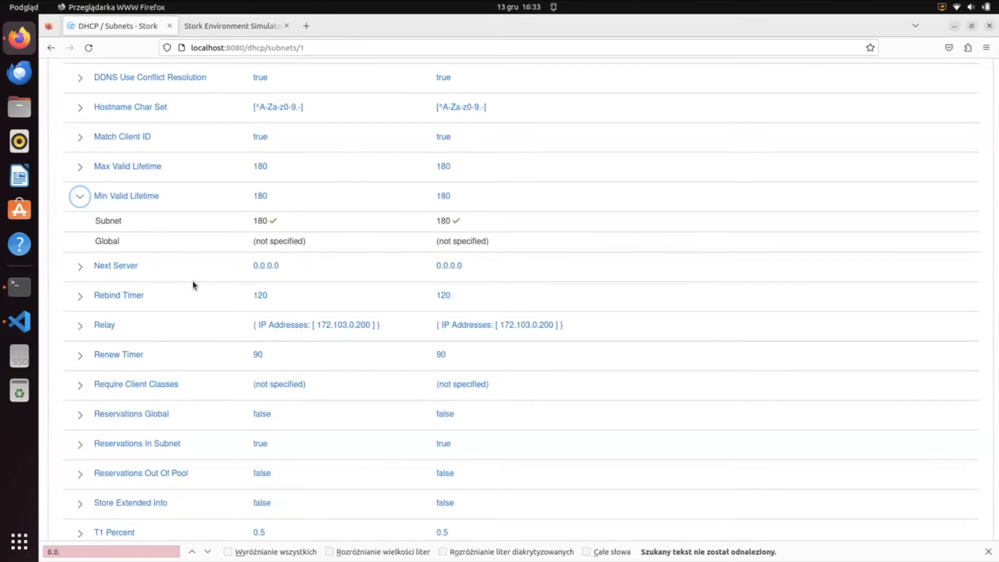
Open subnet 192.110.111.0/24 for editing and go to its DHCP parameters.
scroll(192, 281, down, 3)
scroll(117, 425, down, 2)
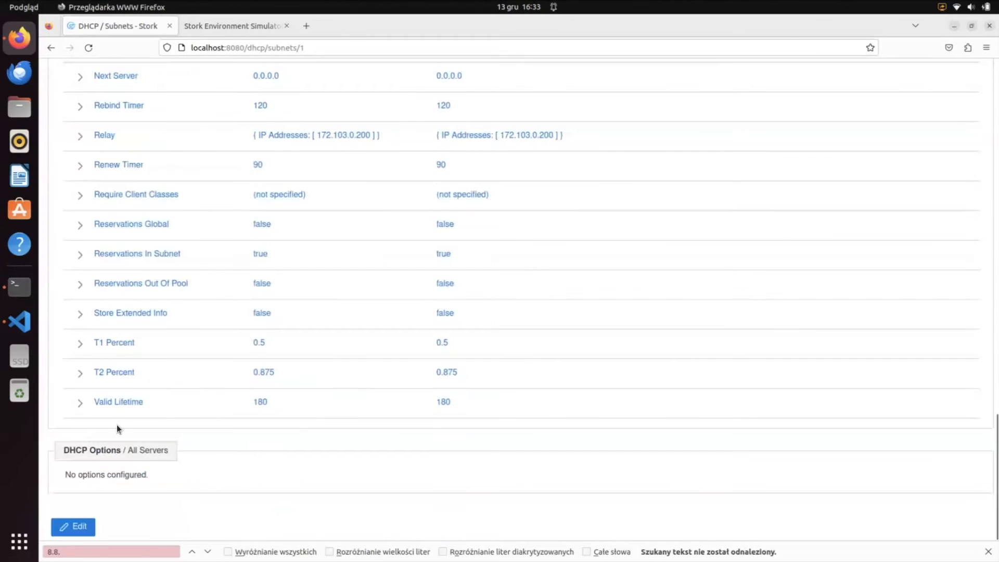
click(82, 526)
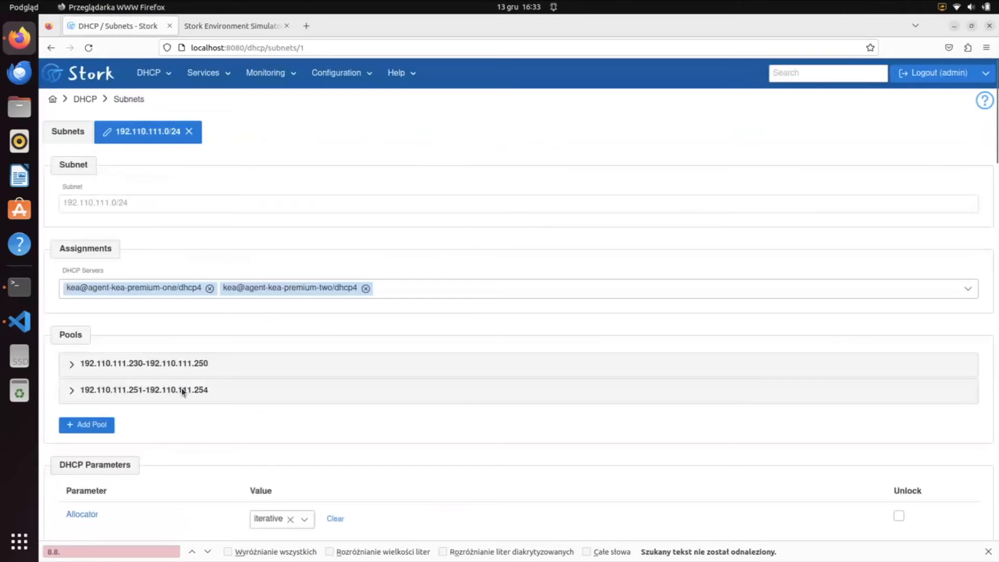
scroll(285, 371, down, 2)
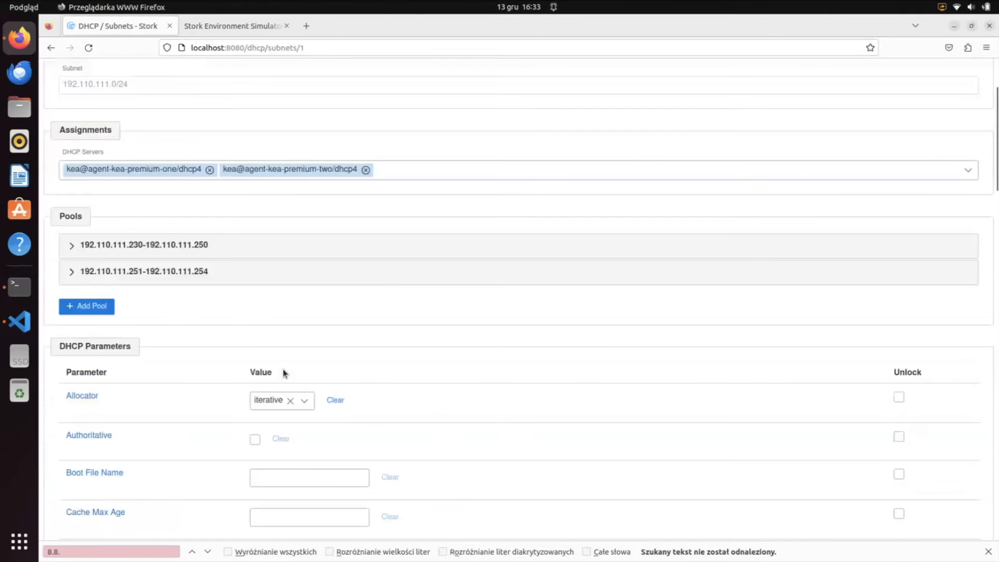
scroll(284, 370, down, 4)
scroll(283, 370, down, 2)
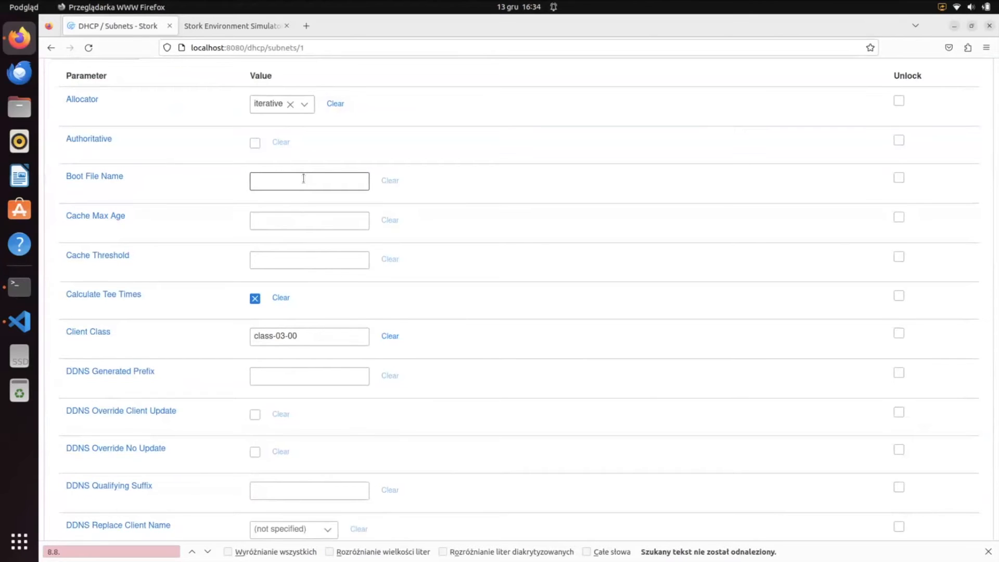
key(slash)
text(/)
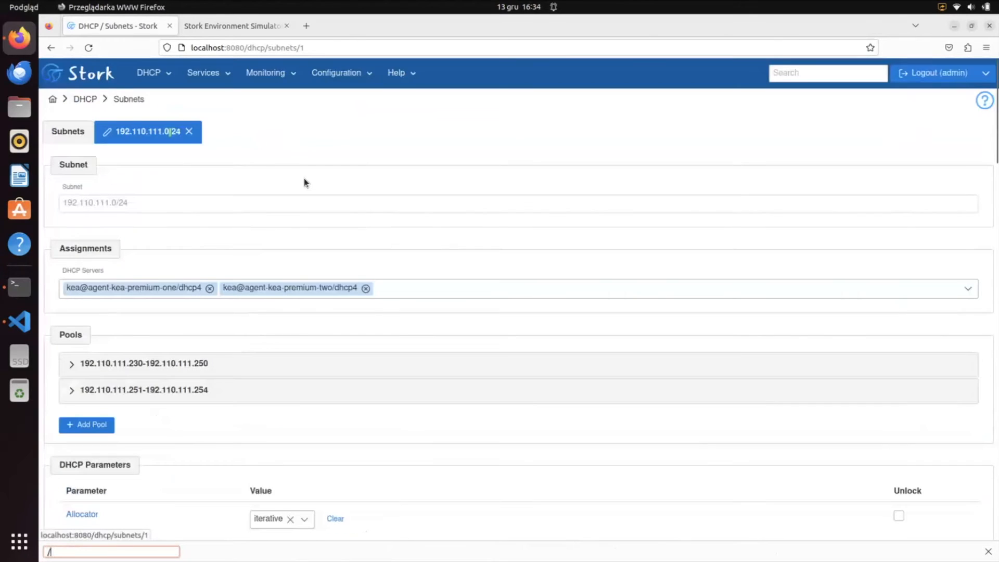
scroll(217, 314, down, 10)
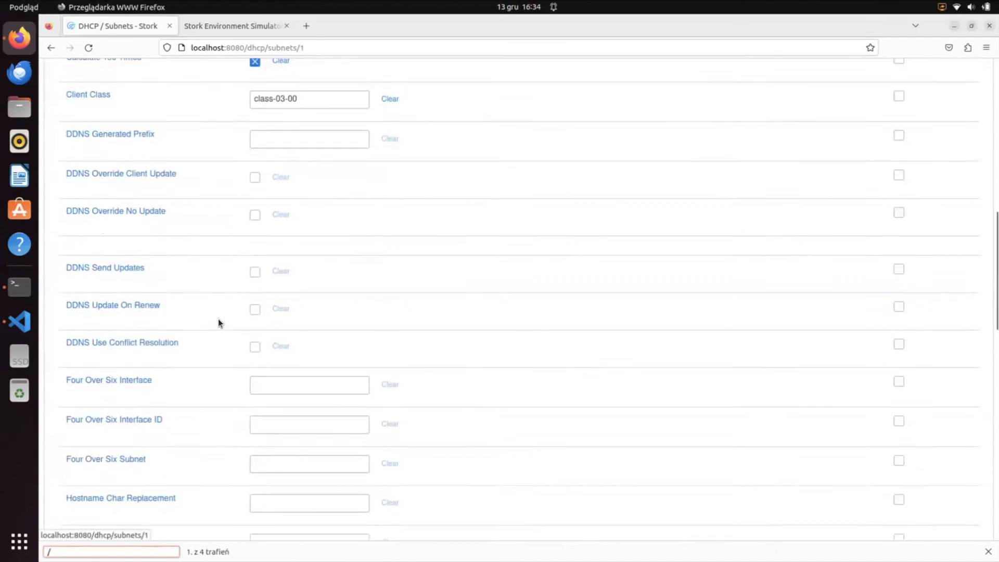
scroll(290, 192, up, 2)
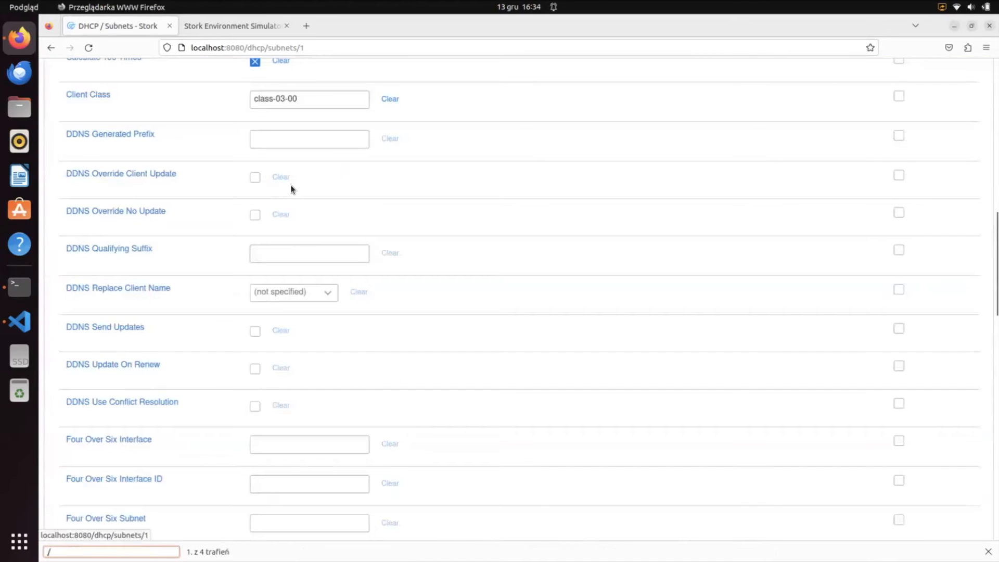
scroll(290, 186, up, 6)
scroll(282, 167, up, 2)
Set the Boot File Name to /tmp/boot, submit the subnet changes, and check the saved parameter for both servers.
click(280, 182)
text(/)
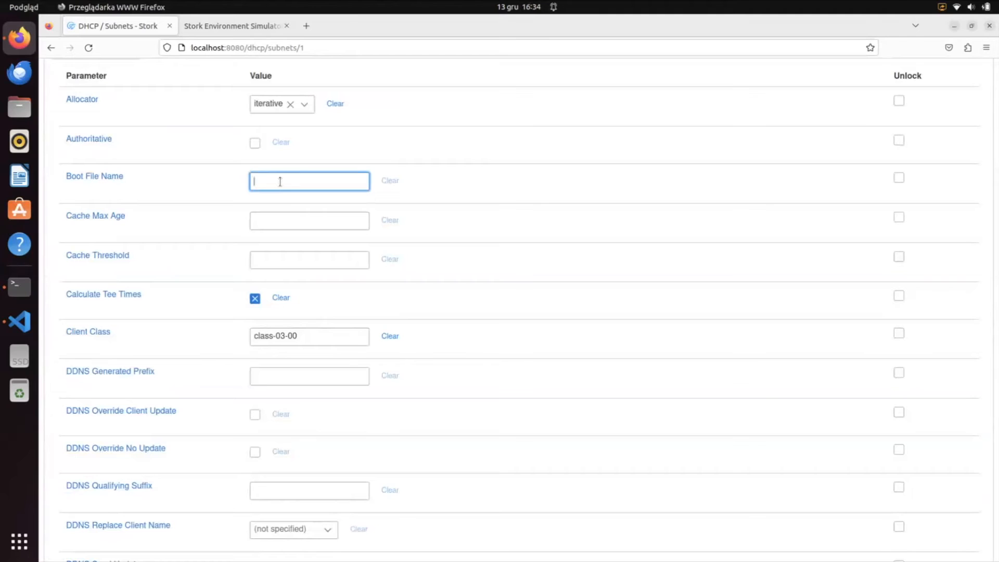
text(tmp/boot)
scroll(384, 323, down, 10)
click(223, 535)
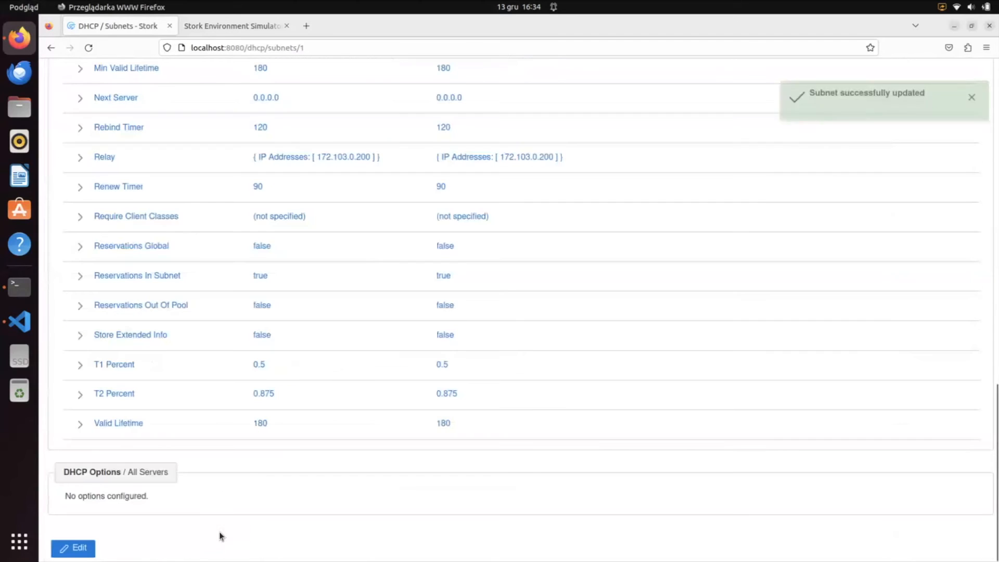
scroll(361, 253, up, 5)
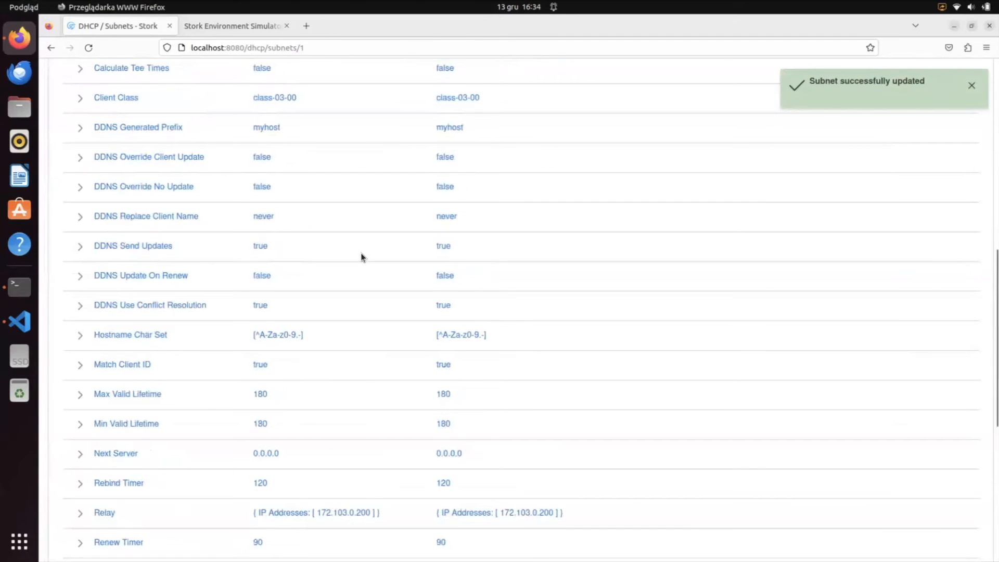
scroll(361, 253, up, 5)
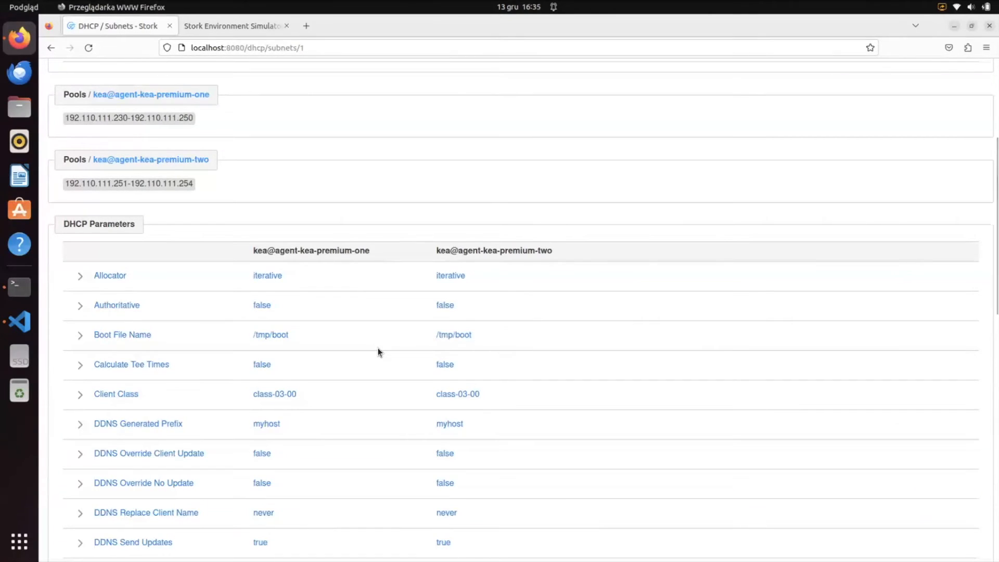
Reopen the subnet for editing, unlock Authoritative for individual servers, and enable it for kea@agent-kea-premium-one/dhcp4 only.
scroll(365, 359, down, 9)
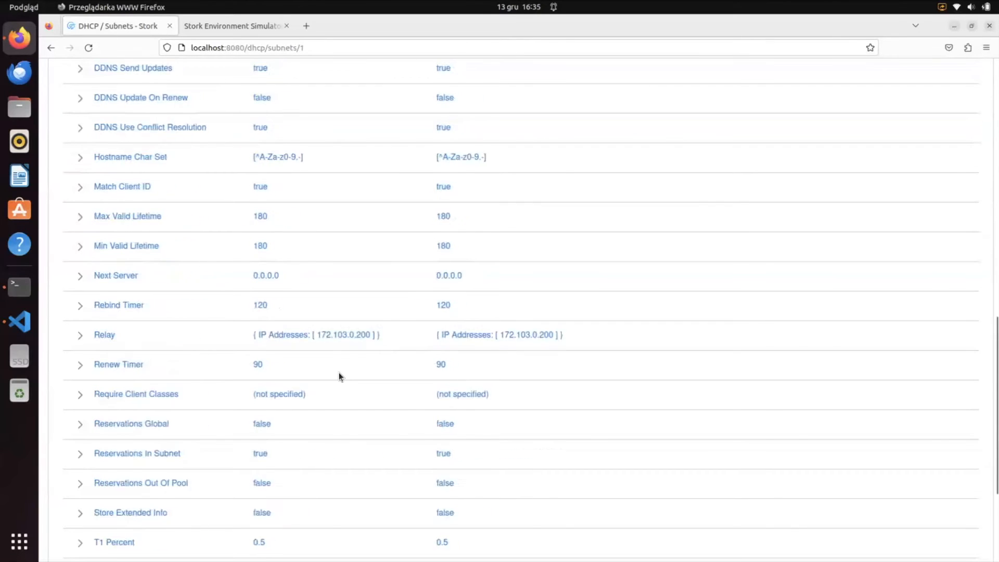
scroll(339, 376, down, 4)
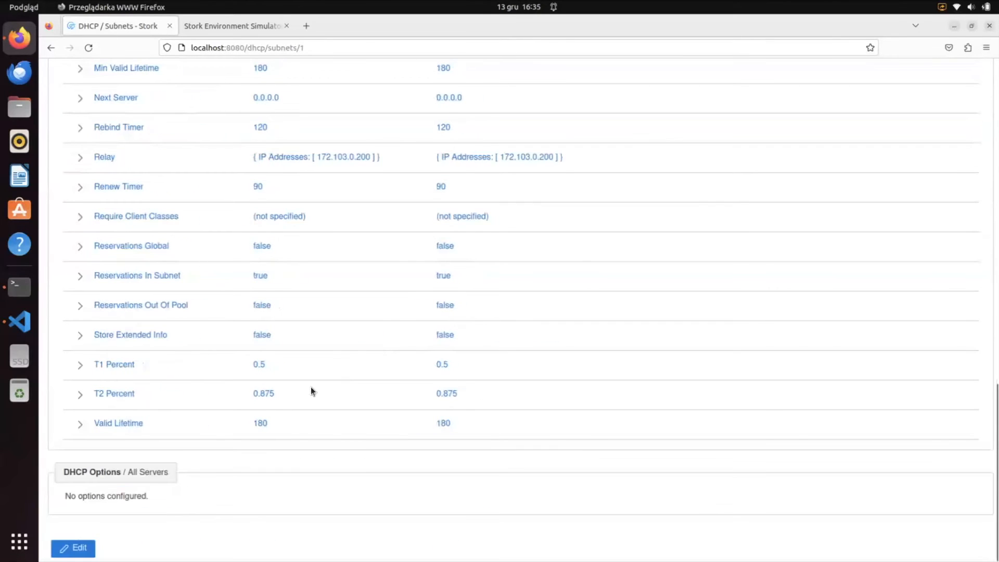
click(78, 549)
scroll(333, 417, down, 2)
scroll(332, 417, down, 4)
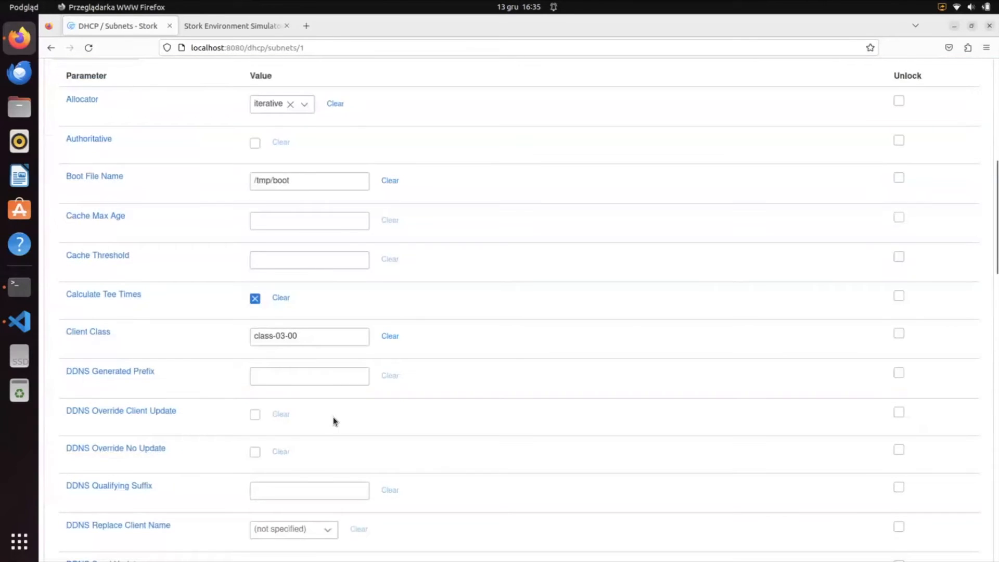
scroll(333, 417, down, 8)
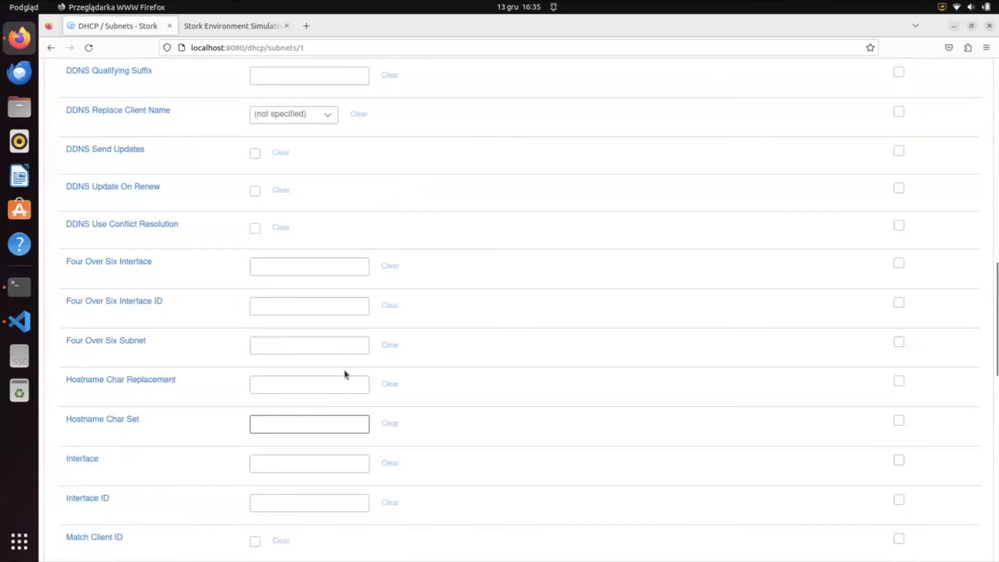
scroll(349, 353, up, 6)
scroll(350, 354, up, 5)
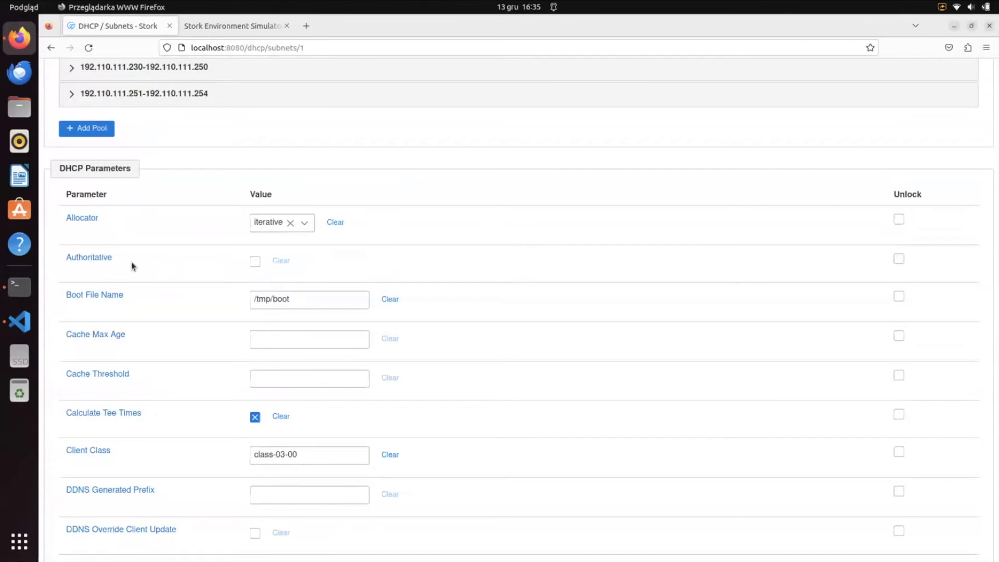
click(899, 259)
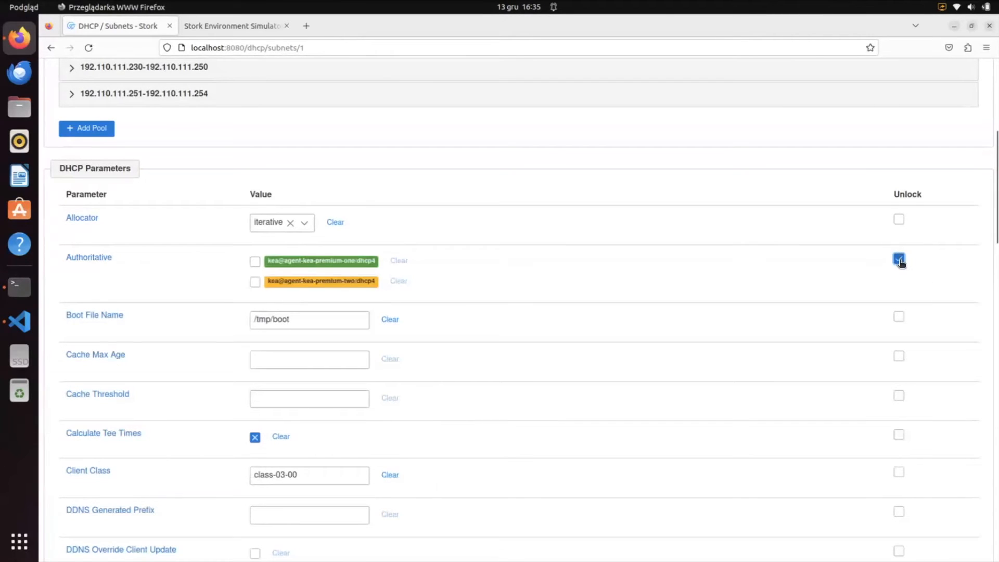
click(256, 263)
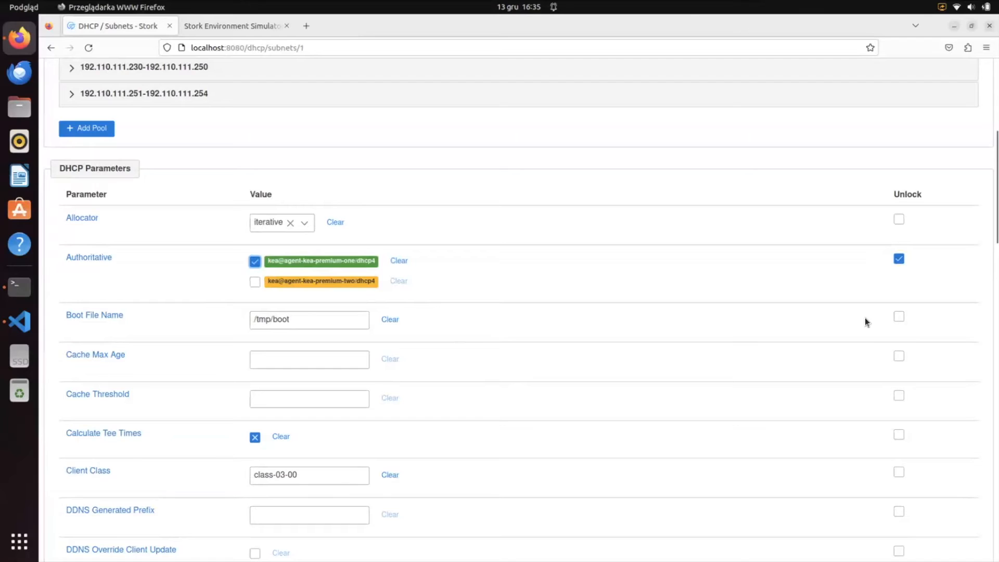
Unlock Boot File Name, set it to /tmp/boot-foo for kea@agent-kea-premium-one/dhcp4, submit the changes, and compare both servers' values.
click(899, 317)
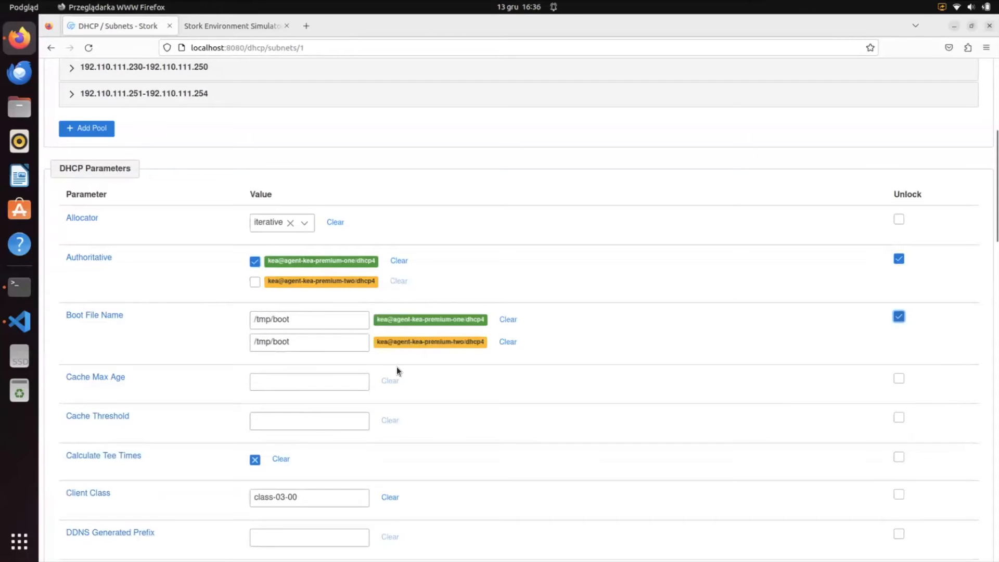
click(295, 323)
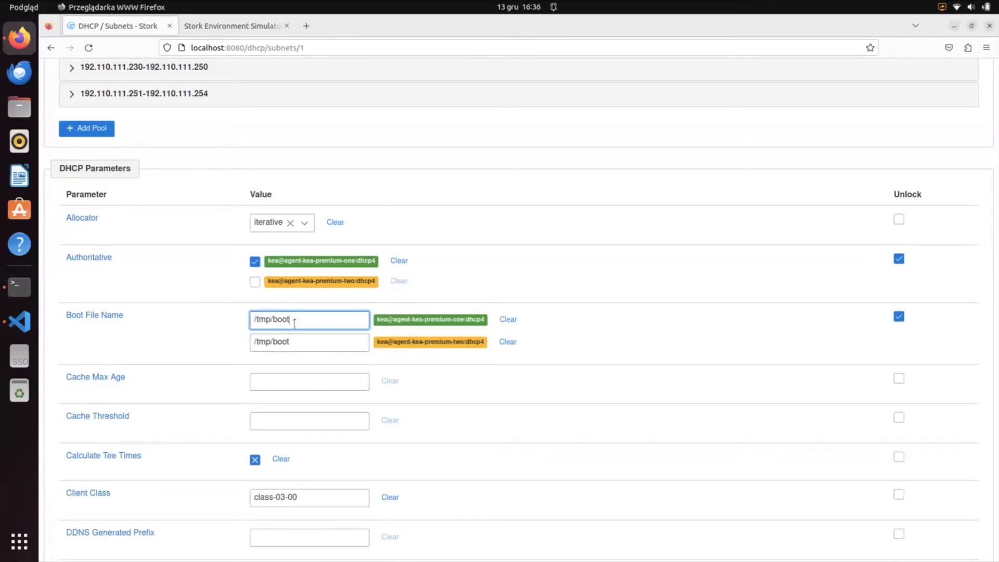
text(-foo)
scroll(493, 415, down, 1)
scroll(494, 414, down, 16)
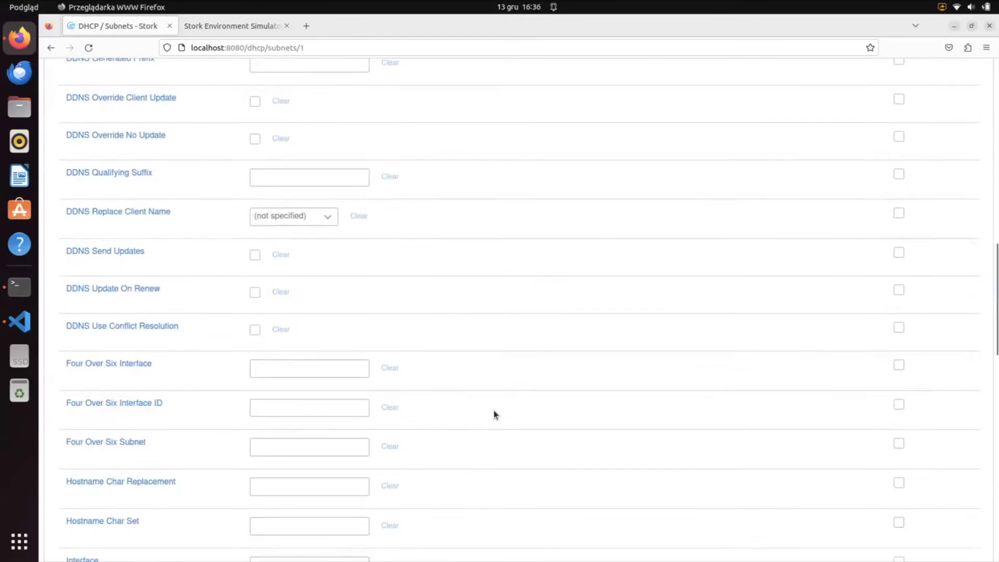
scroll(493, 410, down, 6)
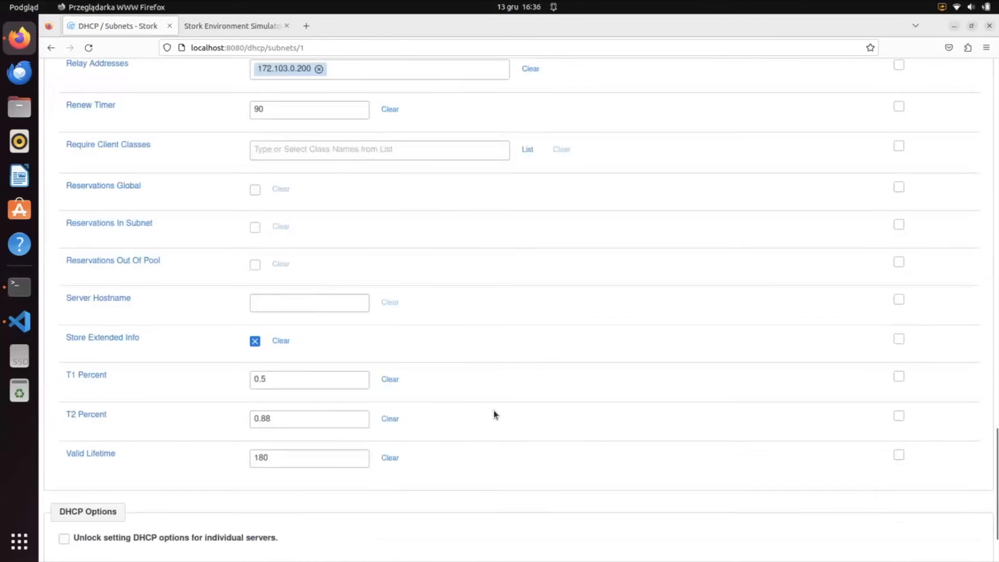
click(218, 536)
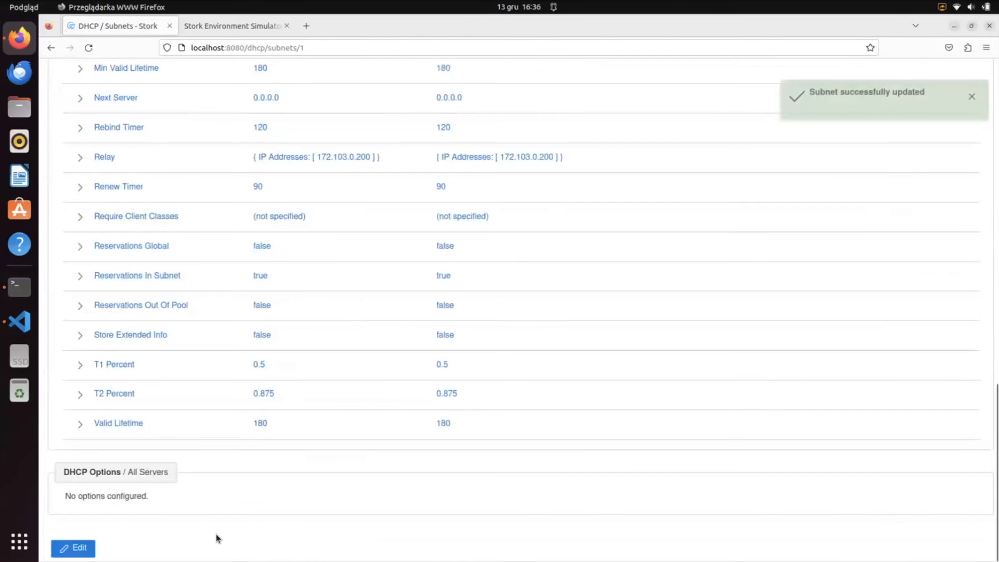
scroll(345, 310, up, 10)
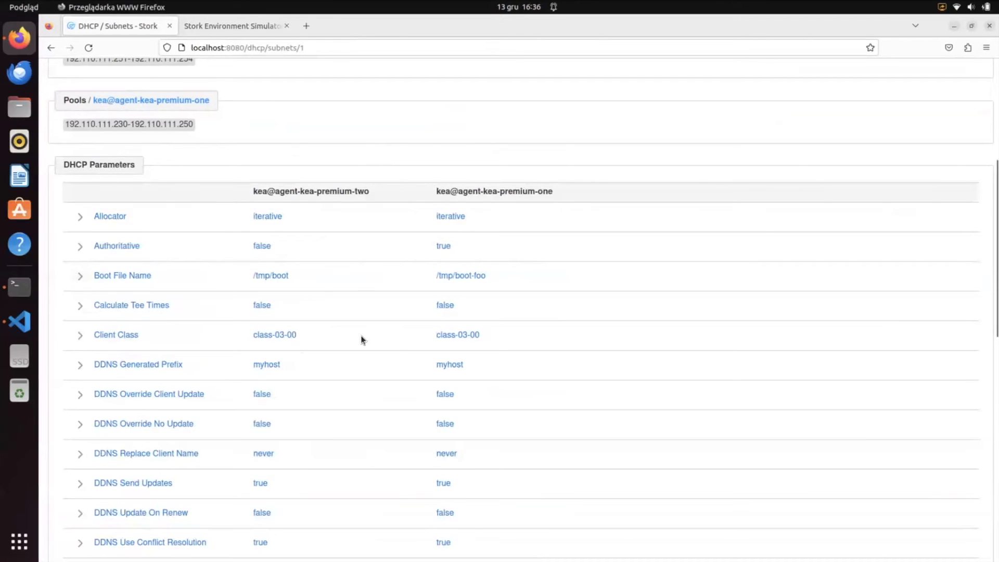
Reopen the subnet for editing and review the per-server Authoritative and Boot File Name values.
scroll(363, 340, down, 10)
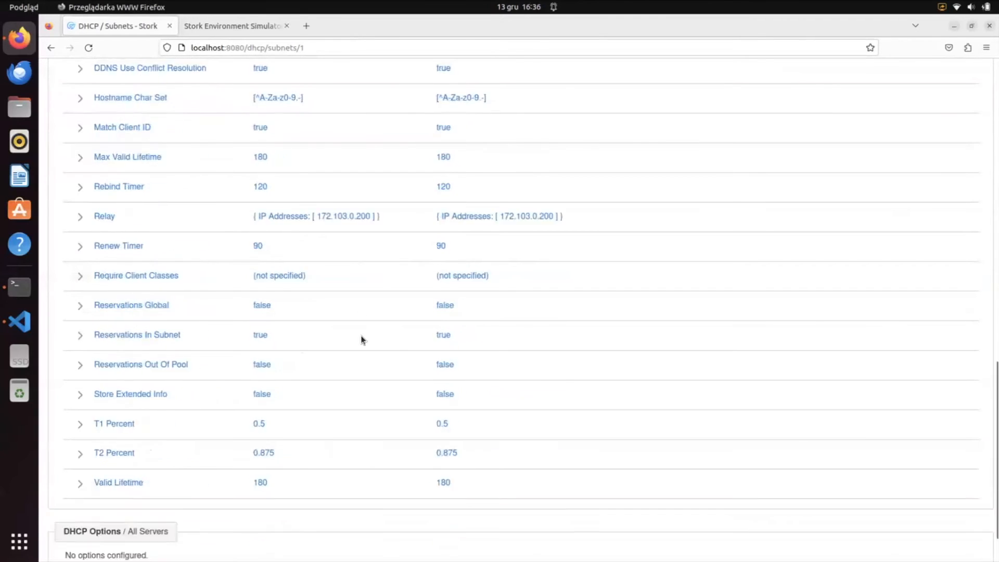
scroll(361, 335, down, 1)
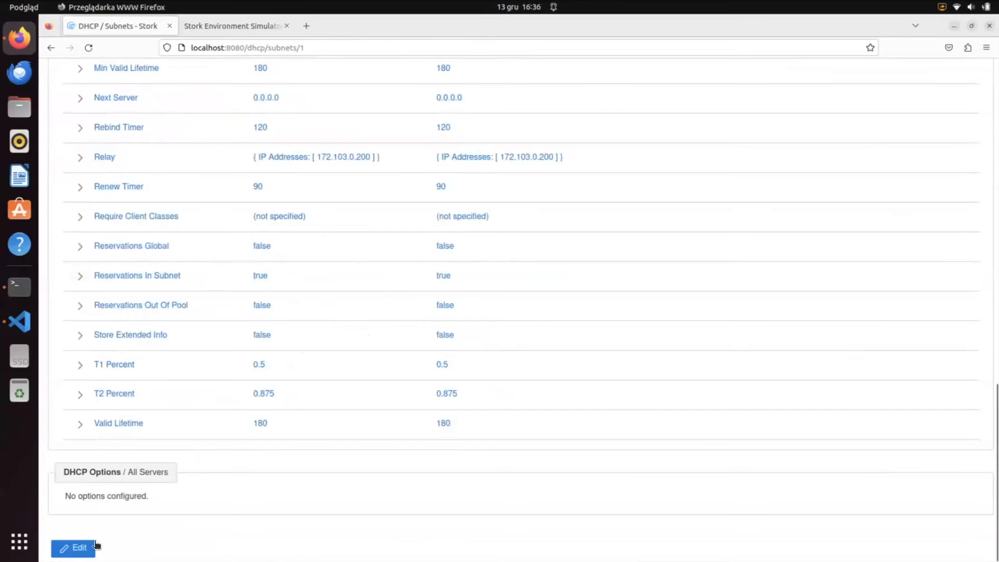
click(78, 548)
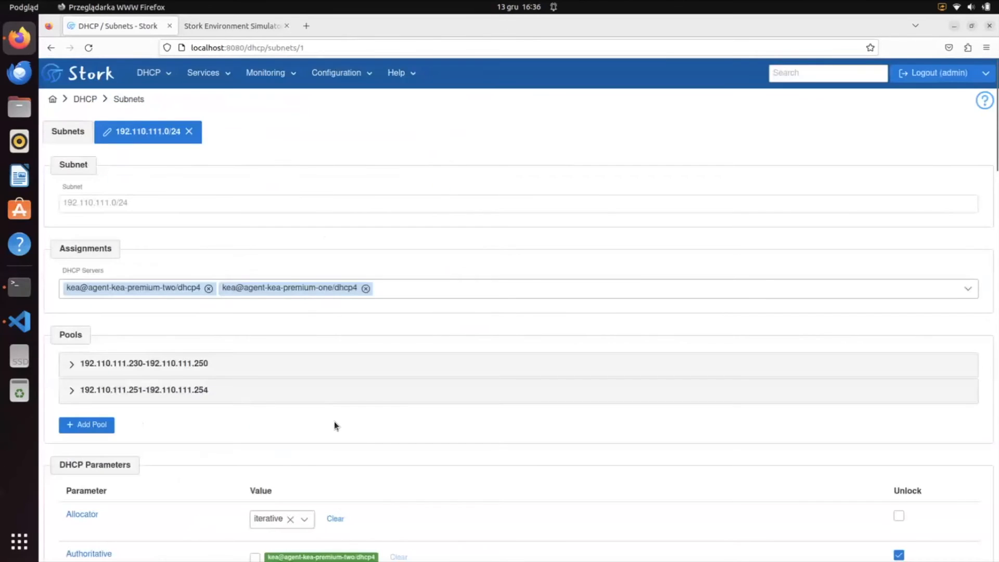
scroll(334, 420, down, 7)
scroll(334, 420, down, 1)
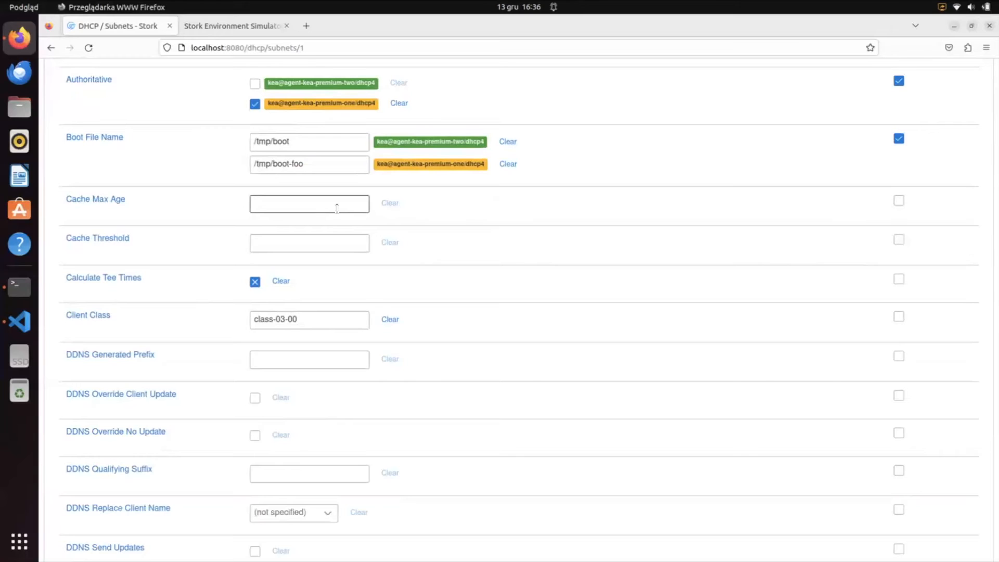
Examine the kinds of input fields offered for the DHCP parameters, from Client Class to Relay Addresses.
click(339, 319)
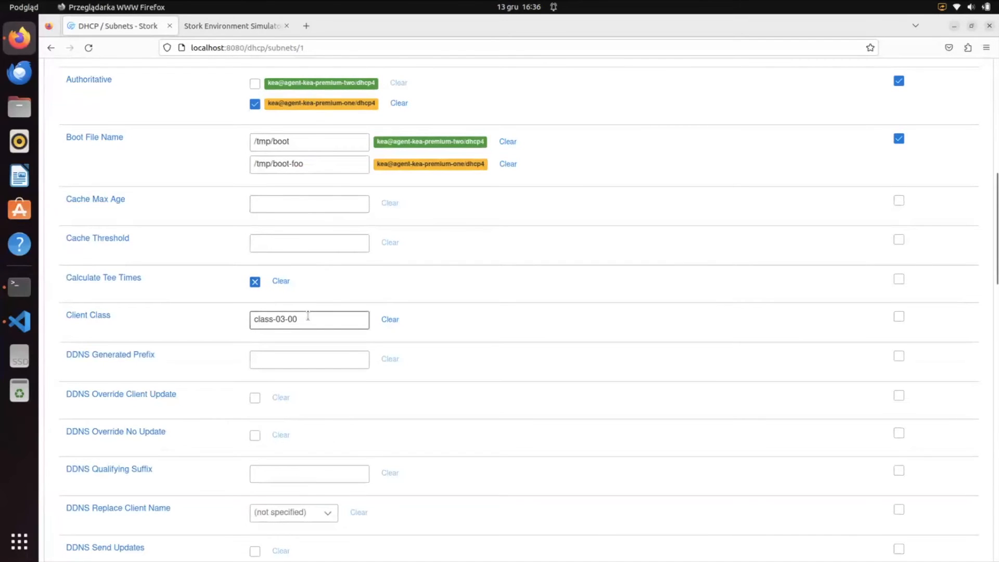
scroll(309, 316, down, 2)
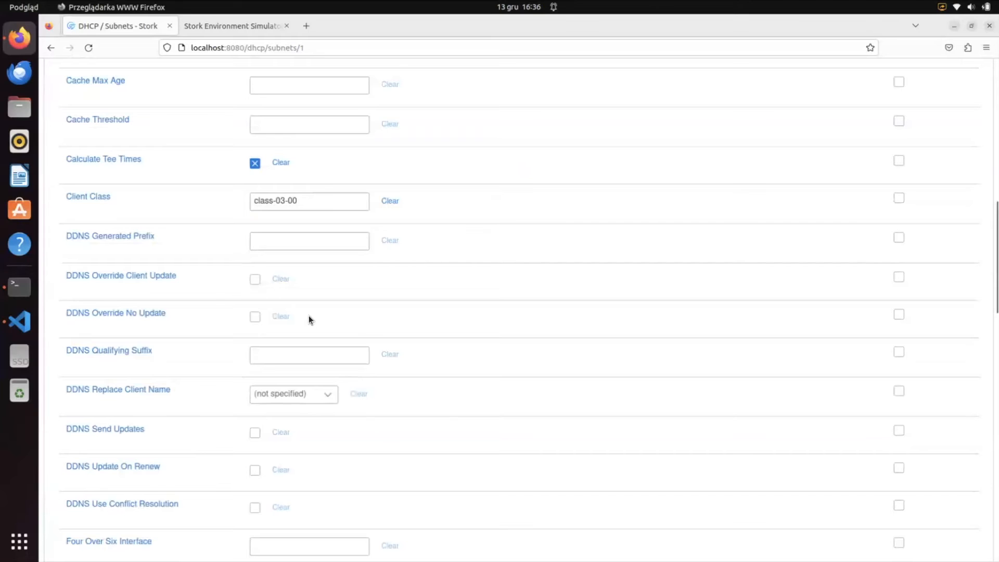
scroll(309, 315, down, 1)
scroll(308, 316, down, 1)
scroll(309, 315, down, 4)
scroll(309, 315, down, 3)
click(357, 486)
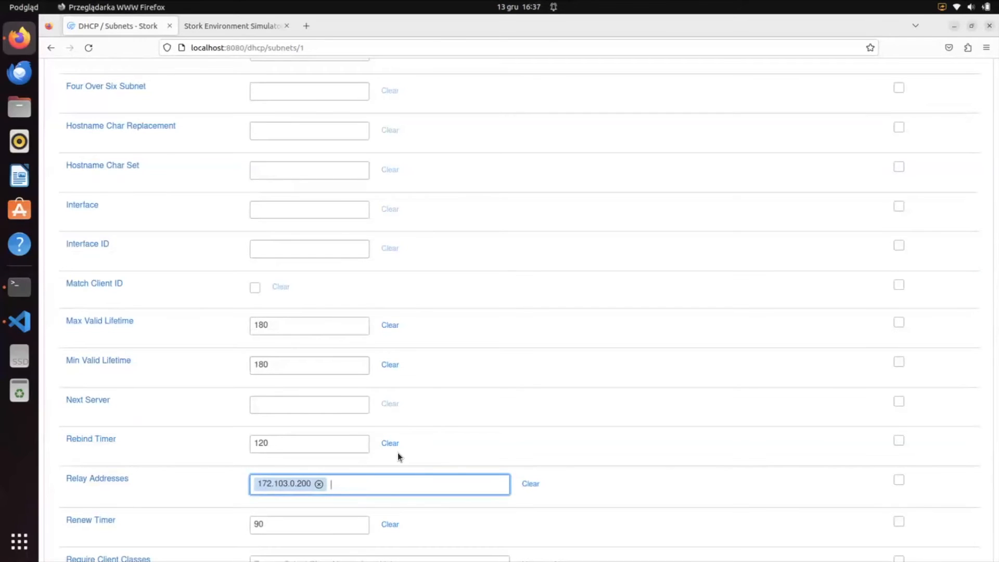
scroll(398, 451, down, 1)
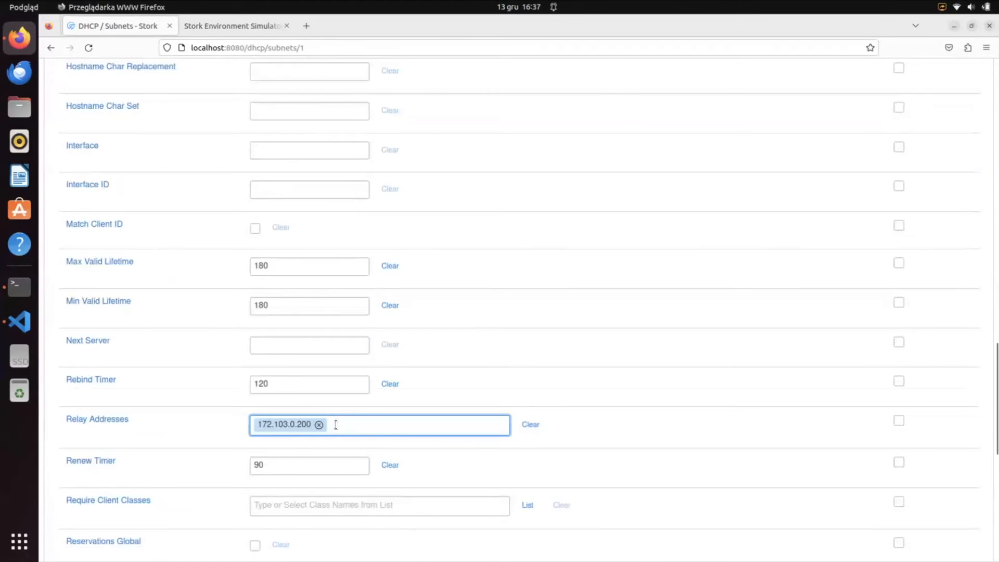
Add 192.0.2.1 to the subnet's relay addresses and enter foo and bar as required client classes.
text(192.0.2.1)
key(Return)
scroll(406, 344, down, 2)
click(293, 446)
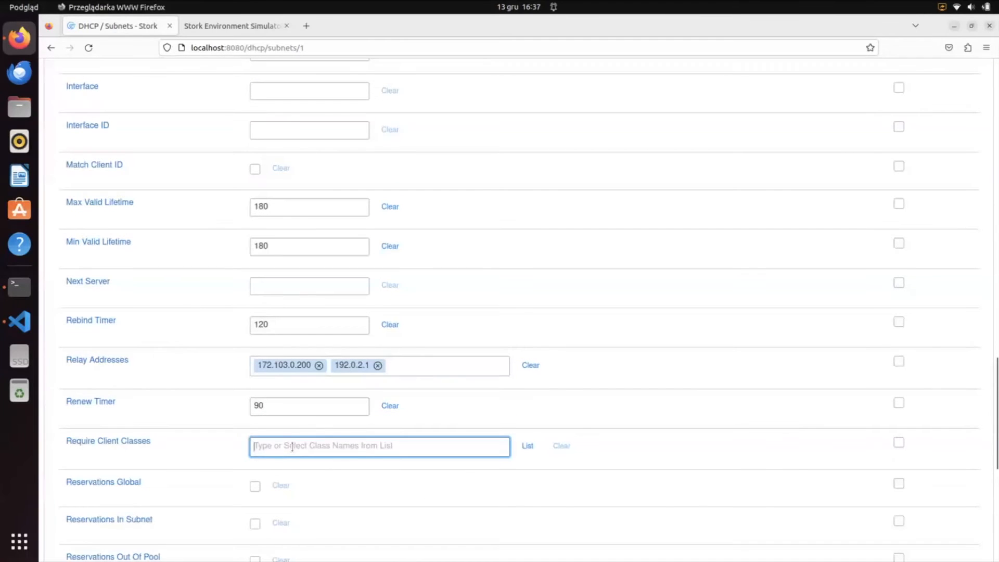
text(foo)
key(Return)
text(bar)
key(Return)
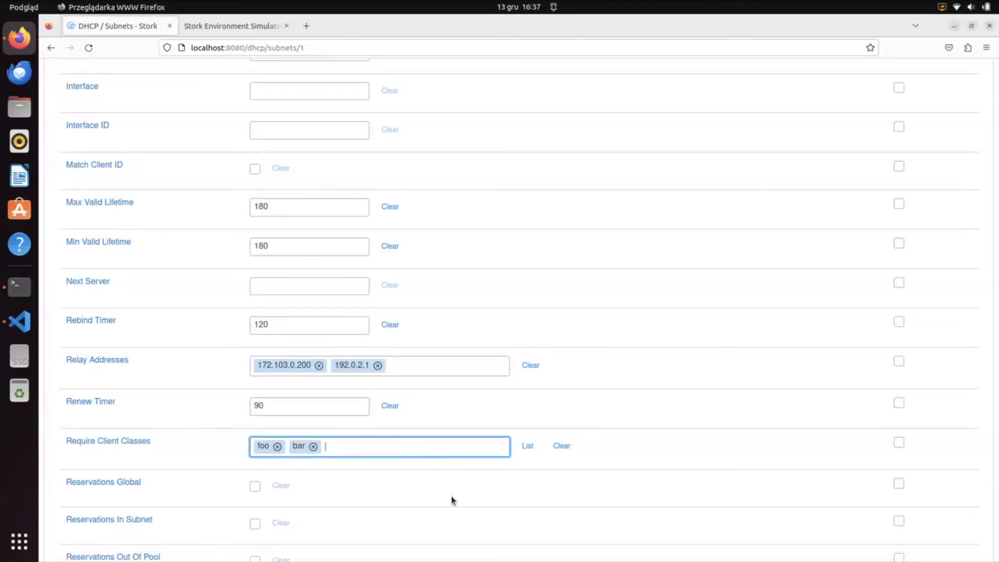
Submit the subnet changes and check the saved relay addresses and required client classes.
scroll(451, 496, down, 5)
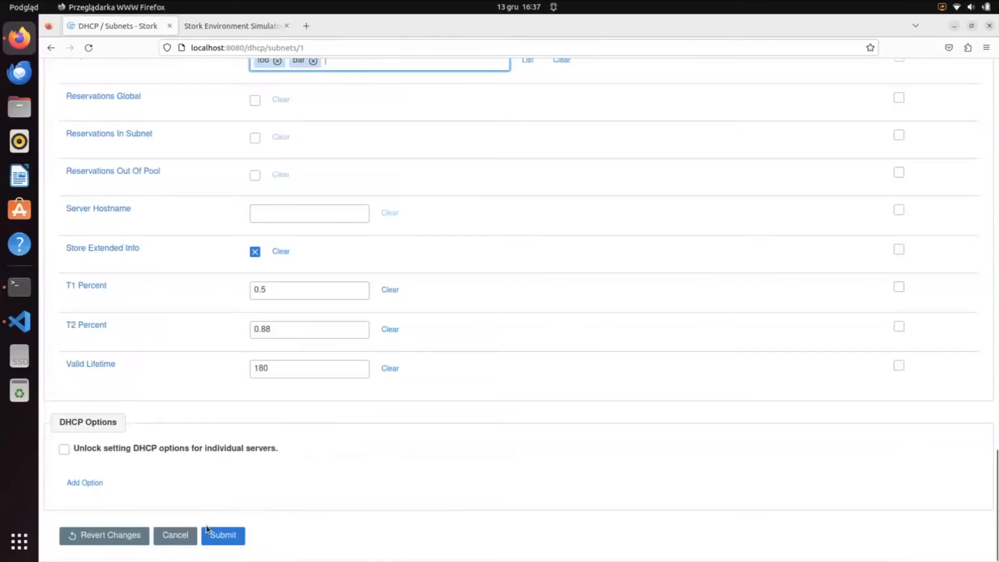
click(228, 537)
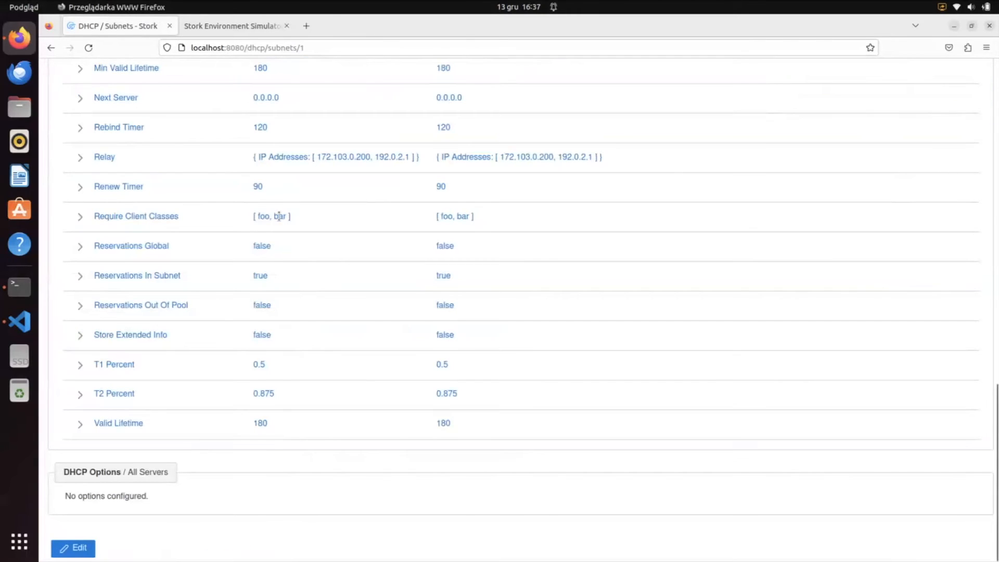
drag(294, 215, 249, 215)
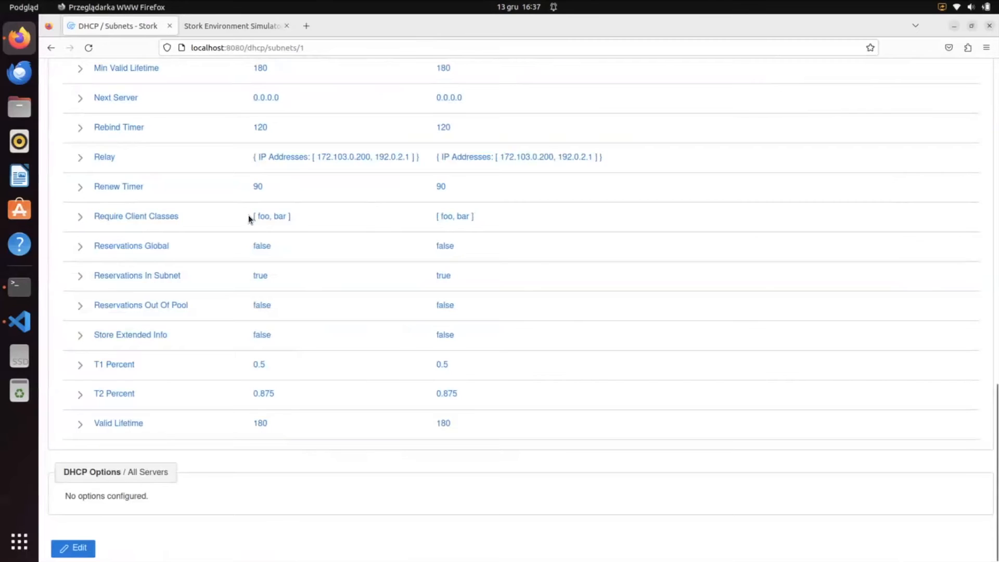
drag(421, 158, 254, 157)
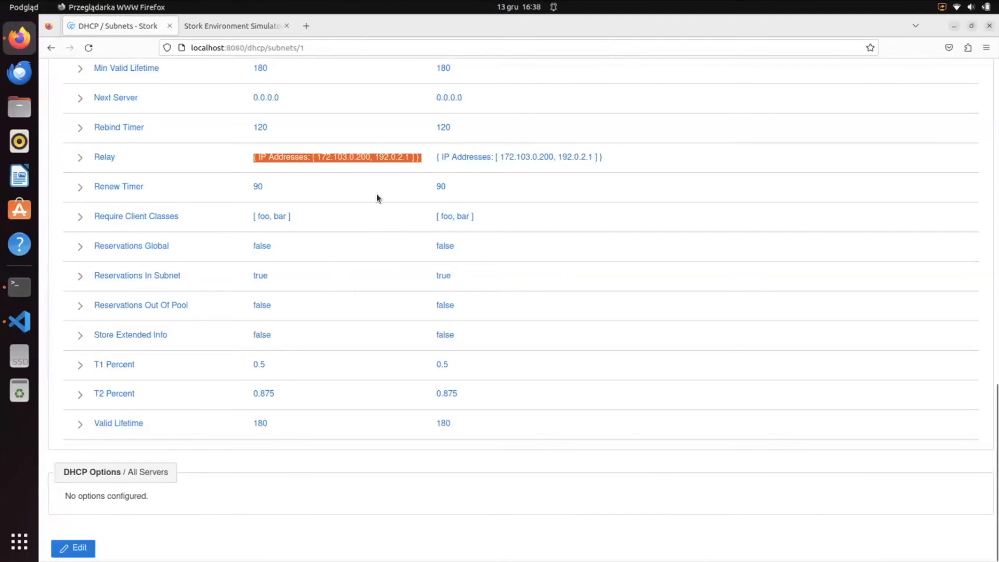
Close the 192.110.111.0/24 subnet and open the 3008:db8:1::/64 subnet from the subnet list.
scroll(376, 194, up, 10)
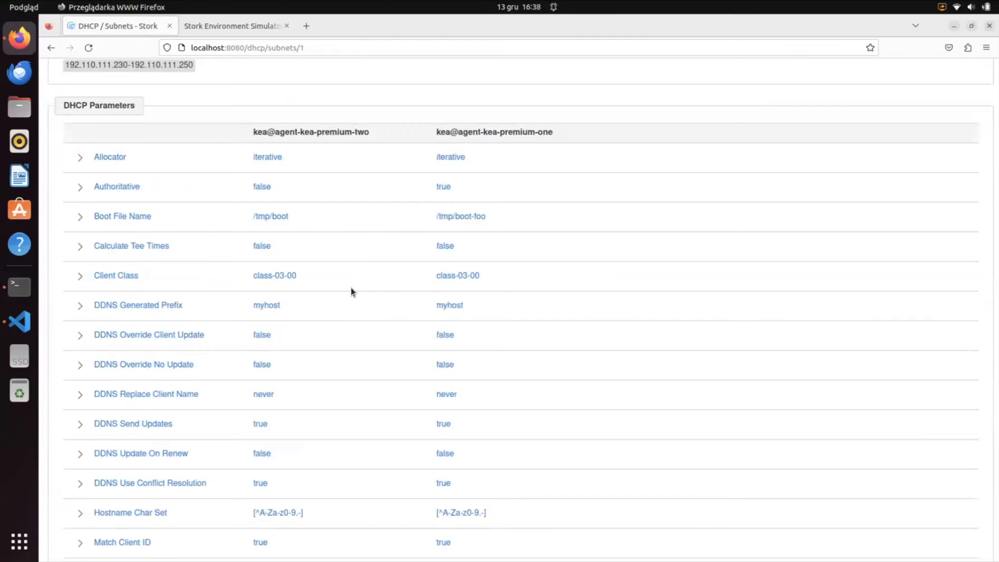
scroll(351, 287, up, 6)
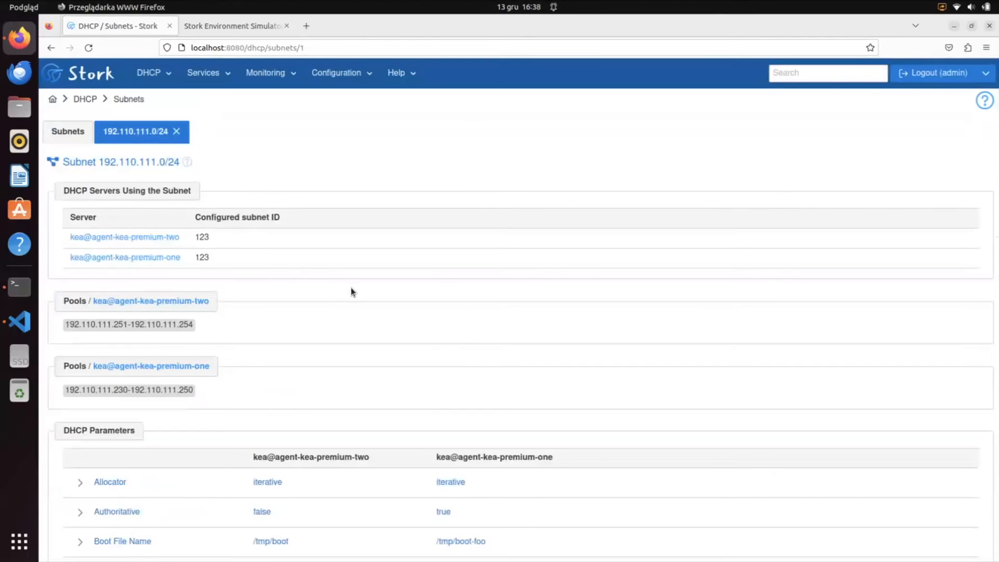
click(177, 132)
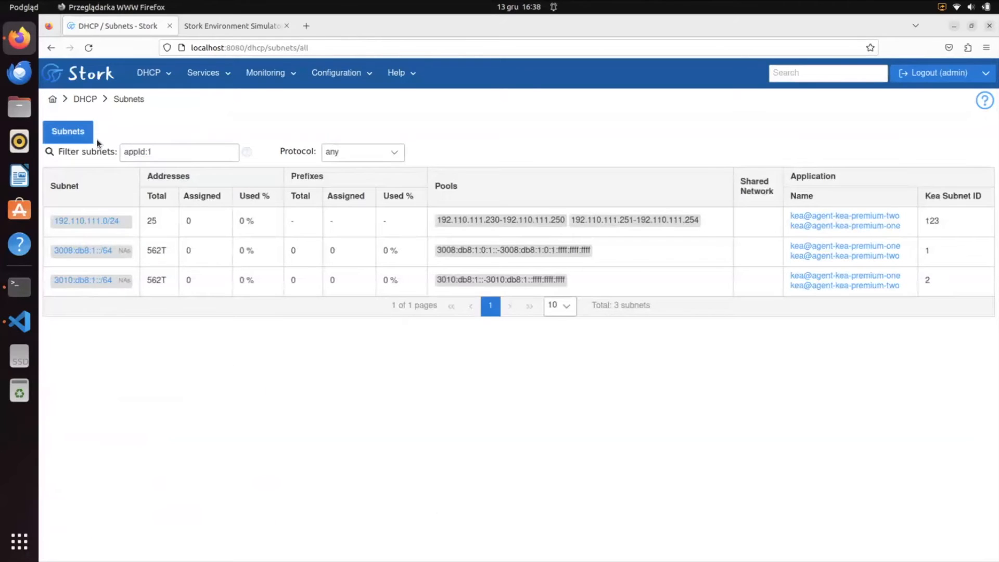
mouse_move(101, 253)
click(106, 251)
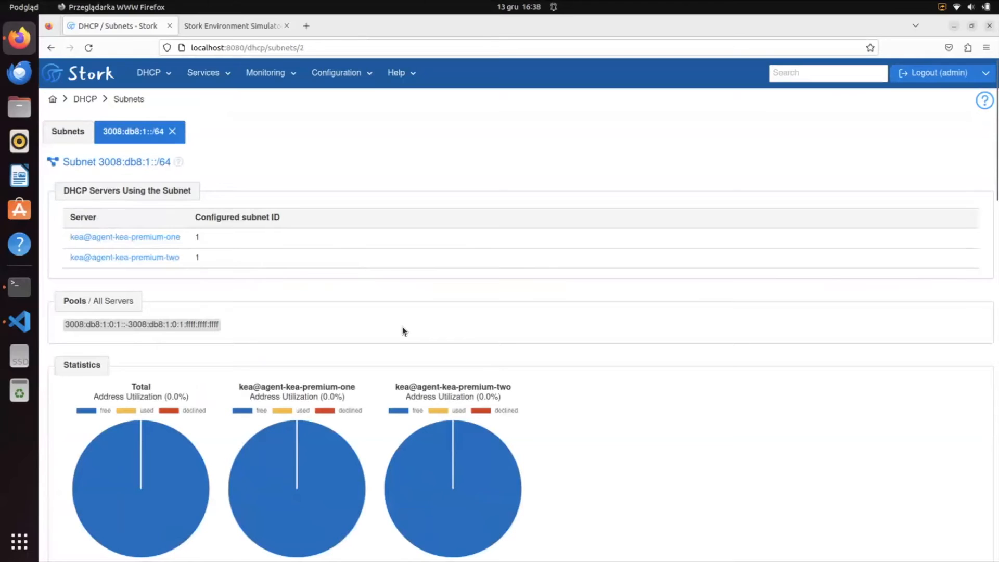
Examine the IPv6 subnet's address utilization statistics, DHCP parameters on both servers, and DHCP options.
scroll(402, 331, down, 2)
mouse_move(414, 389)
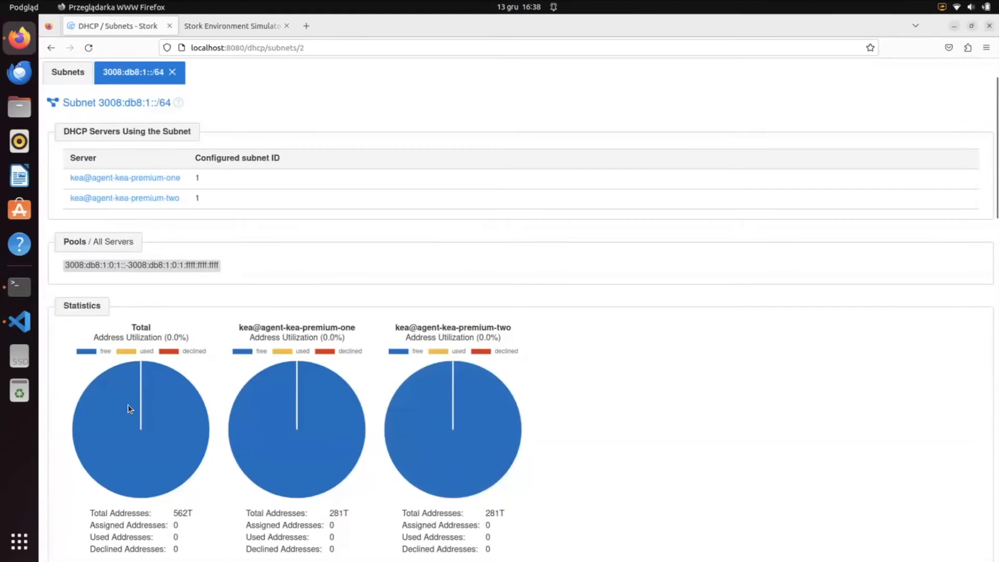
scroll(567, 388, down, 2)
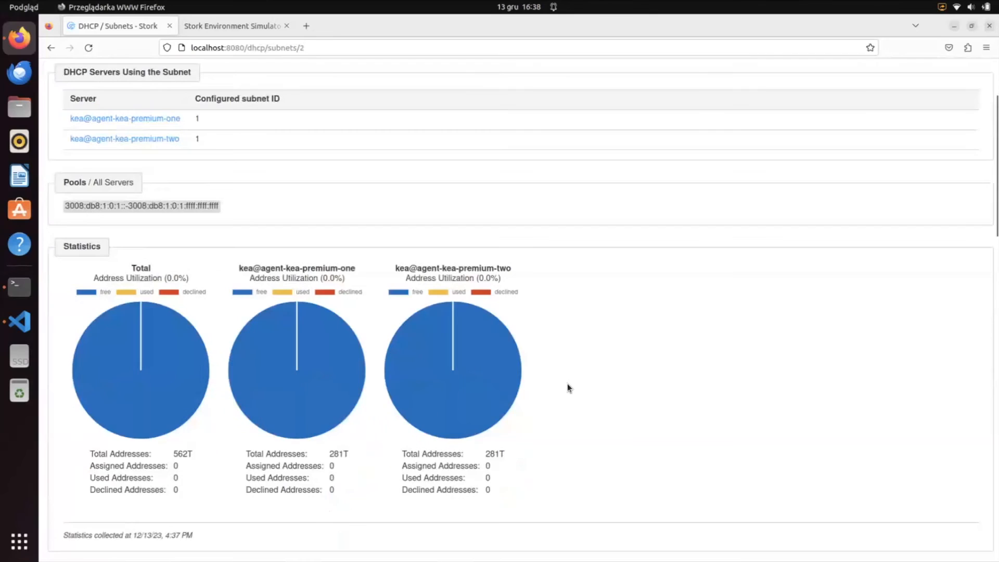
scroll(567, 388, down, 2)
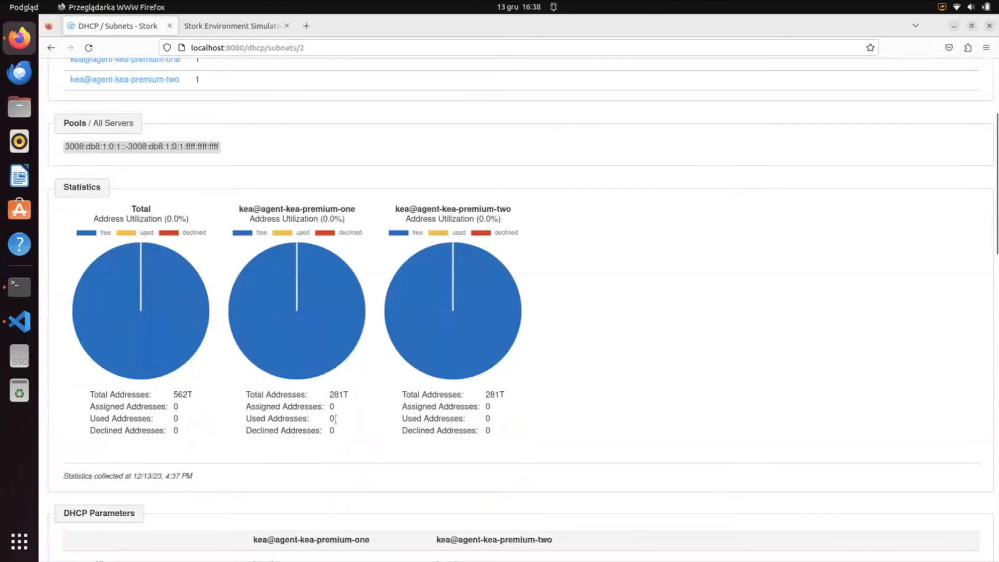
scroll(341, 431, down, 2)
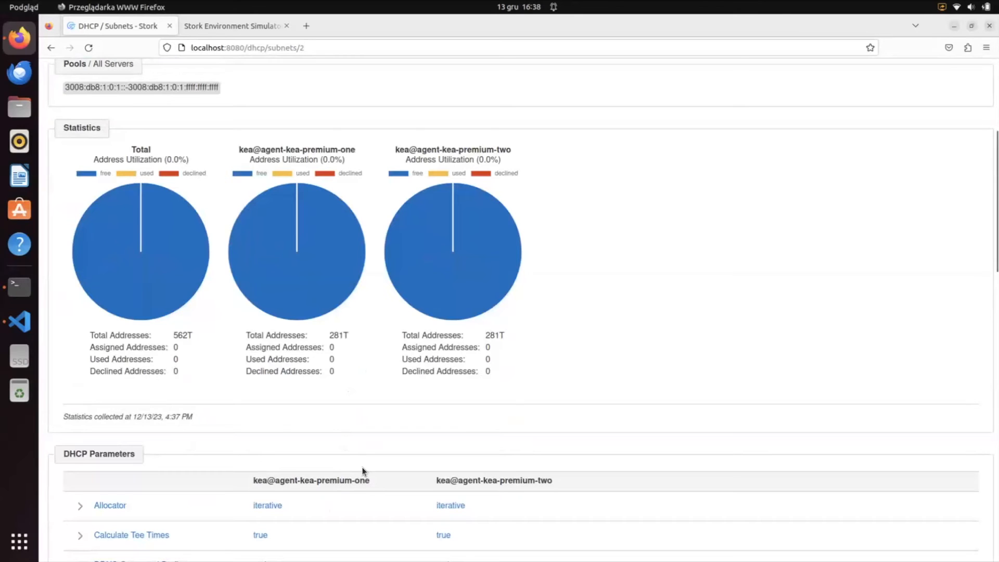
scroll(363, 471, down, 1)
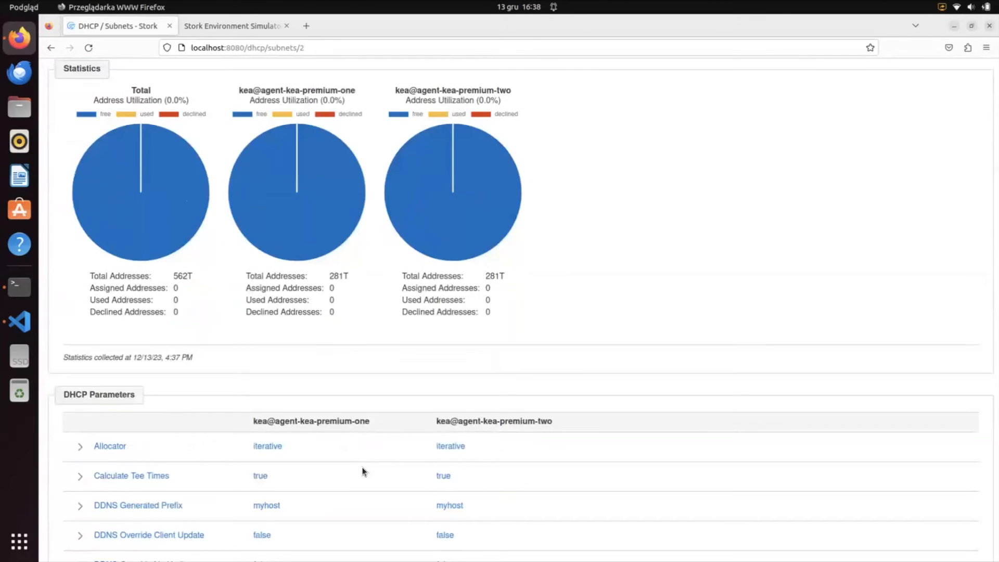
scroll(363, 471, down, 3)
scroll(363, 471, down, 11)
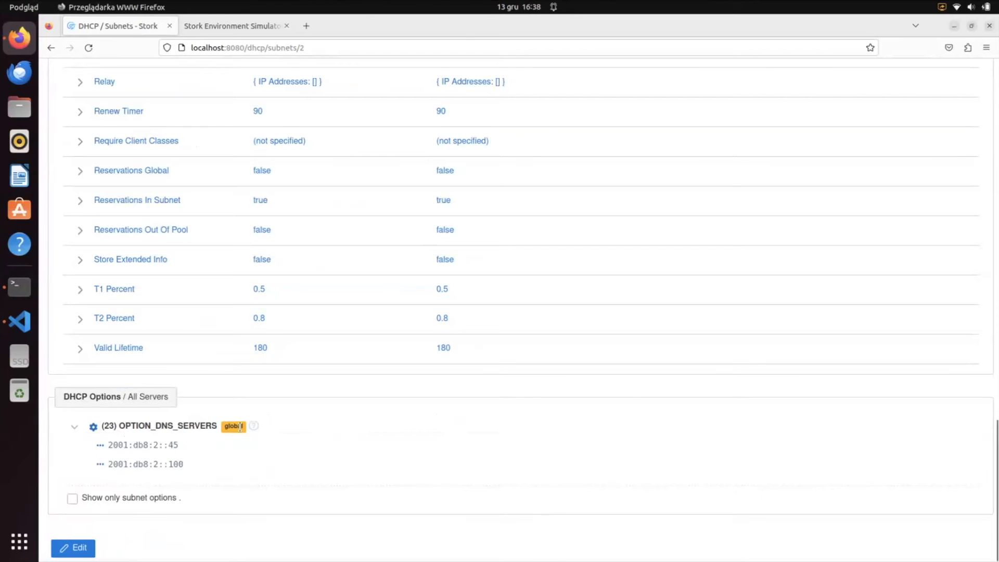
scroll(302, 393, up, 15)
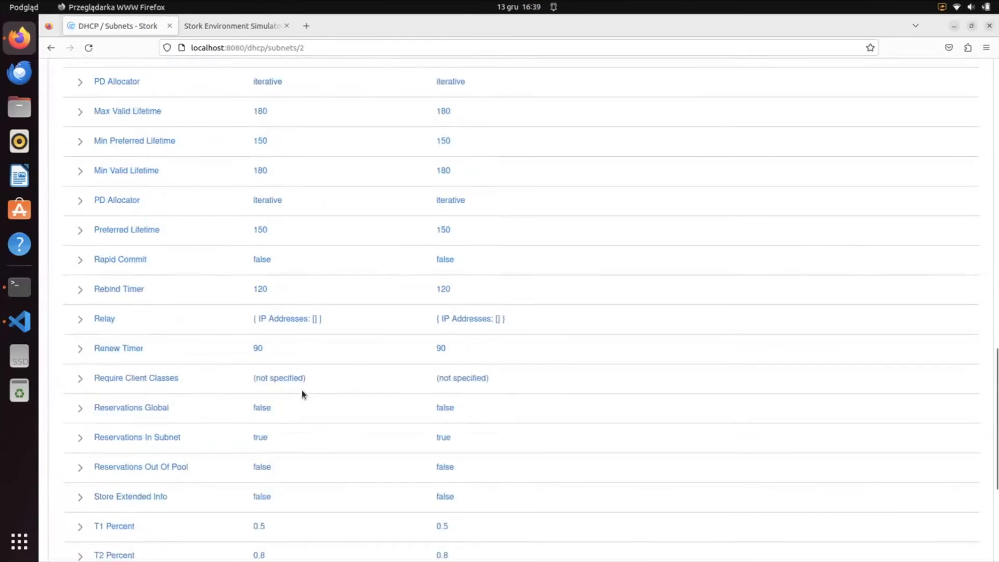
scroll(303, 395, up, 4)
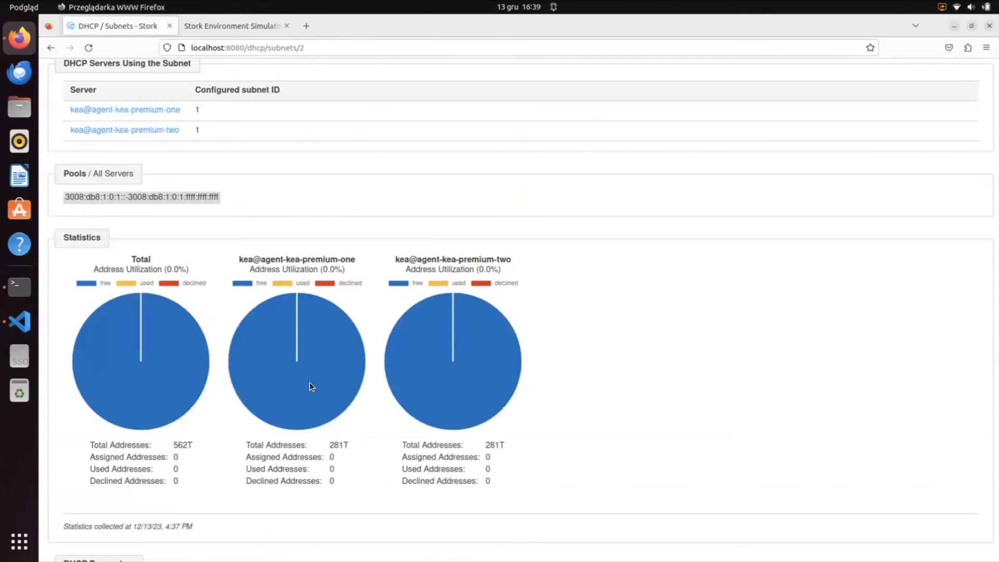
scroll(310, 385, down, 13)
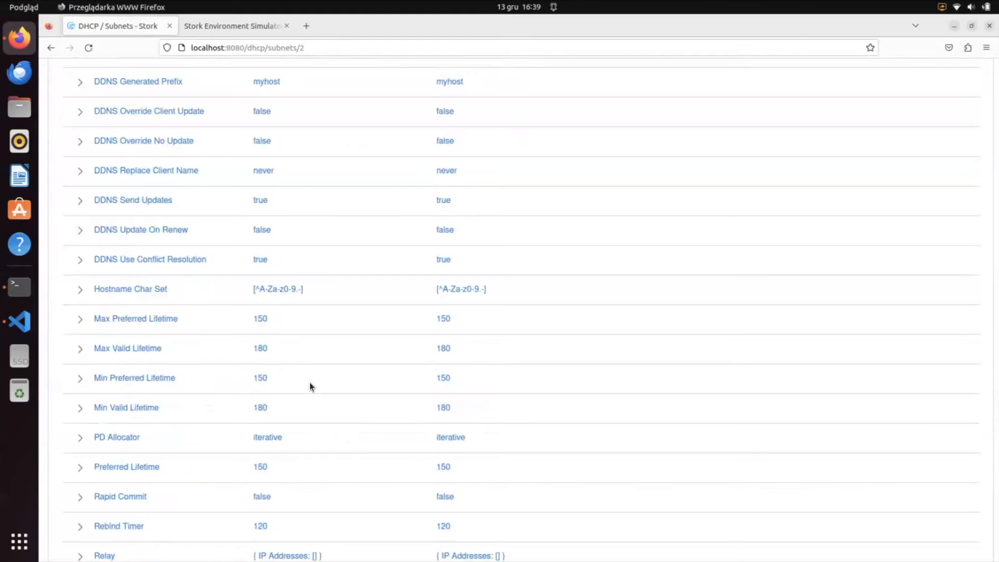
scroll(310, 386, down, 10)
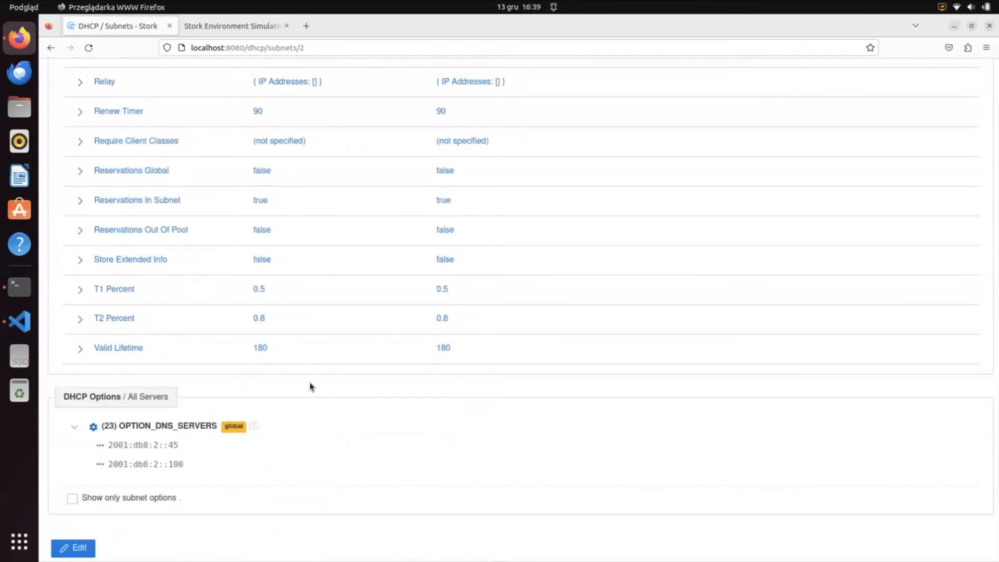
Start editing the 3008:db8:1::/64 subnet and add a new prefix delegation pool.
click(76, 547)
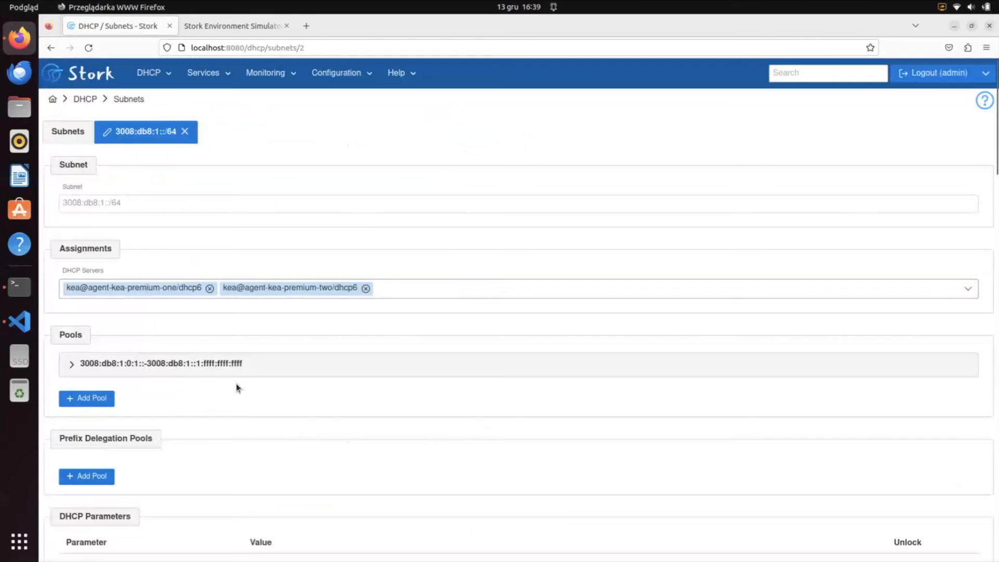
scroll(237, 388, down, 1)
scroll(237, 388, down, 1)
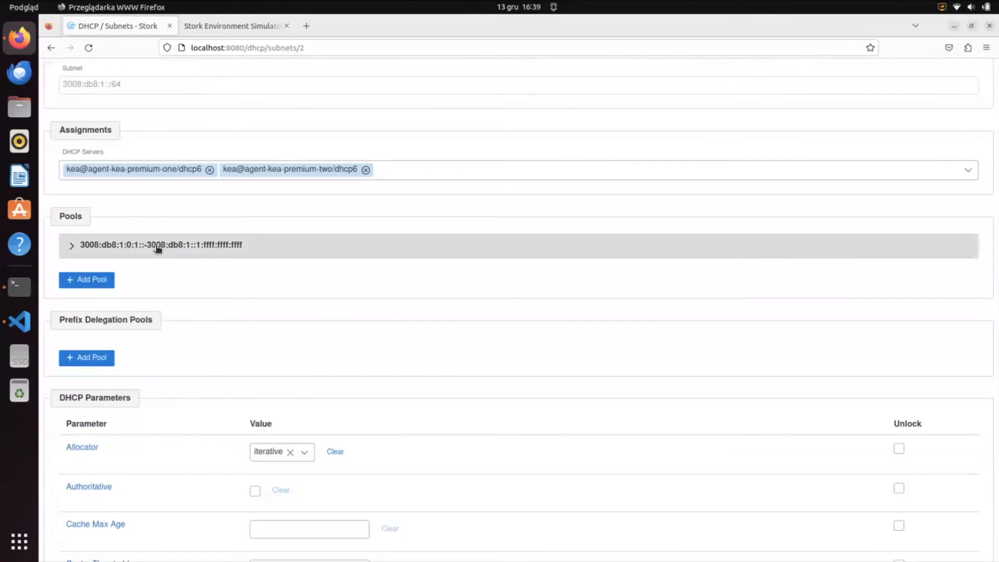
click(104, 359)
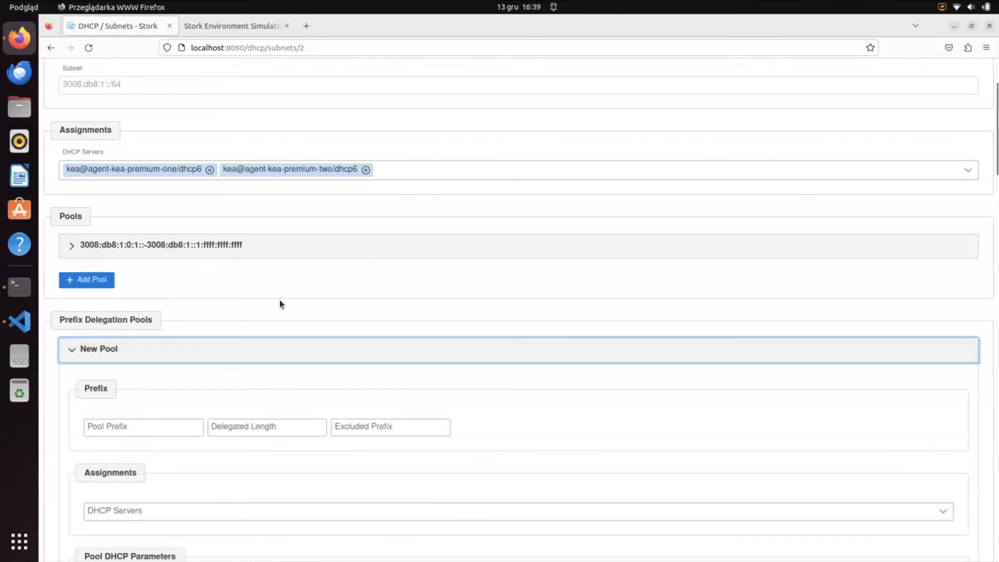
Set the new prefix delegation pool's prefix to 3000:1::/64.
scroll(280, 302, down, 2)
scroll(280, 305, down, 2)
click(160, 311)
scroll(160, 312, down, 2)
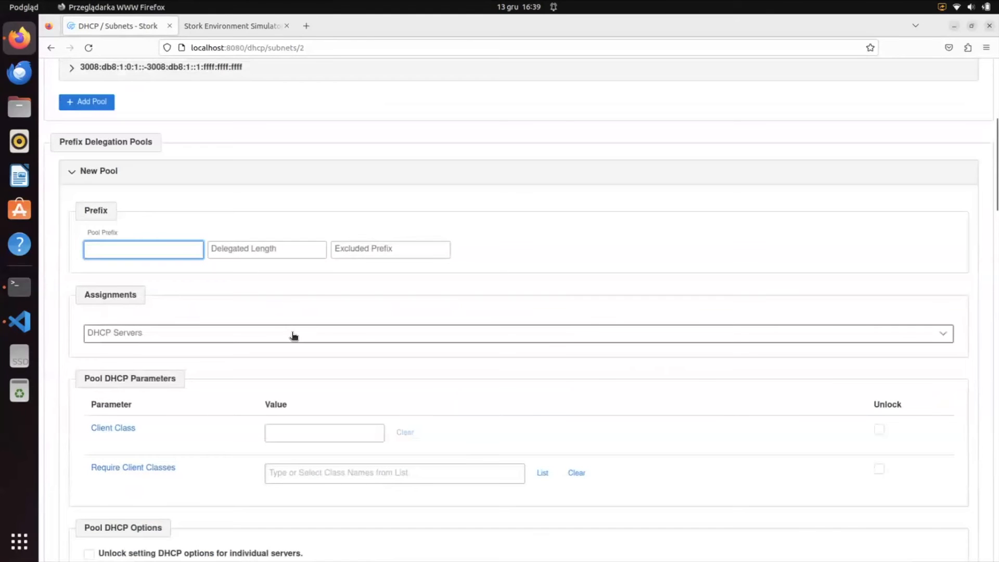
text(300)
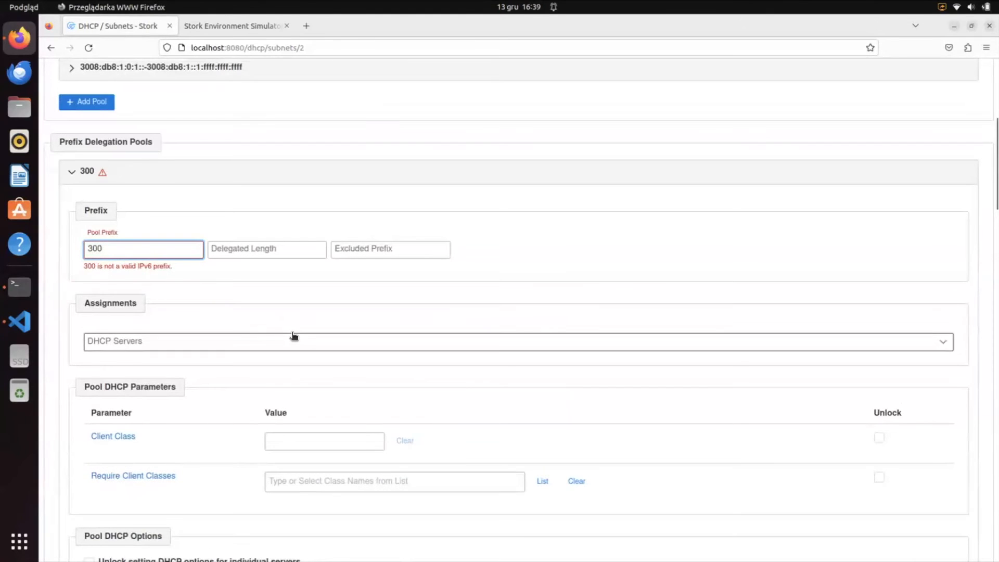
text(0:1::)
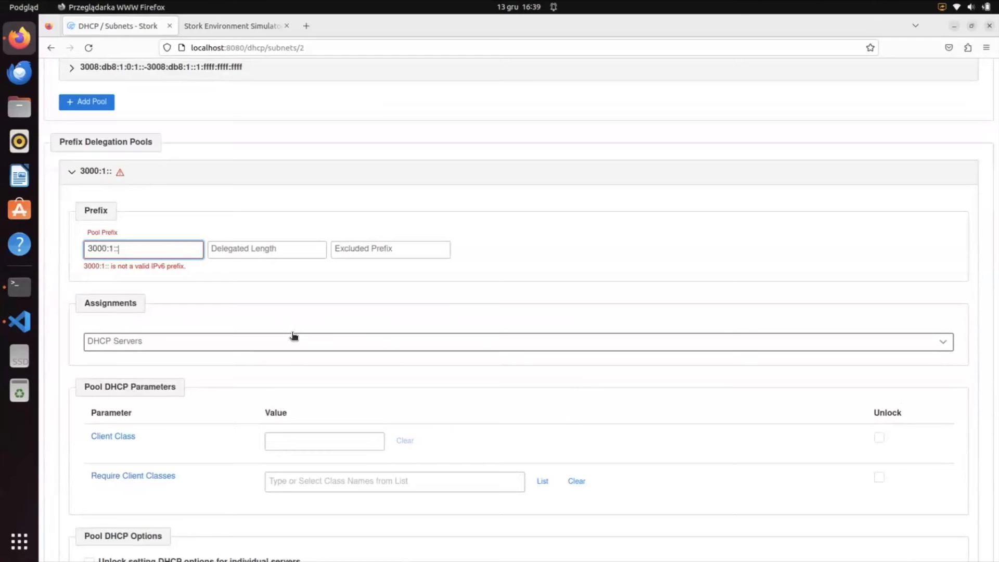
text(/64)
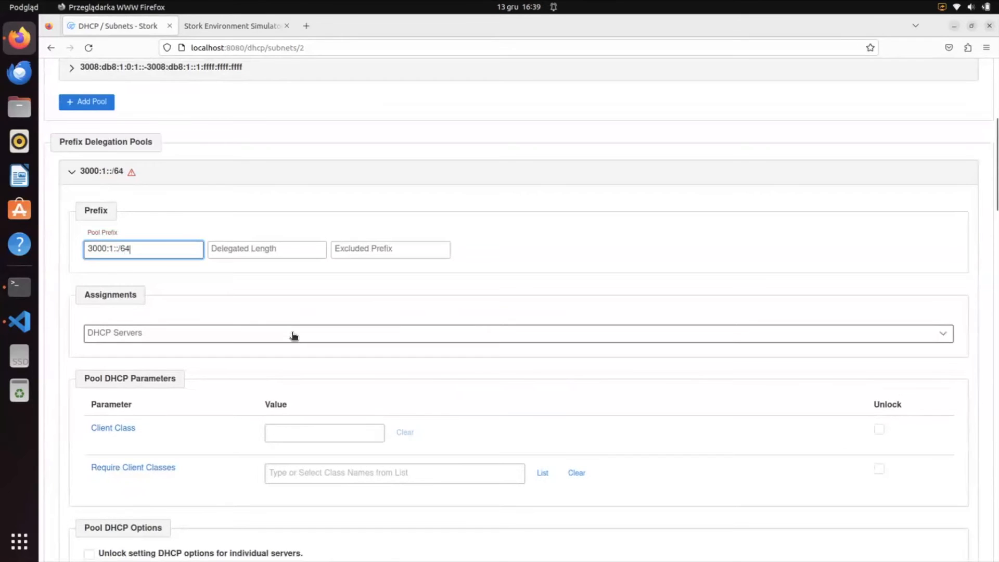
Set the prefix delegation pool's delegated length to 80 after trying 48 and 64.
click(241, 244)
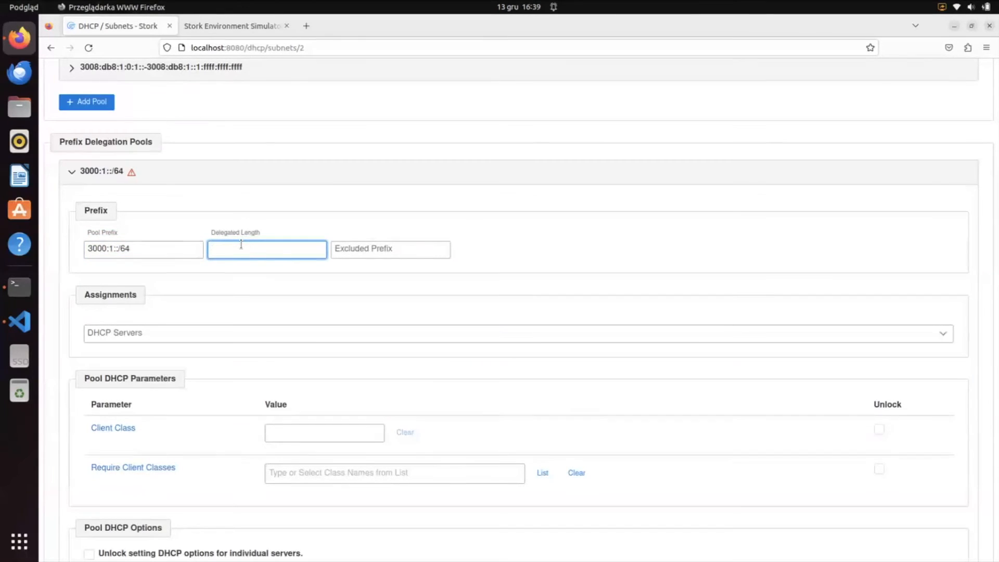
text(48)
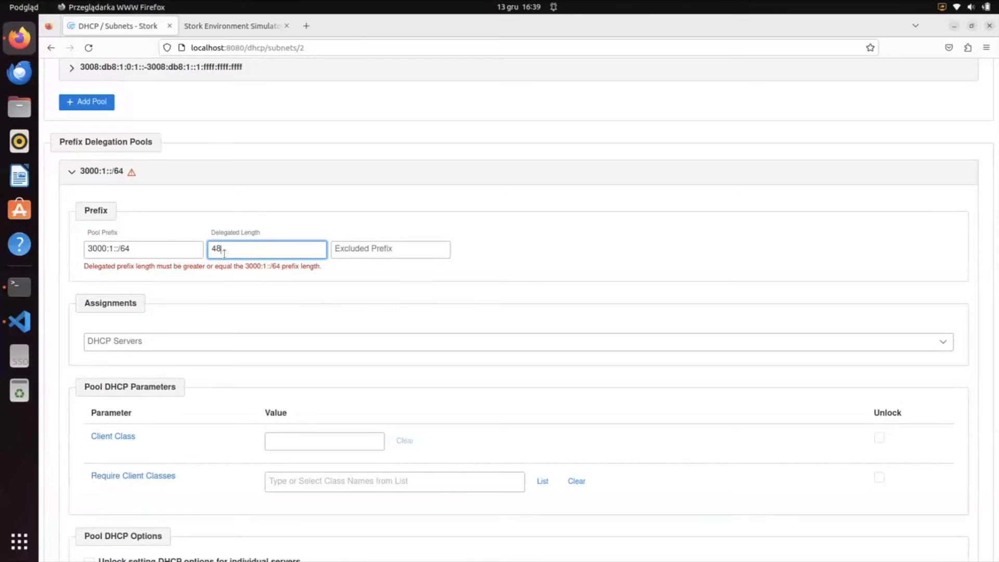
key(BackSpace)
key(BackSpace)
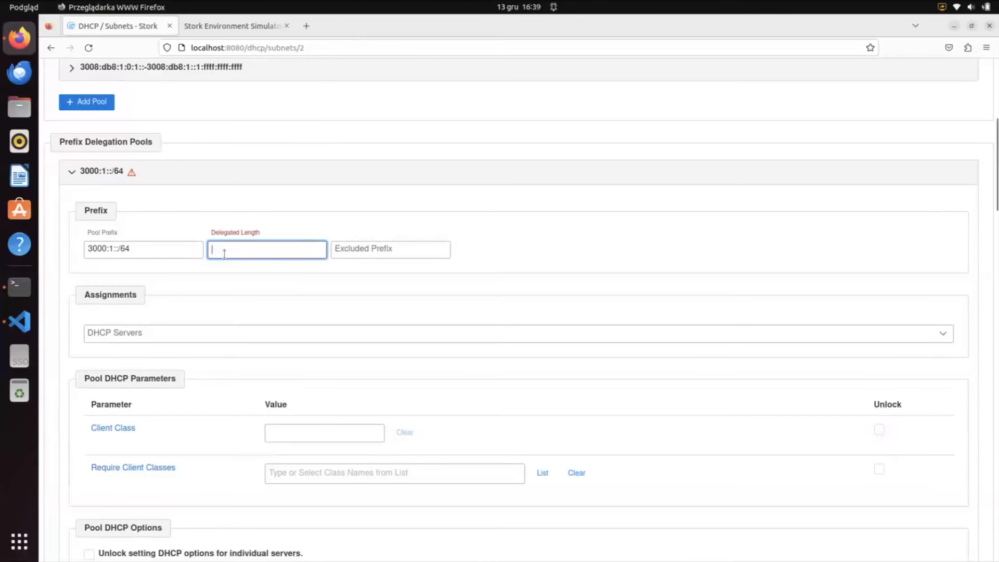
text(64)
key(BackSpace)
key(BackSpace)
text(80)
Enter 3001:1::/48 as the pool's excluded prefix and change its length to 96.
click(373, 250)
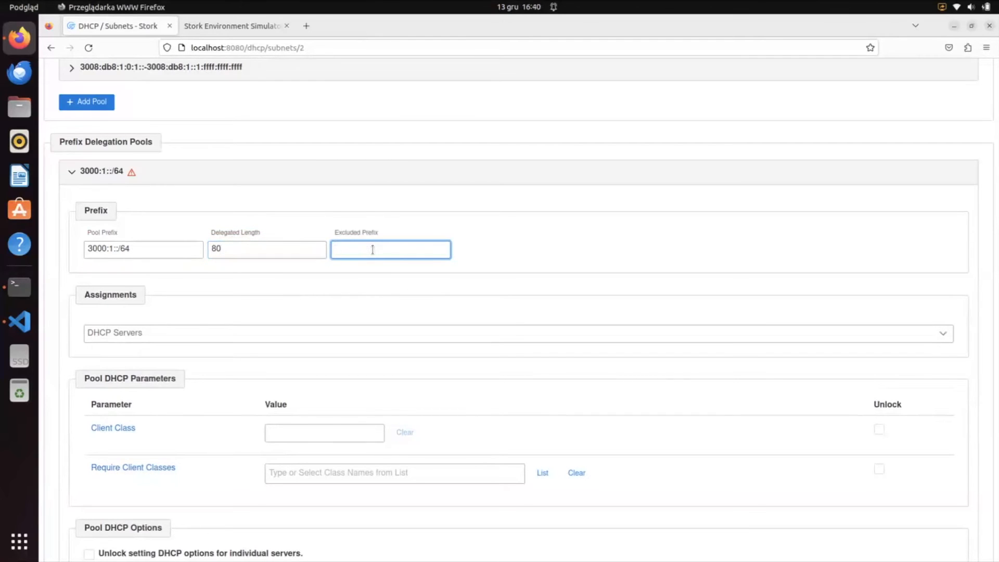
text(3001)
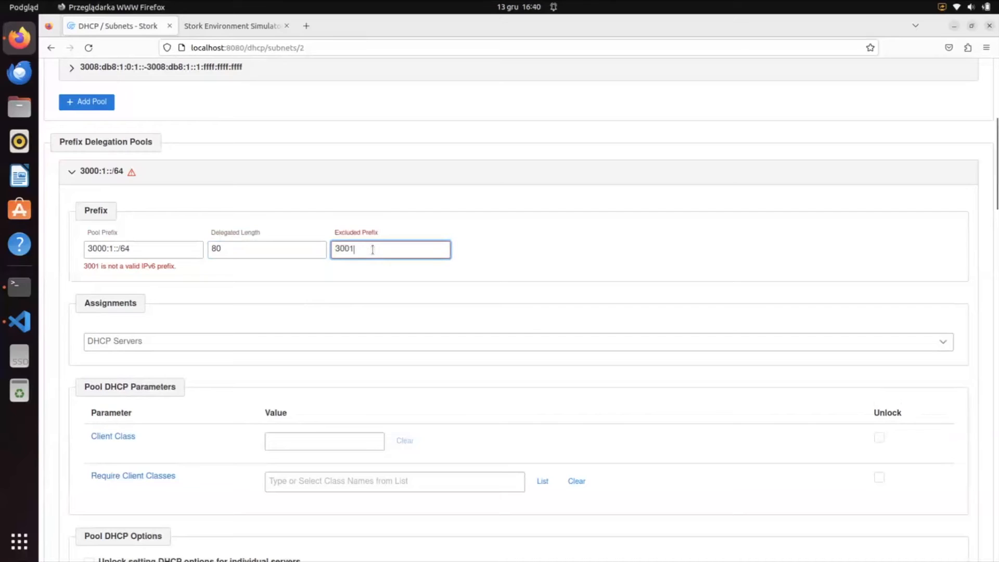
text(:1::)
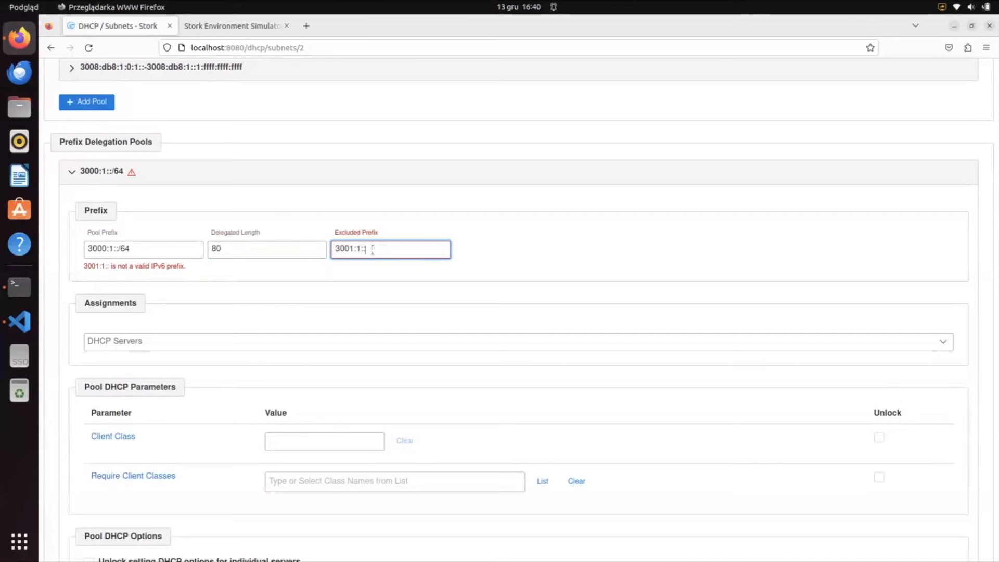
text(/48)
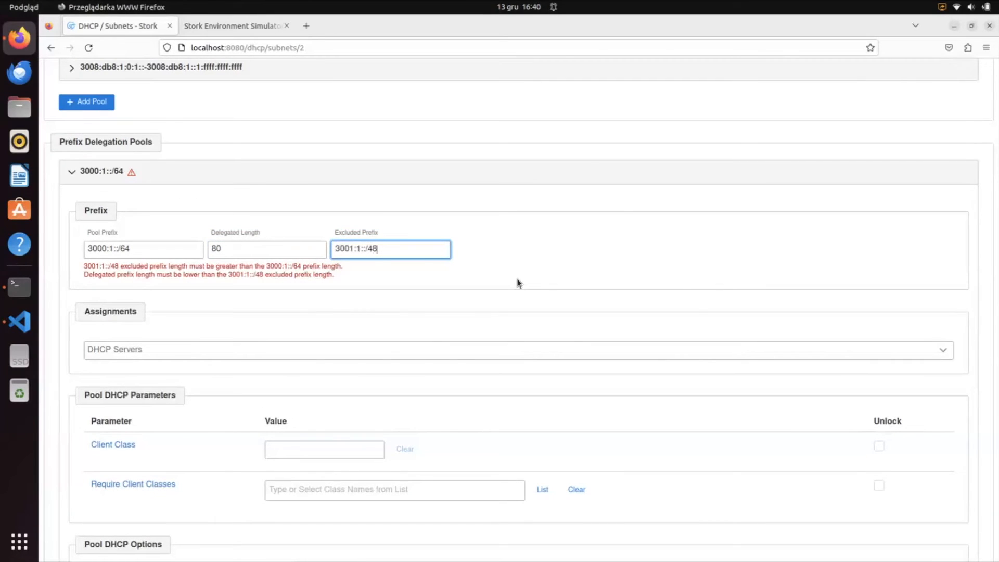
key(Home)
key(BackSpace)
key(BackSpace)
text(96)
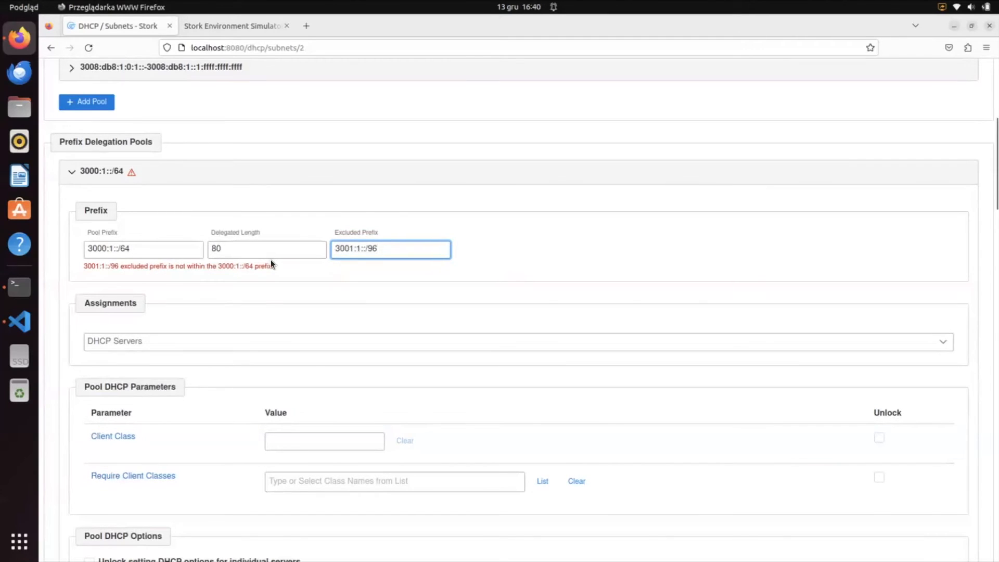
Correct the pool's excluded prefix to 3000:1::/96.
click(355, 248)
key(BackSpace)
text(0)
Assign the prefix delegation pool to the DHCPv6 servers kea@agent-kea-premium-one/dhcp6 and kea@agent-kea-premium-two/dhcp6.
click(337, 327)
click(286, 332)
scroll(160, 385, down, 1)
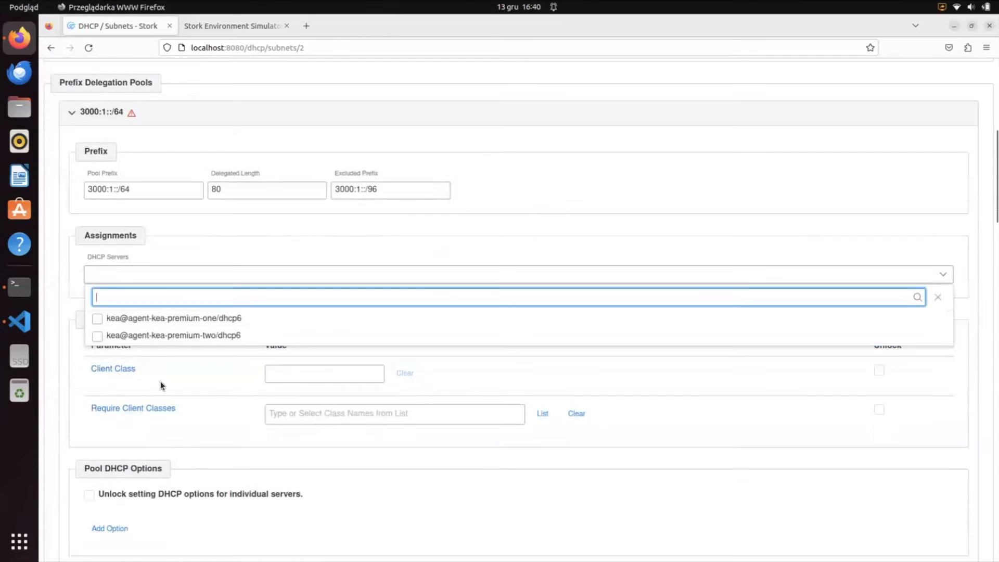
click(98, 319)
click(98, 336)
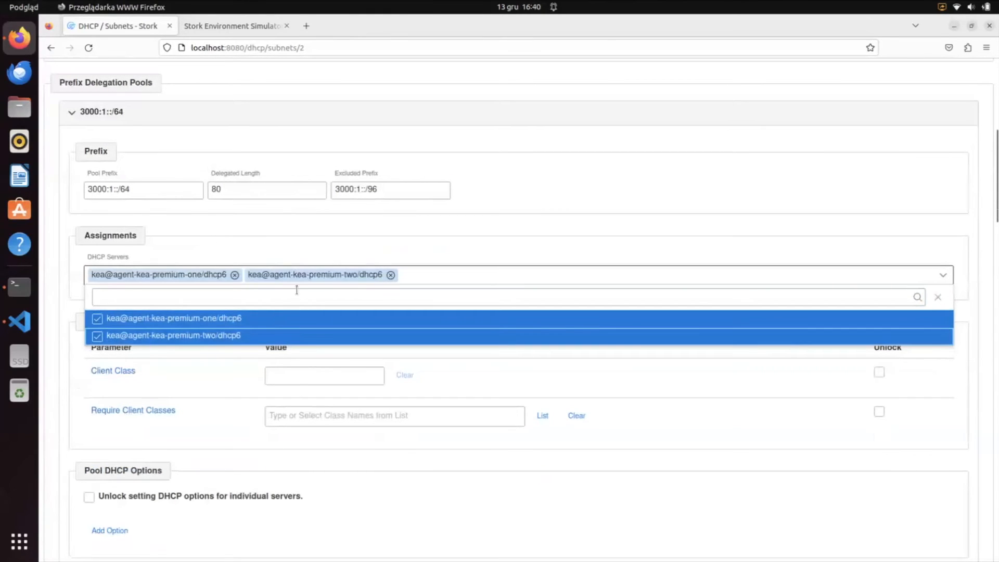
click(332, 247)
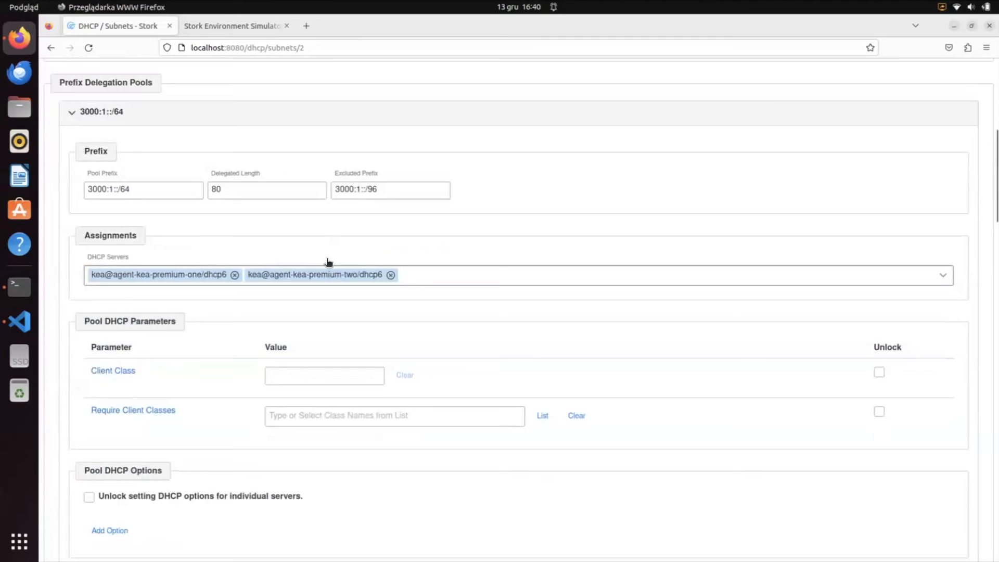
Set the prefix delegation pool's client class to foo and its required client classes to foo and bar.
scroll(327, 263, down, 2)
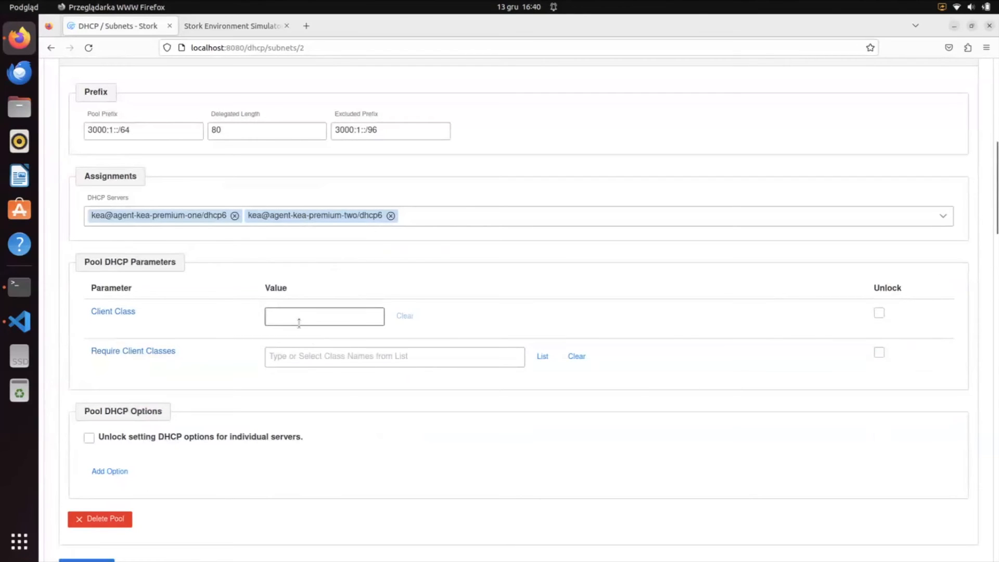
scroll(299, 323, down, 2)
click(299, 258)
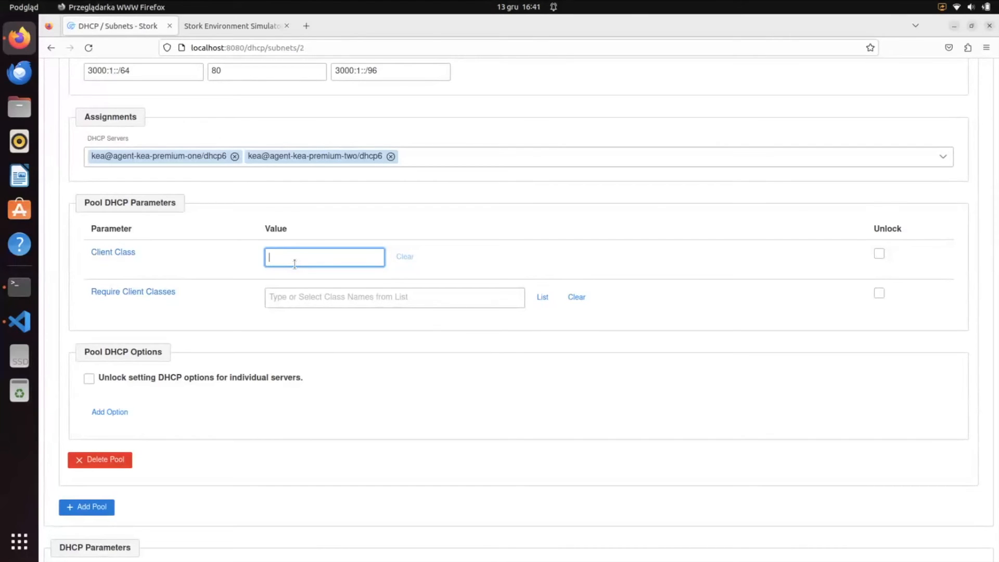
text(foo)
click(304, 297)
text(foo)
key(Return)
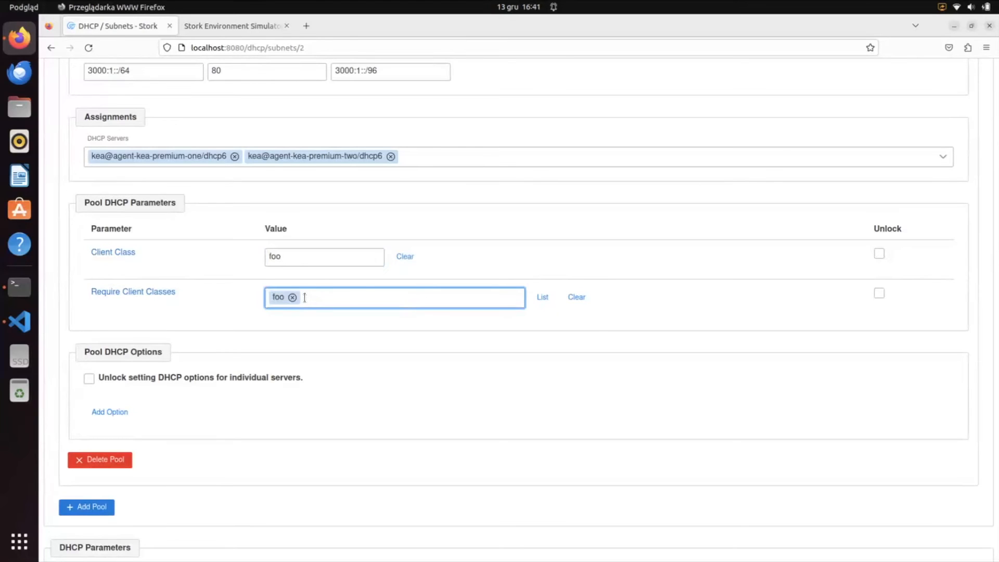
text(bar)
key(Return)
Add DHCP option (23) OPTION_DNS_SERVERS to the prefix delegation pool with the IPv6 address 2001:db8:1::1.
click(117, 412)
scroll(277, 368, down, 2)
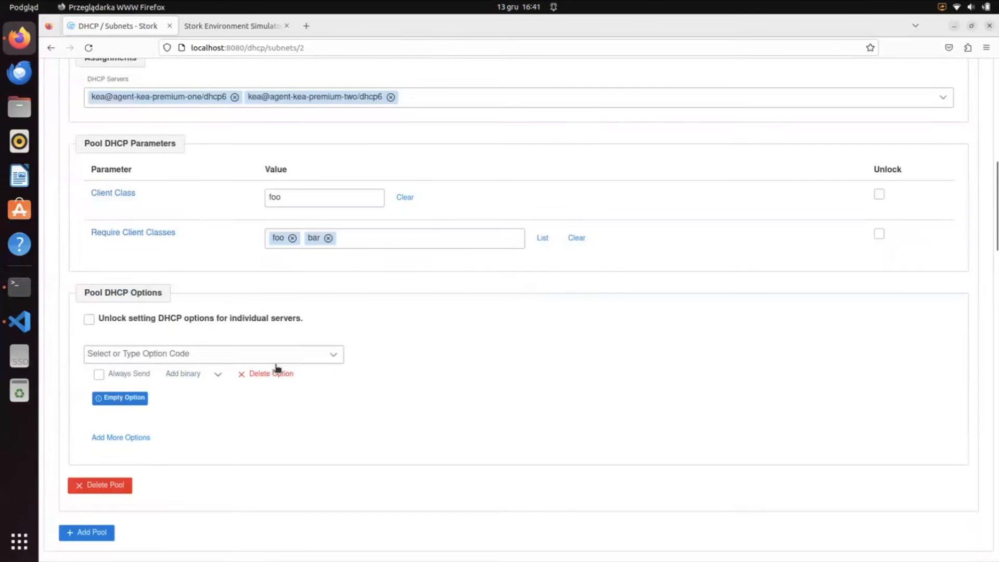
click(330, 354)
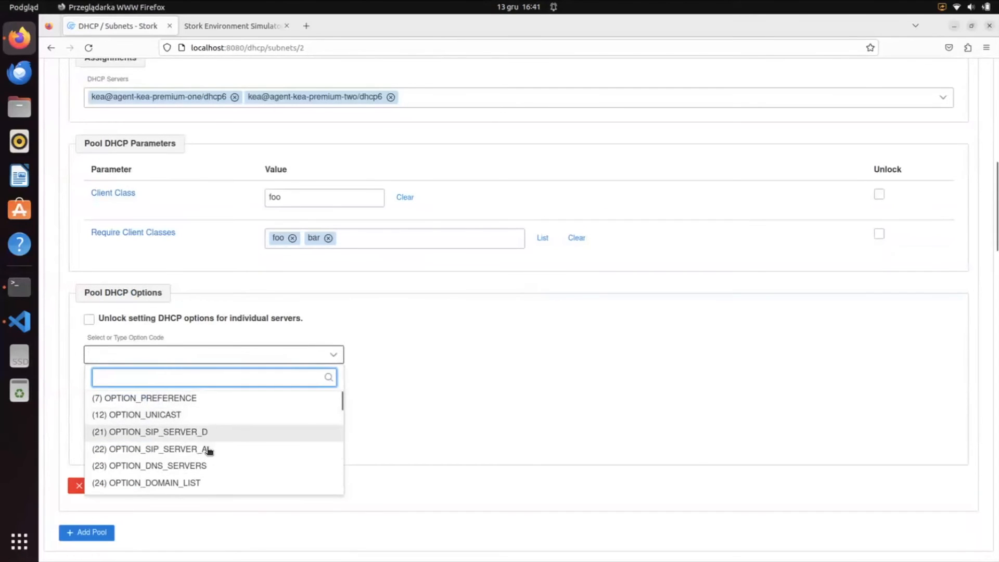
click(207, 466)
click(126, 407)
text(2001:)
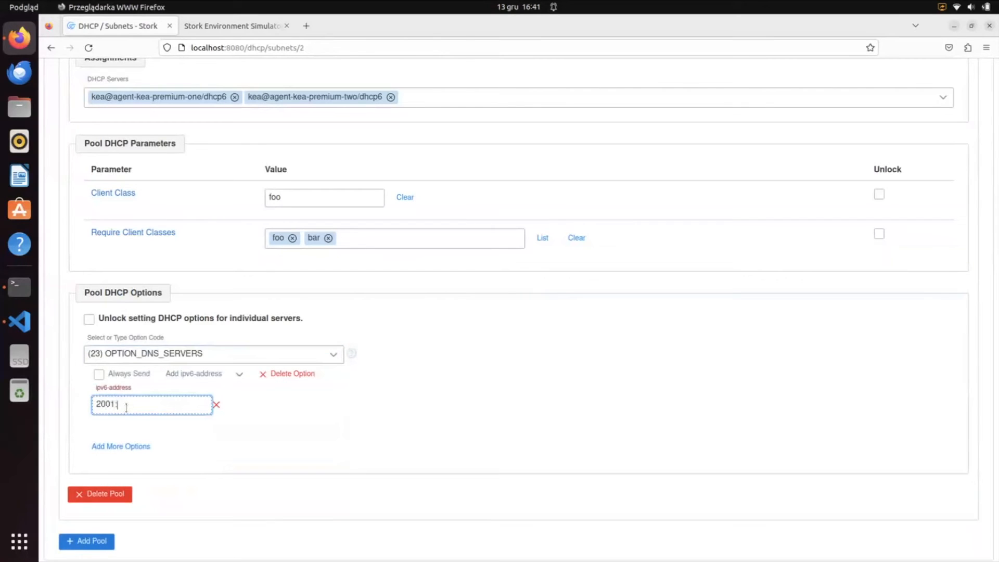
text(db8:1::1)
Look over the rest of the subnet form and submit the subnet changes.
scroll(254, 455, down, 5)
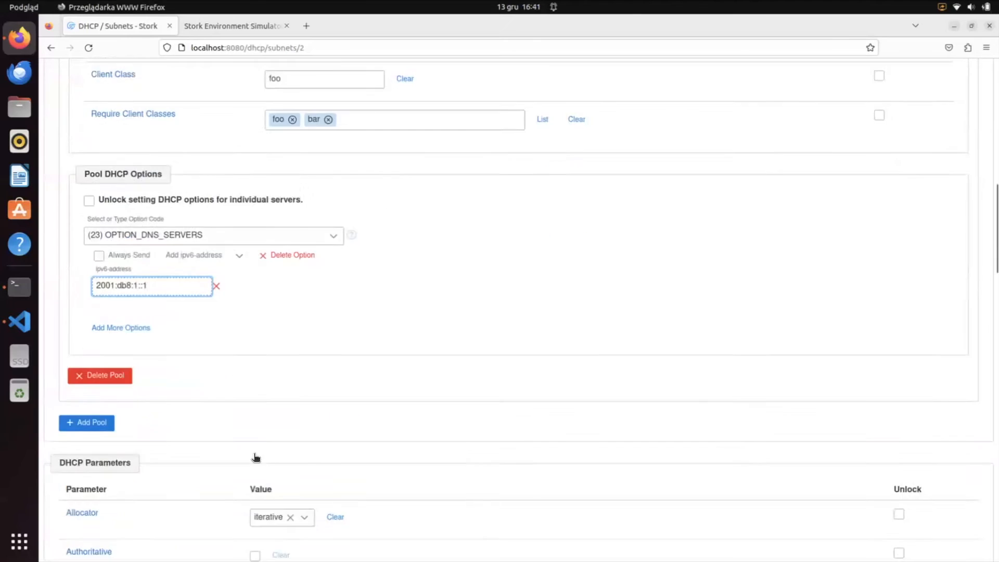
scroll(314, 338, up, 7)
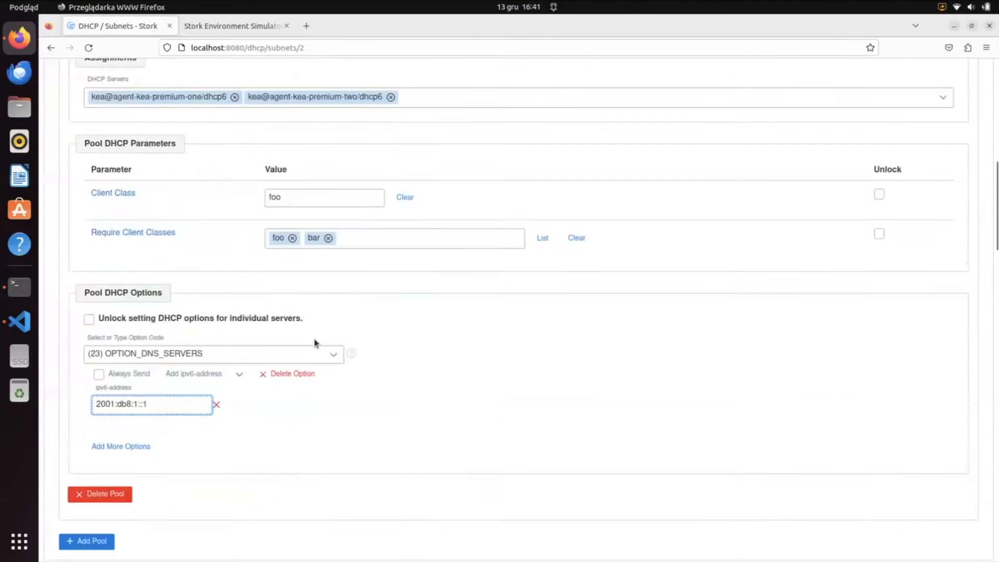
scroll(314, 339, down, 15)
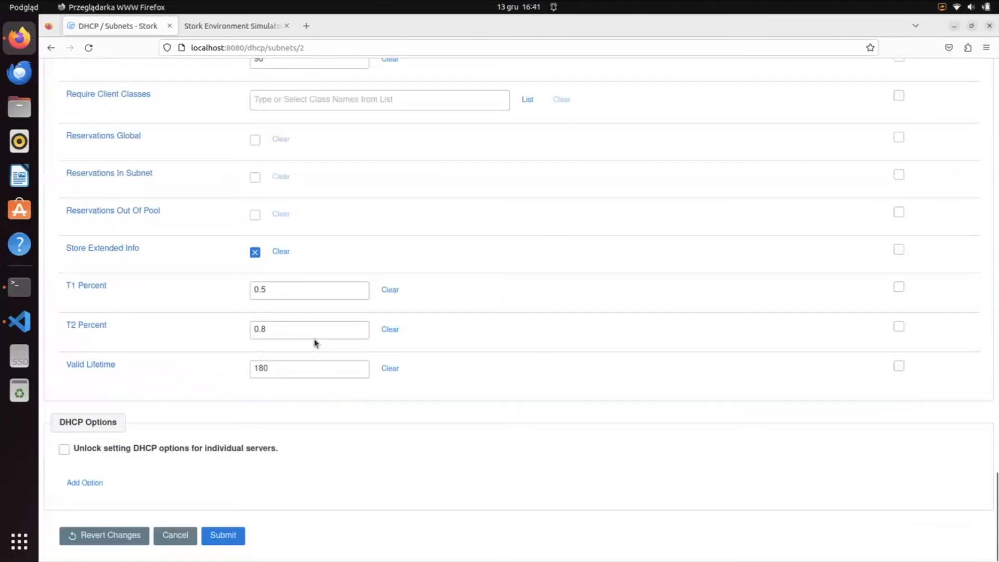
click(223, 536)
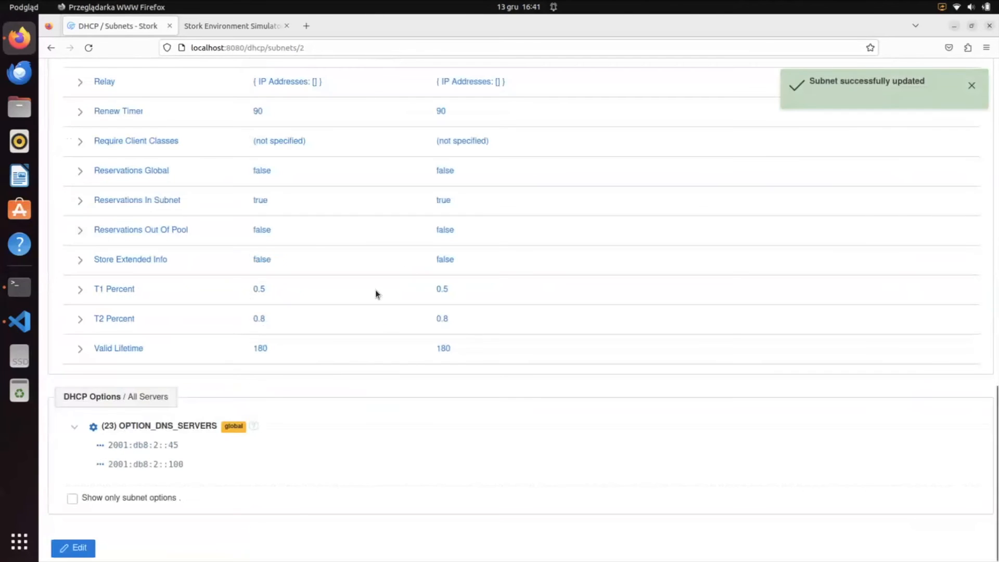
Examine the subnet's address pool and prefix delegation pool, including the delegated length and excluded prefix.
scroll(376, 289, up, 15)
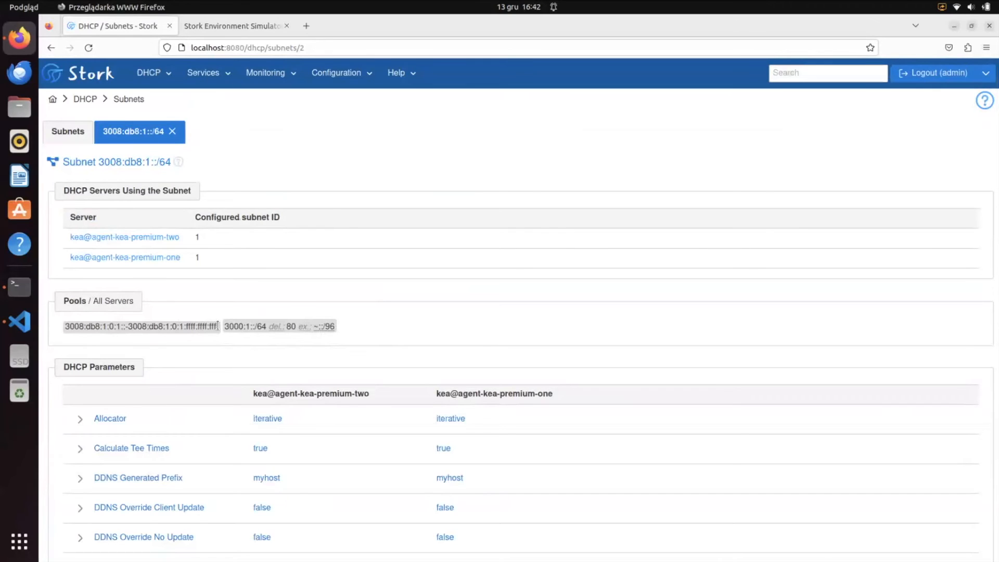
drag(218, 326, 83, 327)
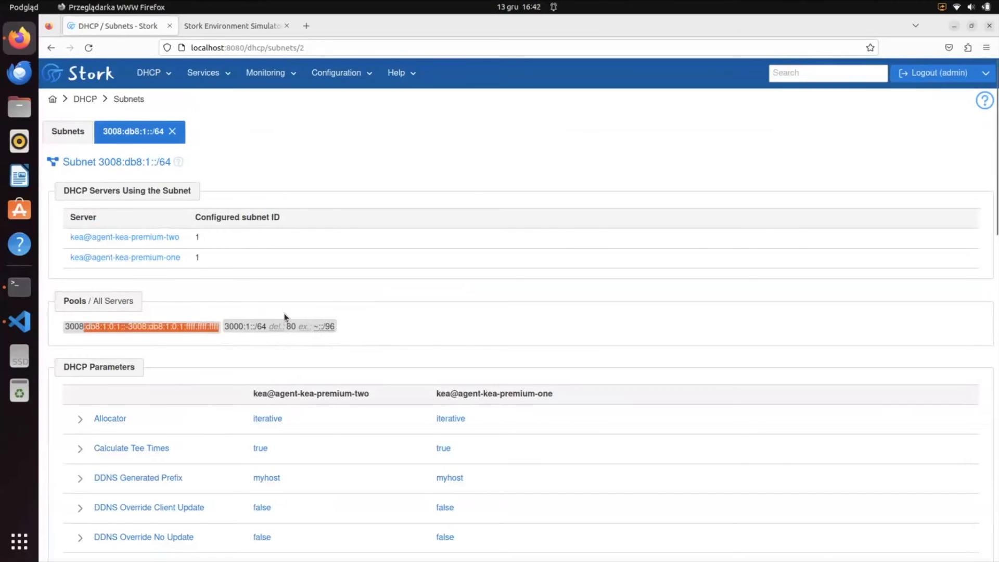
click(360, 326)
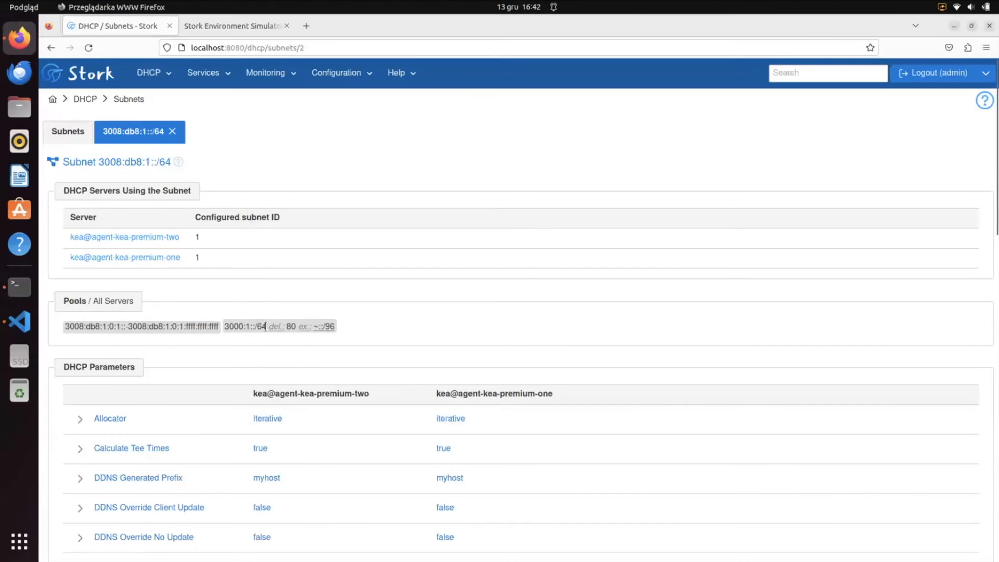
drag(287, 327, 323, 326)
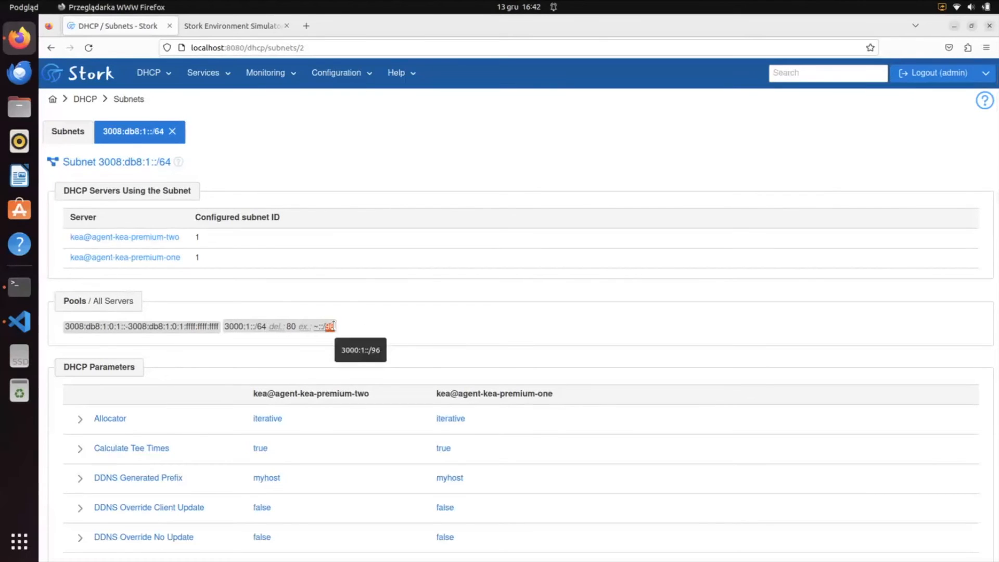
click(387, 324)
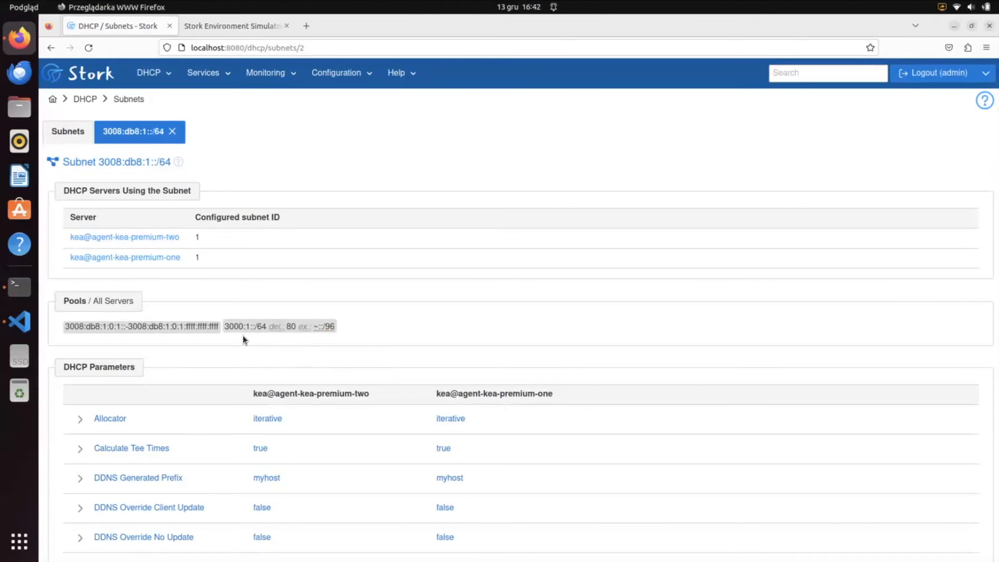
mouse_move(270, 329)
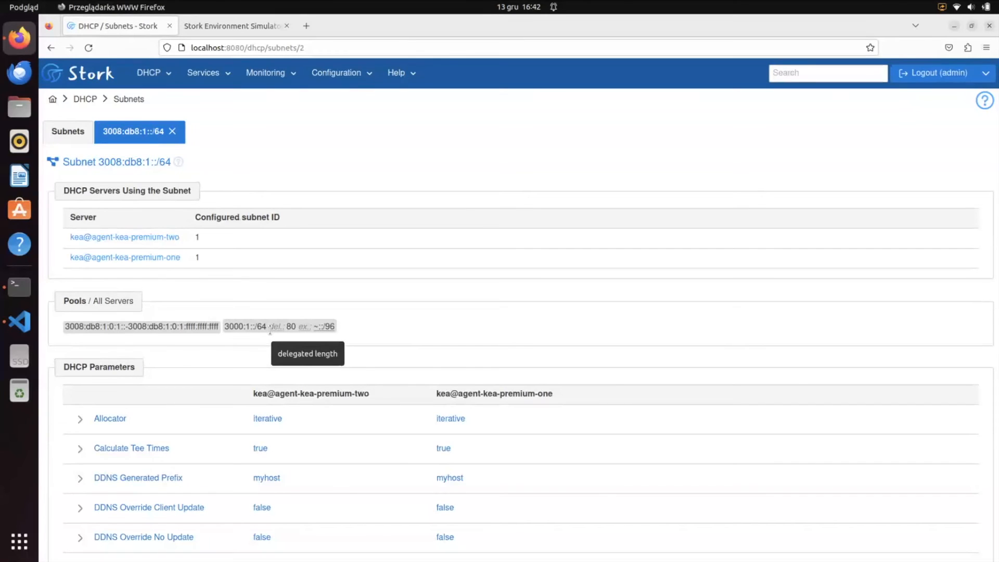
Open the raw DHCPv6 configuration of kea@agent-kea-premium-one and expand its Dhcp6 section.
click(166, 258)
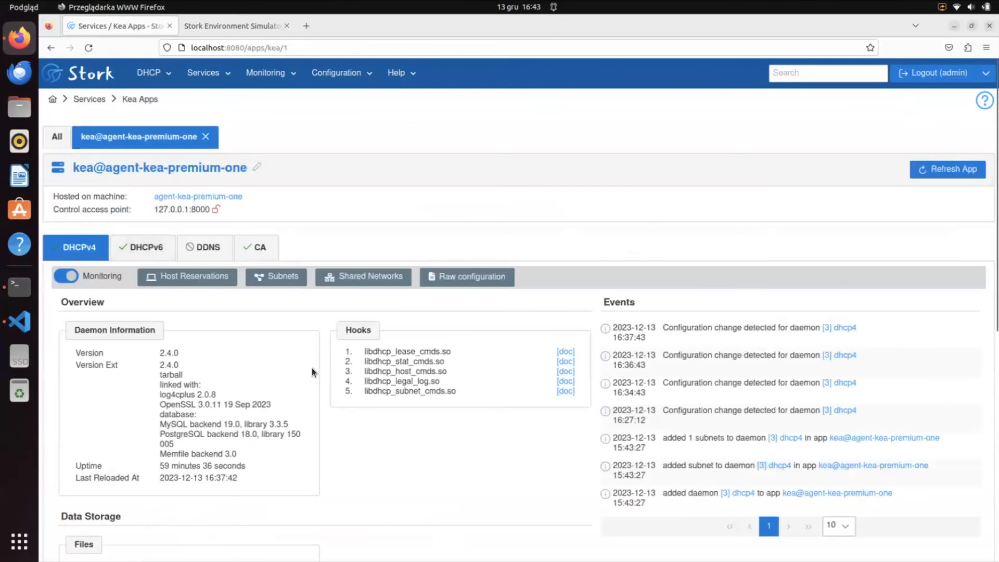
click(157, 249)
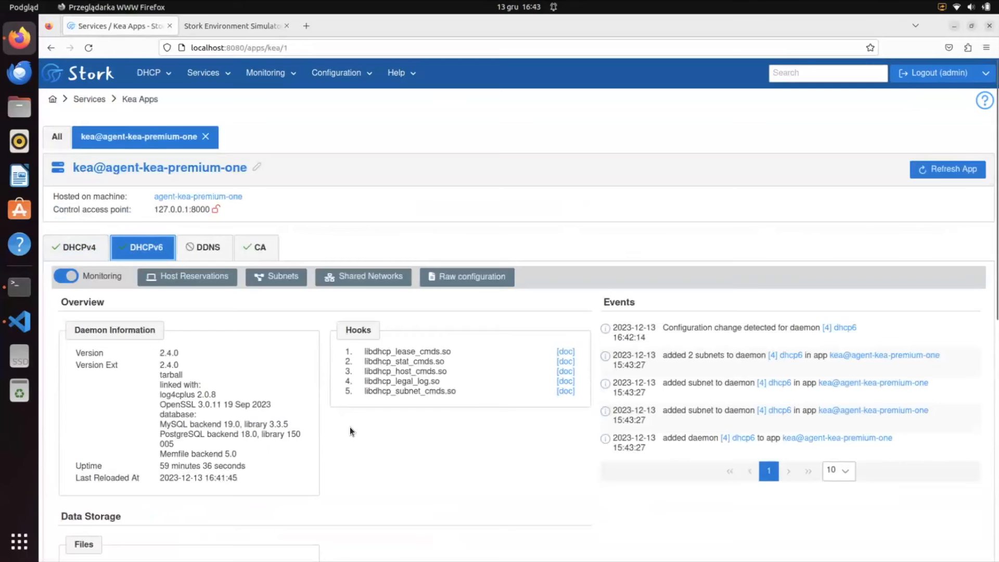
click(473, 276)
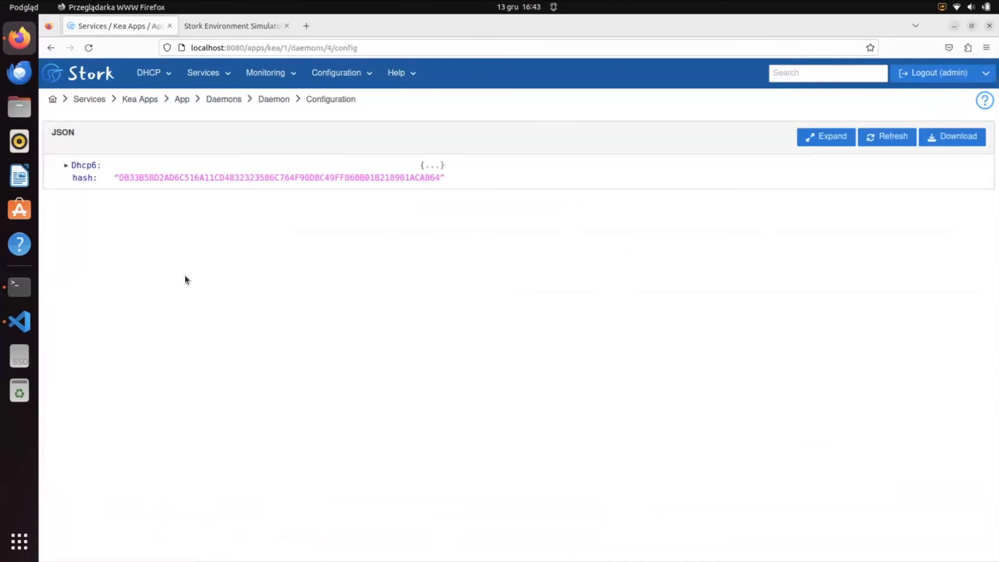
click(67, 166)
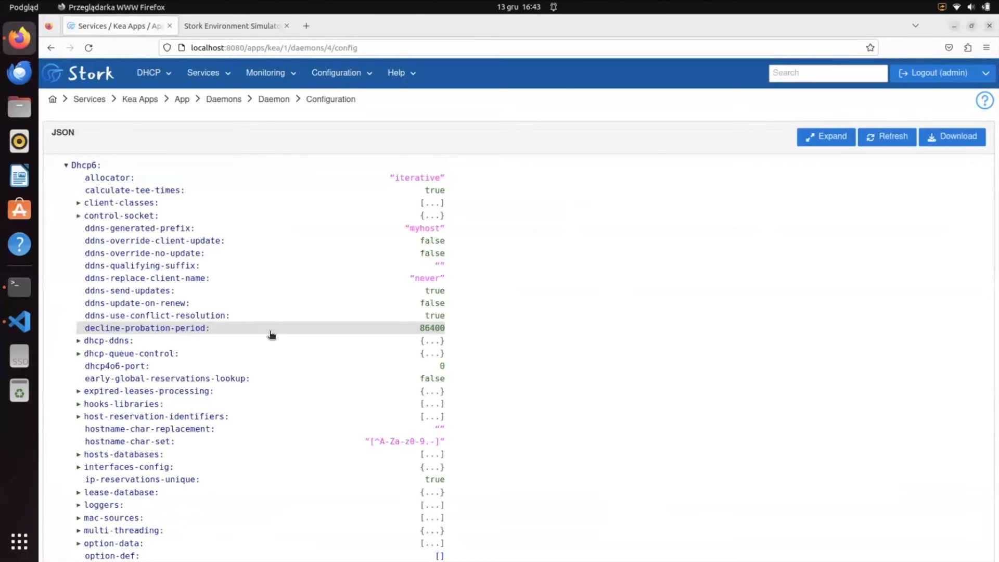
Expand the first subnet6 entry's pd-pools and the pool's option-data to examine the stored prefix delegation settings.
scroll(269, 333, down, 2)
scroll(264, 397, down, 2)
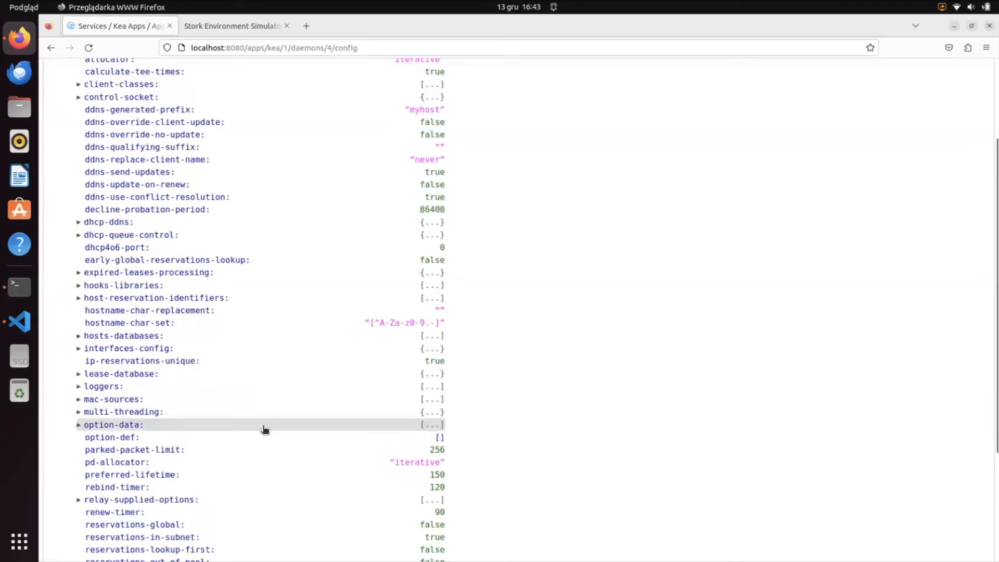
scroll(264, 427, down, 2)
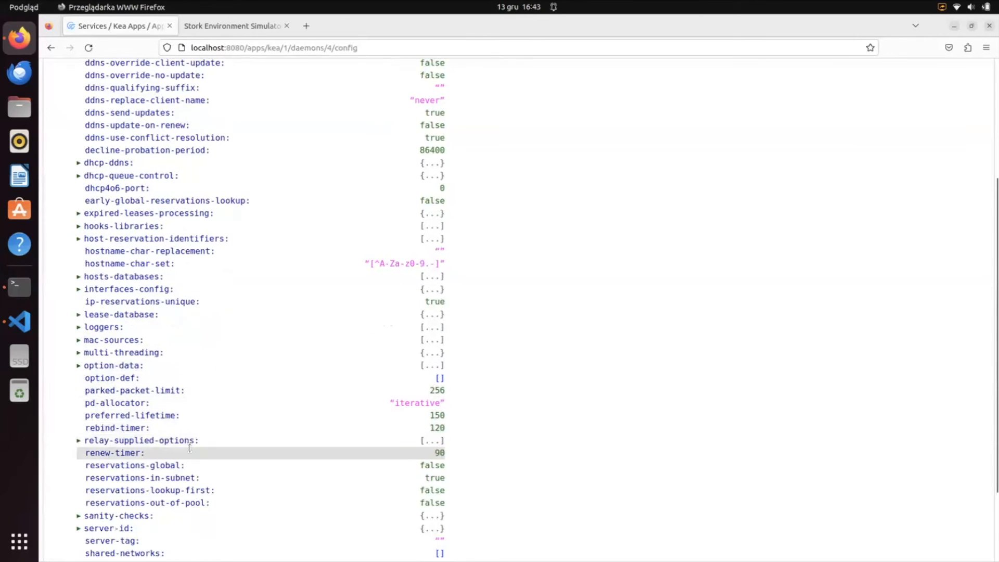
scroll(191, 448, down, 2)
click(182, 547)
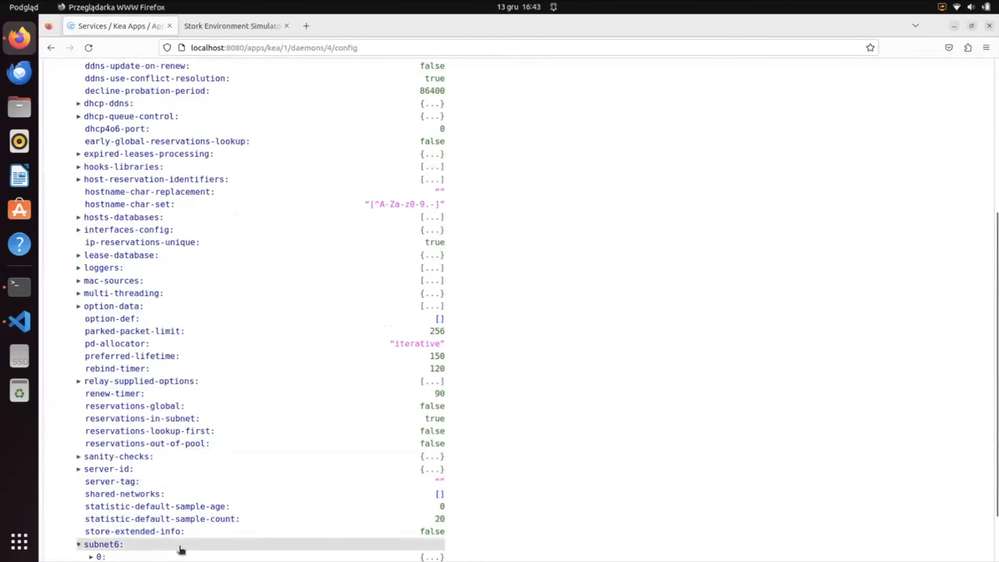
scroll(182, 550, down, 2)
click(117, 498)
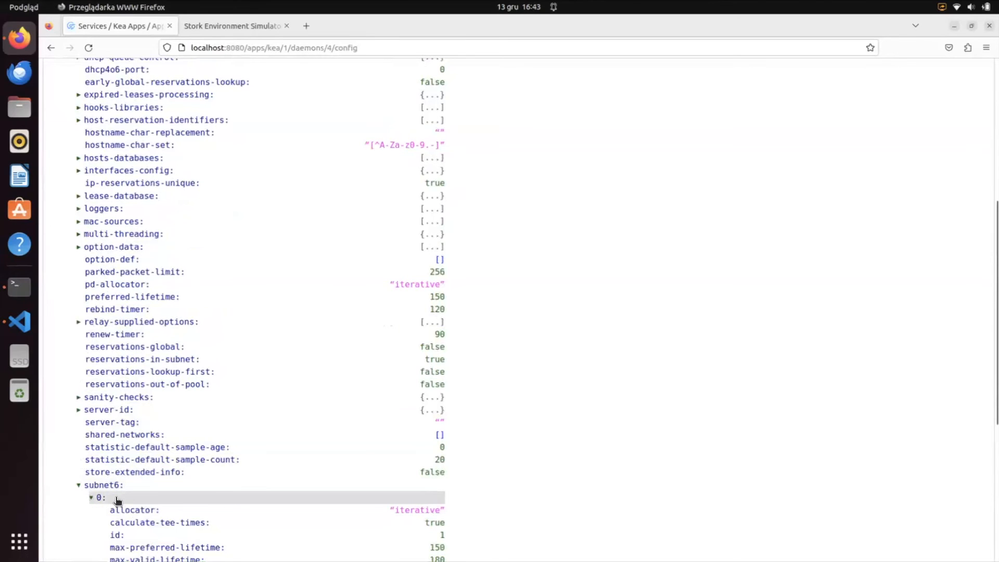
scroll(118, 499, down, 4)
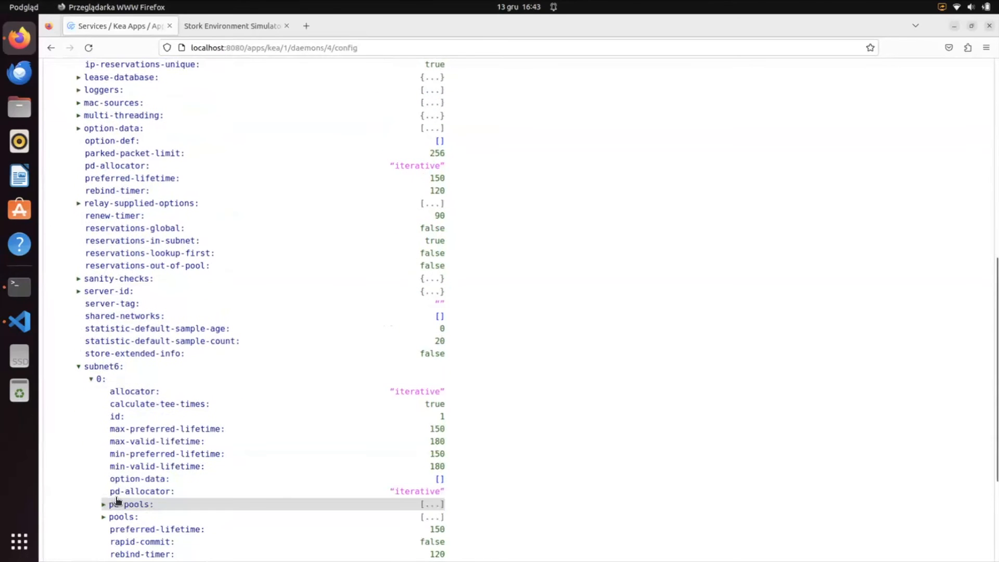
click(154, 503)
scroll(155, 501, down, 4)
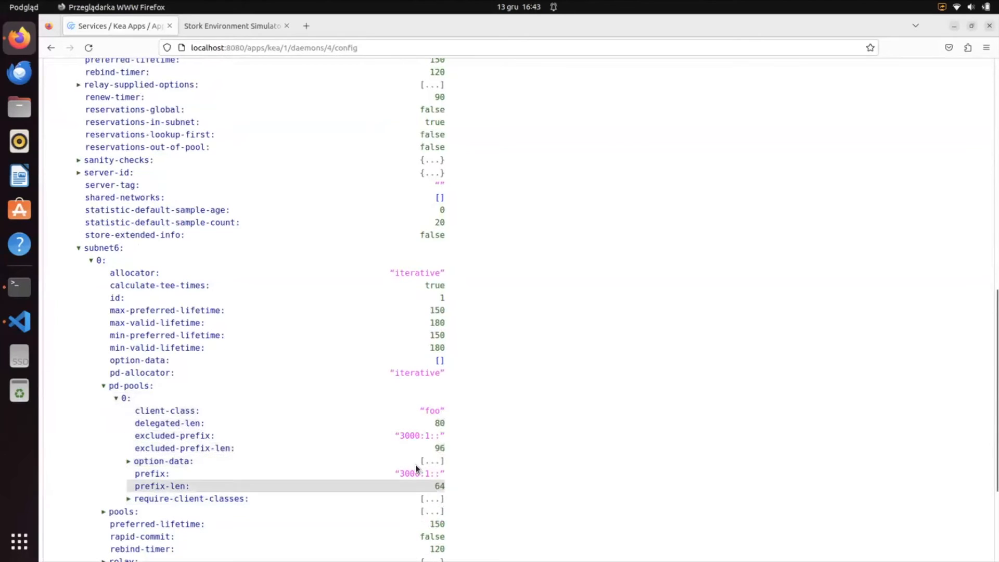
click(129, 461)
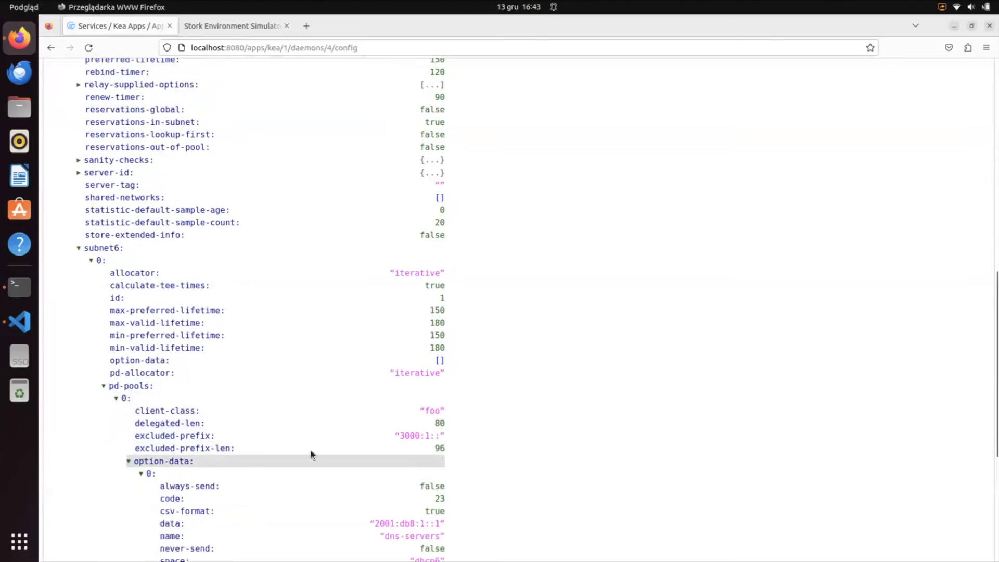
scroll(311, 451, down, 2)
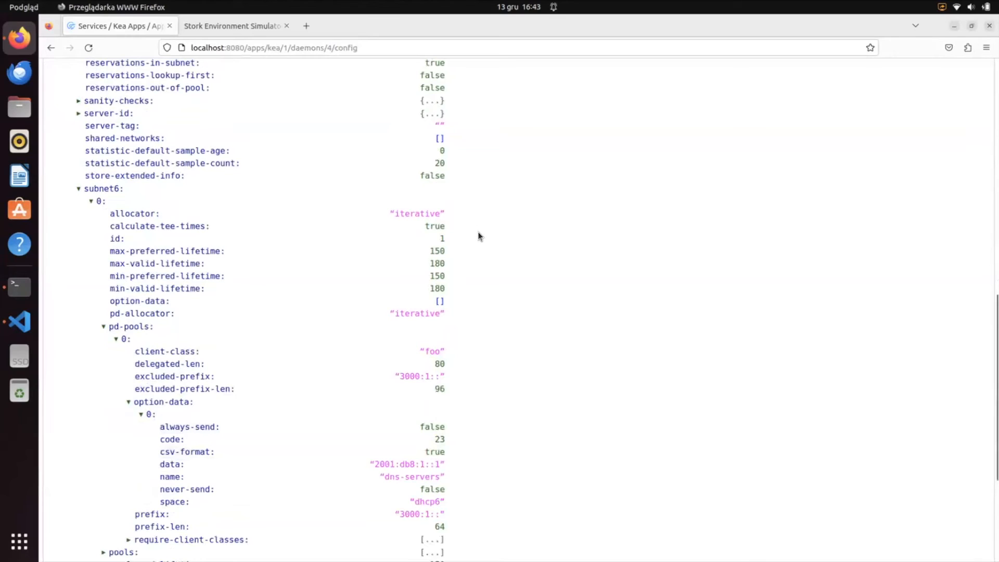
Go back to the Kea app, show its subnets and open the 3008:db8:1::/64 subnet.
key(Home)
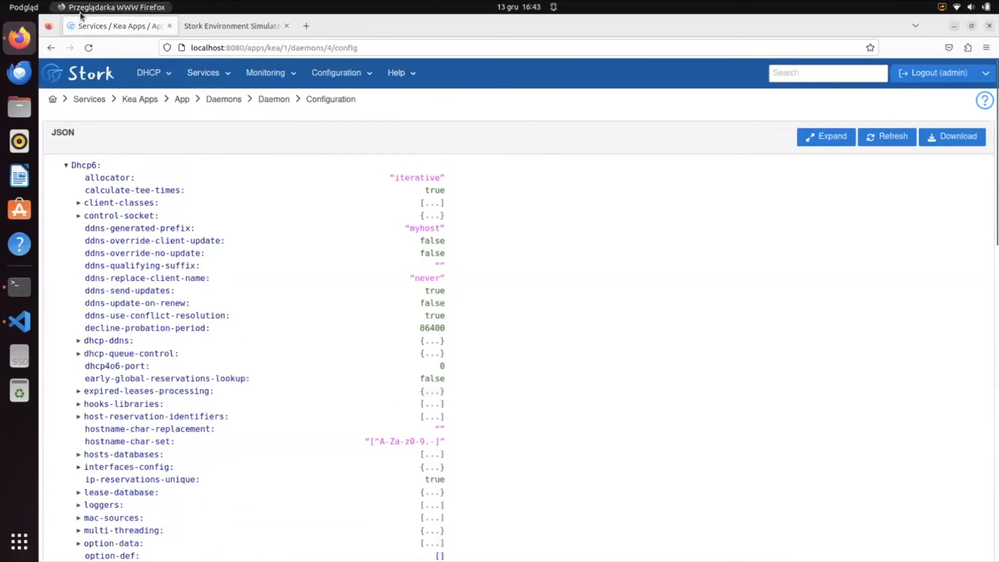
click(53, 45)
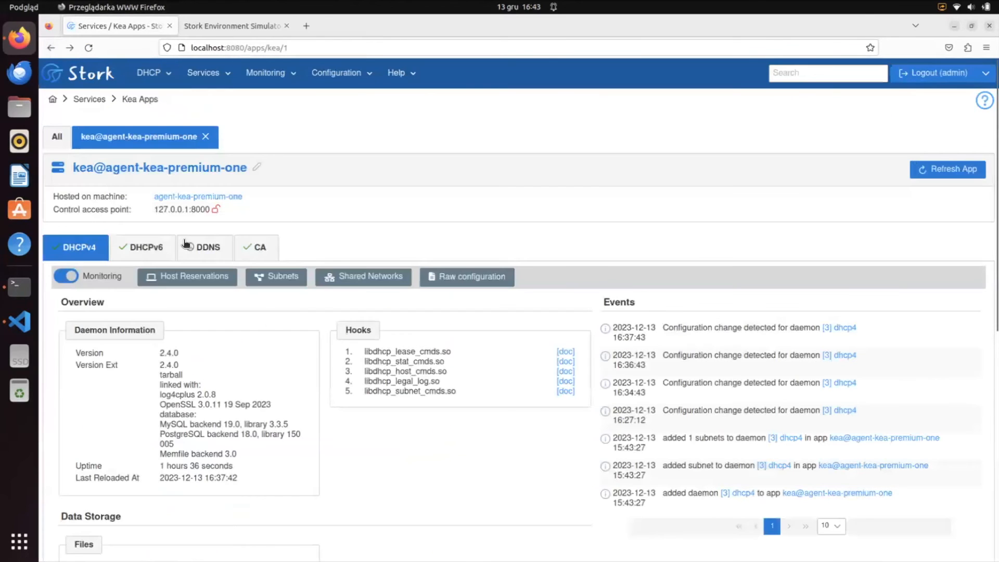
click(289, 284)
mouse_move(111, 223)
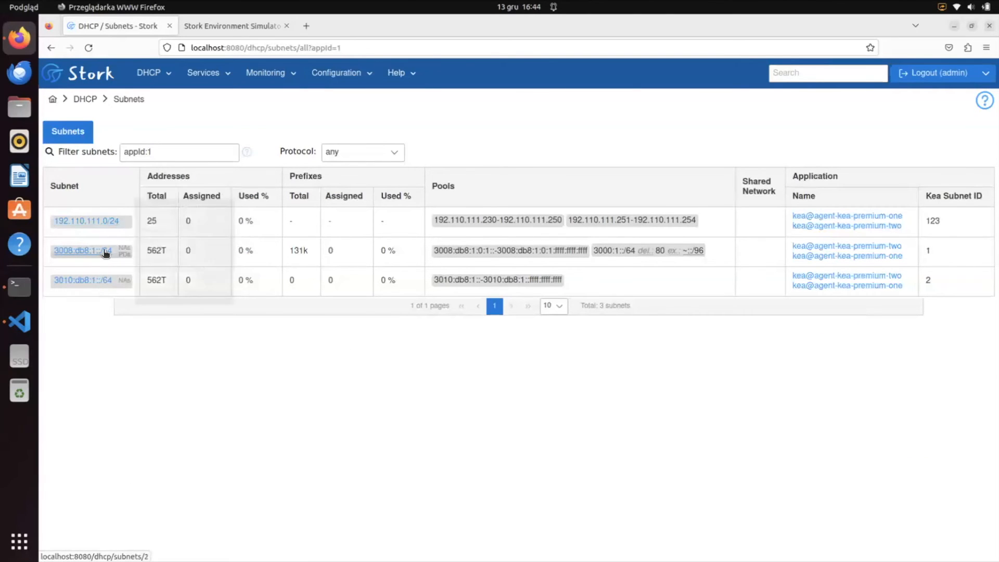
click(102, 250)
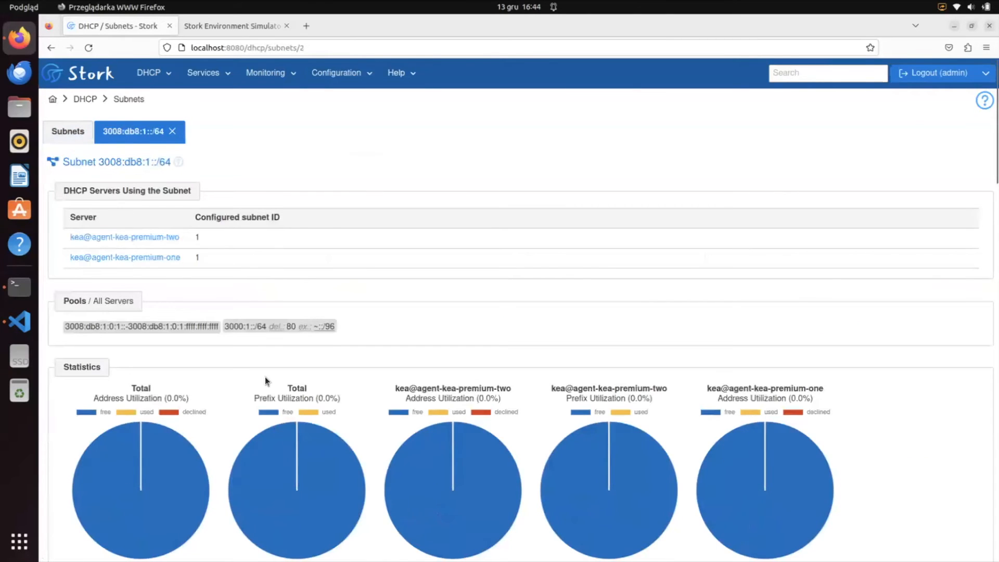
Examine the subnet's utilization statistics, DHCP parameters and DHCP options for both servers.
scroll(264, 377, down, 2)
mouse_move(496, 423)
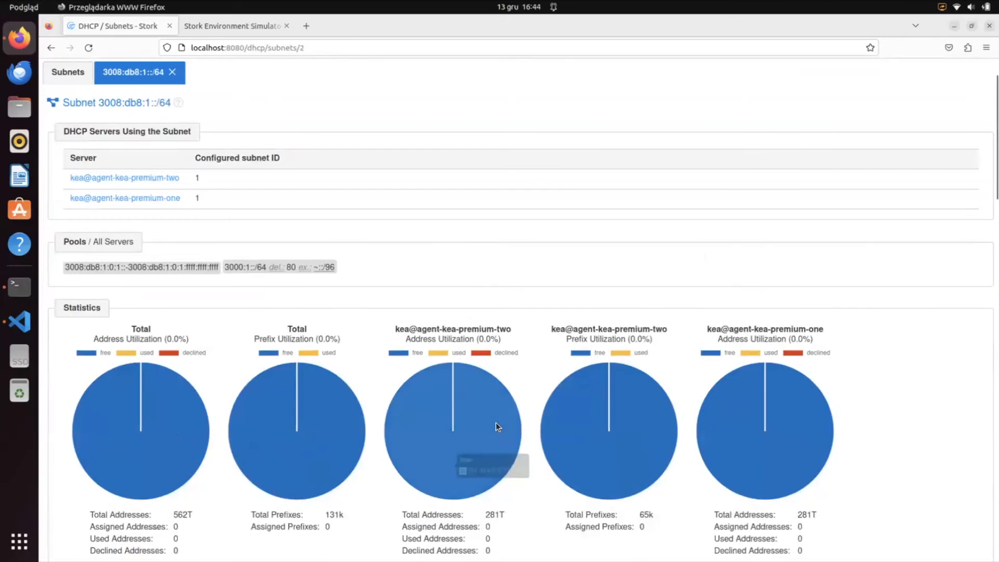
scroll(495, 422, down, 2)
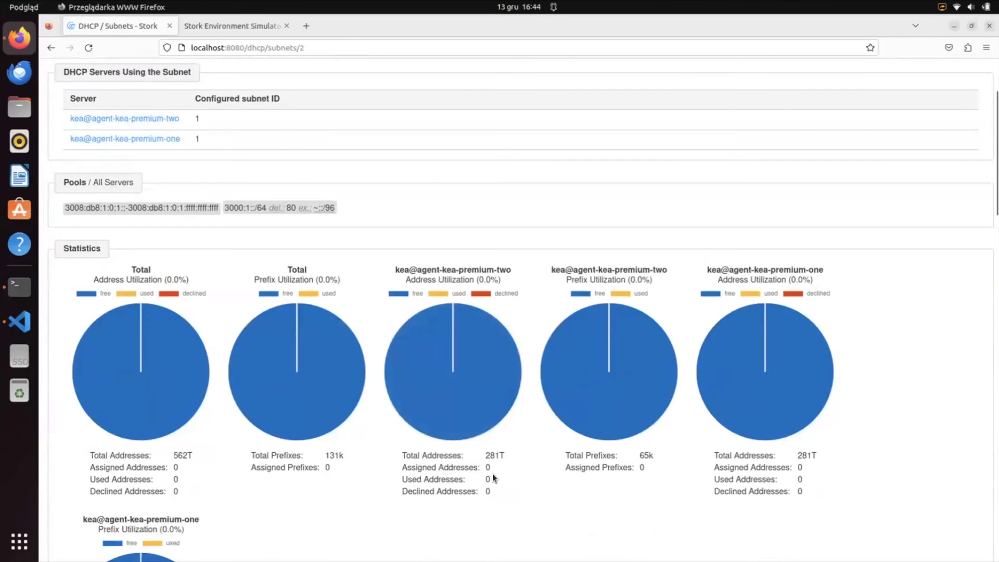
scroll(493, 474, down, 4)
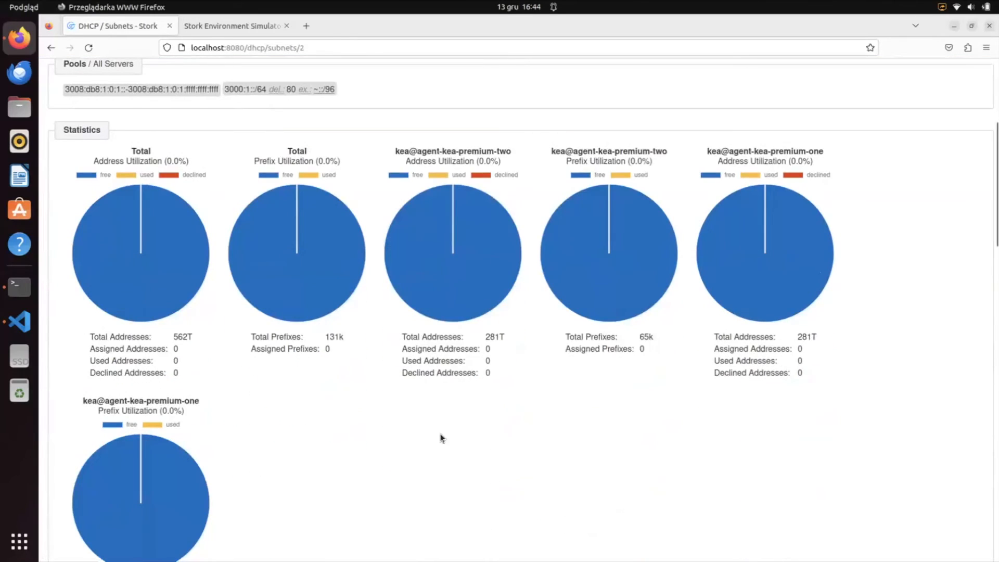
scroll(440, 438, down, 10)
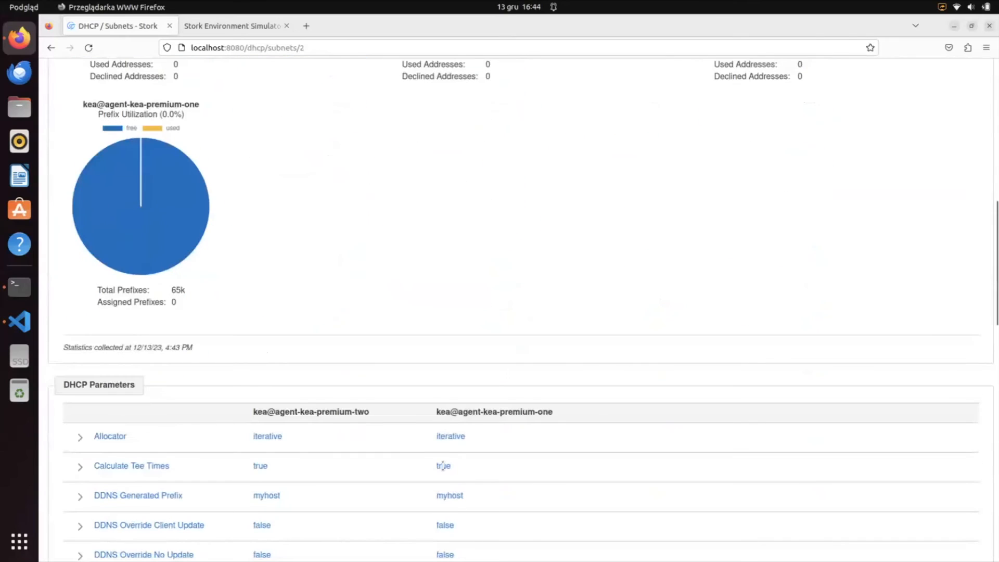
scroll(443, 465, down, 20)
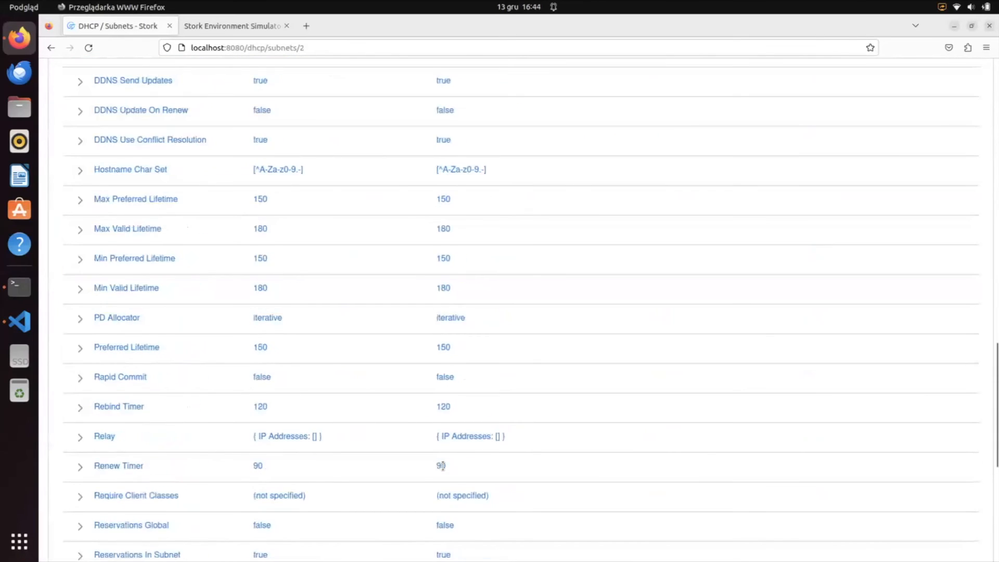
scroll(443, 469, down, 2)
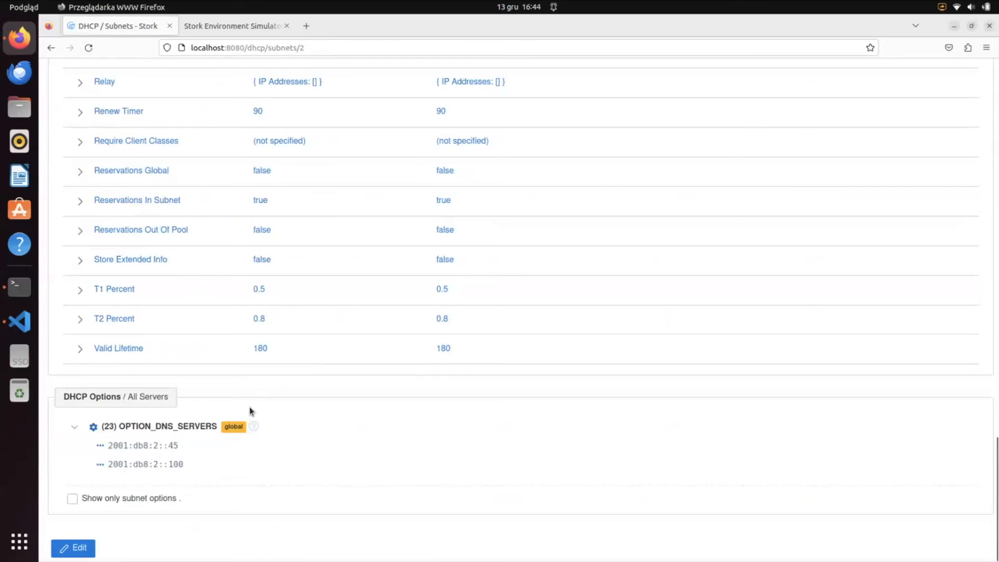
scroll(249, 411, up, 20)
scroll(249, 407, down, 20)
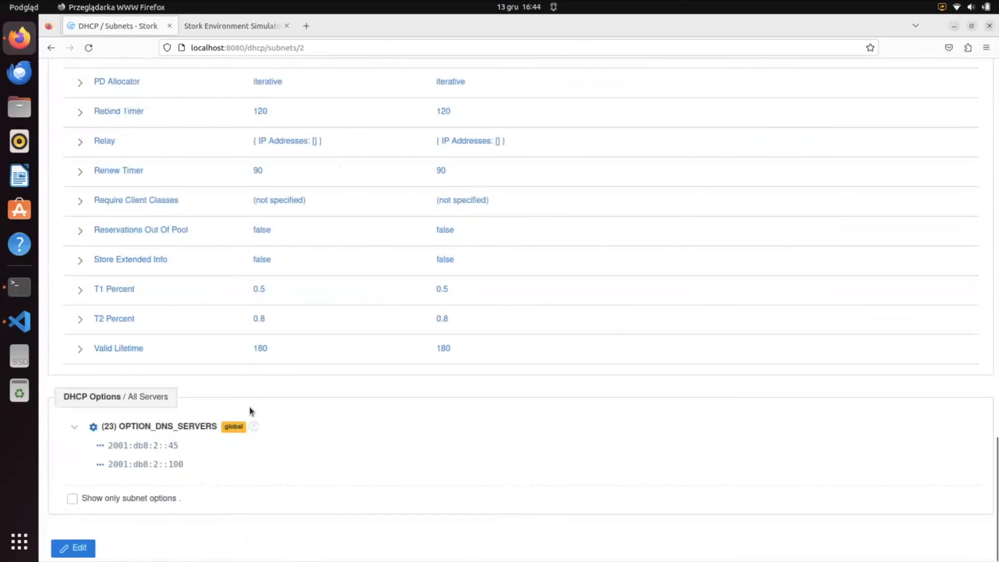
Open the 3008:db8:1::/64 subnet for editing and add the (23) OPTION_DNS_SERVERS DHCP option.
click(78, 548)
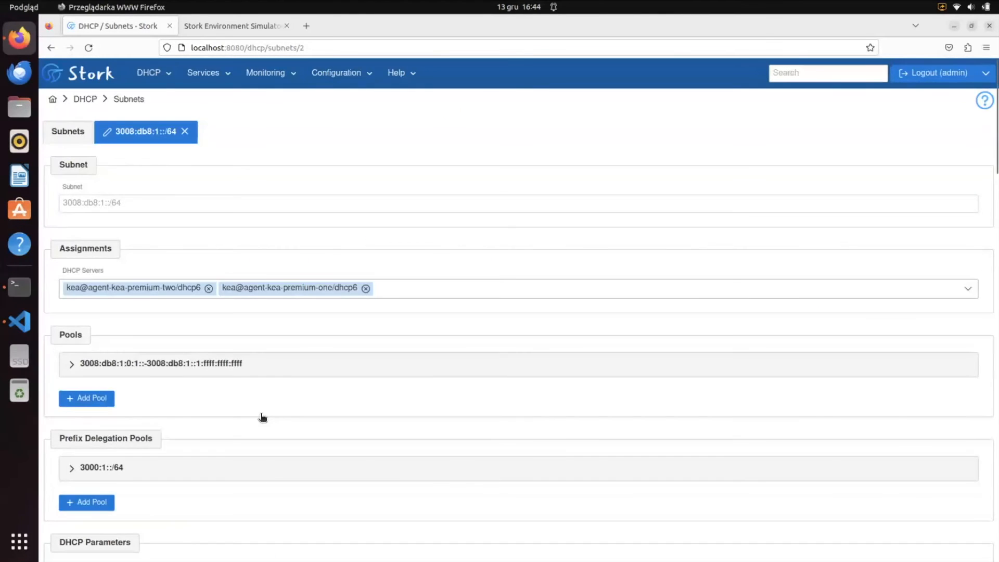
scroll(261, 414, down, 5)
scroll(261, 414, down, 10)
scroll(261, 414, down, 10)
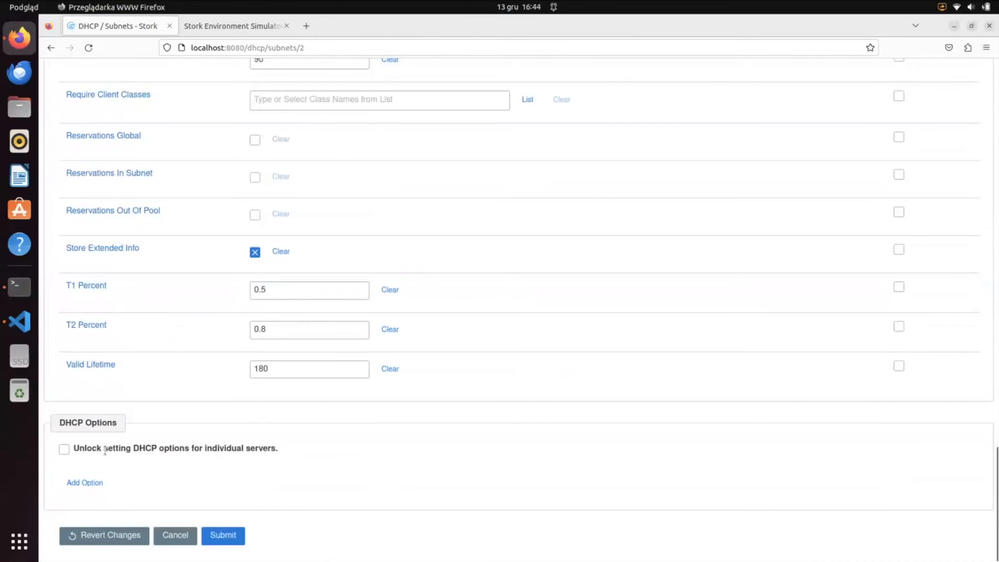
click(104, 482)
scroll(275, 396, down, 3)
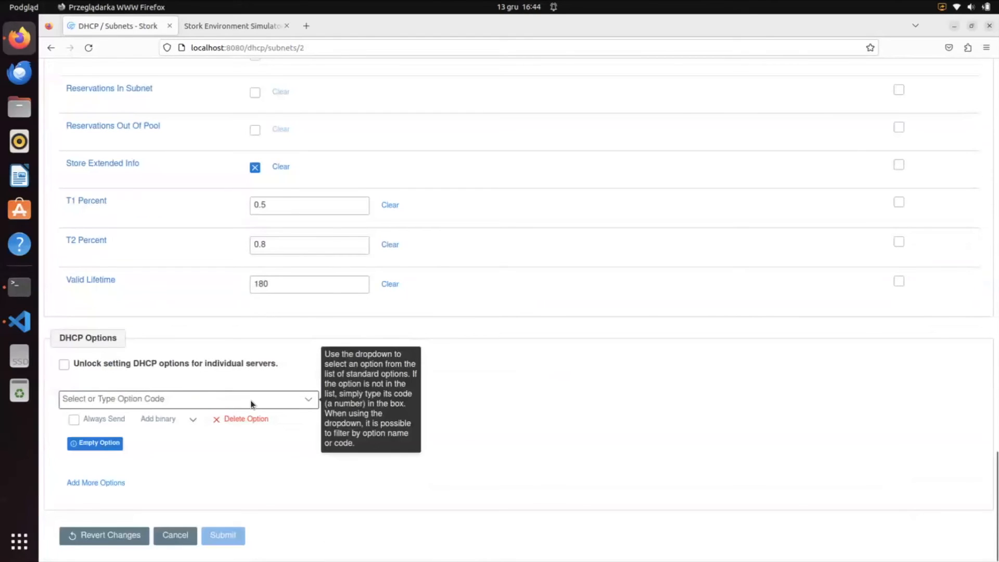
click(296, 403)
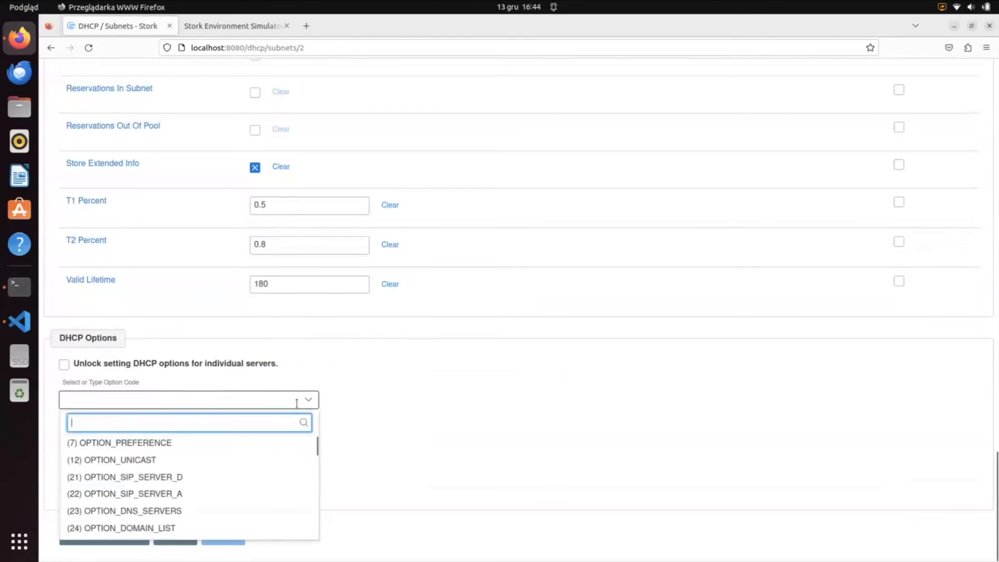
click(211, 510)
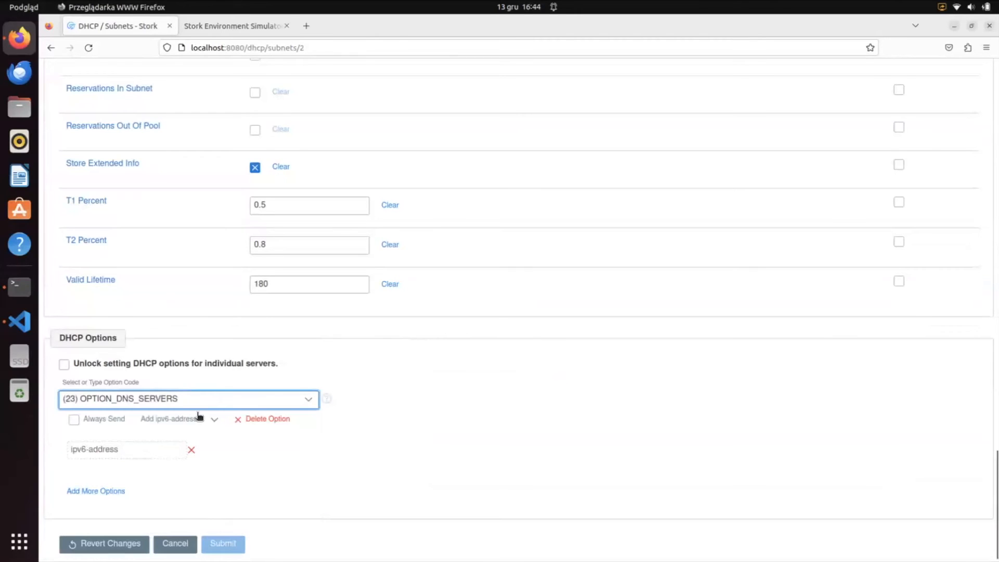
Set the DNS servers option's IPv6 address to 2001:db8:1::1 and submit the subnet changes.
click(125, 450)
text(2001)
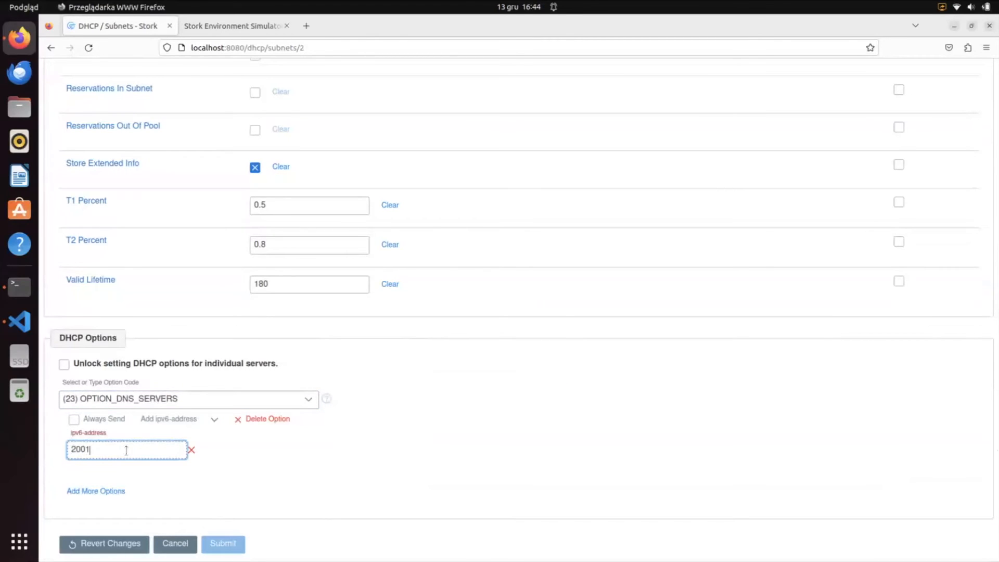
text(:db8:1::1)
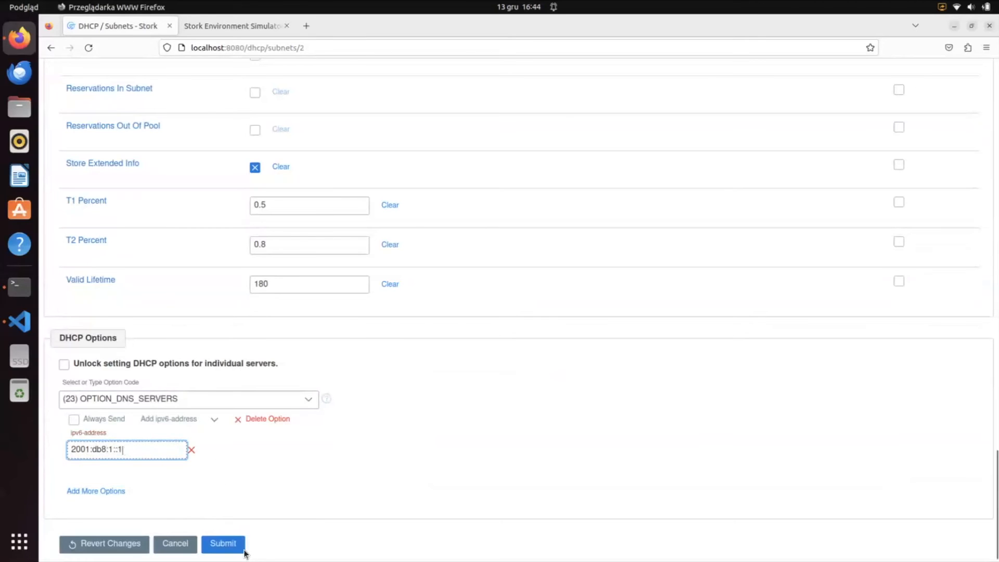
click(224, 545)
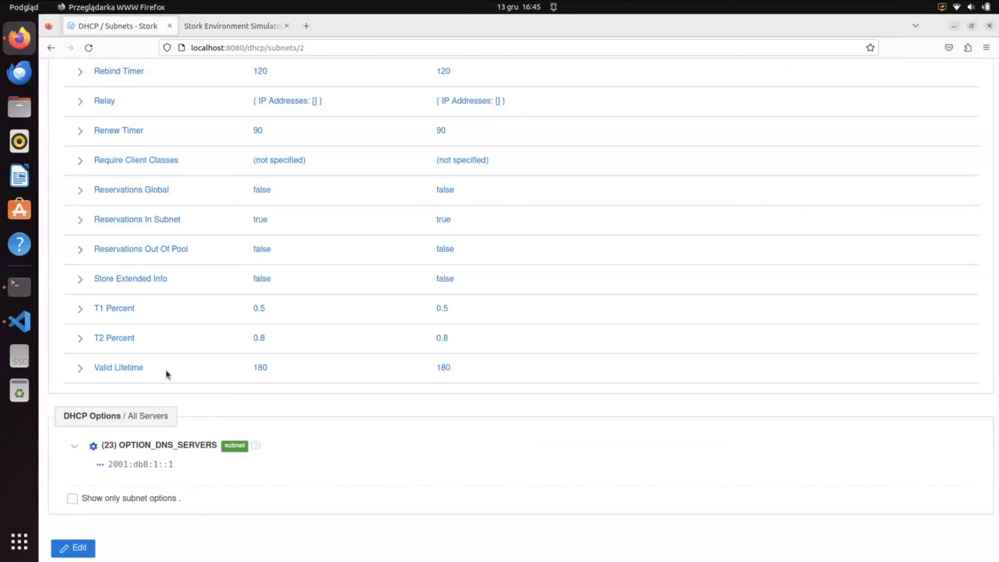
Expand the T1 Percent parameter to compare its subnet and global values, and collapse it again.
click(79, 310)
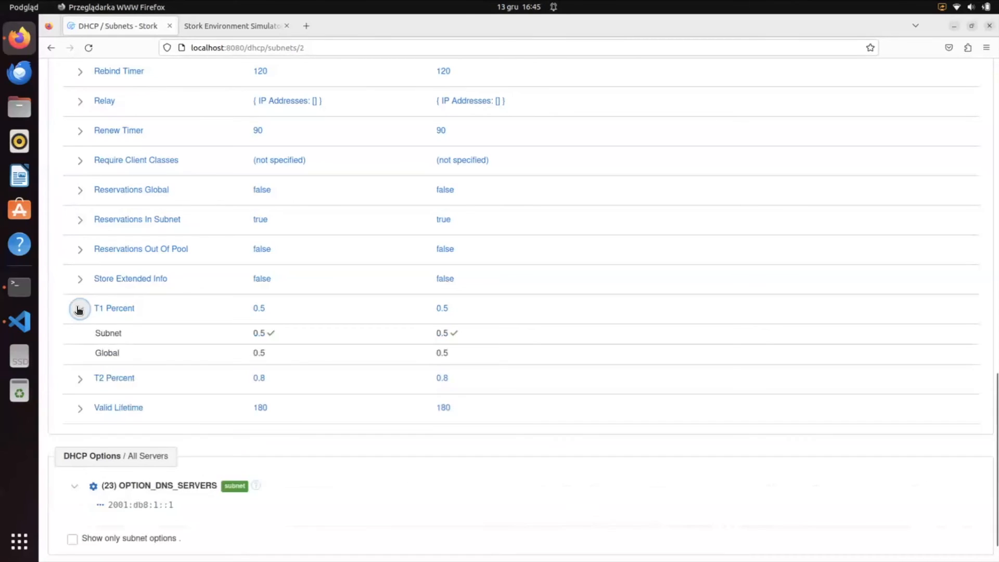
click(80, 309)
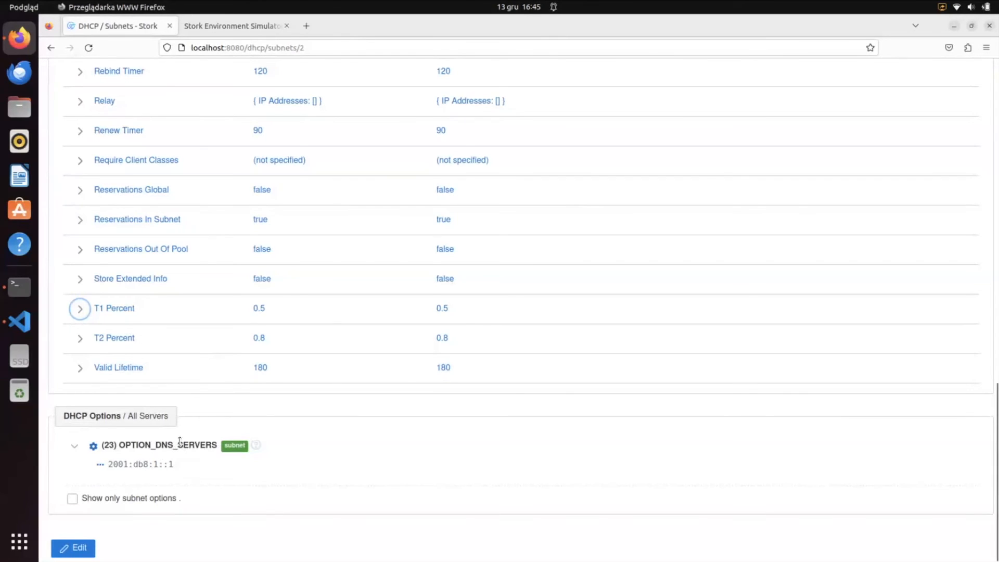
Reopen the subnet for editing and switch separate per-server T1 Percent values on and back off.
click(86, 549)
scroll(175, 427, down, 15)
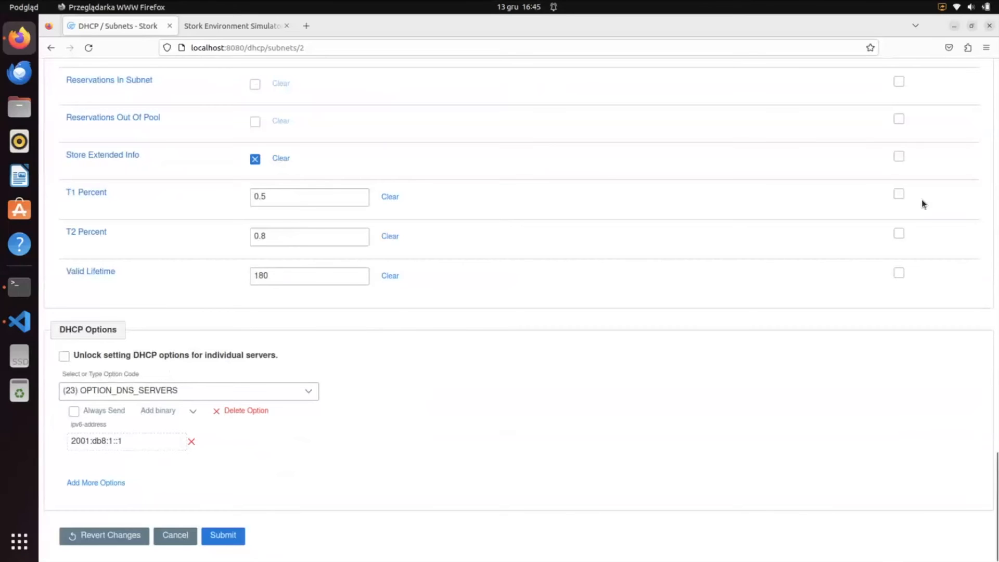
click(899, 194)
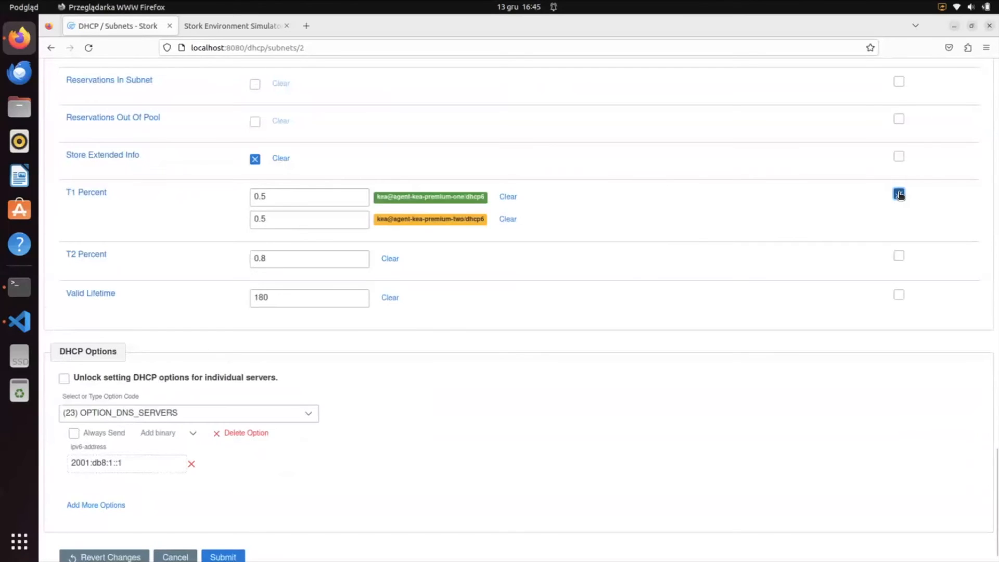
click(900, 195)
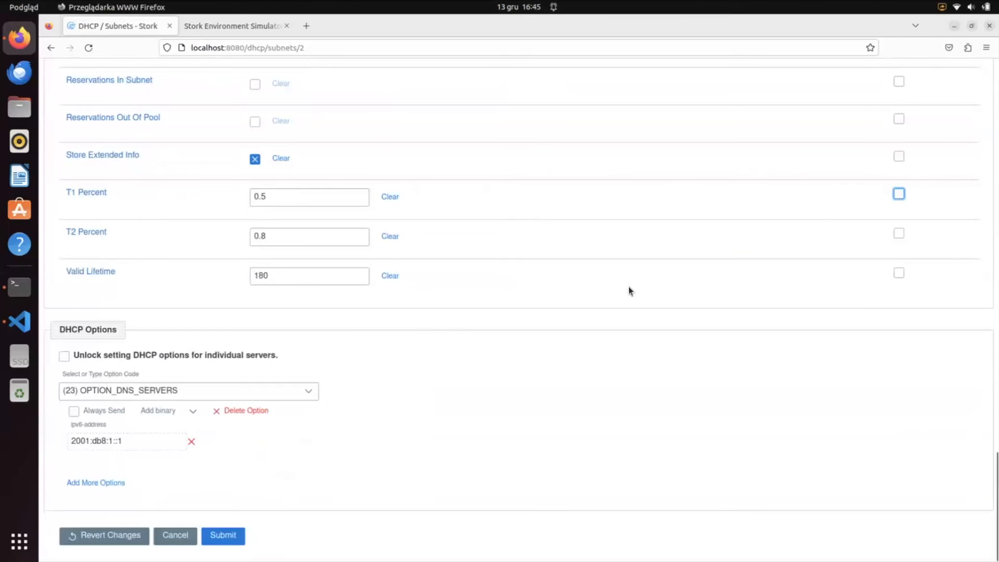
Unlock DHCP options for individual servers, set the DNS server address for kea@agent-kea-premium-two to 2001:db8:1::2, and submit.
click(64, 356)
scroll(212, 373, down, 3)
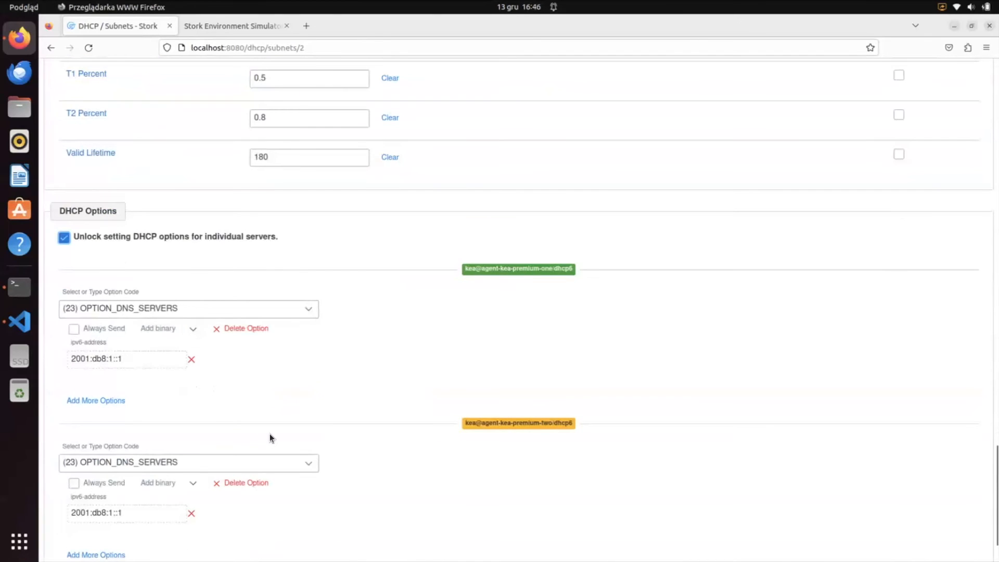
scroll(270, 433, down, 2)
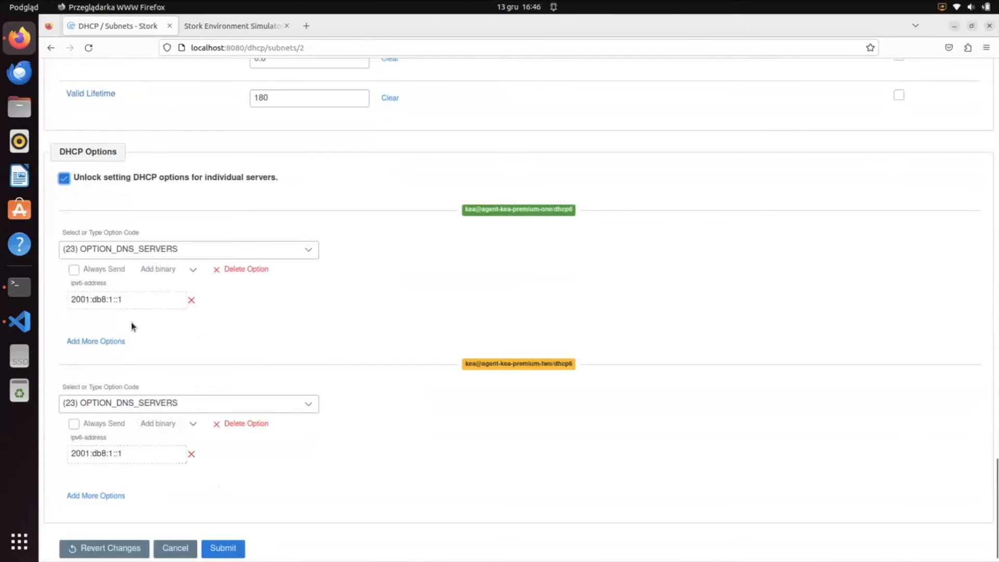
click(128, 455)
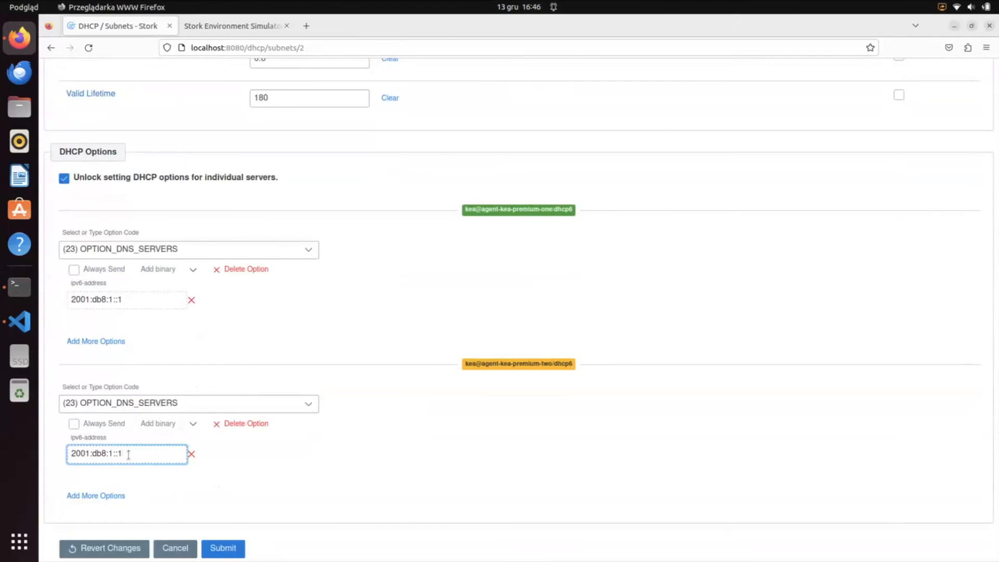
key(BackSpace)
text(2)
click(303, 451)
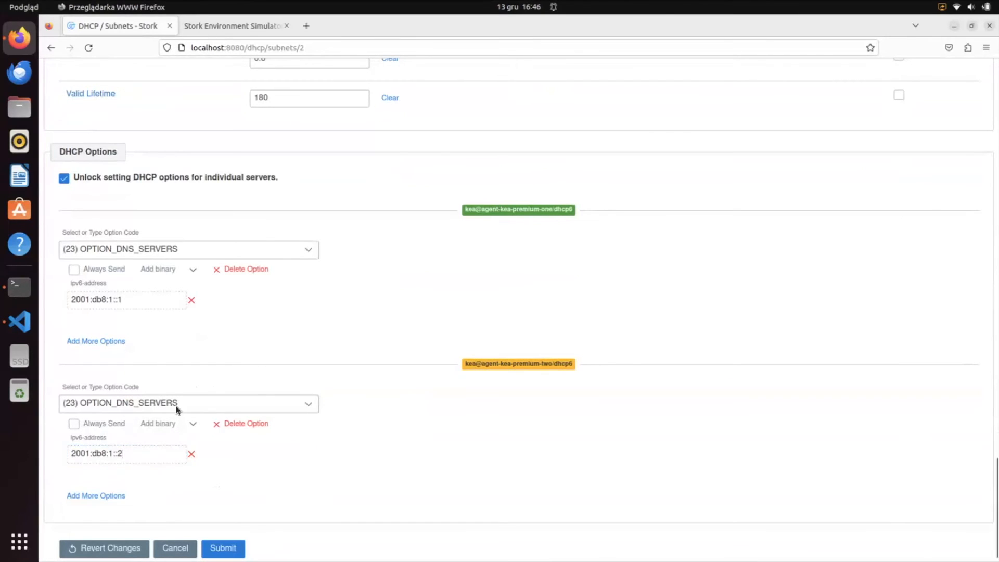
click(233, 548)
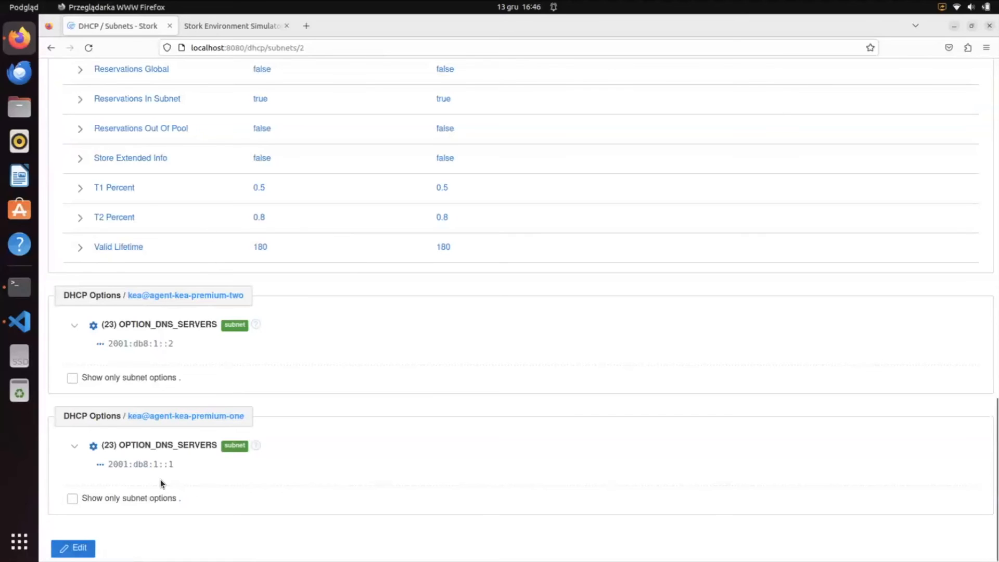
Reopen the subnet for editing and delete the OPTION_DNS_SERVERS option of kea@agent-kea-premium-one.
click(84, 548)
scroll(179, 398, down, 20)
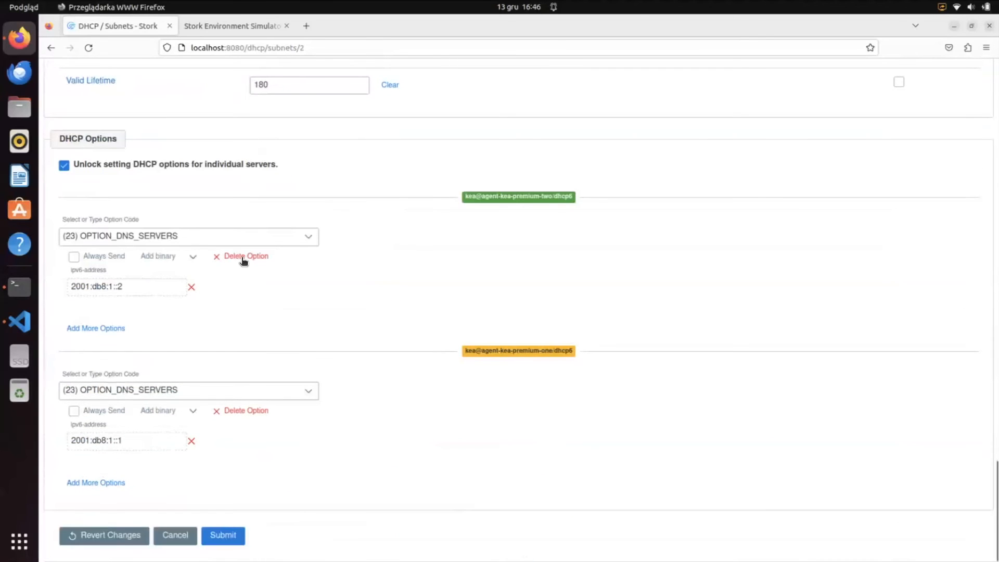
click(247, 410)
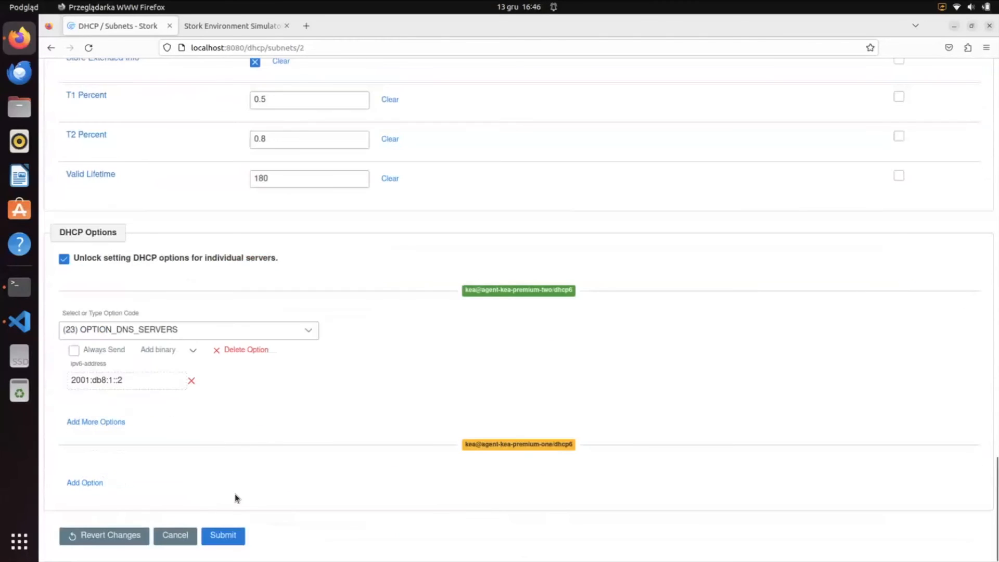
Add the (7) OPTION_PREFERENCE option with value 7 for kea@agent-kea-premium-one and submit the subnet.
click(86, 483)
click(173, 486)
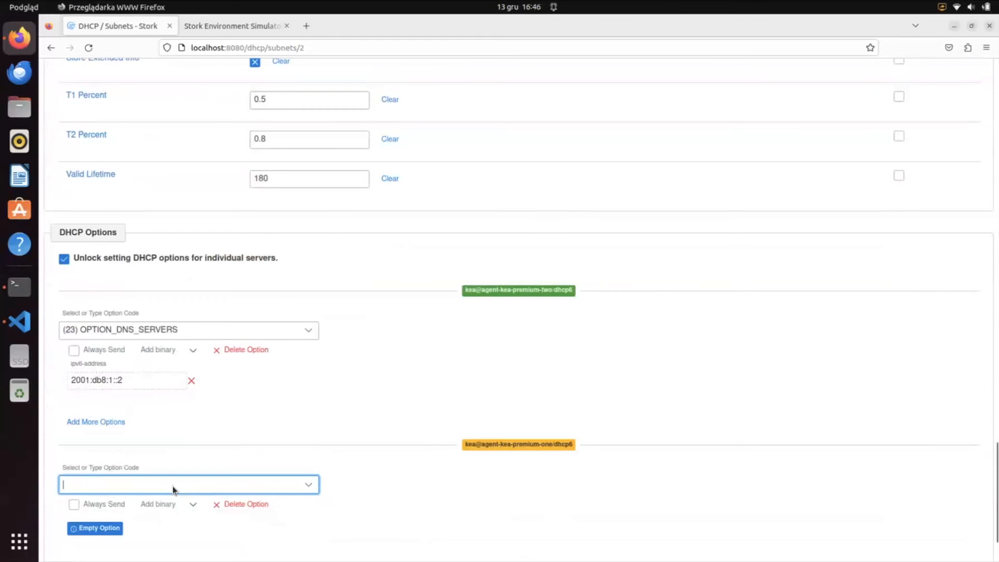
scroll(174, 483, down, 3)
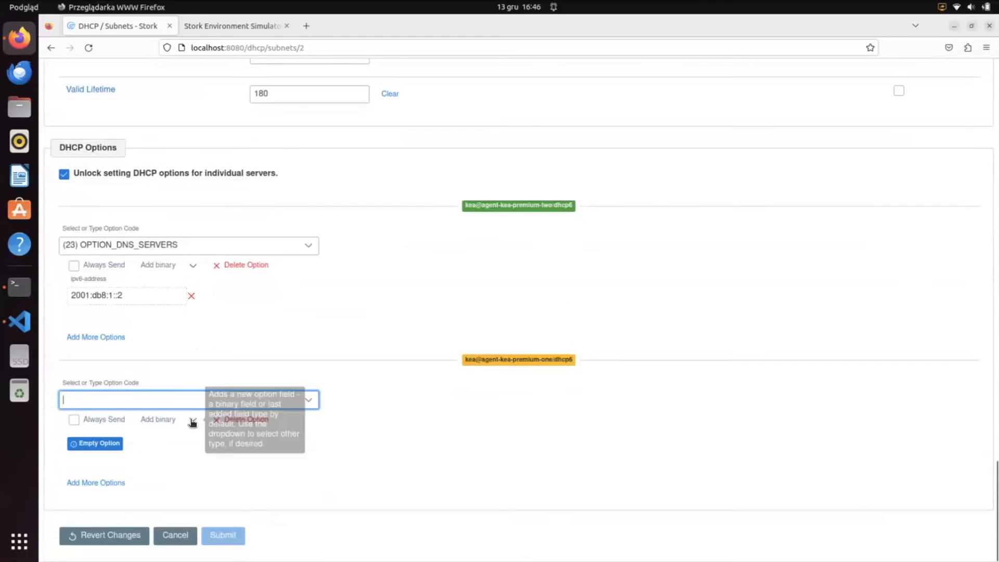
click(193, 422)
click(334, 444)
click(292, 397)
click(308, 400)
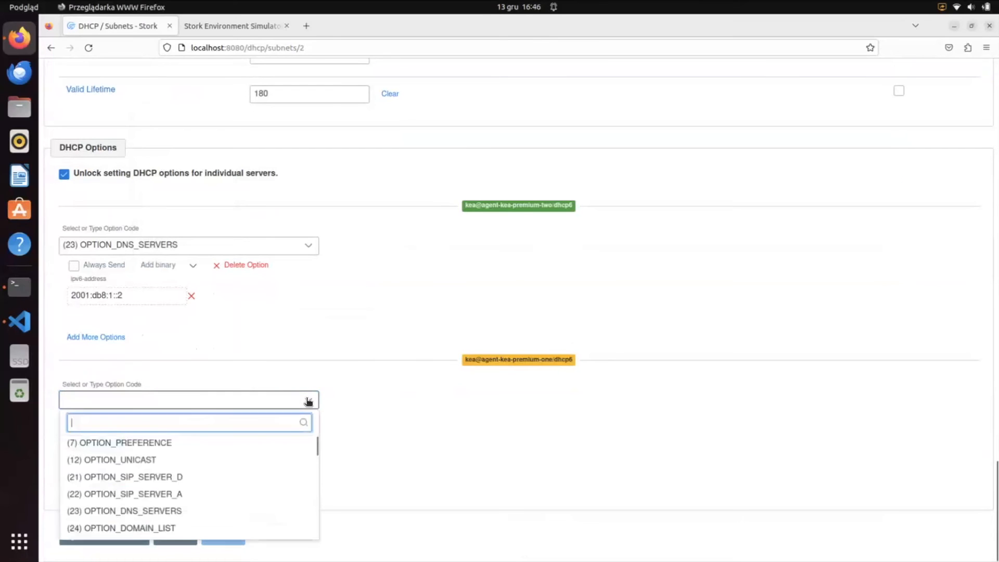
click(201, 448)
click(116, 452)
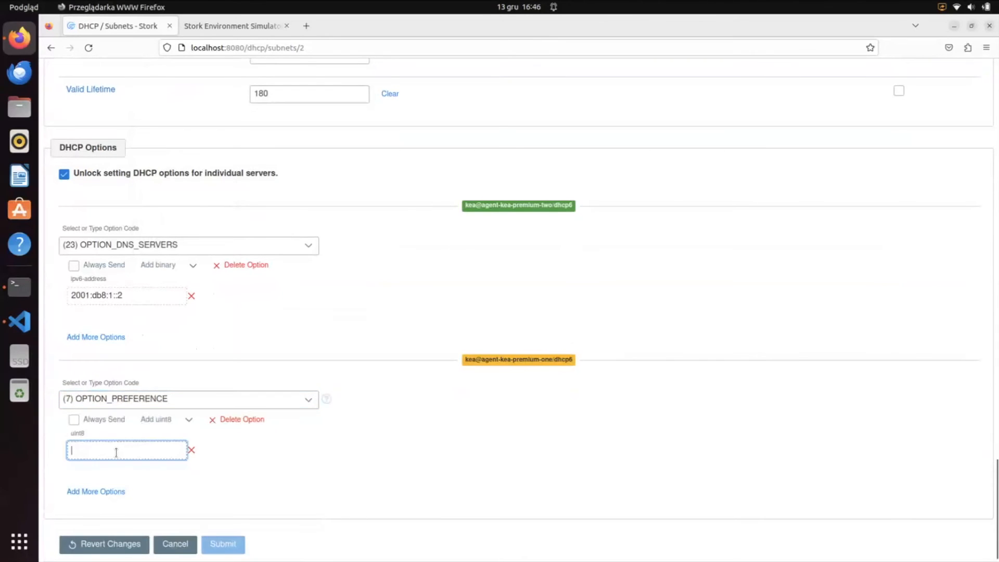
text(7)
click(221, 543)
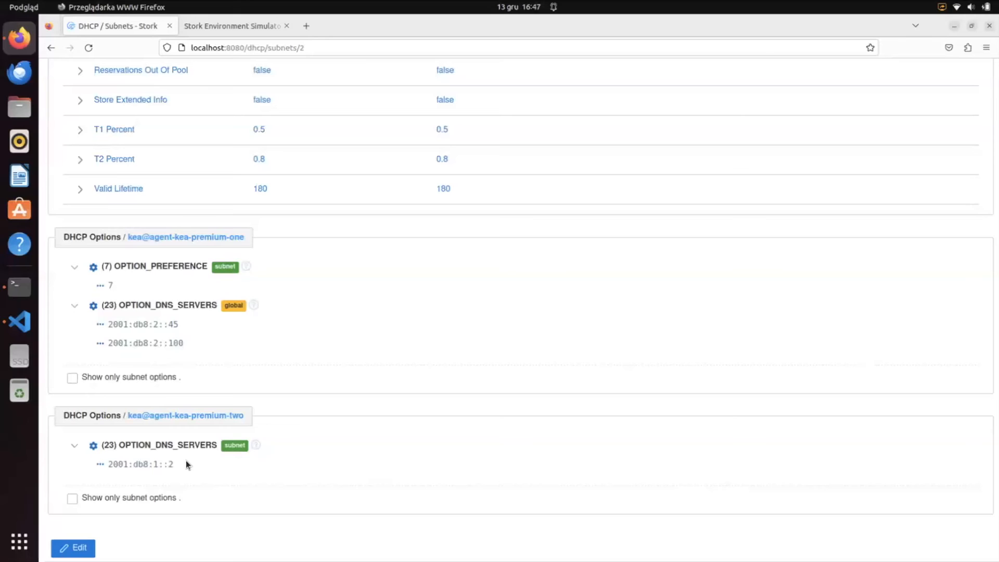
Reopen the subnet for editing and turn off setting DHCP options for individual servers.
click(91, 545)
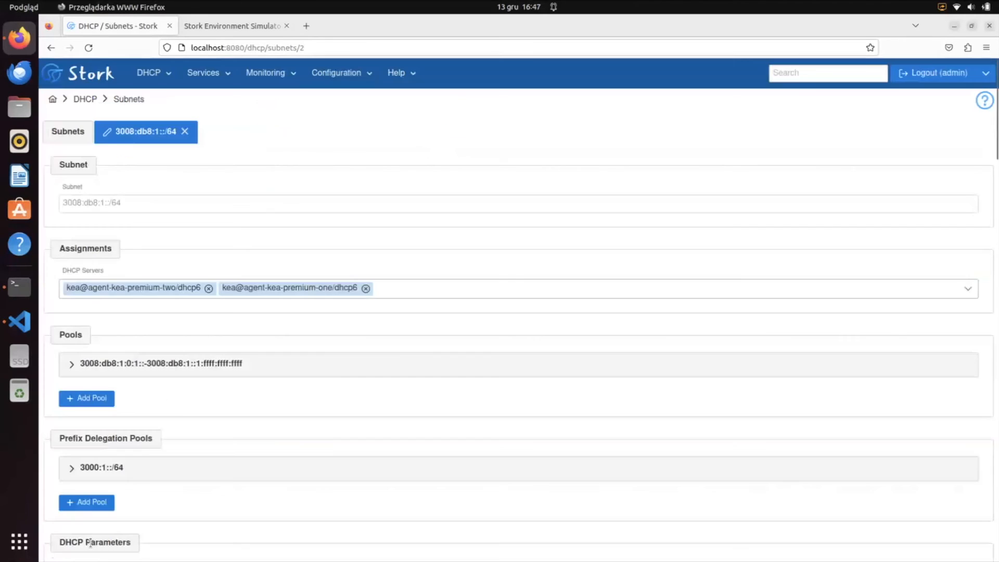
scroll(182, 394, down, 20)
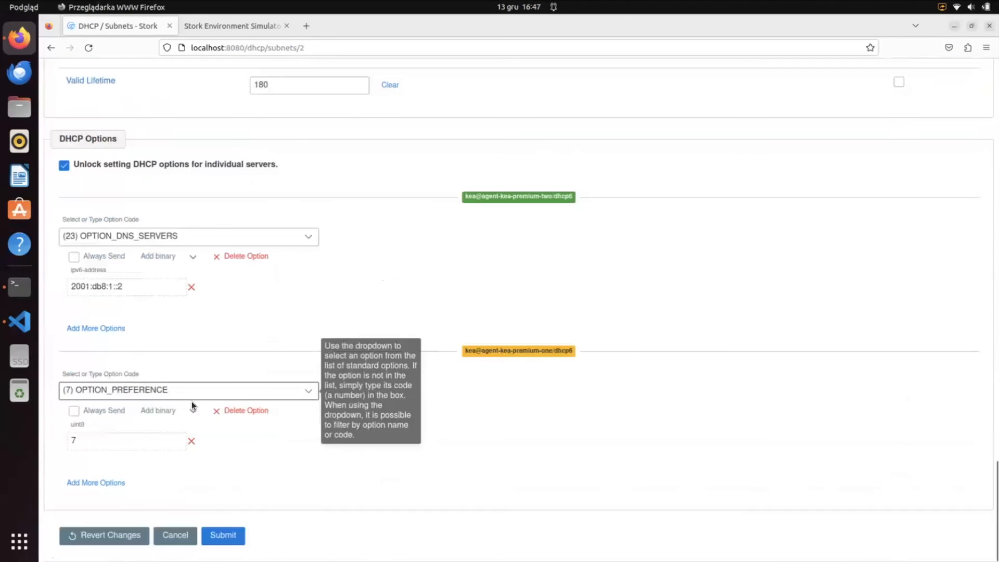
click(65, 167)
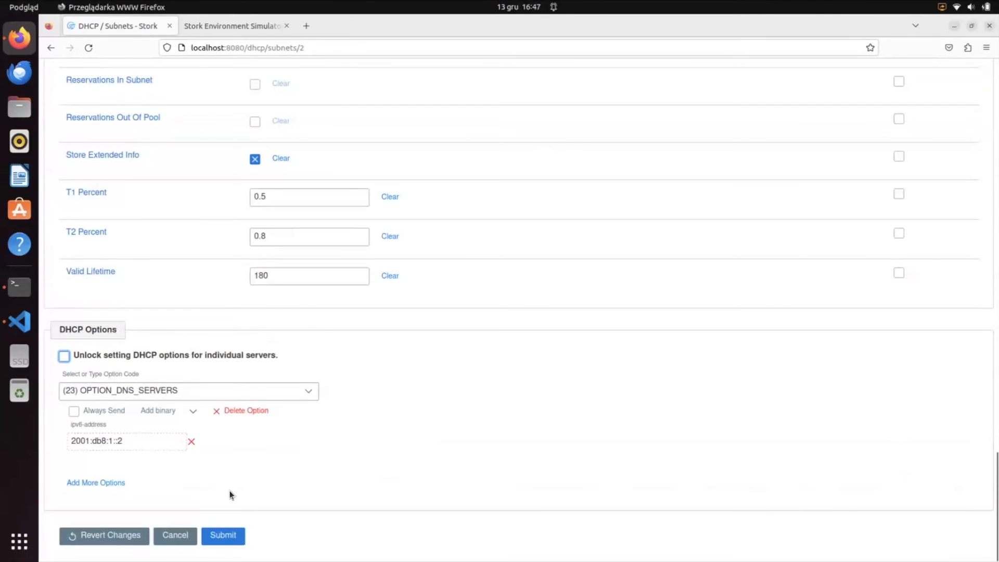
Submit the subnet with DHCP options shared by all servers and review its saved configuration.
click(225, 534)
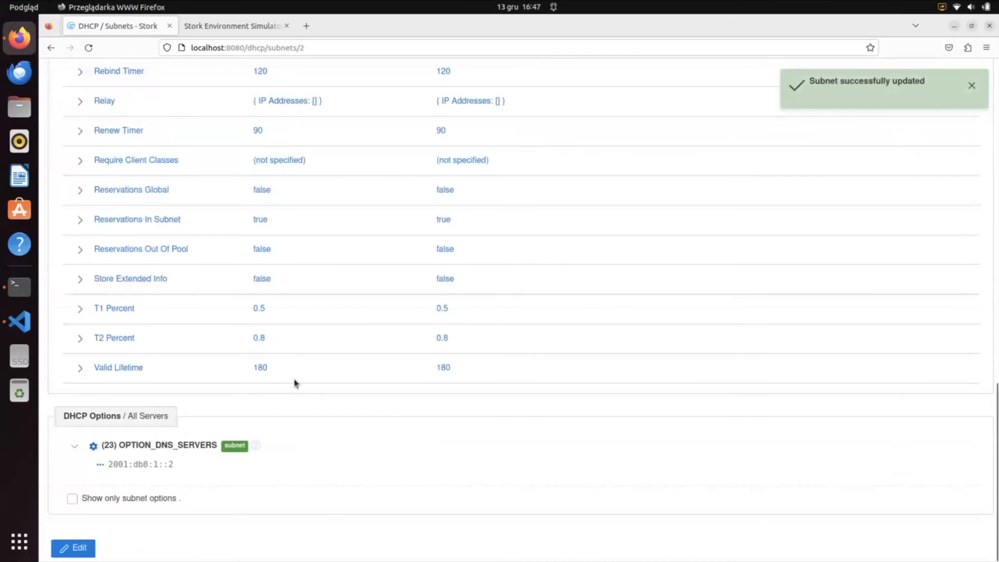
scroll(295, 383, up, 15)
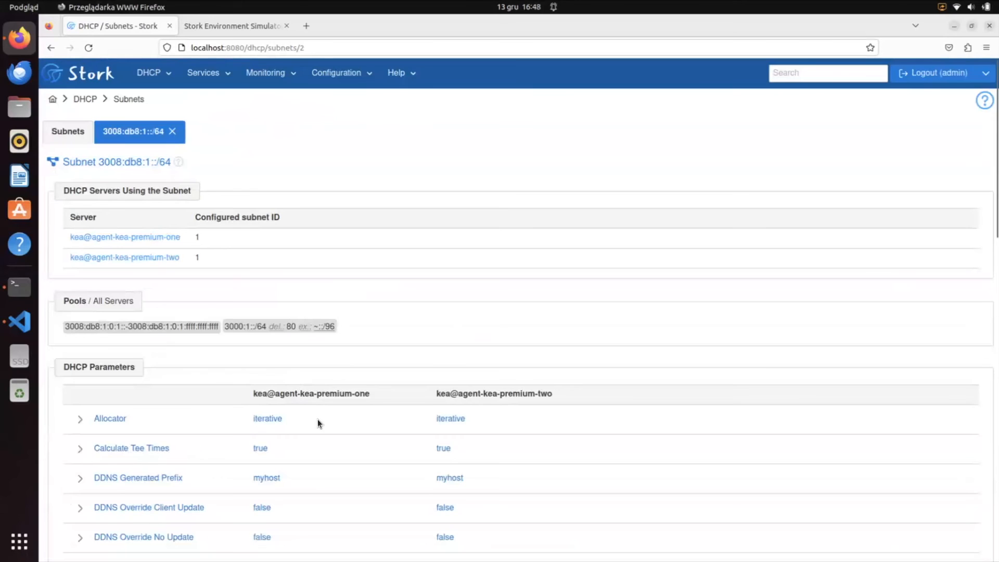
scroll(318, 422, down, 15)
scroll(317, 419, up, 15)
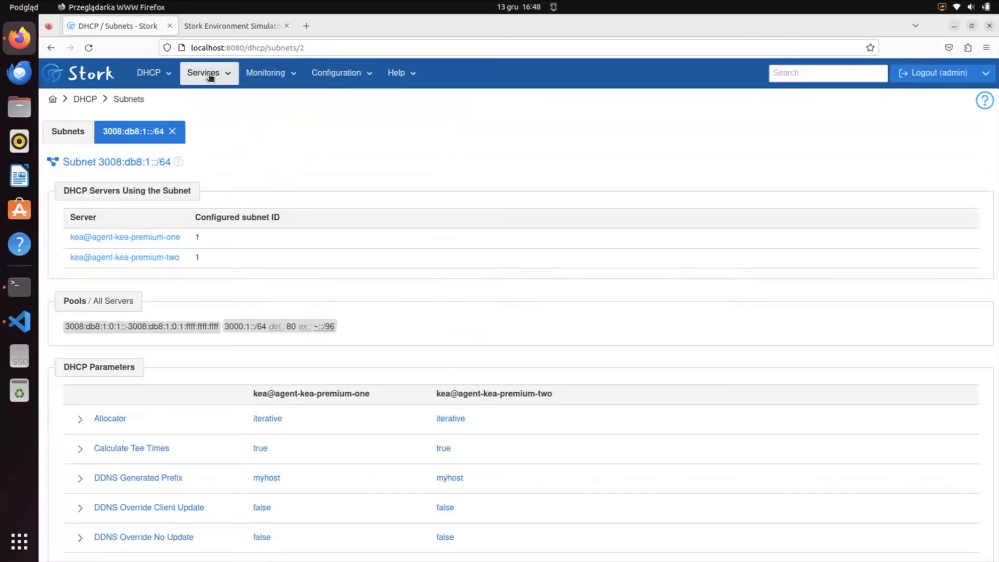
Resynchronize the Kea configurations from the Kea apps list, confirm the operation and dismiss the notification.
click(210, 77)
click(214, 97)
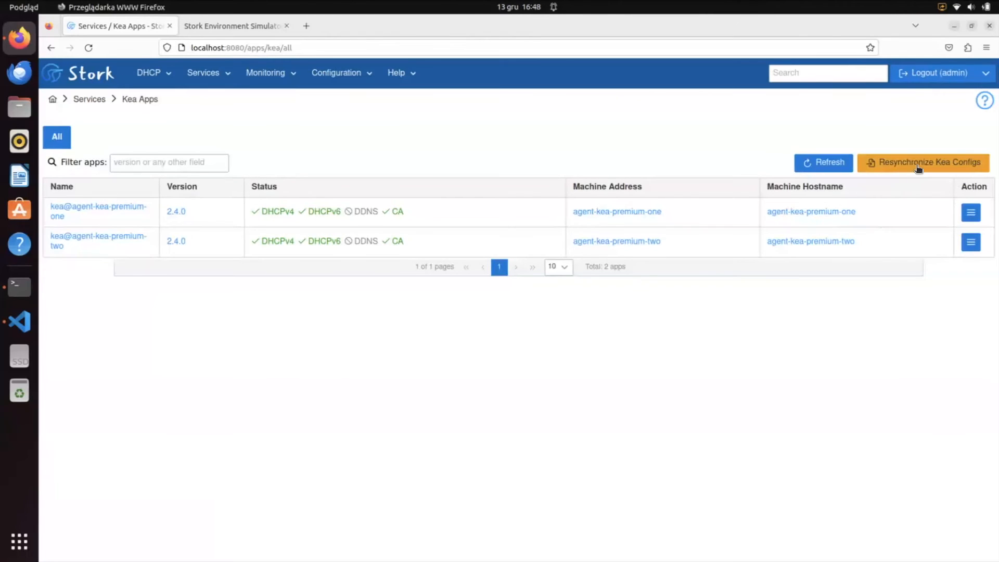
click(211, 73)
click(930, 164)
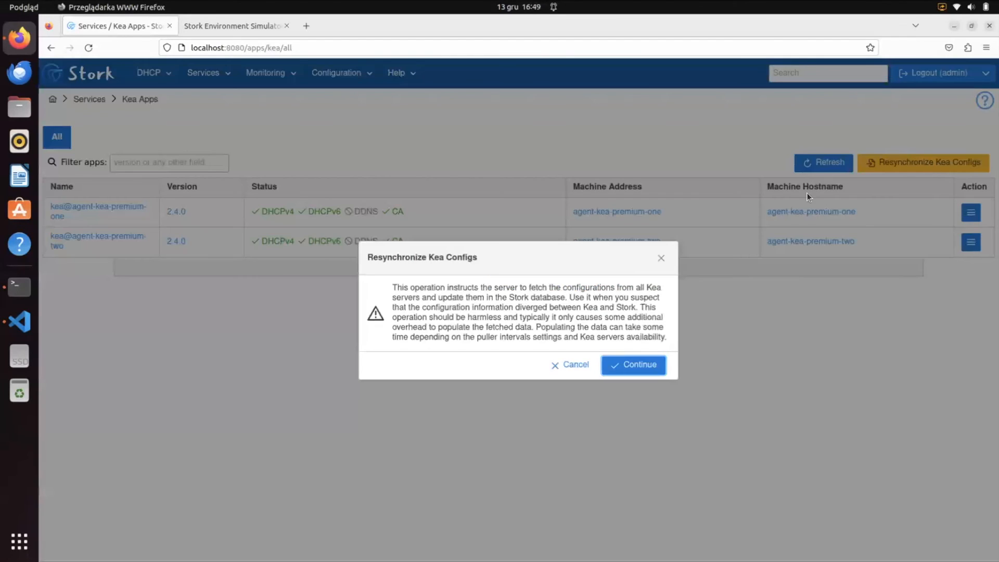
click(651, 367)
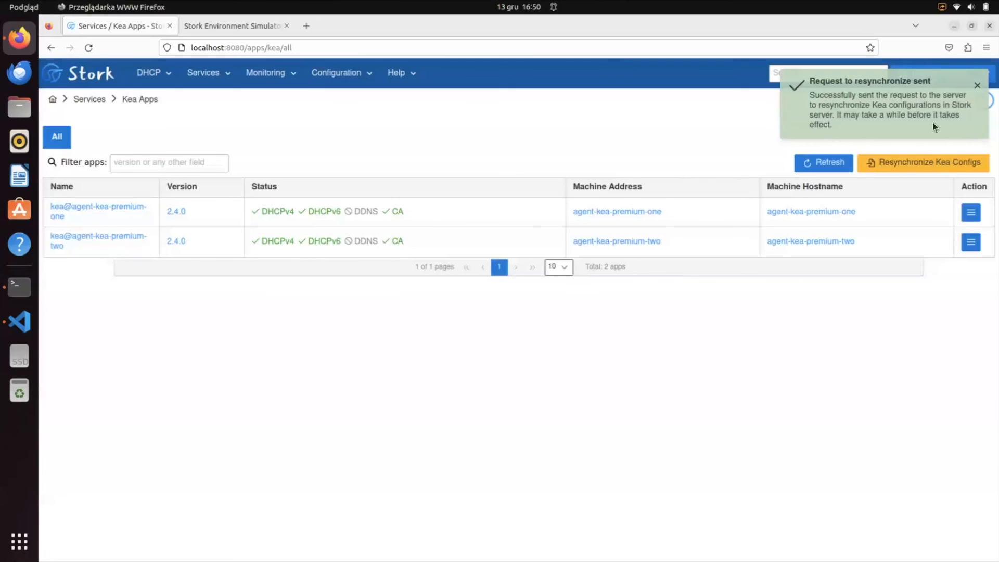
click(978, 86)
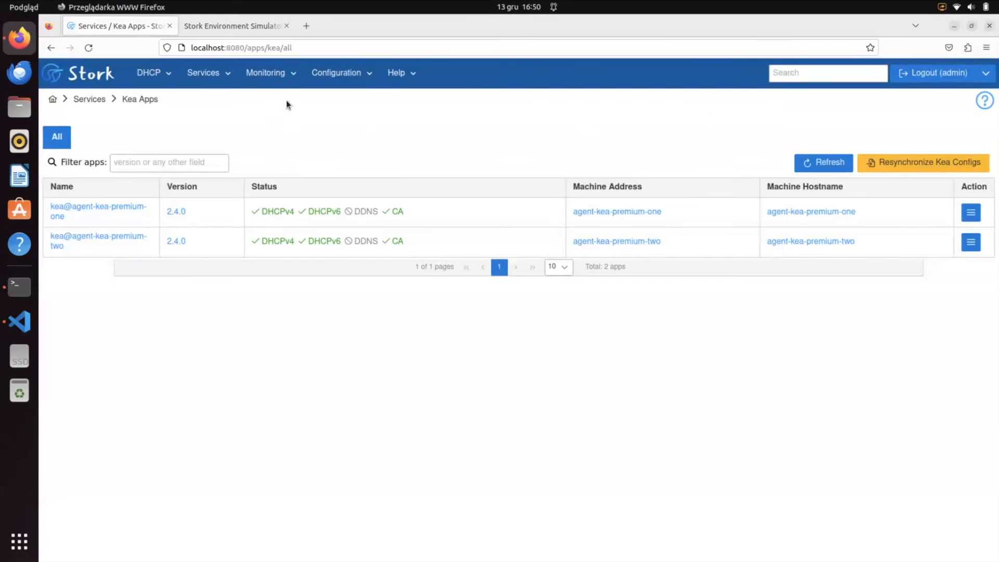
Open the monitoring events, reload the page and examine the newest configuration change entries.
click(284, 75)
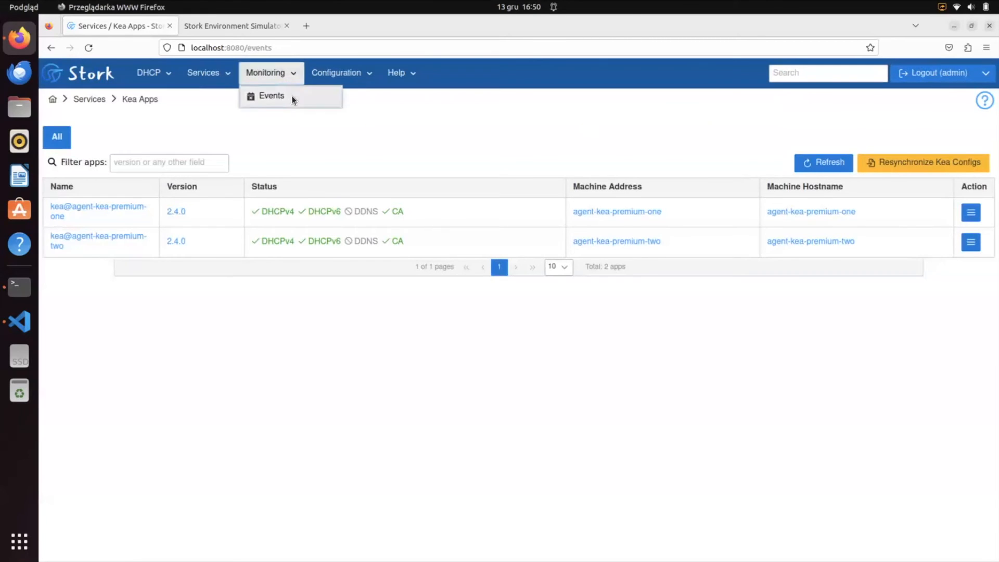
click(292, 95)
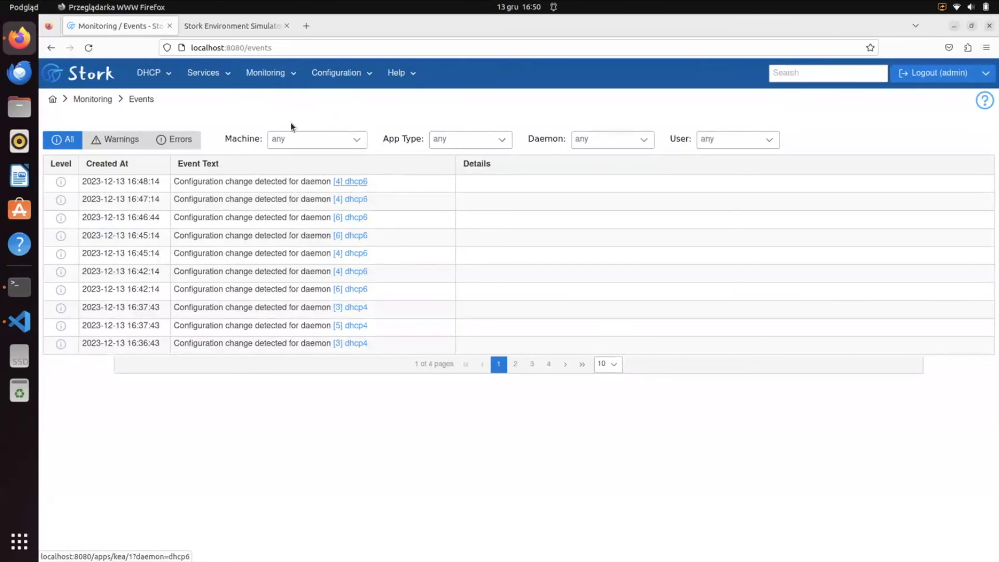
click(92, 46)
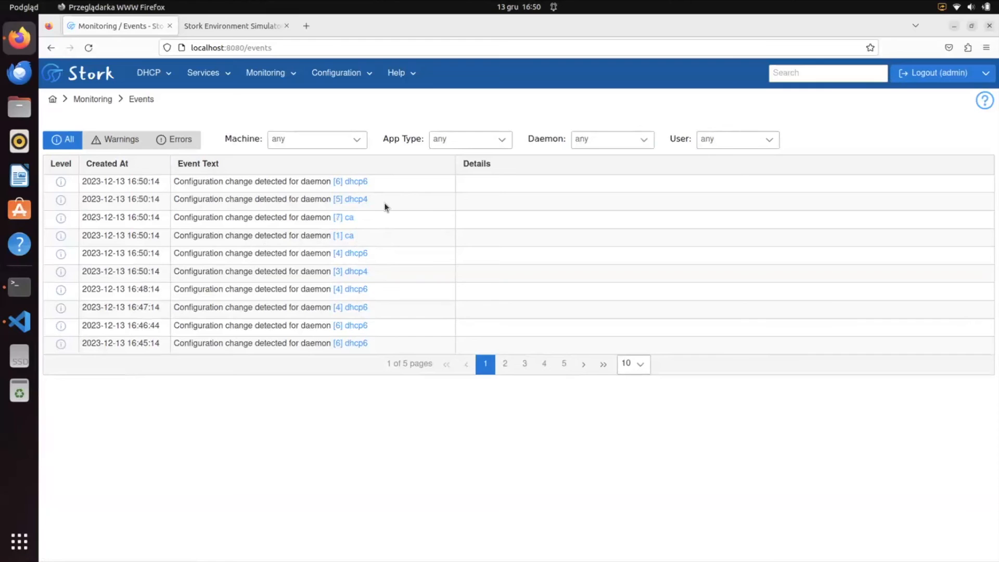
drag(357, 238, 92, 182)
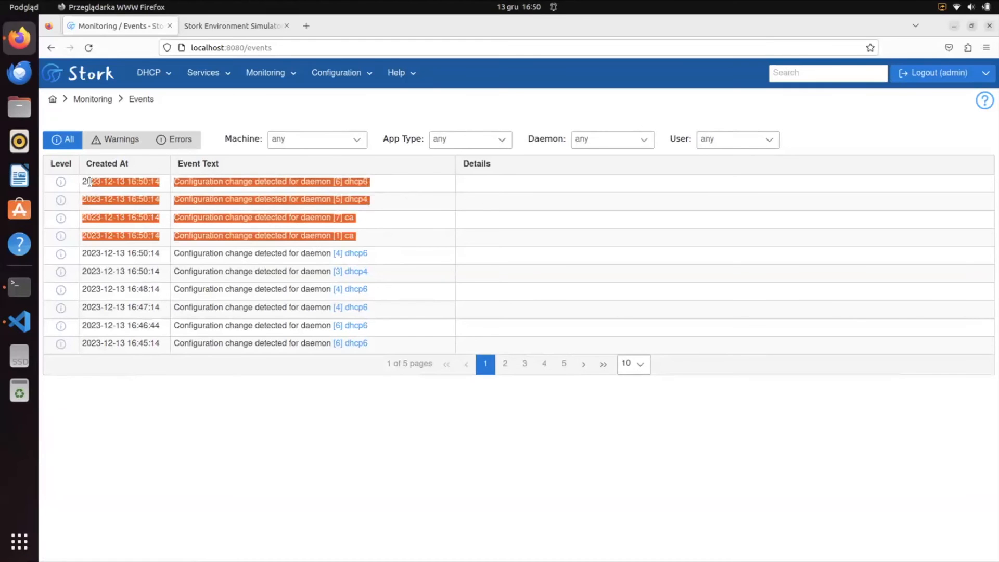
click(400, 214)
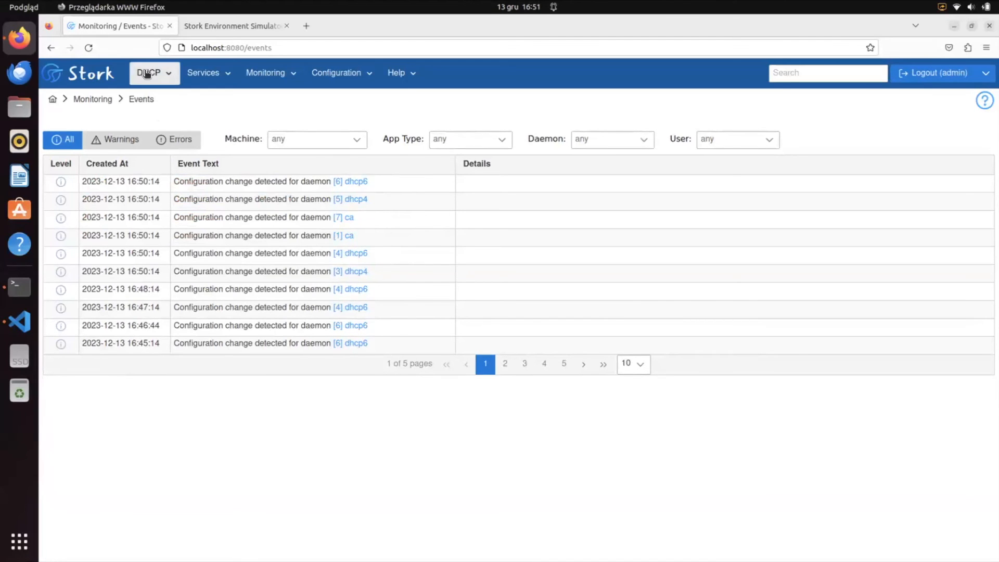
Return to the DHCP dashboard to view the subnets and services status.
click(83, 74)
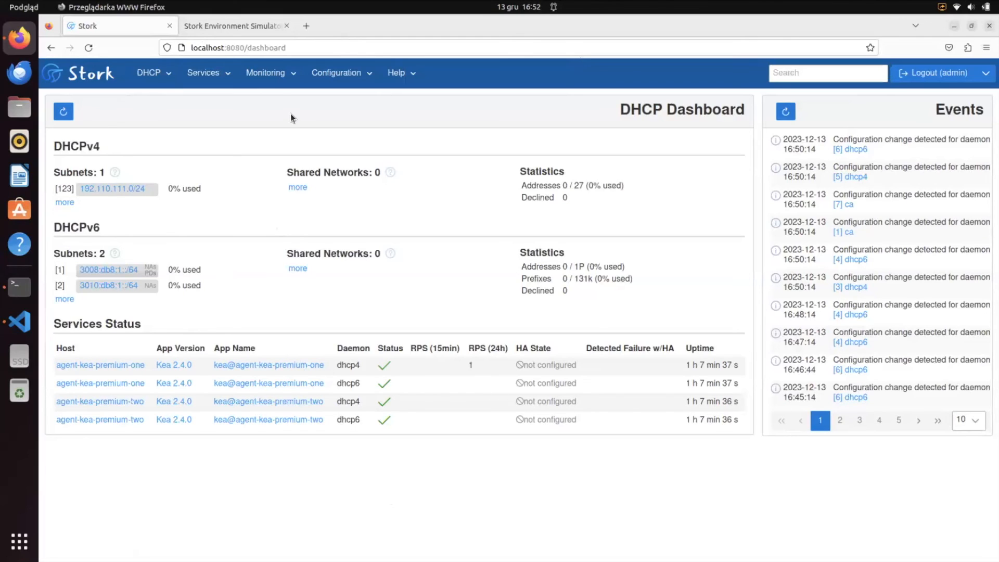
click(238, 50)
click(297, 49)
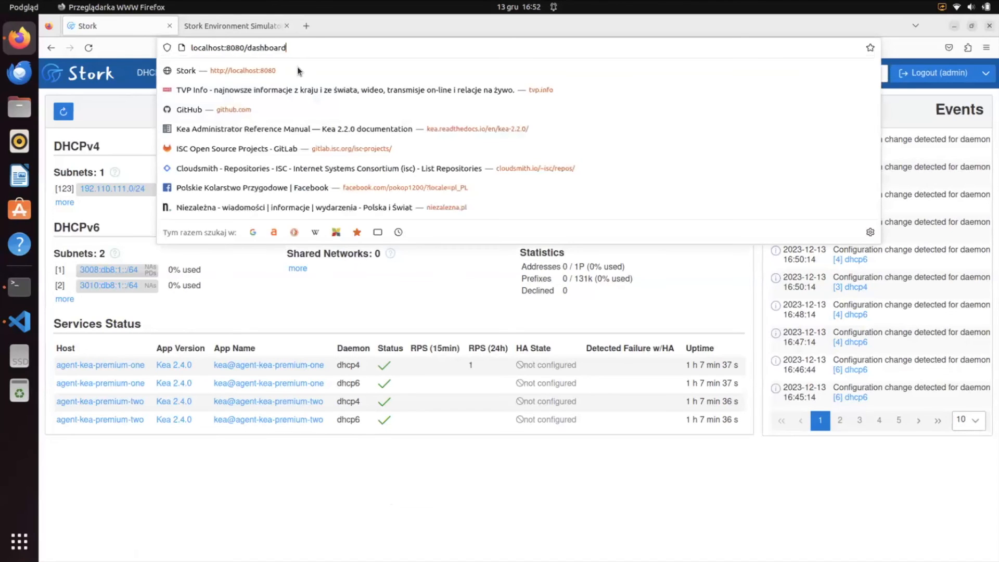
Switch to the Stork Environment Simulator and look through its DHCP traffic, DNS traffic and services manager pages.
click(258, 30)
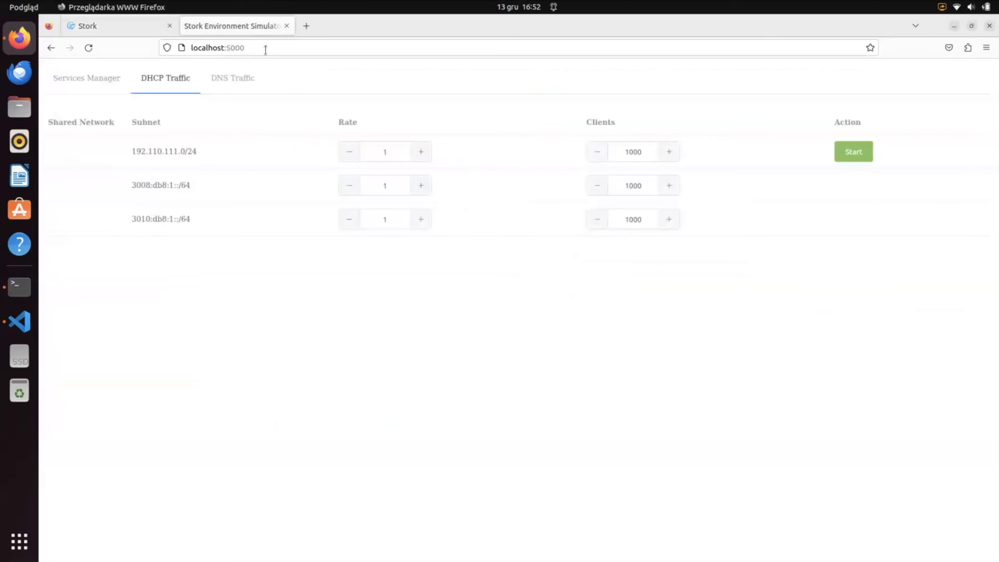
click(266, 48)
click(309, 324)
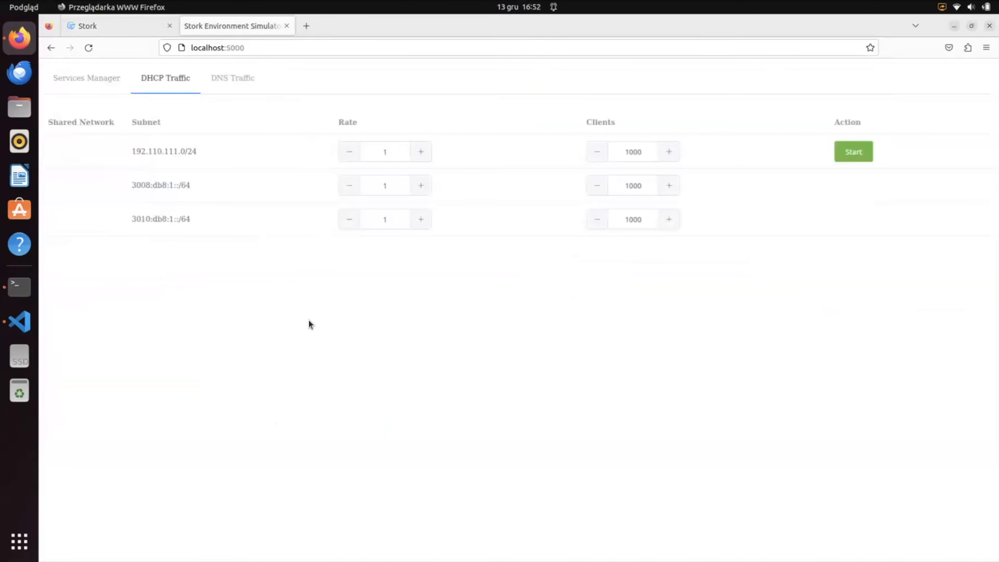
click(88, 78)
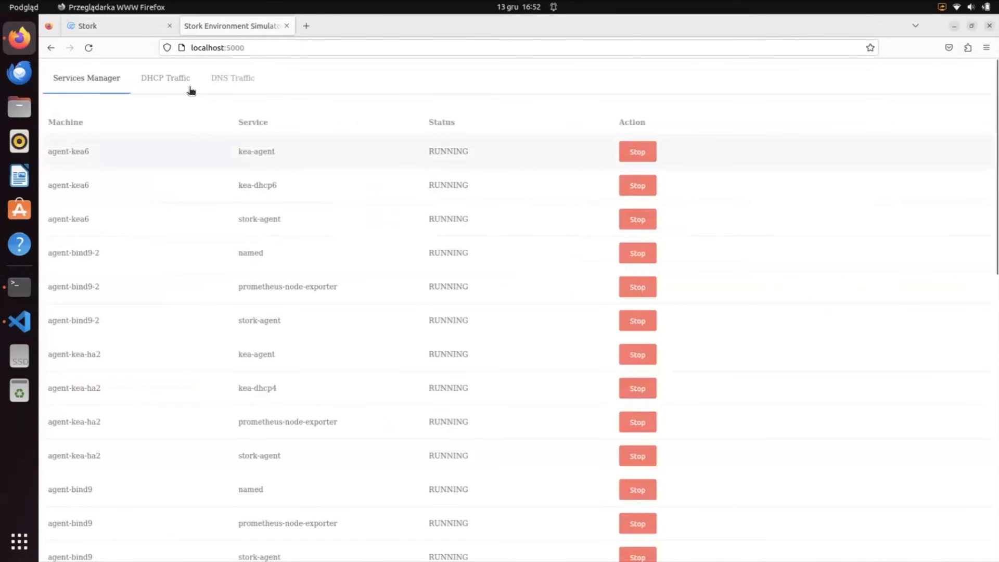
click(222, 86)
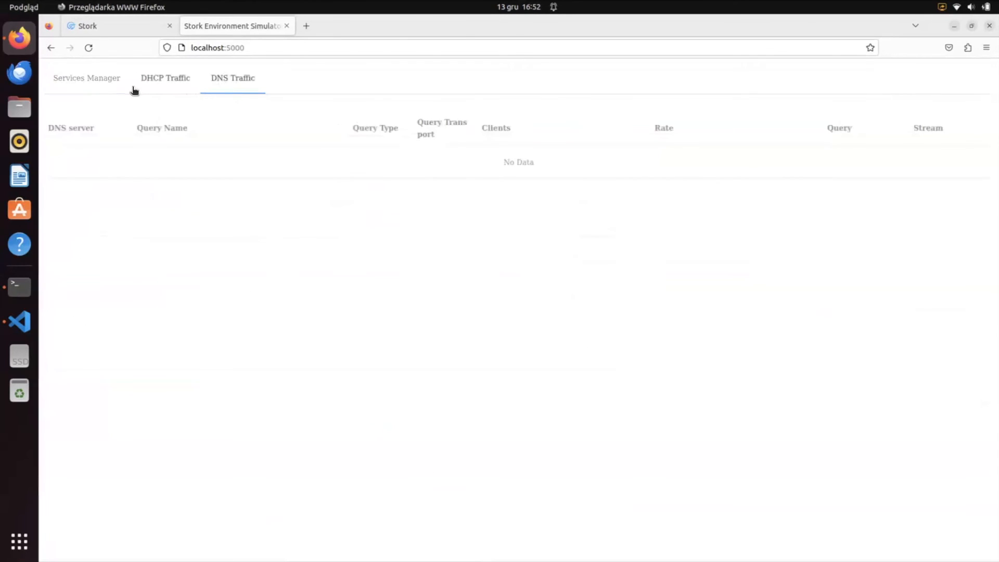
click(100, 79)
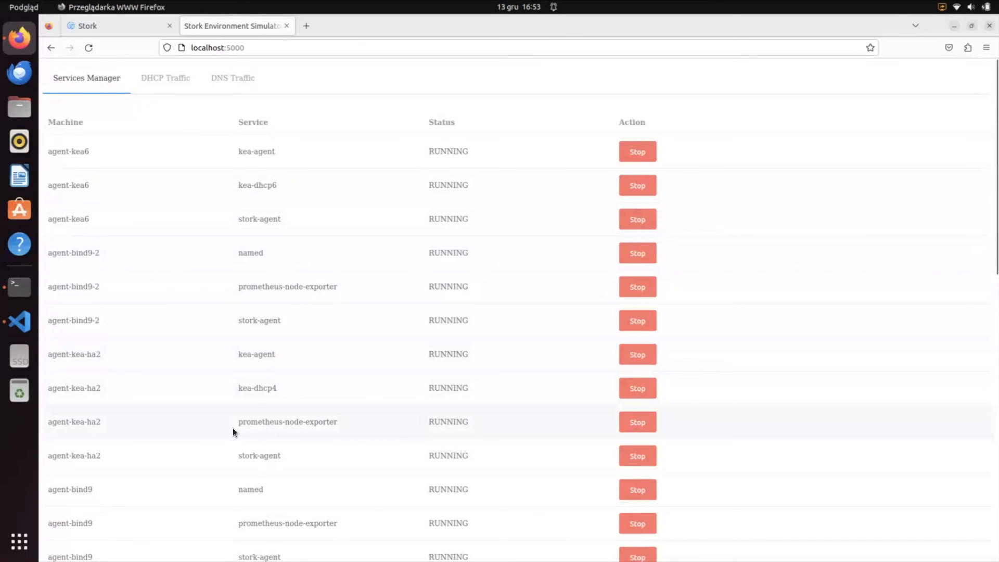
Examine the services listed for agent-kea-premium-two in the services manager, from kea-agent through stork-agent.
scroll(233, 428, down, 3)
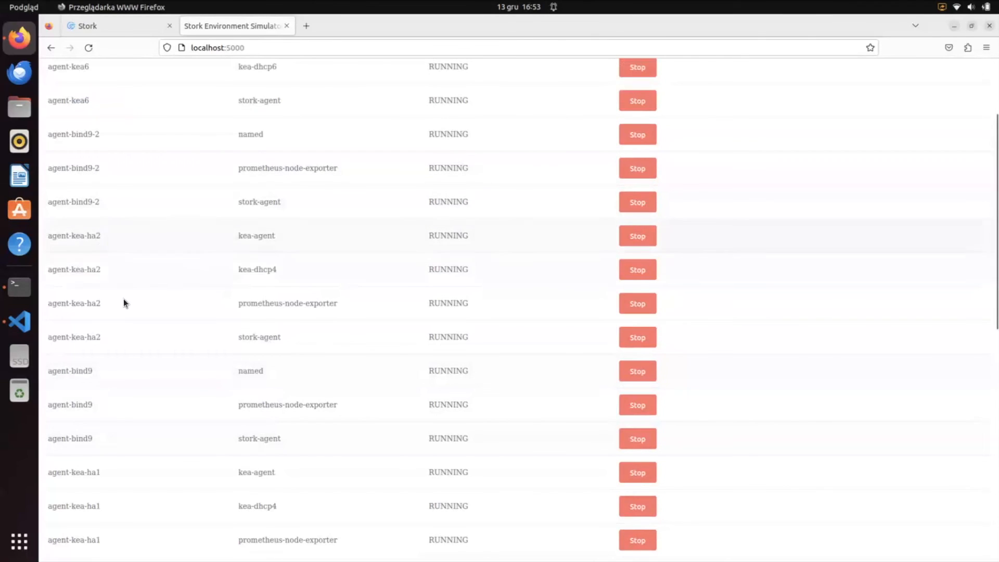
scroll(124, 299, down, 2)
scroll(177, 435, down, 10)
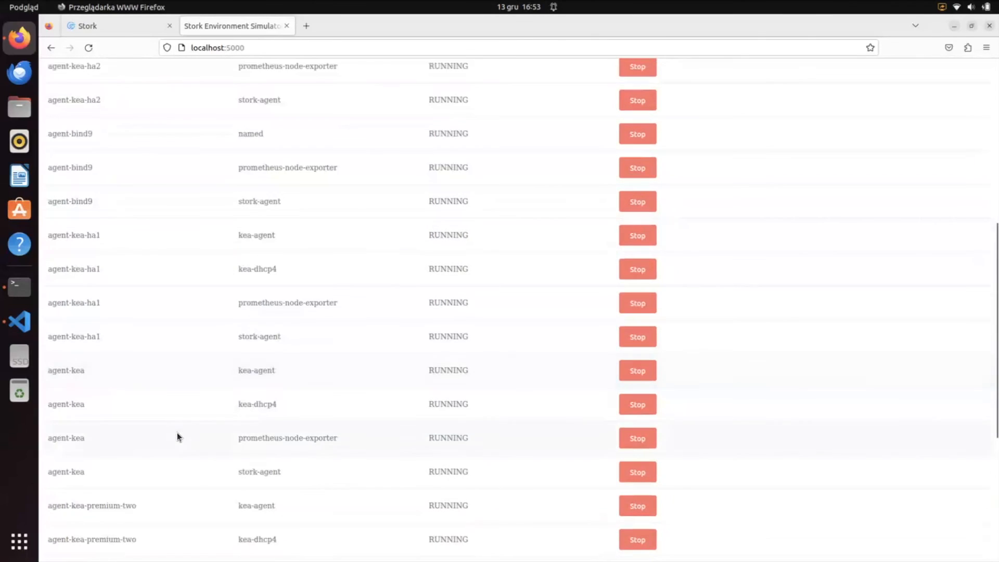
scroll(178, 436, down, 3)
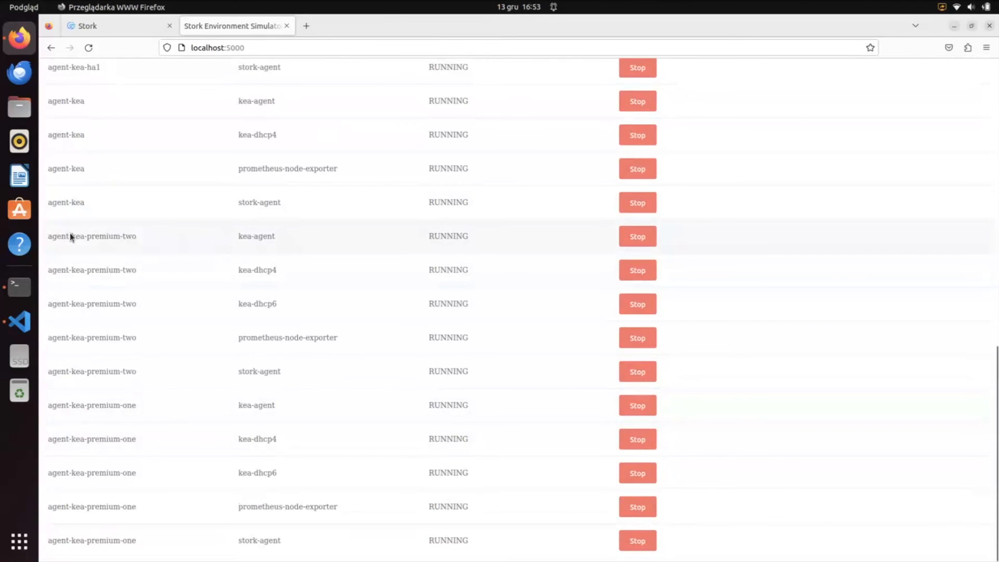
drag(52, 236, 146, 237)
drag(237, 235, 275, 236)
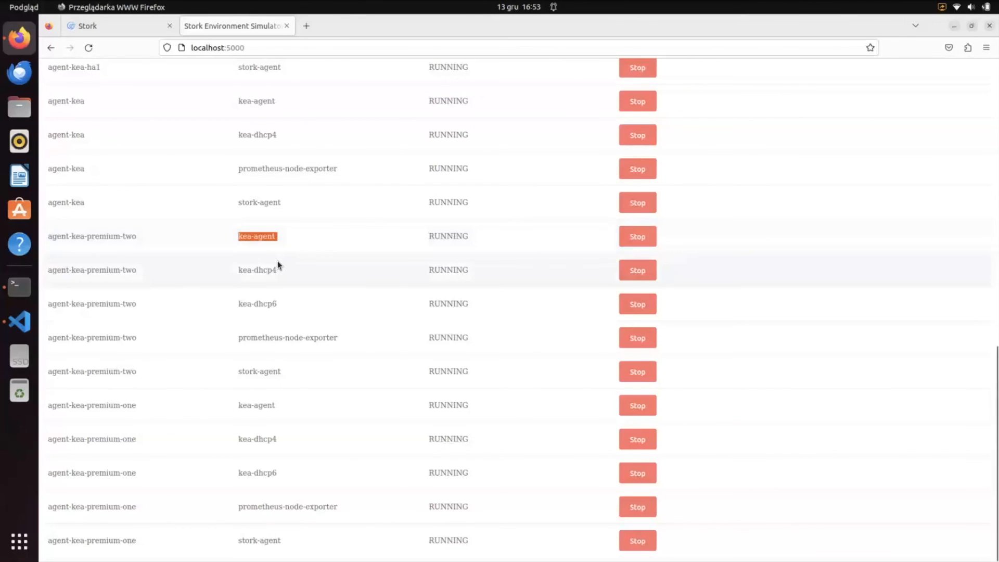
drag(238, 270, 282, 271)
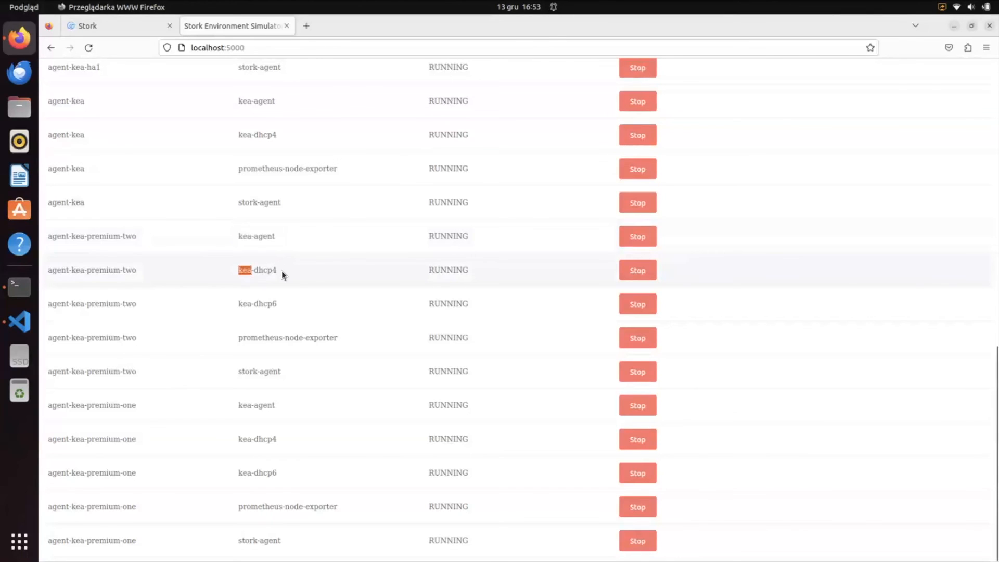
drag(238, 303, 279, 305)
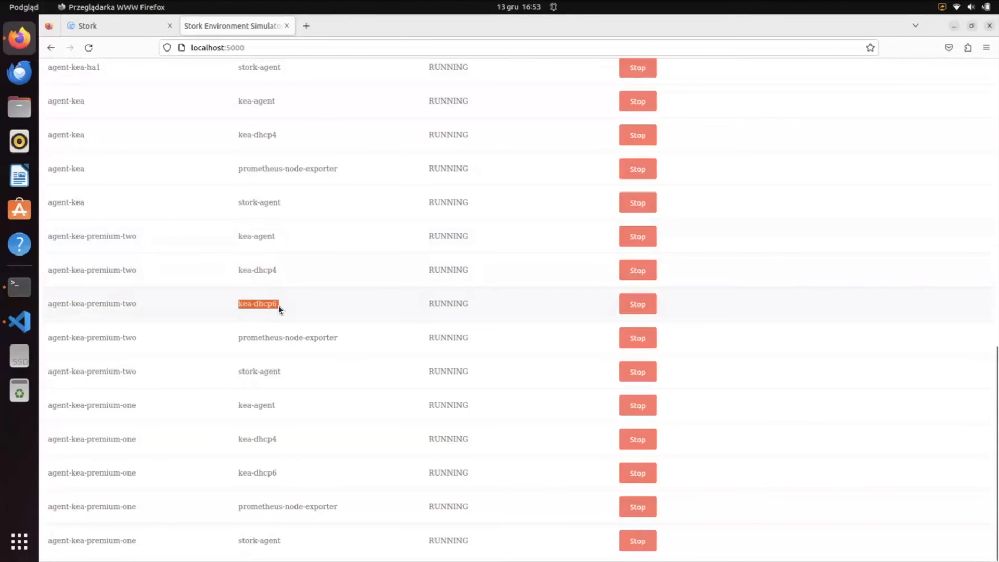
drag(239, 338, 329, 337)
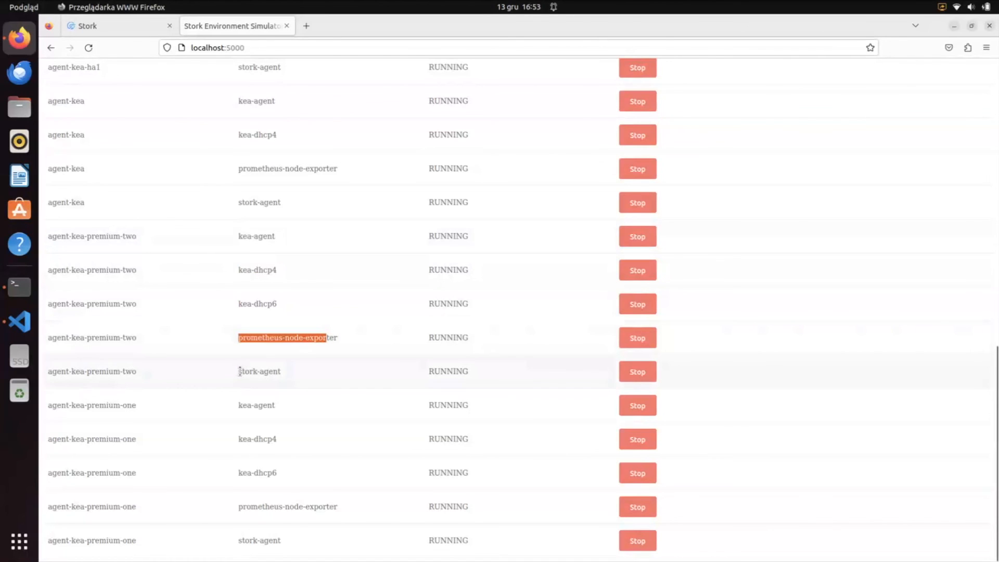
drag(240, 371, 275, 371)
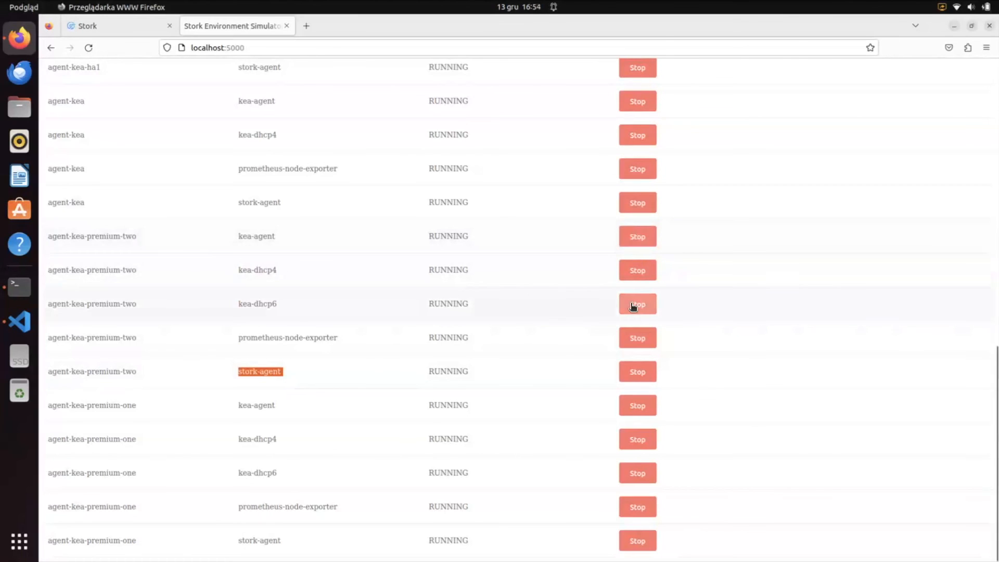
Stop the kea-dhcp4 service on agent-kea-premium-two and check its DHCPv4 daemon status in Stork's Kea apps list.
click(644, 275)
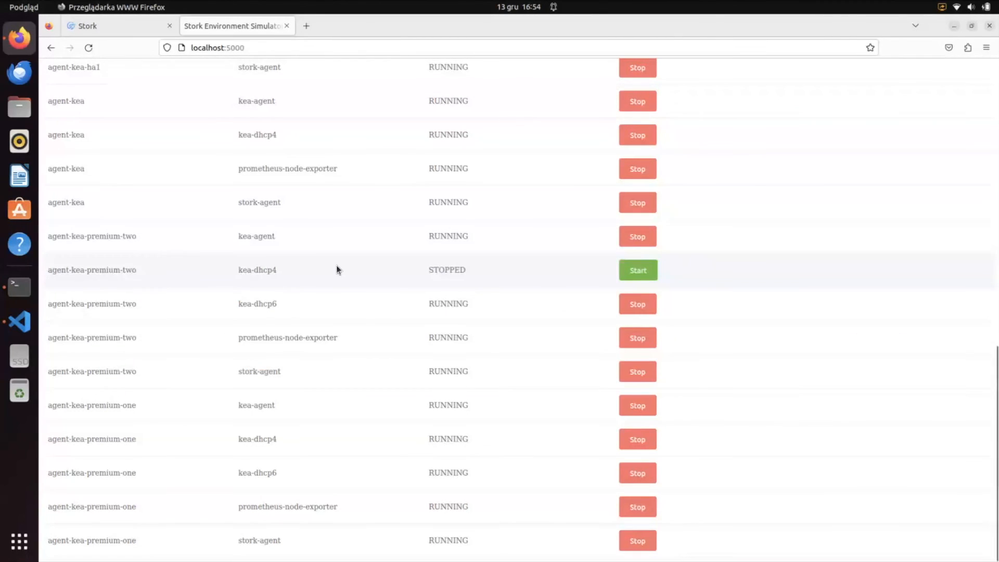
scroll(335, 262, up, 5)
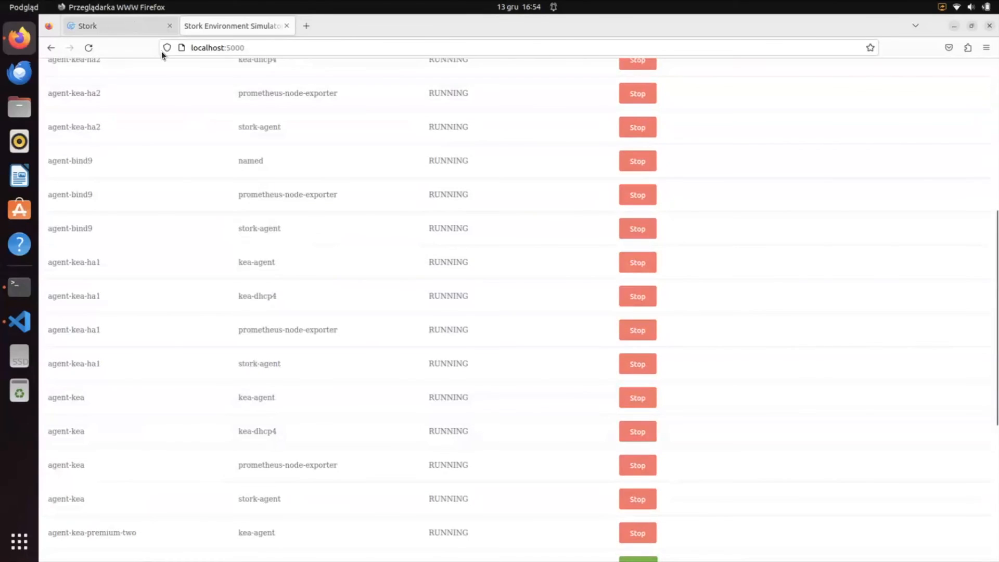
click(156, 26)
click(202, 73)
click(206, 93)
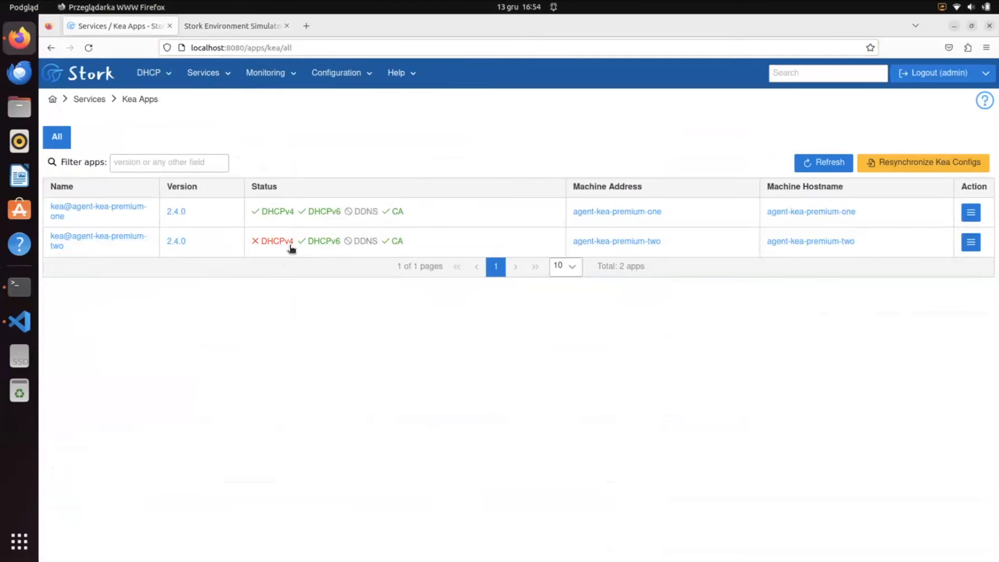
mouse_move(285, 246)
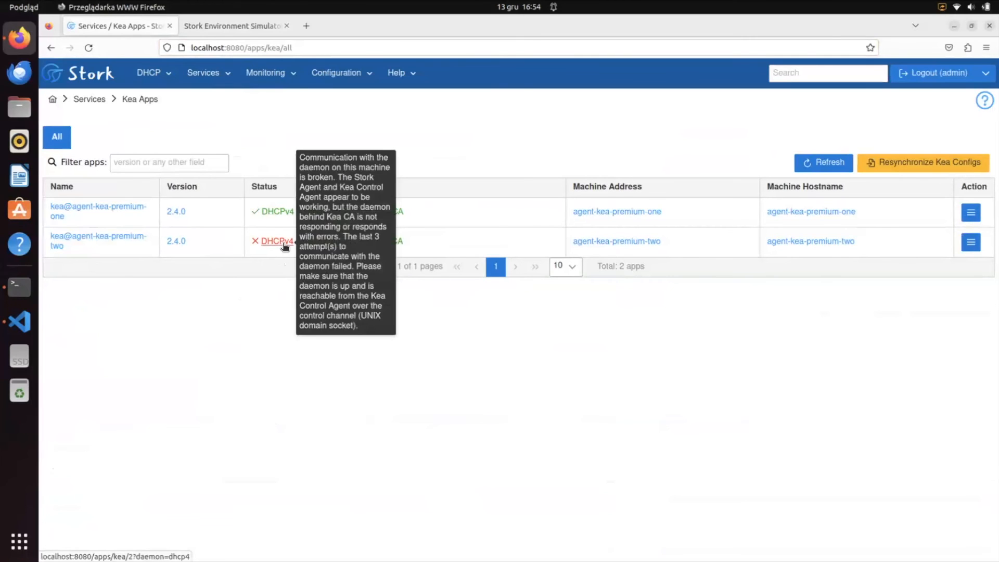
Start the kea-dhcp4 service on agent-kea-premium-two again in the simulator and reload Stork's Kea apps list.
click(224, 23)
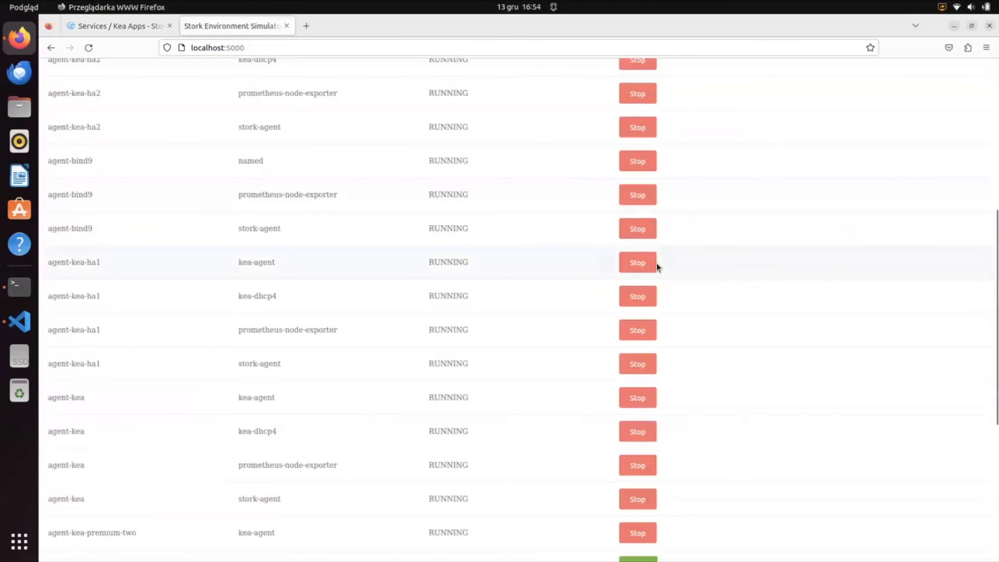
scroll(686, 439, down, 2)
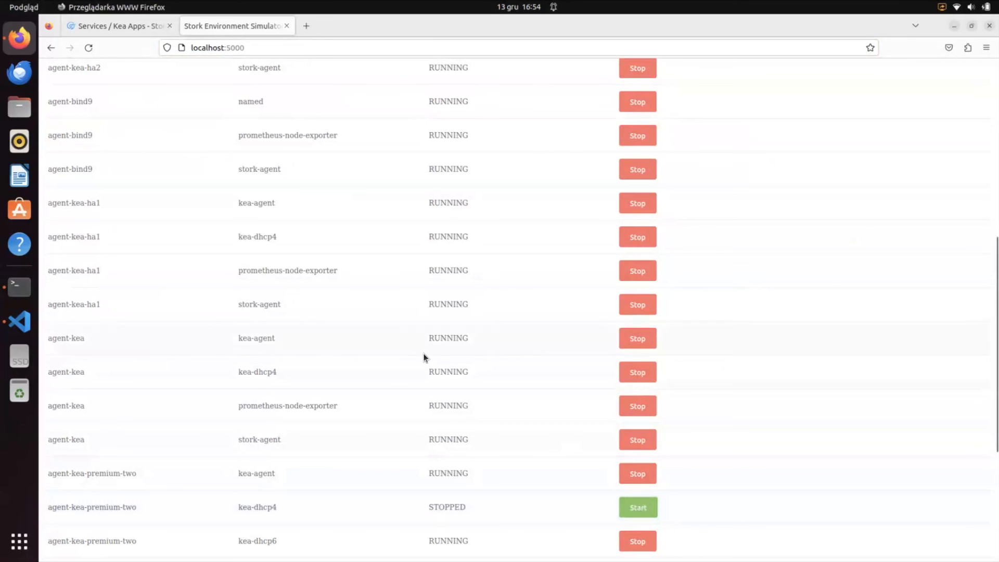
click(632, 508)
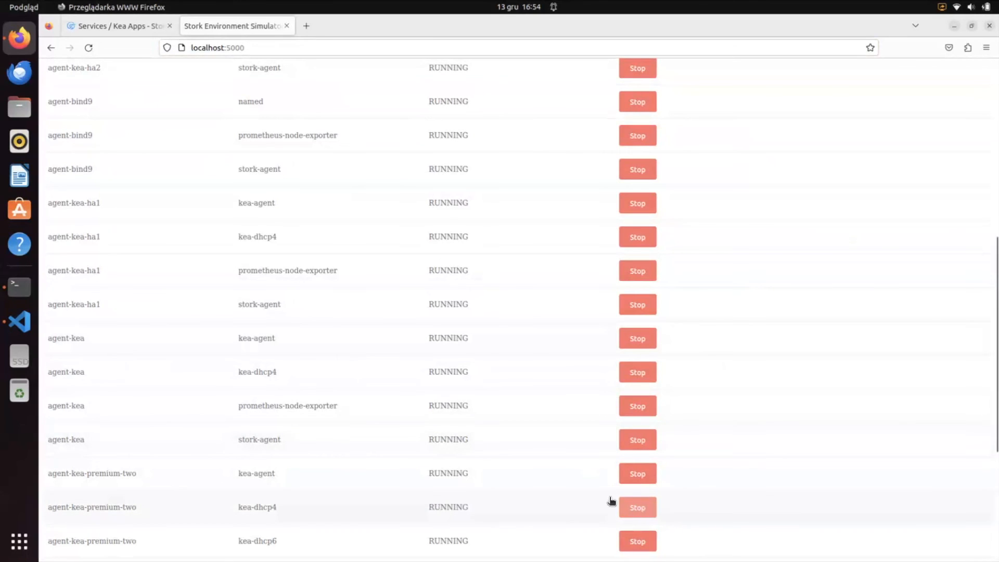
click(115, 27)
click(92, 49)
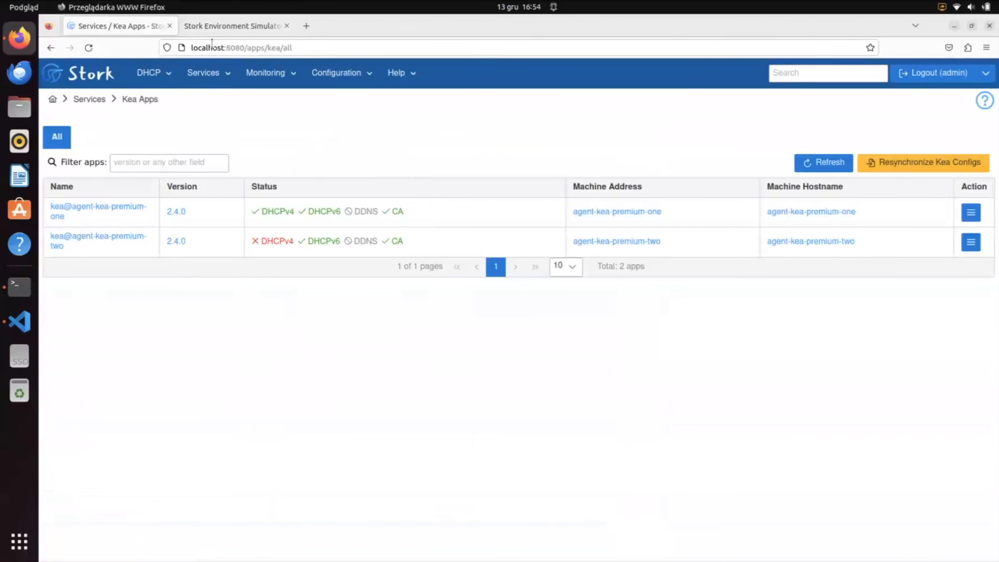
Reload Stork's Kea apps list and switch to the DHCP traffic page of the Stork Environment Simulator.
click(89, 50)
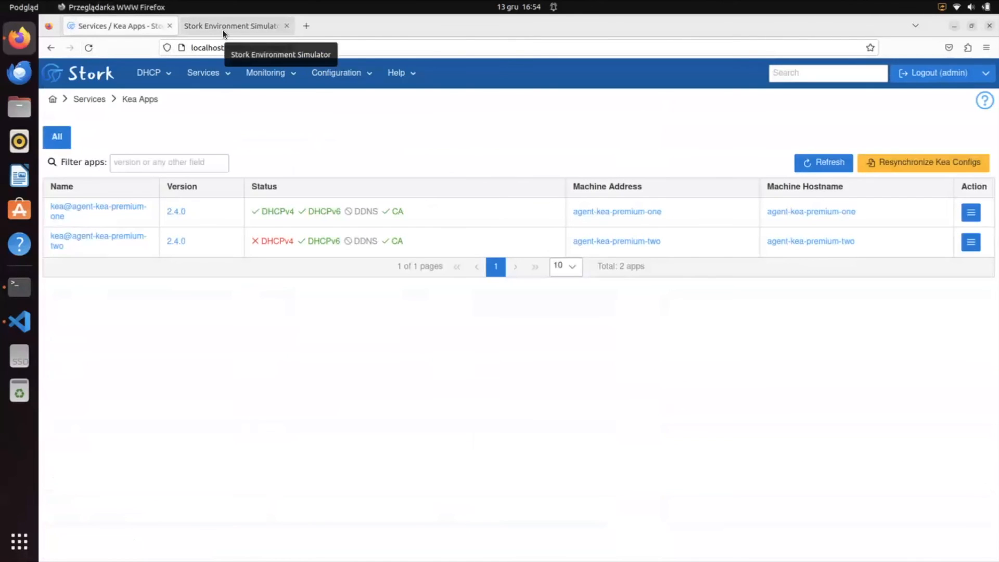
click(92, 47)
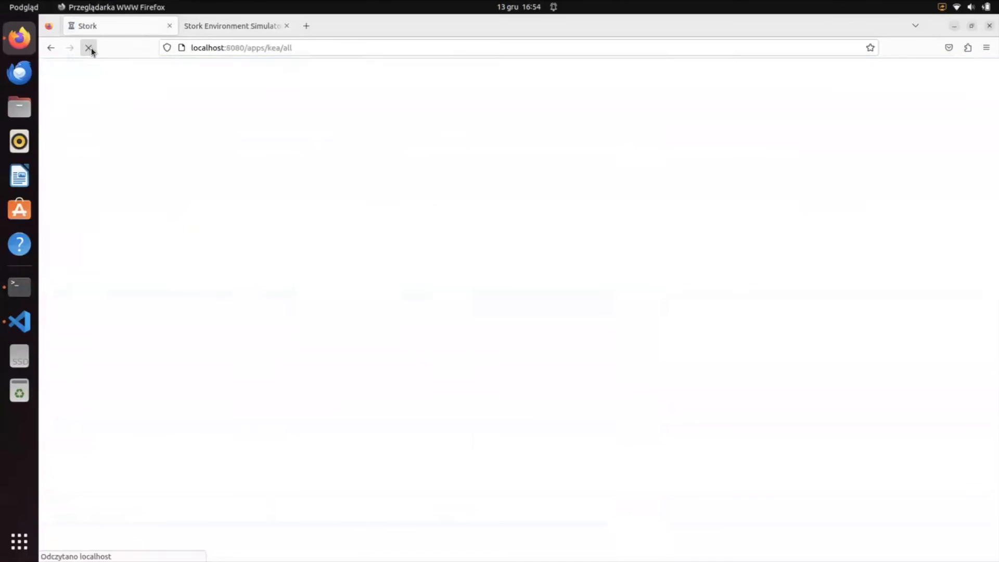
click(242, 27)
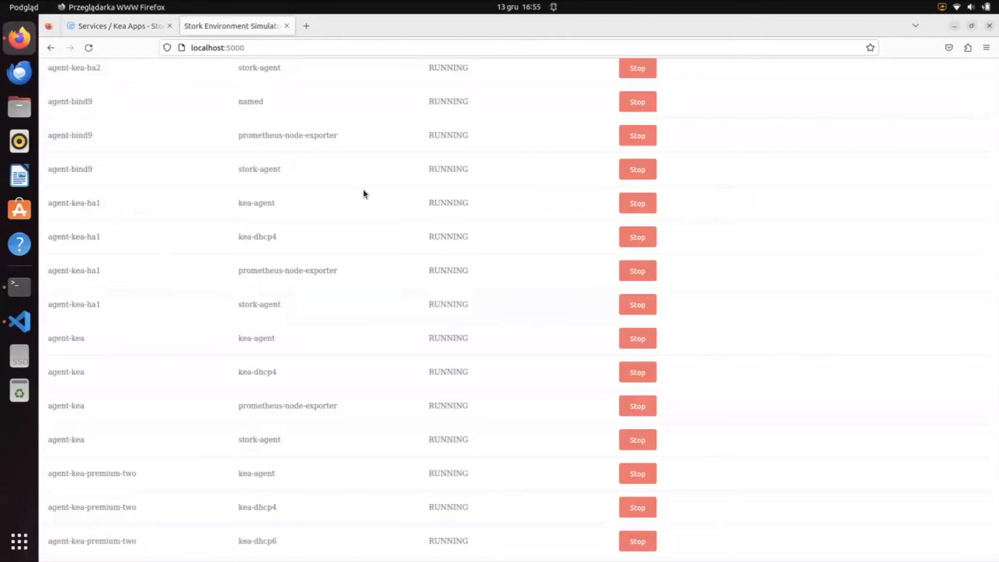
scroll(270, 110, up, 10)
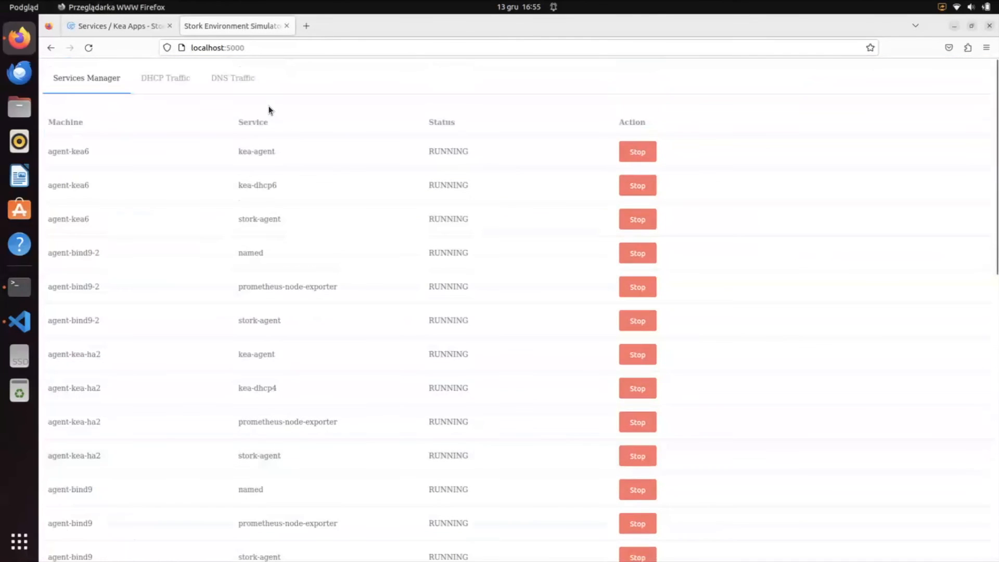
click(159, 80)
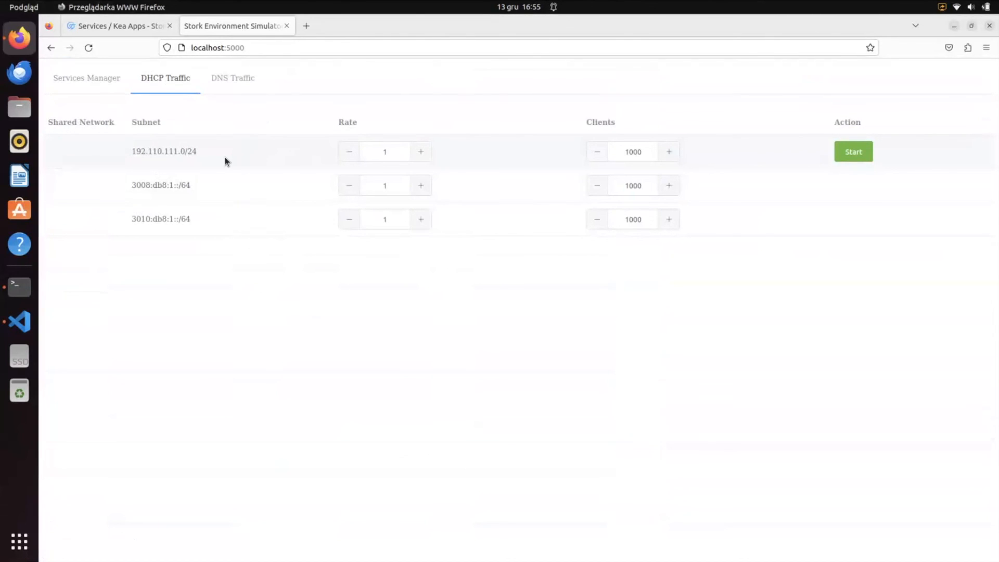
Switch to Stork and authorize the agent-kea machine from the unauthorized machines.
click(129, 26)
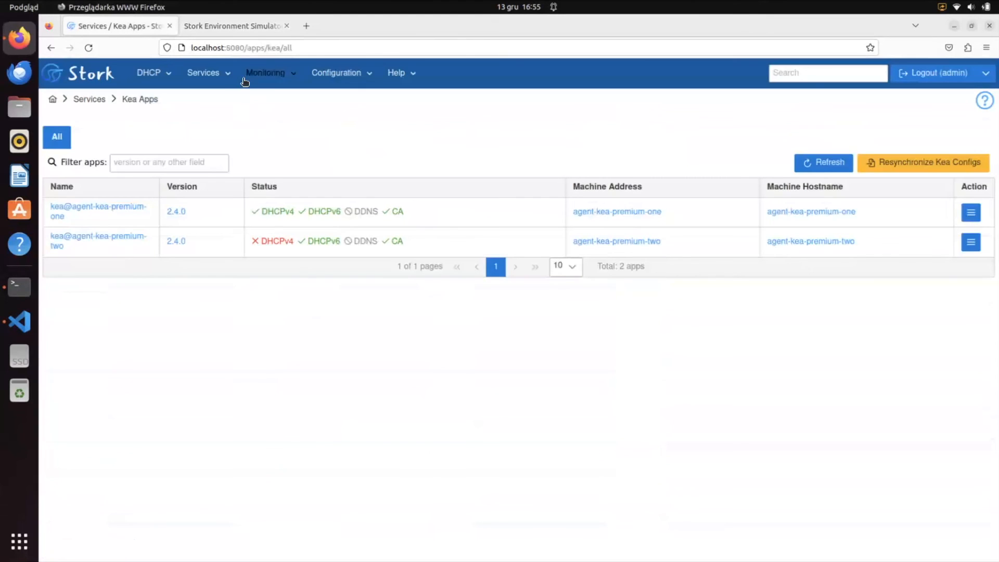
click(220, 73)
click(227, 124)
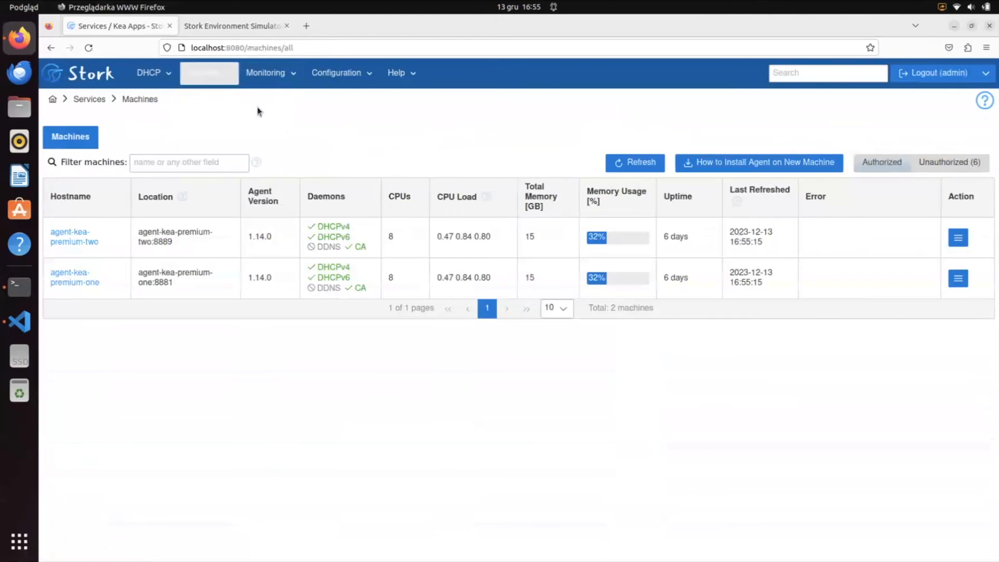
click(967, 164)
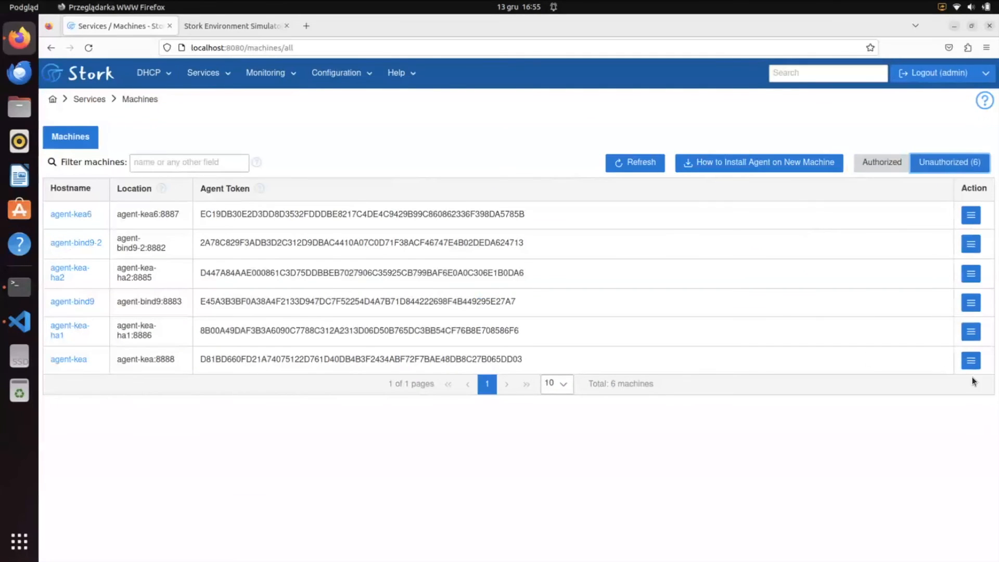
click(971, 360)
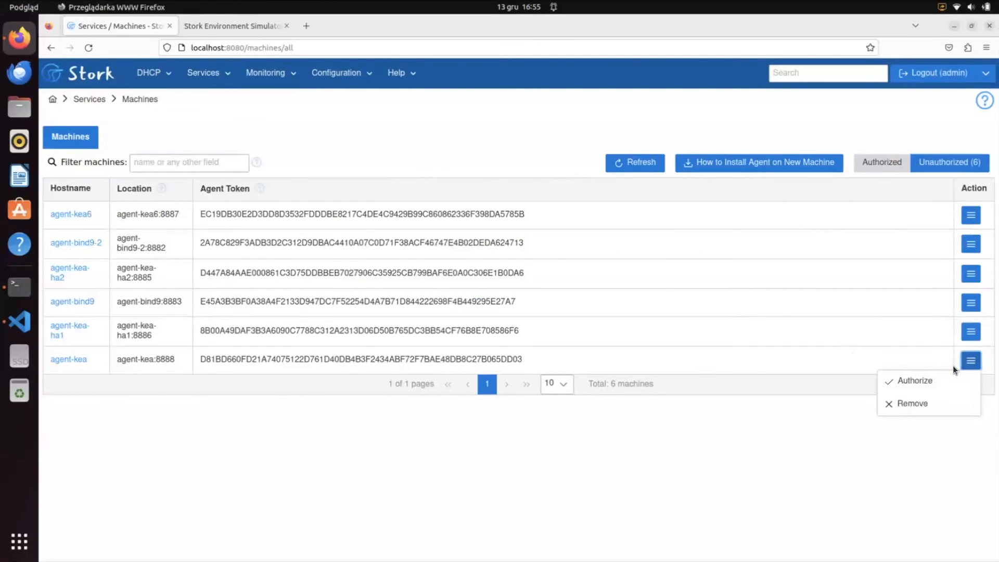
click(934, 380)
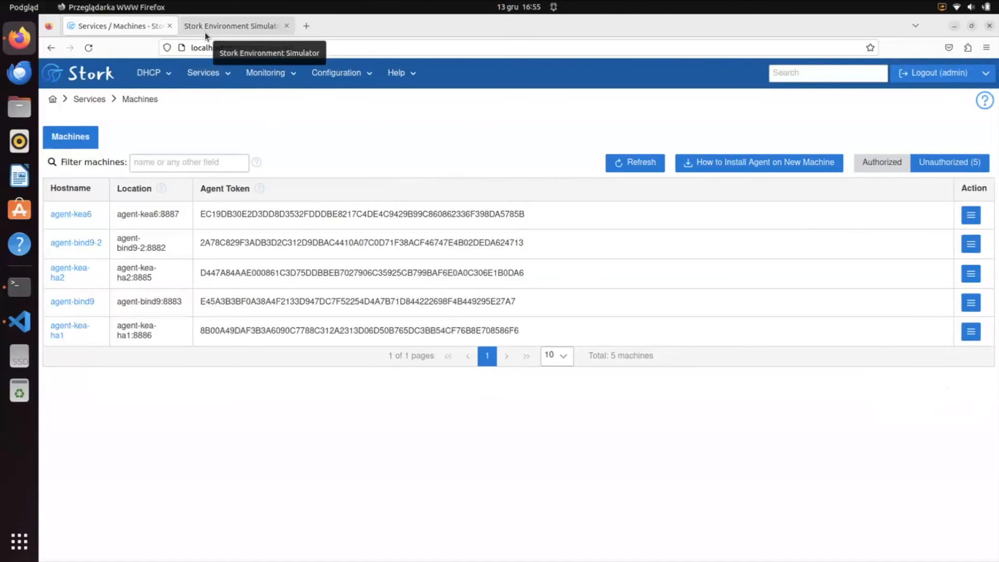
Display Stork's list of DHCP subnets.
click(190, 79)
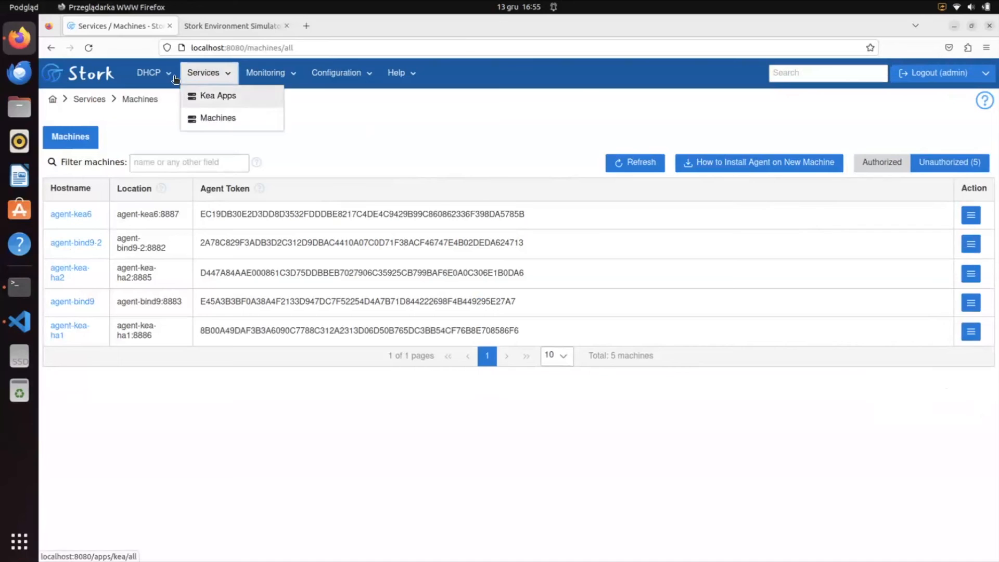
mouse_move(154, 74)
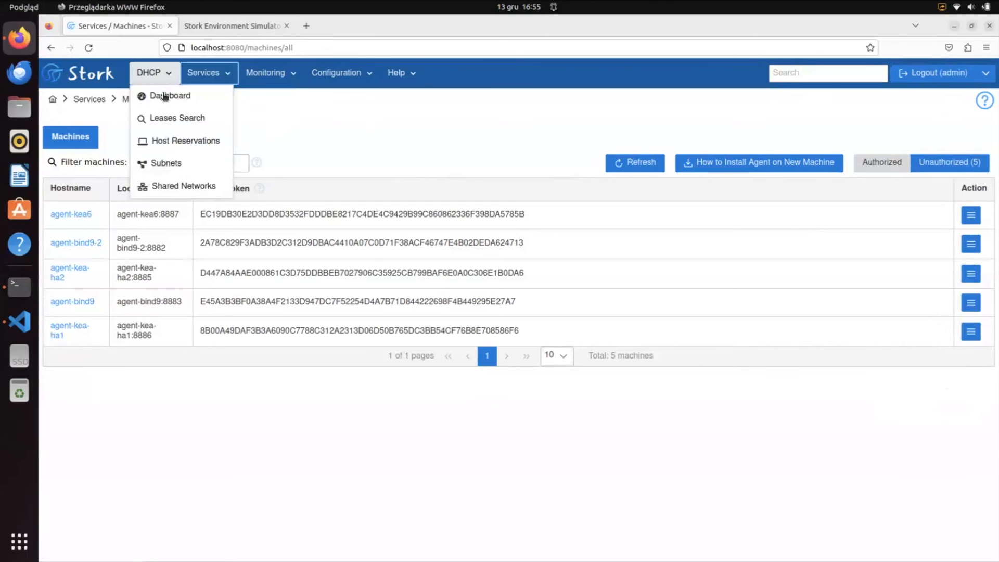
click(166, 163)
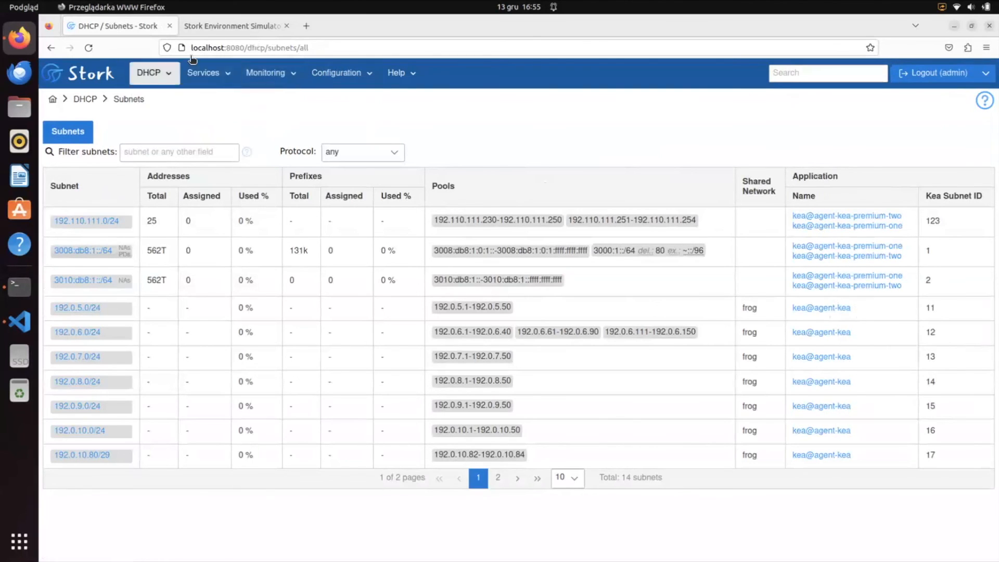
Reload the Stork Environment Simulator and look through the subnets on its DHCP traffic page.
click(214, 26)
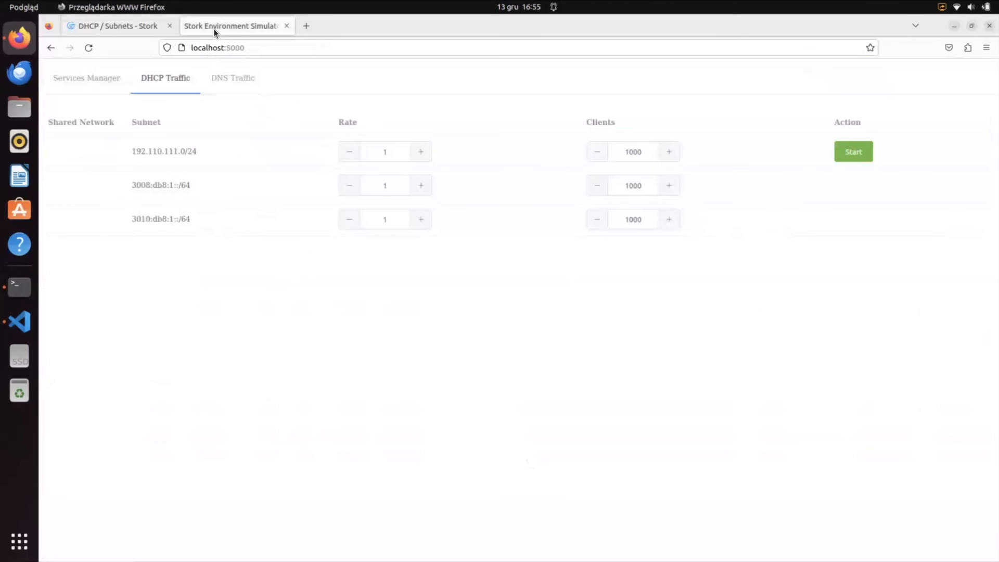
click(88, 48)
click(193, 78)
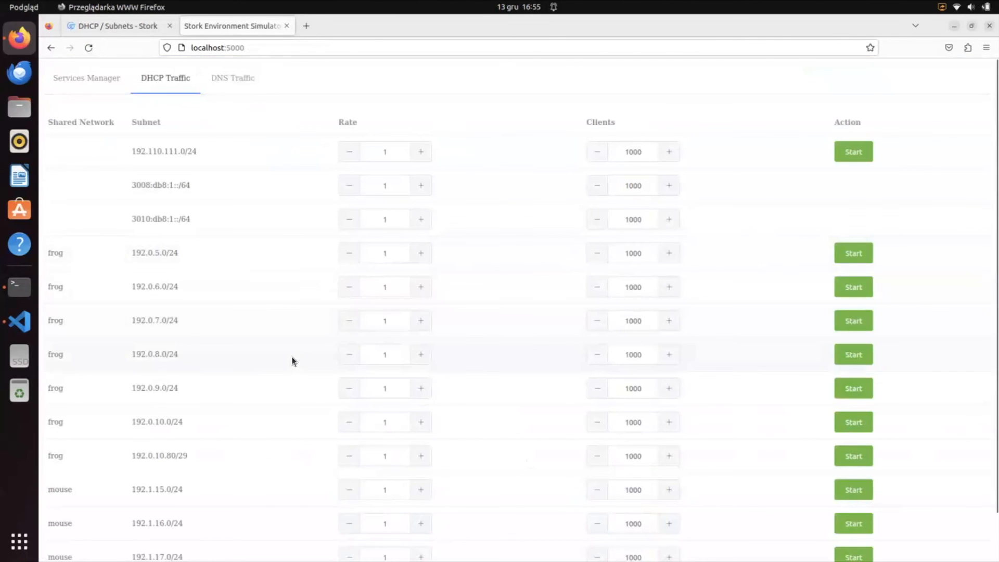
scroll(293, 361, down, 2)
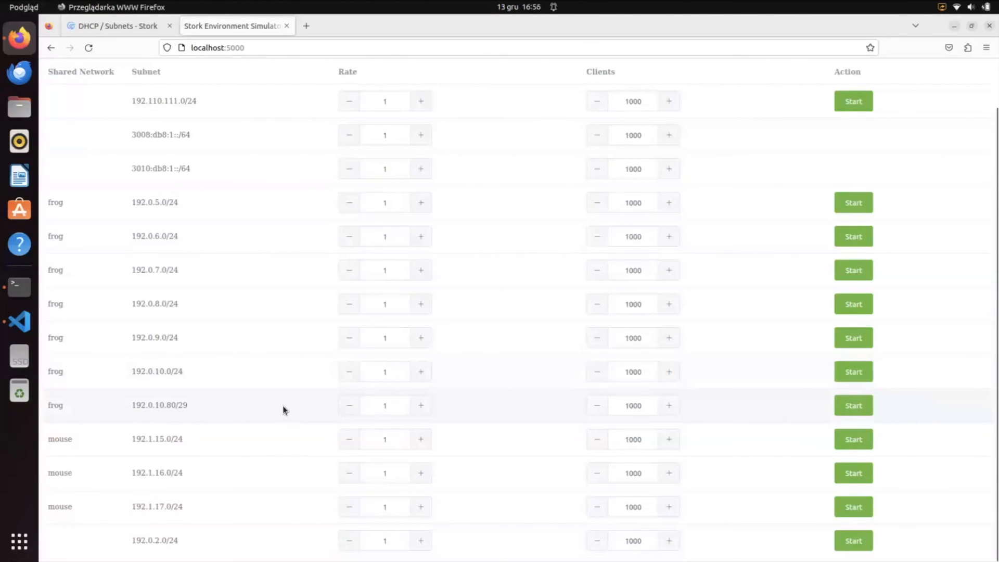
scroll(666, 309, up, 2)
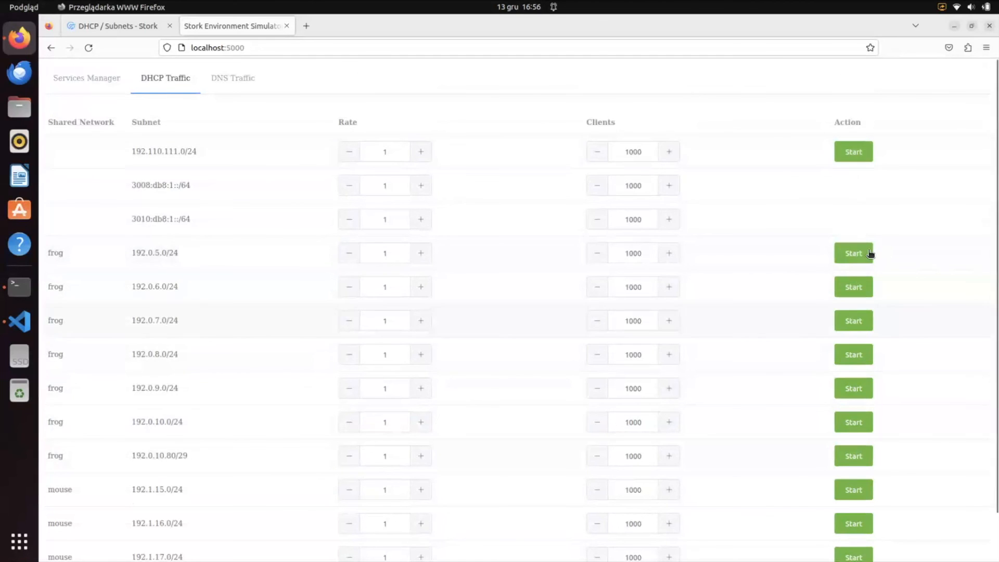
Start and stop DHCP traffic for subnet 192.110.111.0/24, first with 1000 clients and again with the client count set to 1.
click(866, 151)
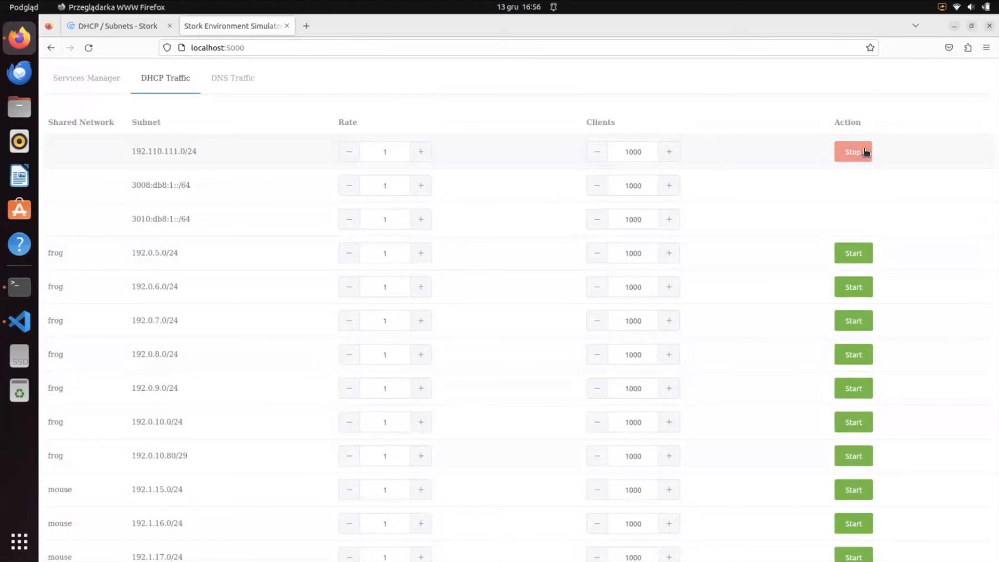
click(853, 150)
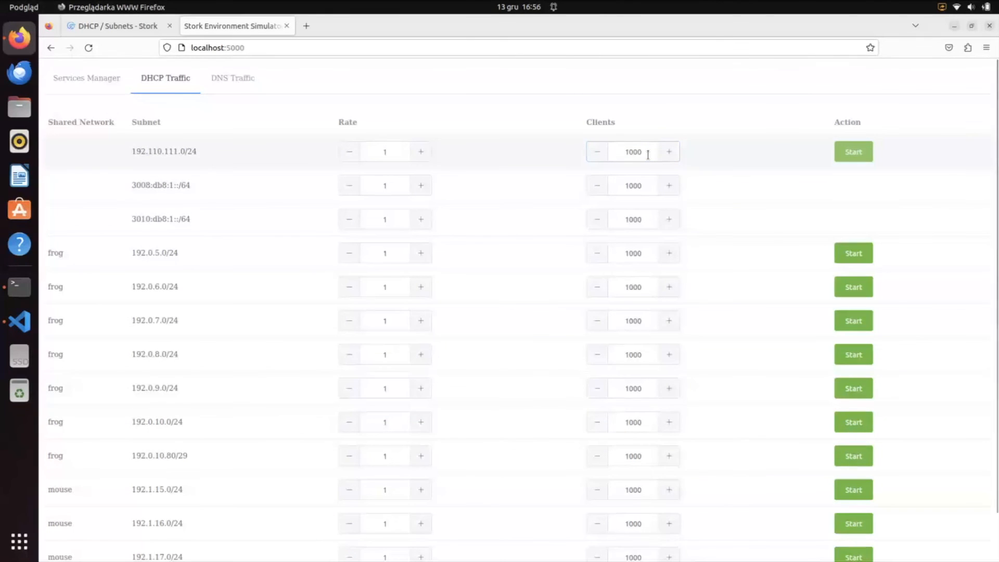
drag(648, 155, 619, 151)
text(1)
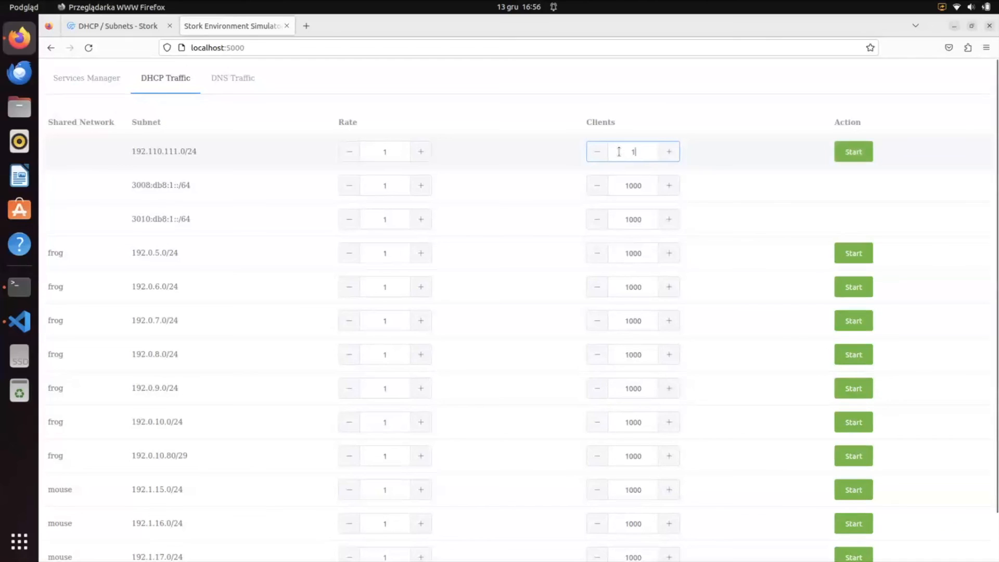
click(720, 156)
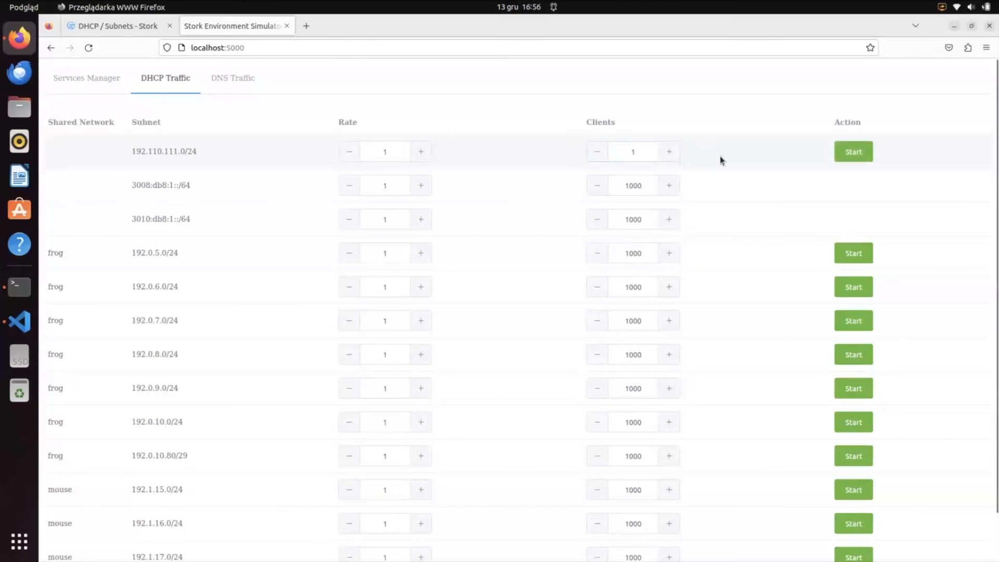
click(848, 150)
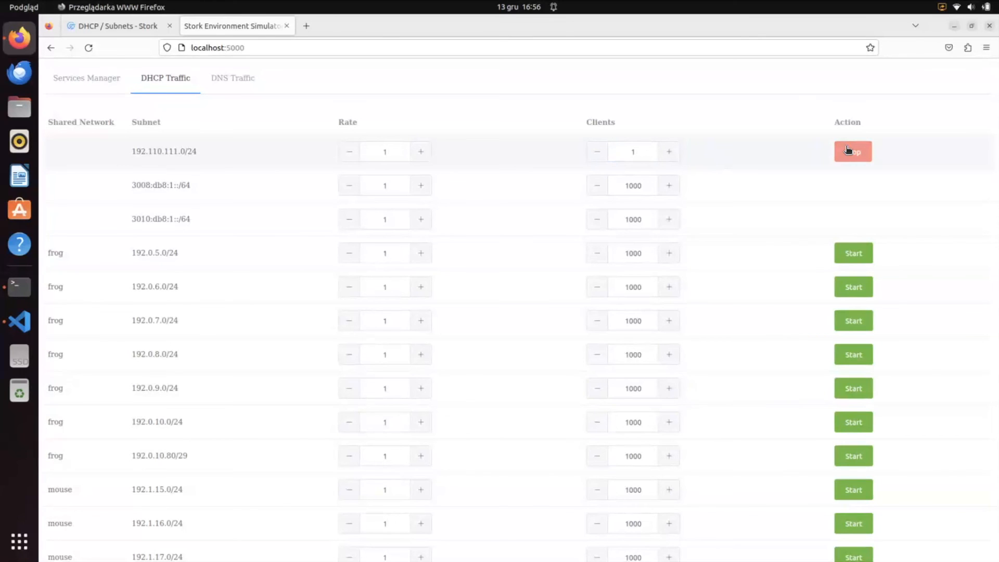
click(848, 151)
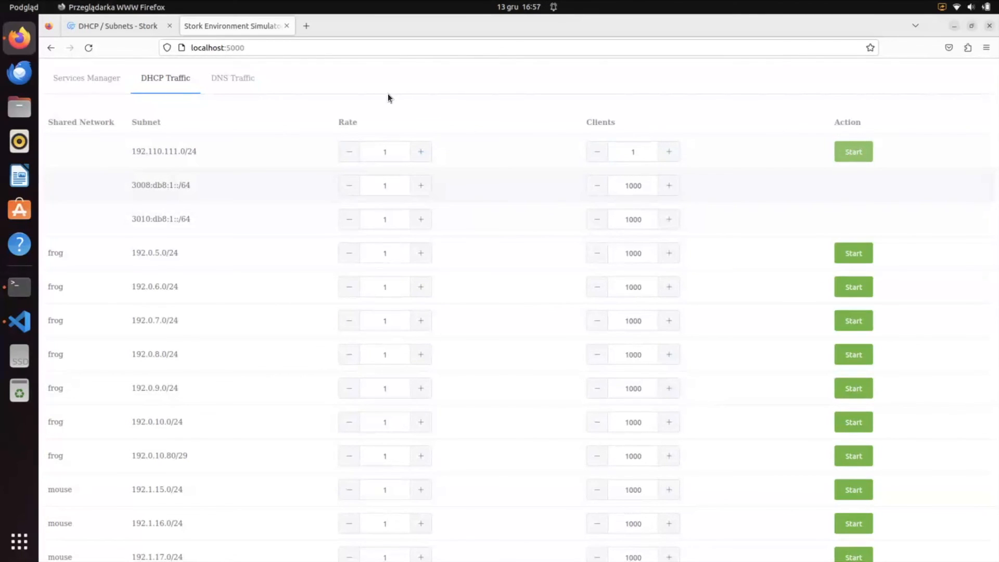
Raise the DHCP traffic rate for subnet 192.110.111.0/24 to 7.
click(422, 151)
click(423, 152)
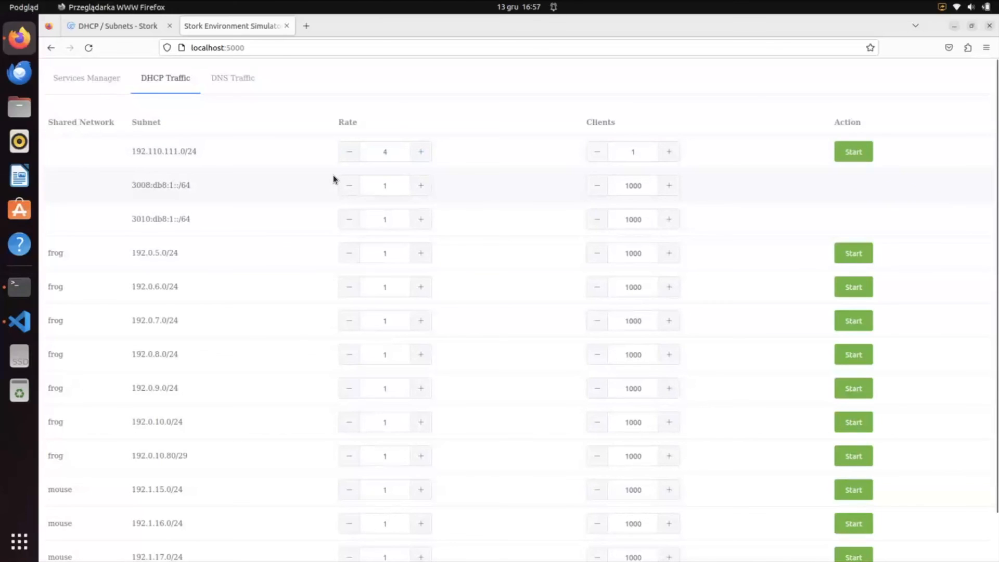
click(419, 151)
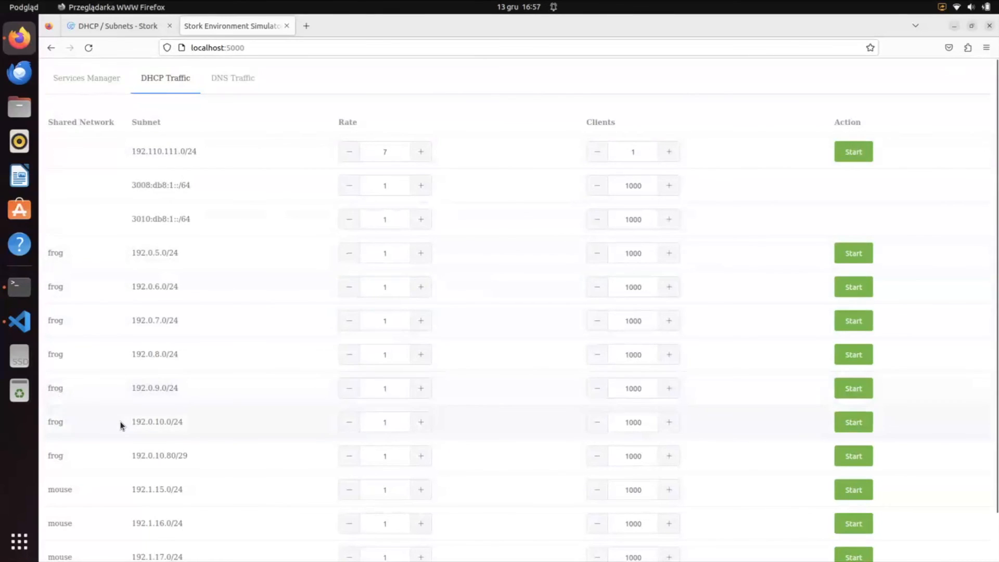
Switch to Stork and check its subnets list and the list of authorized machines.
click(126, 25)
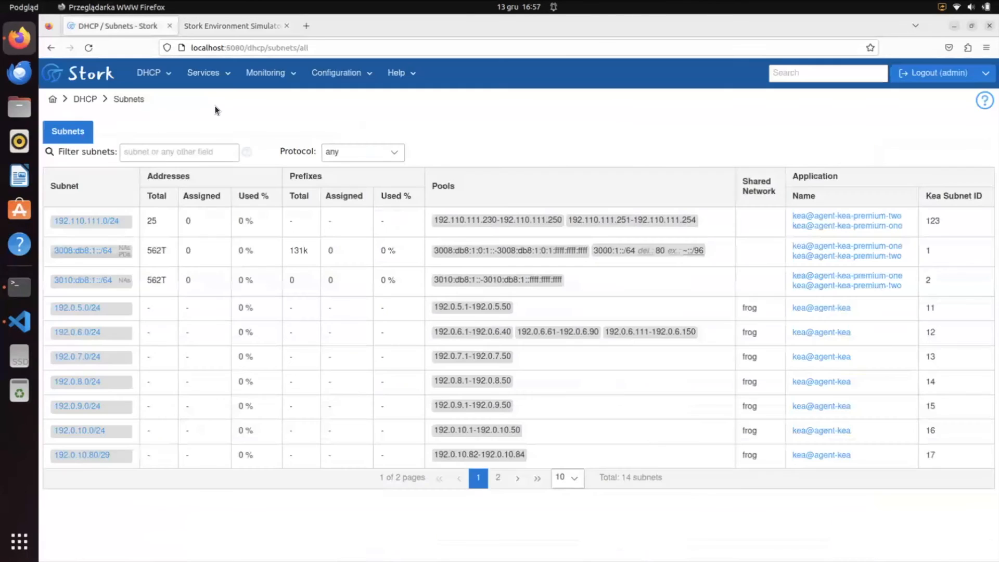
click(165, 73)
double_click(751, 311)
click(405, 391)
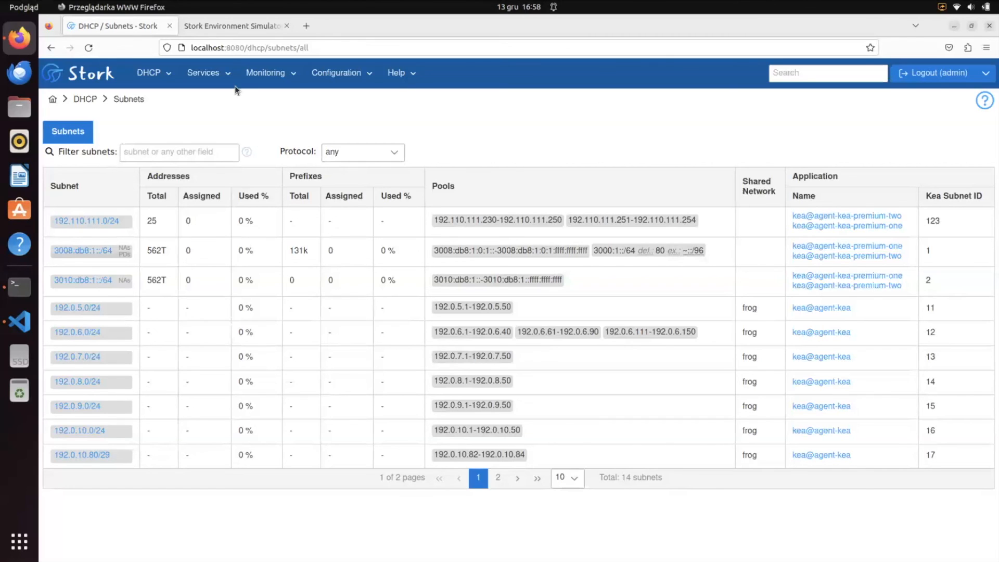
click(224, 75)
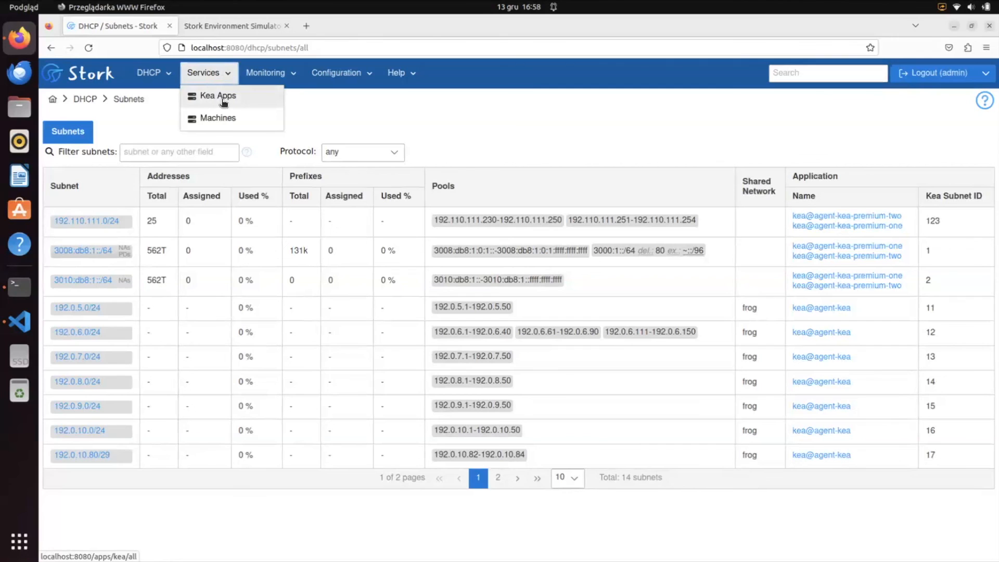
click(223, 126)
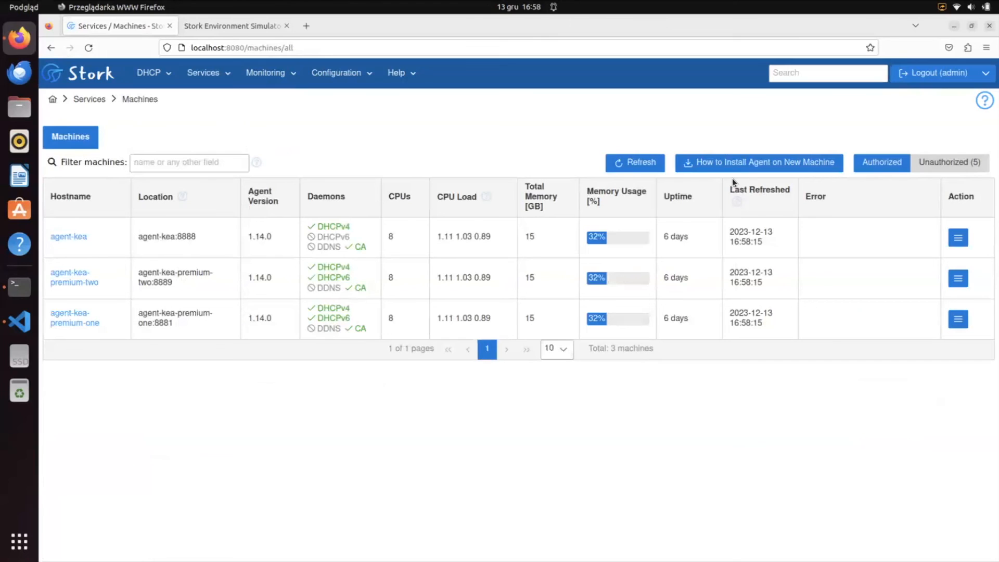
Open subnet 192.110.111.0/24 from Stork's subnets list and examine its address utilization statistics and DHCP parameters.
click(155, 75)
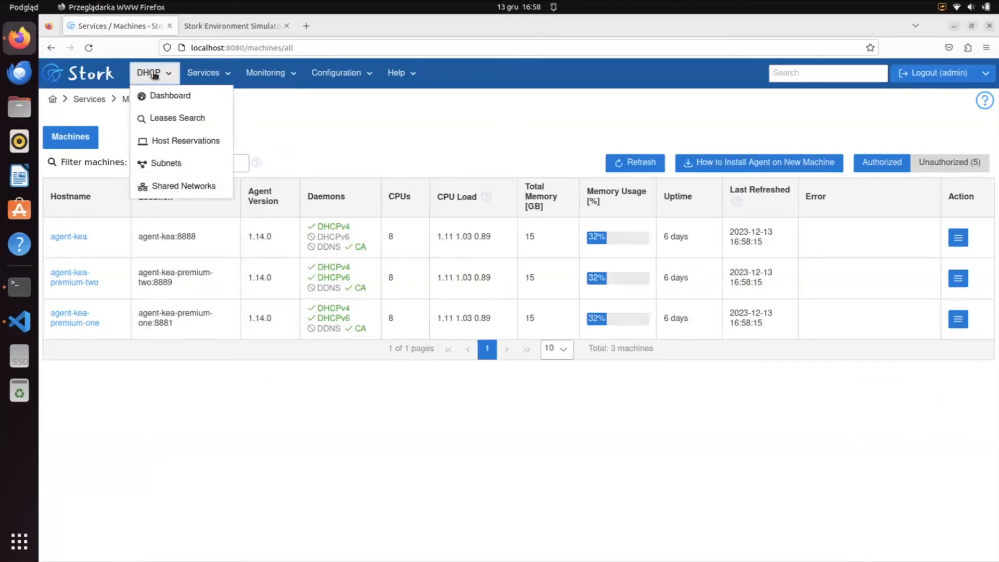
click(188, 163)
mouse_move(102, 224)
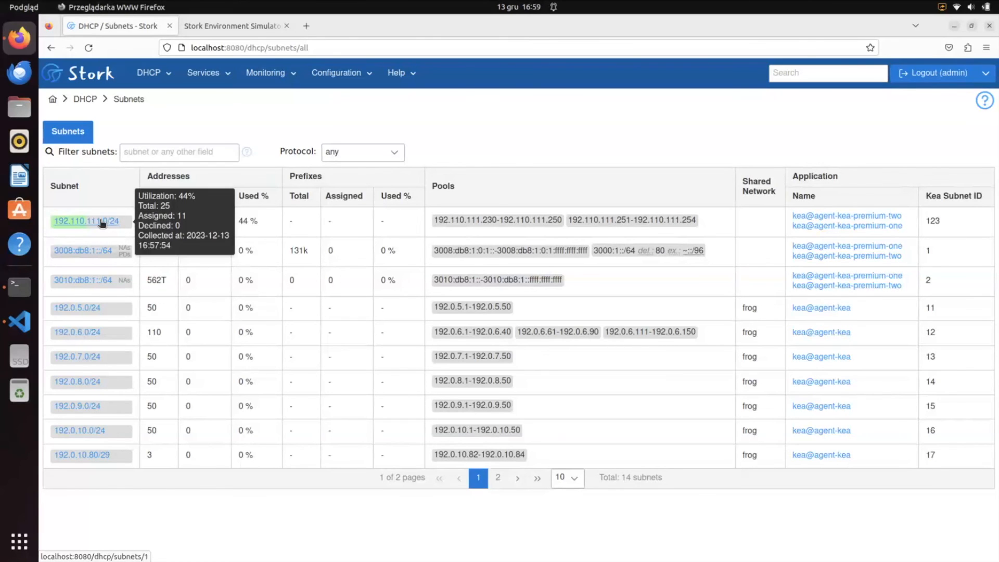
click(101, 221)
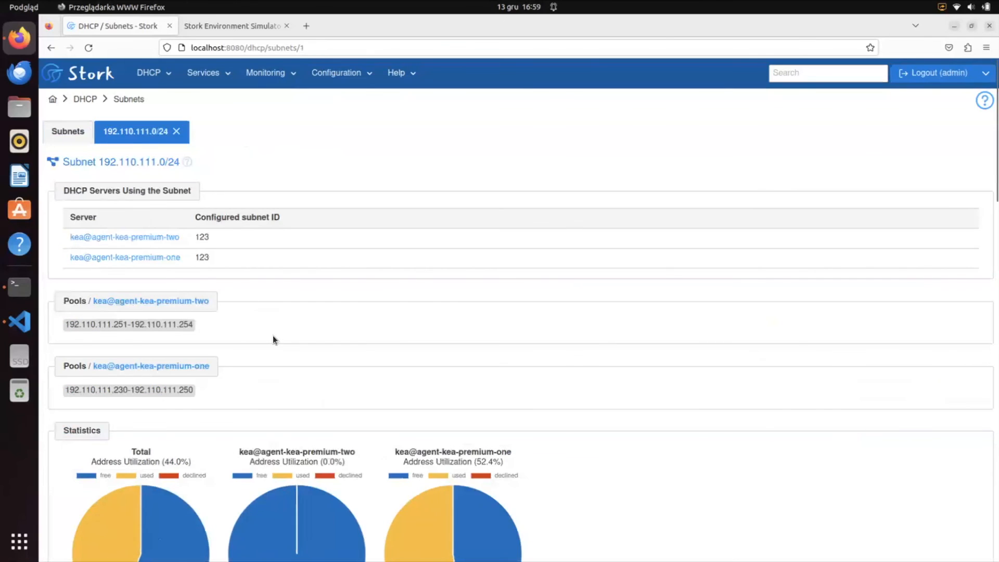
scroll(273, 338, down, 7)
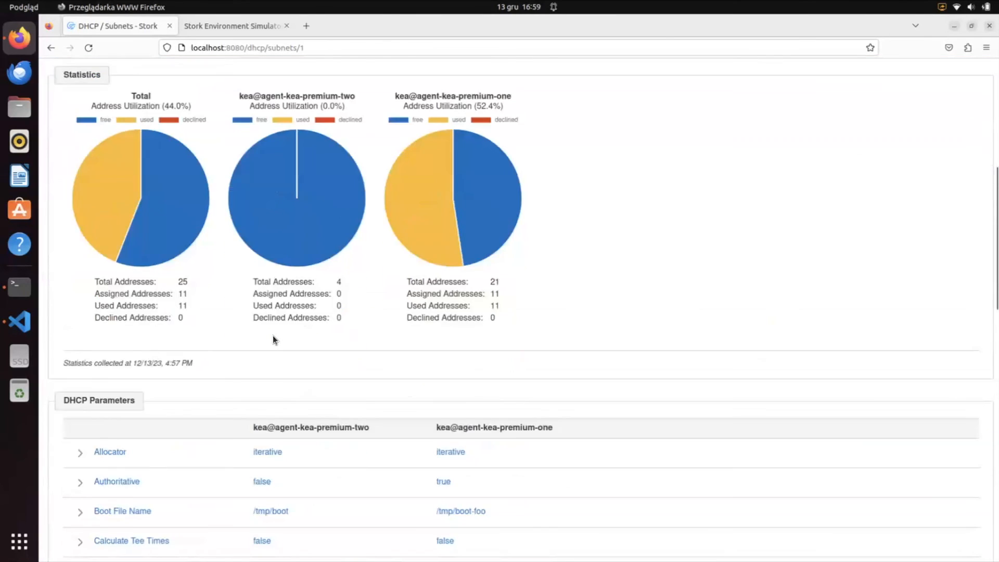
scroll(274, 339, down, 1)
scroll(273, 337, down, 1)
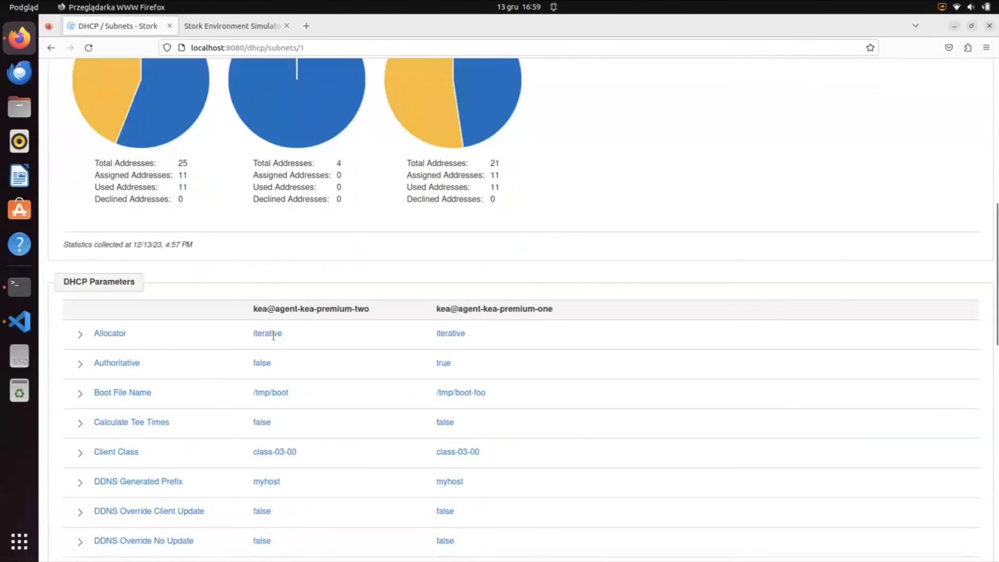
scroll(274, 336, down, 2)
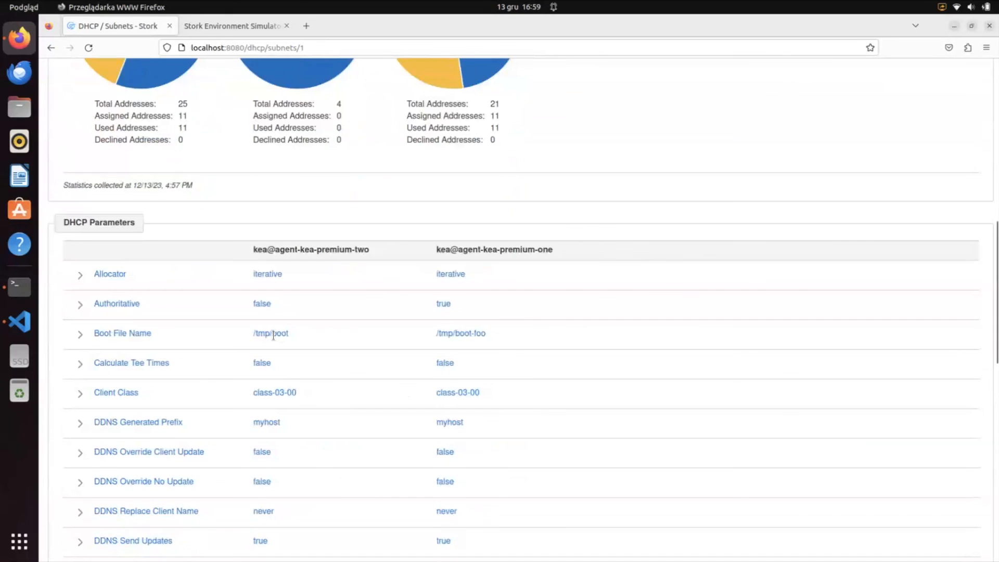
Review the remaining DHCP parameters of subnet 192.110.111.0/24 and open the subnet for editing.
scroll(273, 335, down, 1)
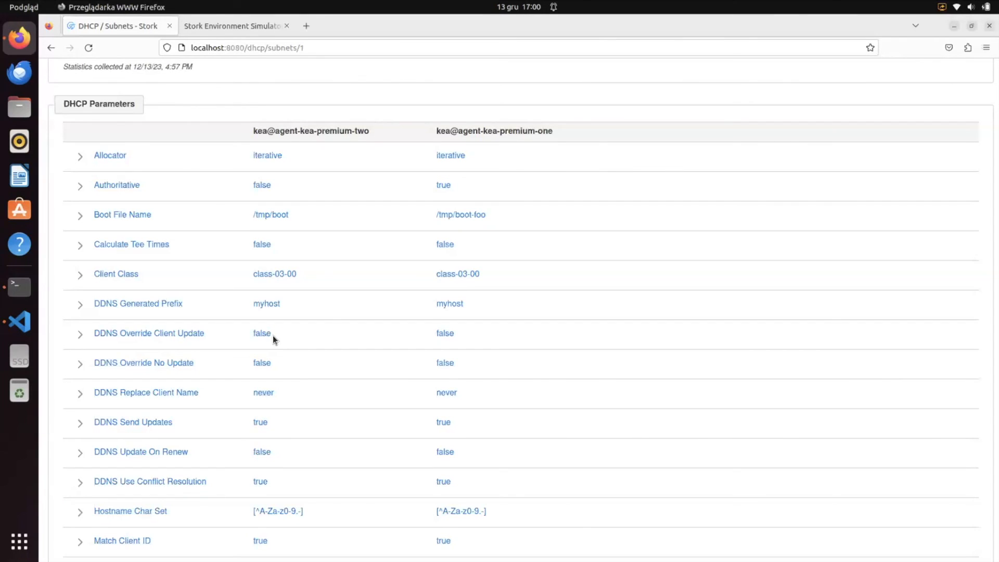
scroll(273, 335, down, 10)
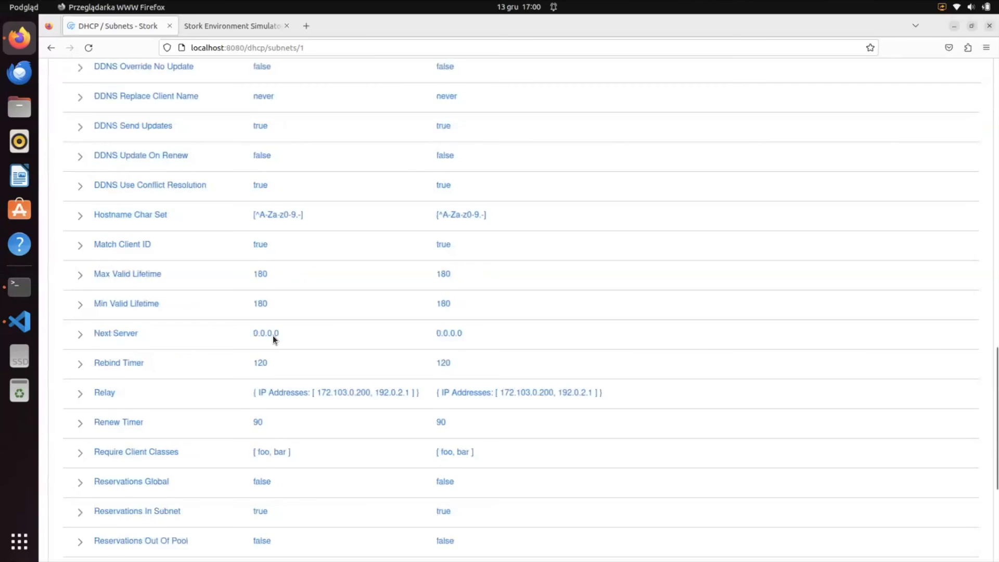
click(81, 548)
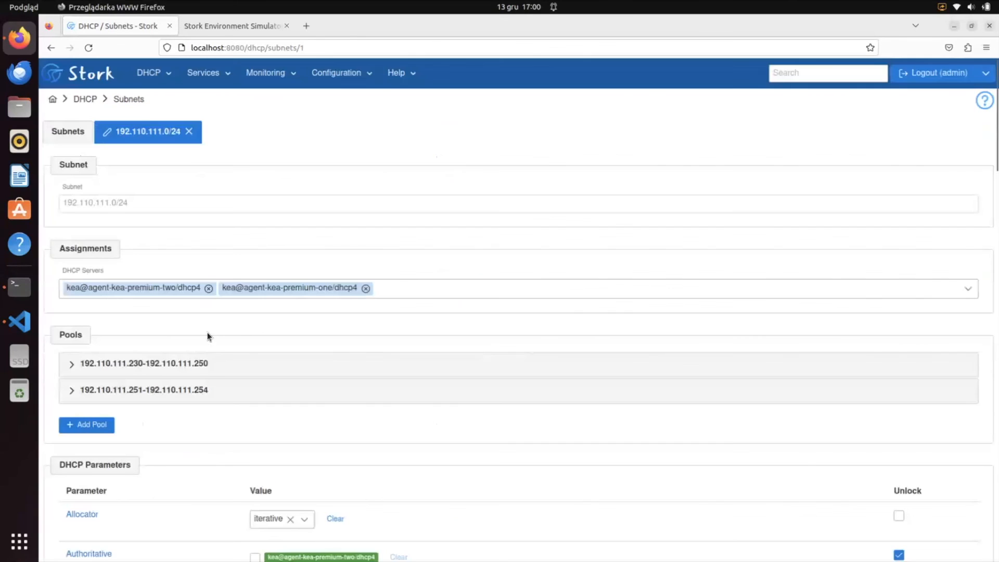
Examine the address ranges, server assignments and DHCP parameters of the two pools in the subnet's edit form.
scroll(321, 345, down, 2)
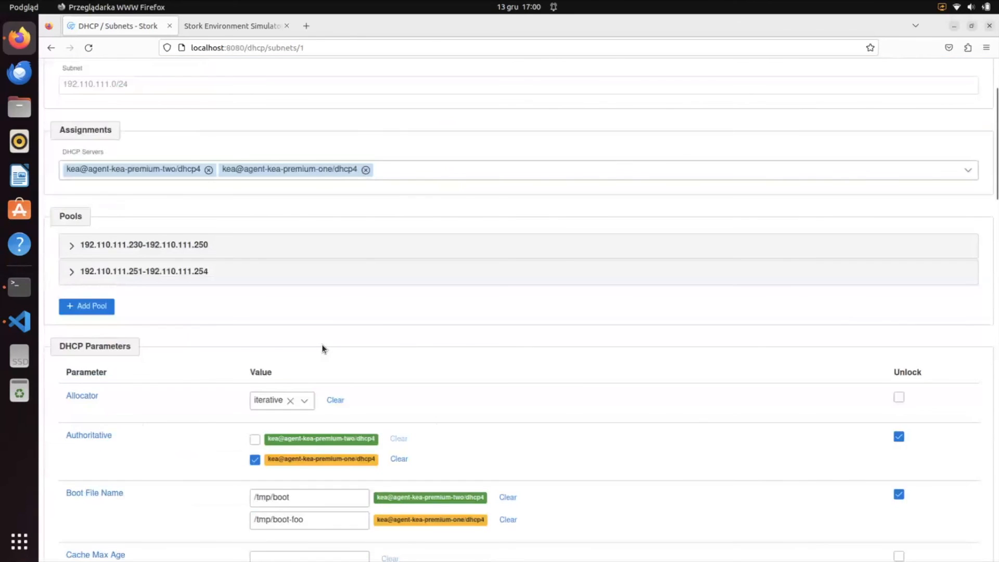
scroll(322, 345, down, 1)
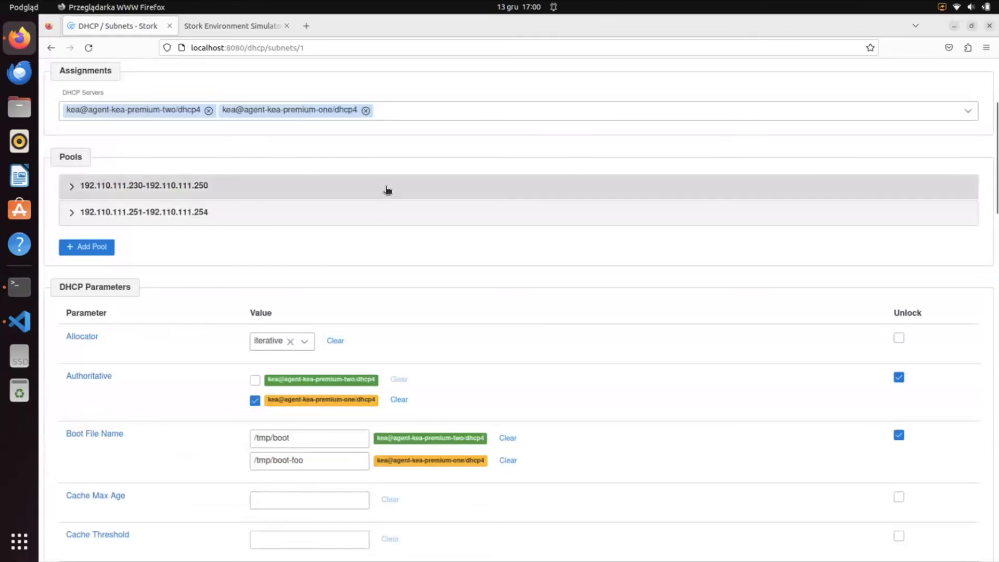
scroll(266, 267, up, 1)
click(232, 270)
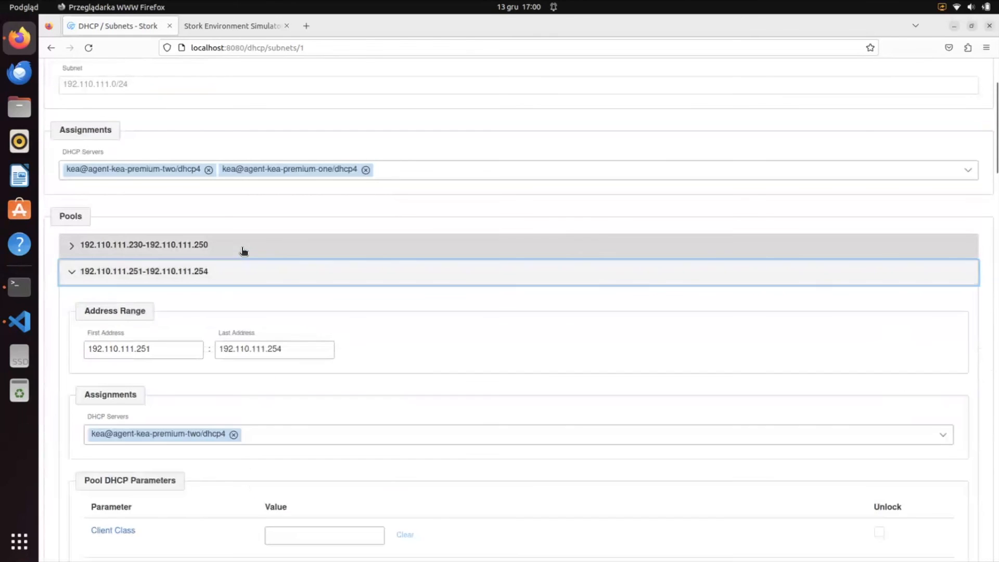
click(244, 252)
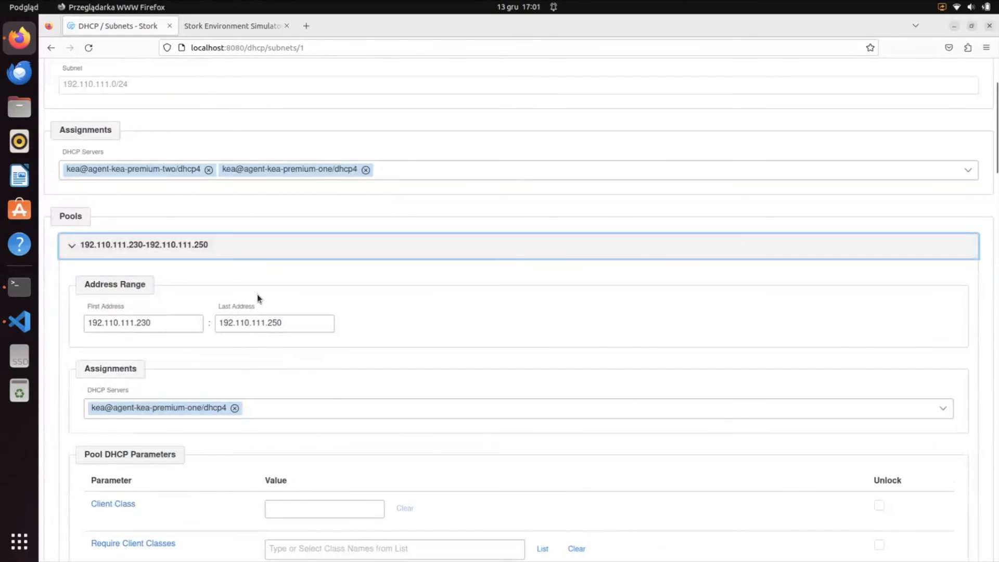
scroll(257, 295, down, 2)
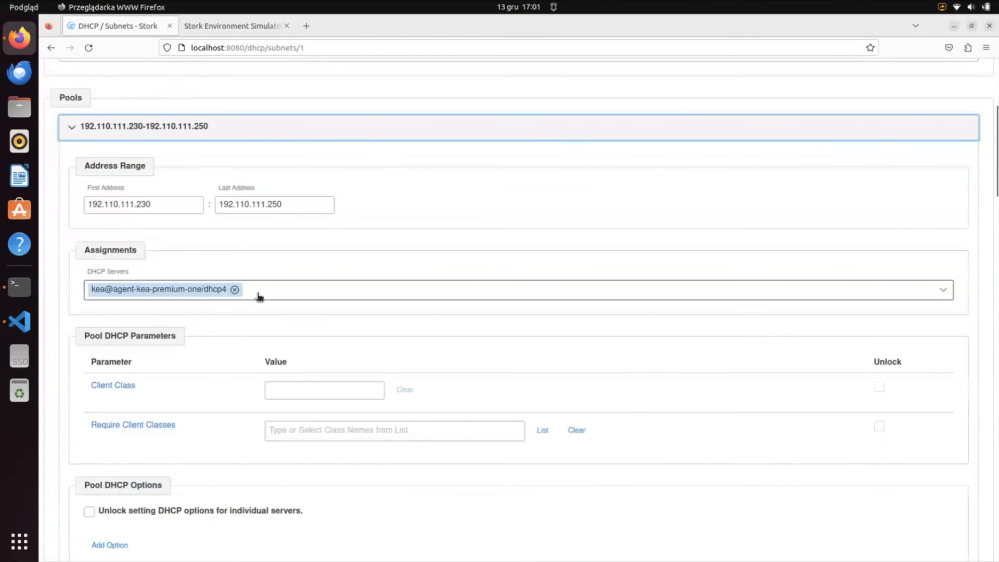
click(219, 127)
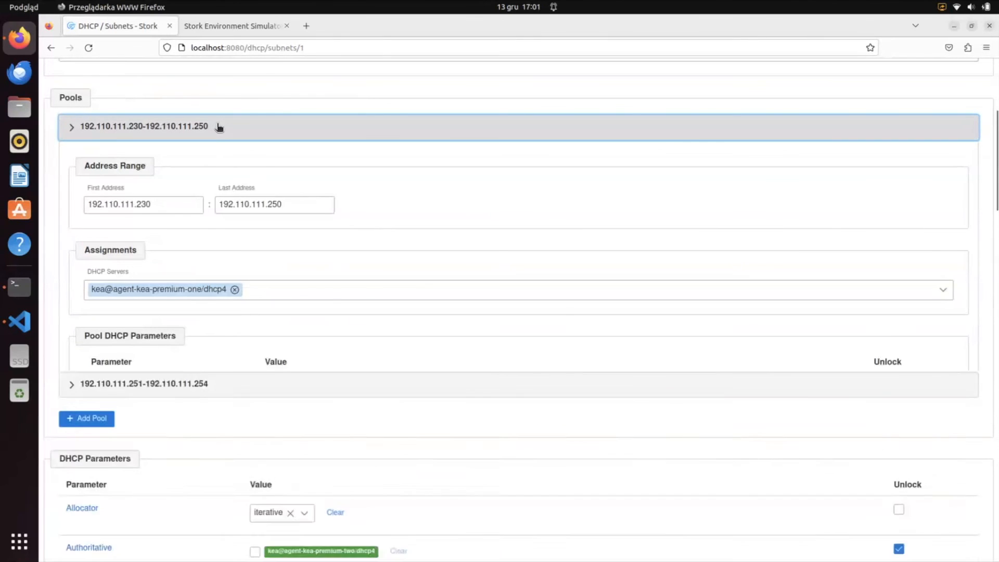
scroll(220, 163, down, 2)
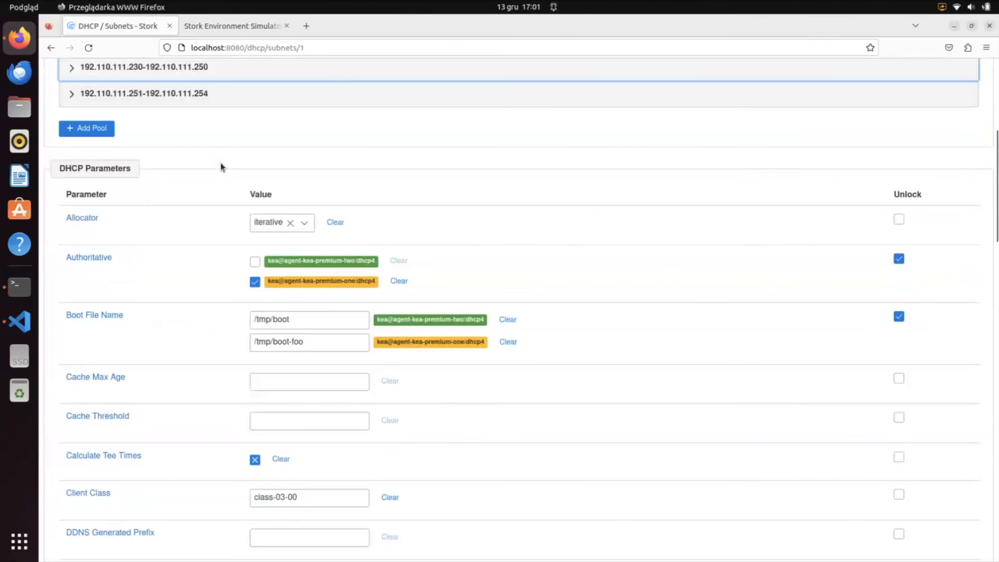
click(214, 74)
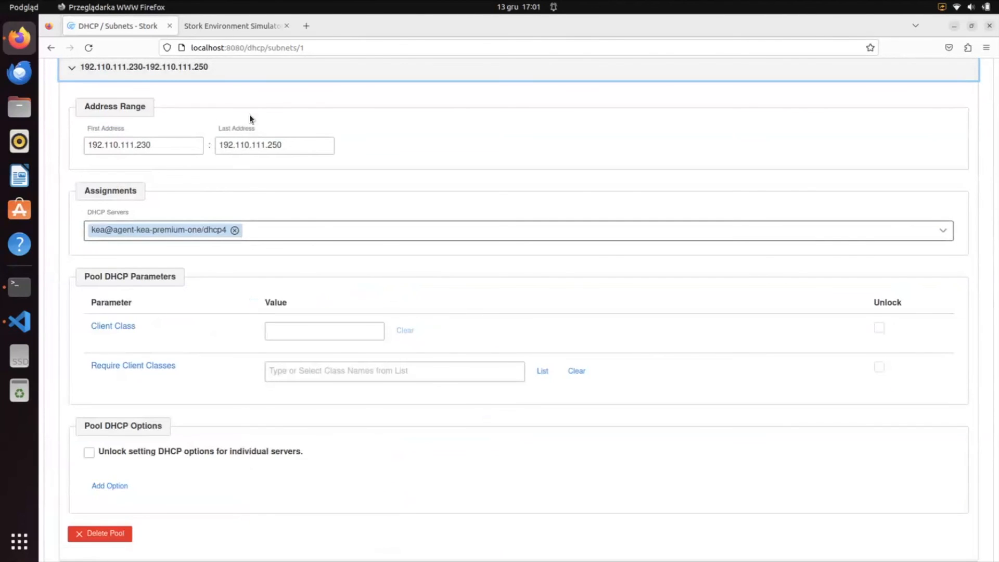
click(251, 66)
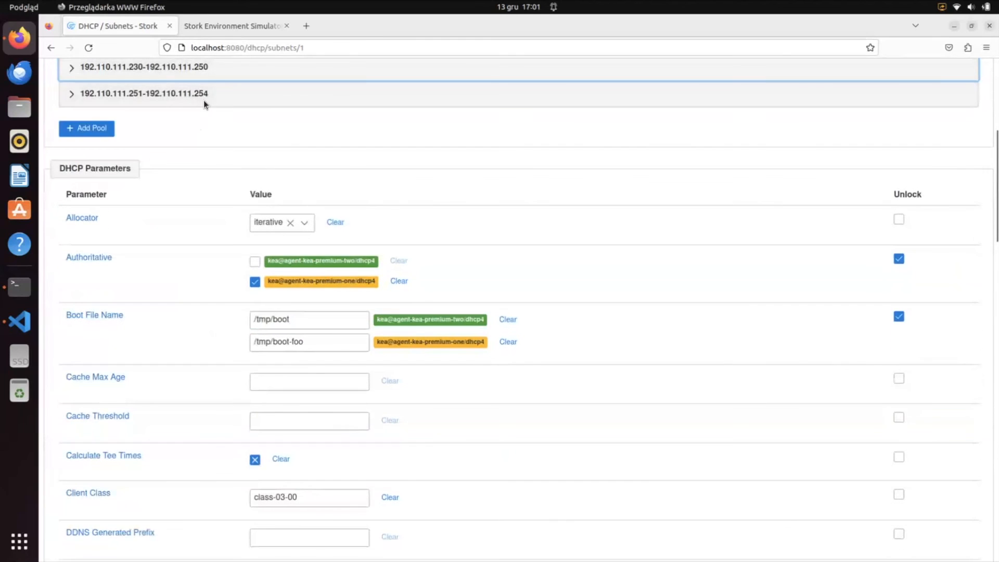
Delete the pool 192.110.111.251-192.110.111.254 assigned to kea@agent-kea-premium-two from the subnet form.
click(204, 99)
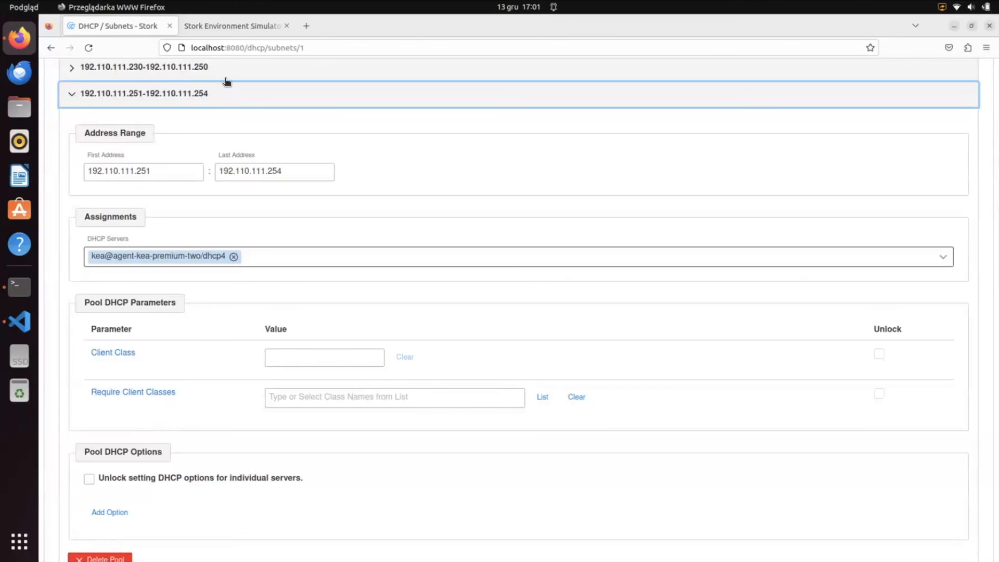
click(223, 95)
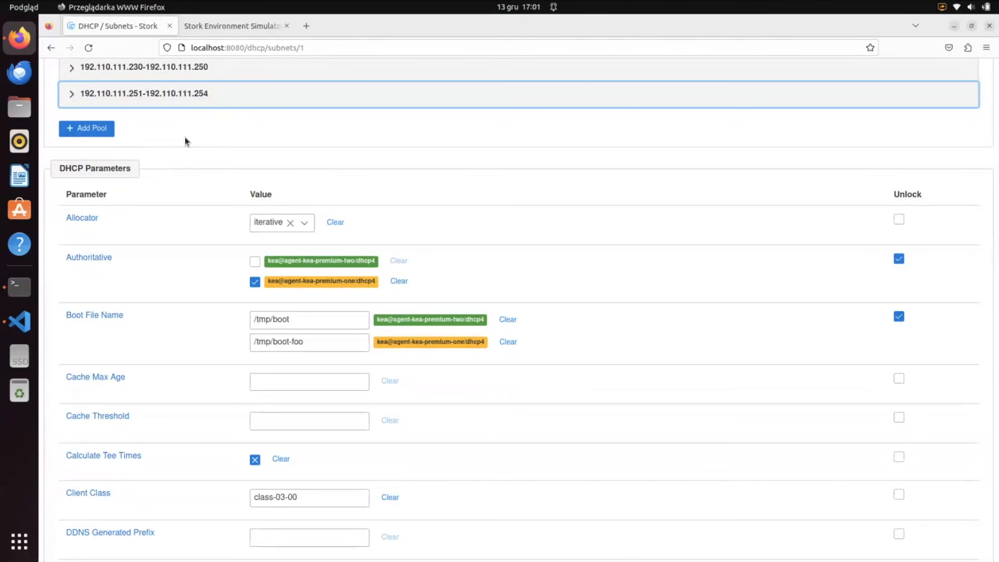
click(110, 86)
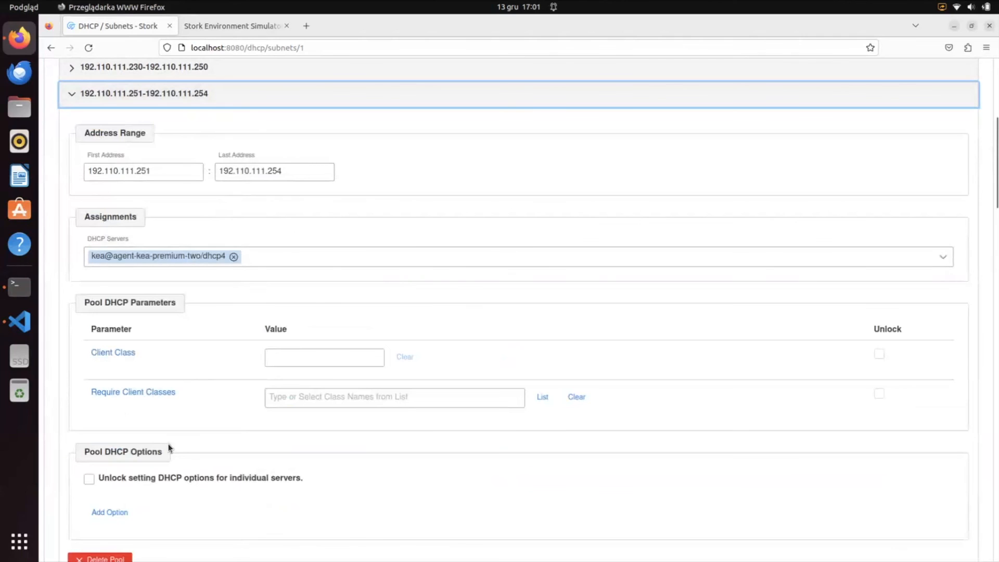
click(125, 558)
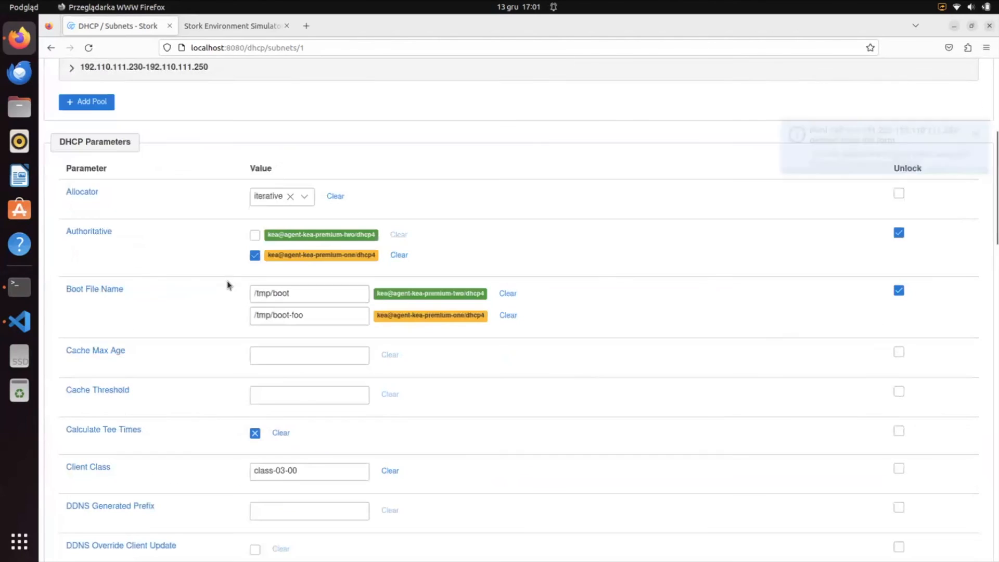
Set the last address of the pool starting at 192.110.111.230 to 192.110.111.255 and submit the subnet changes.
scroll(176, 110, up, 2)
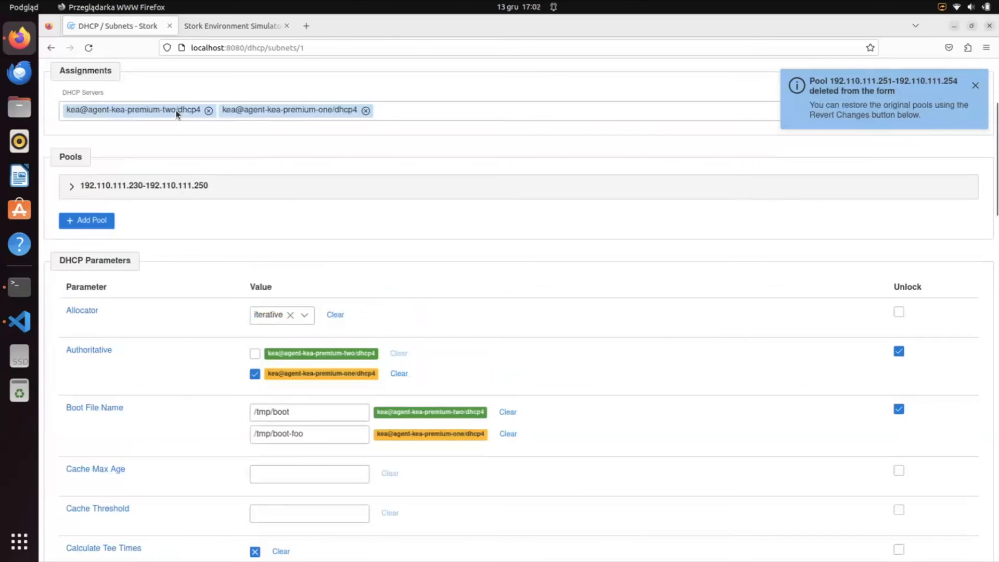
click(186, 190)
click(296, 261)
key(BackSpace)
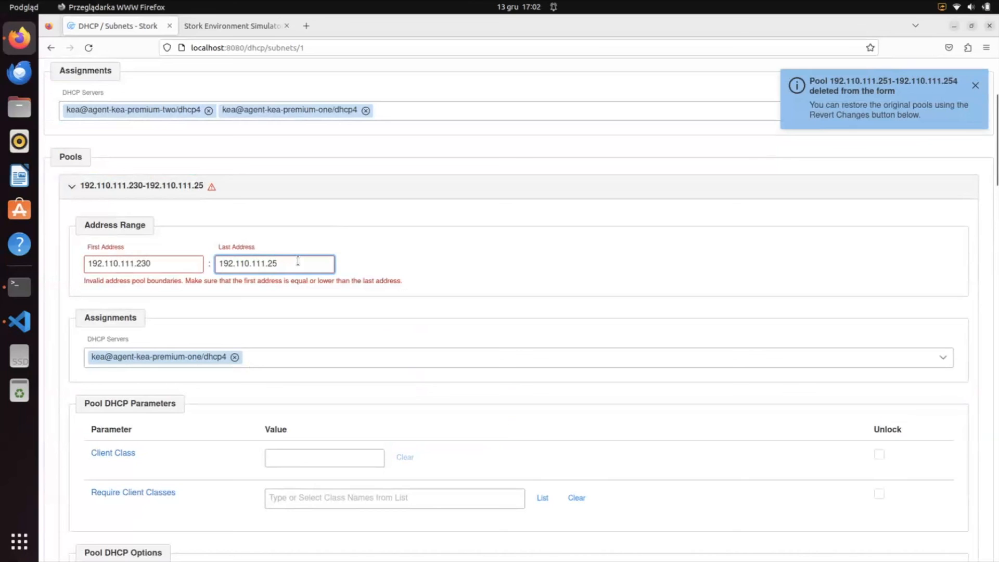
text(5)
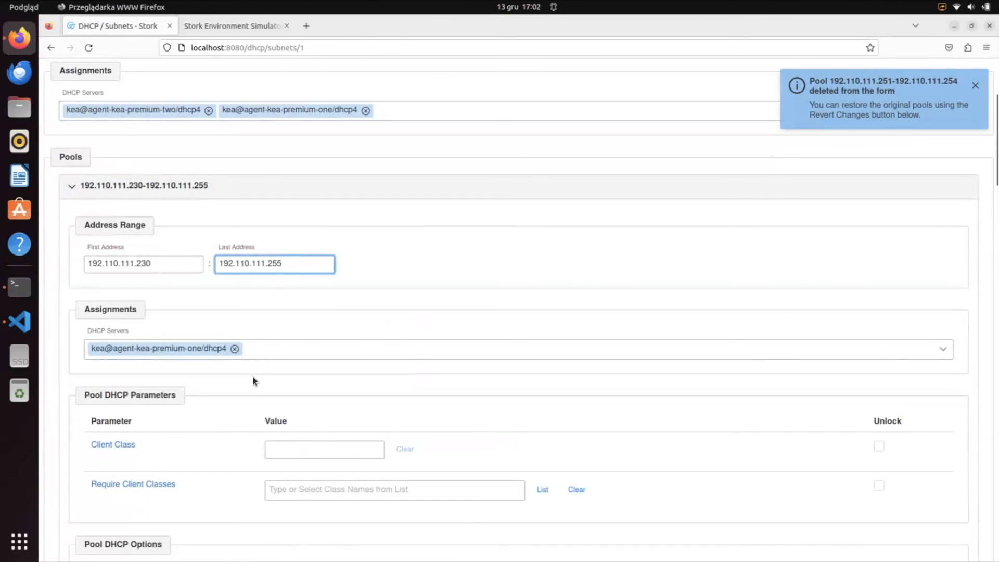
click(194, 188)
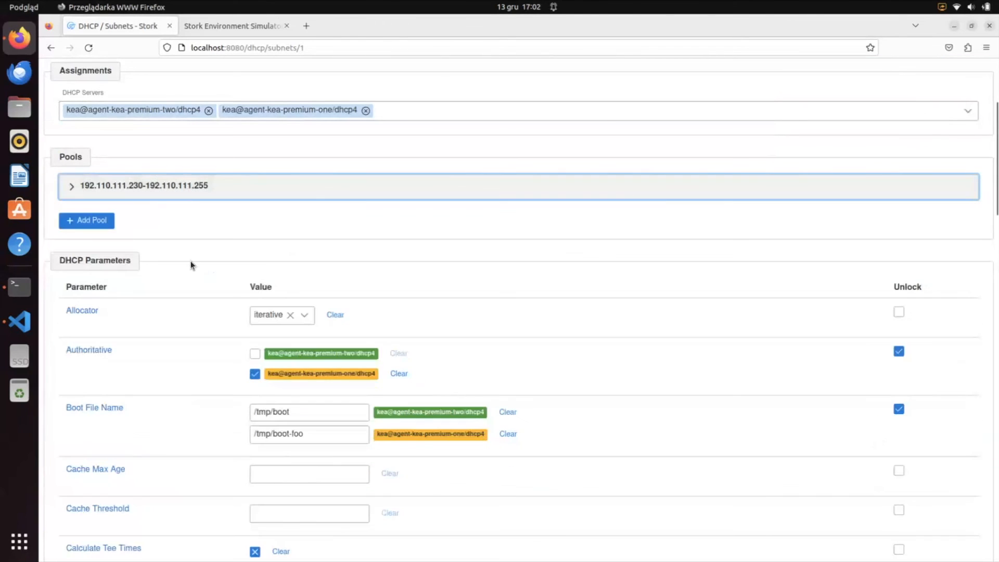
scroll(123, 474, down, 20)
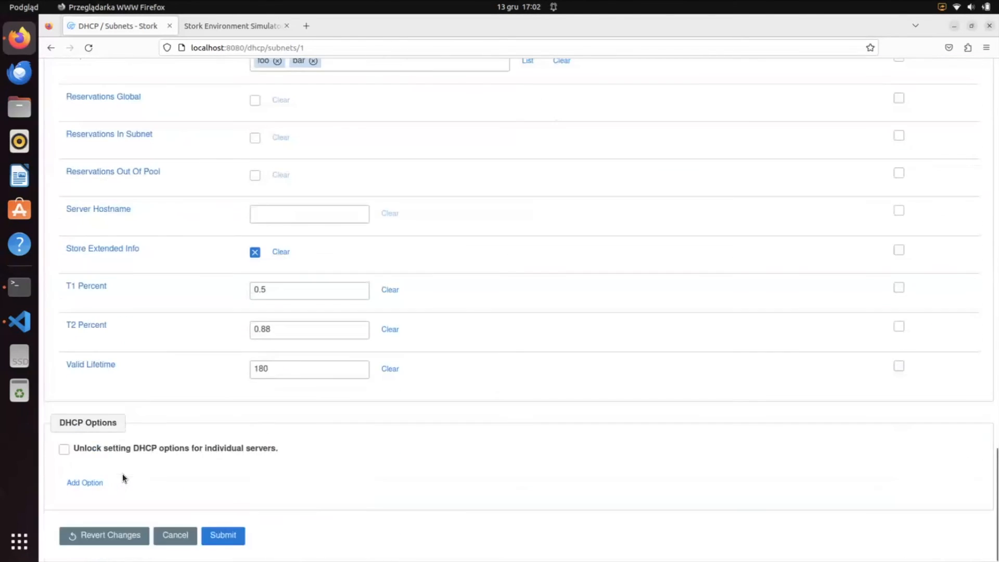
click(222, 536)
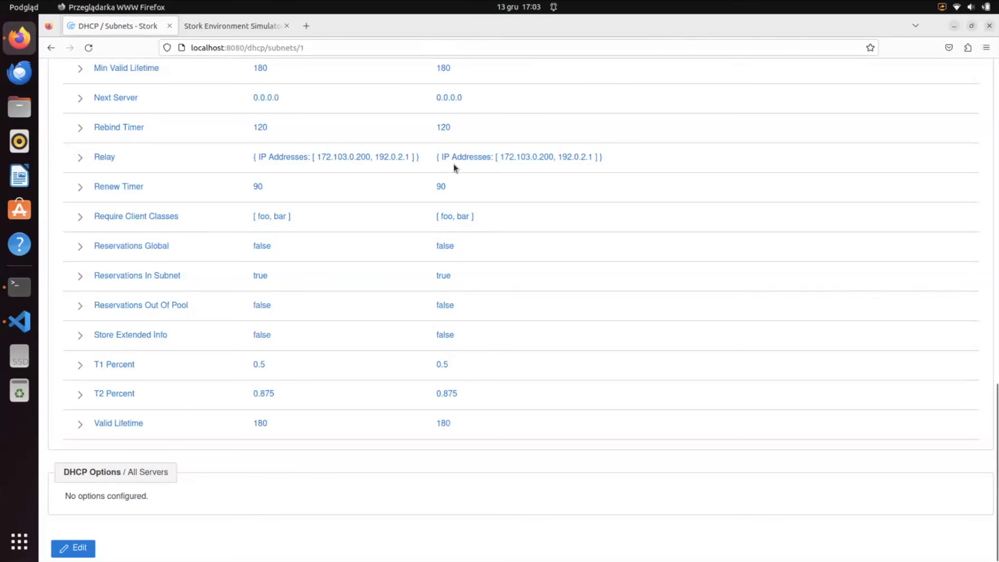
Check the pools of both servers on the subnet page and reload it to refresh the statistics.
scroll(500, 157, up, 12)
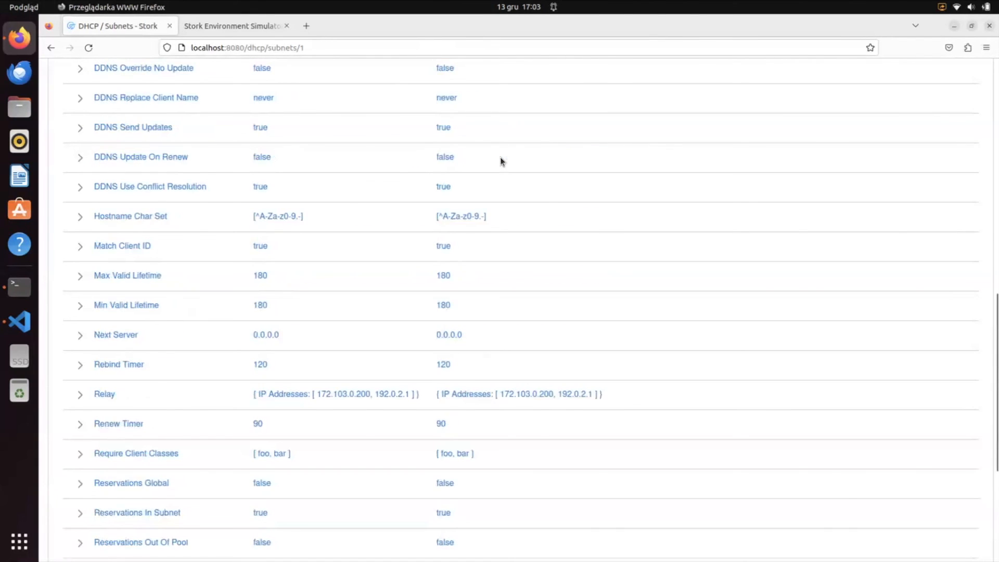
scroll(501, 157, up, 2)
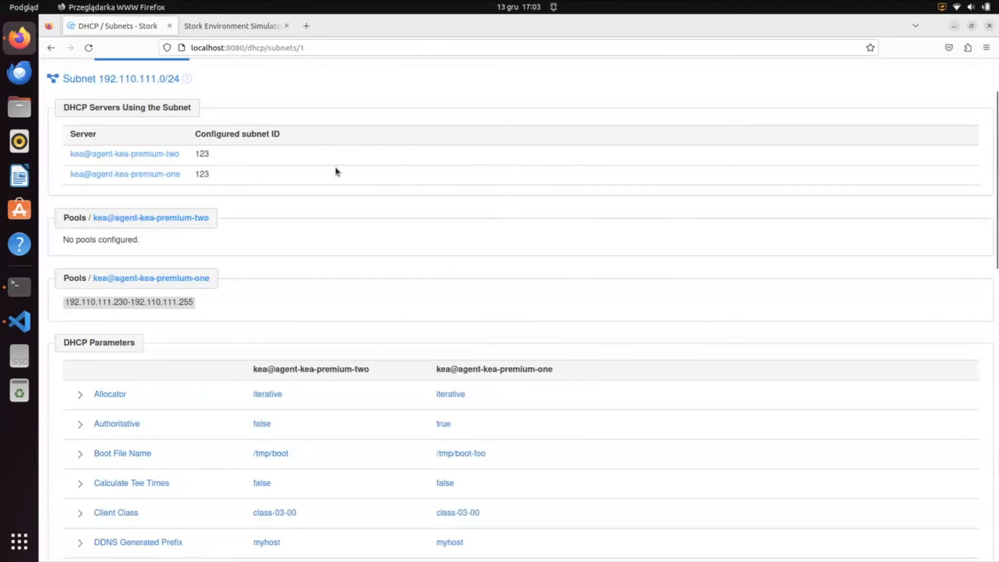
click(89, 47)
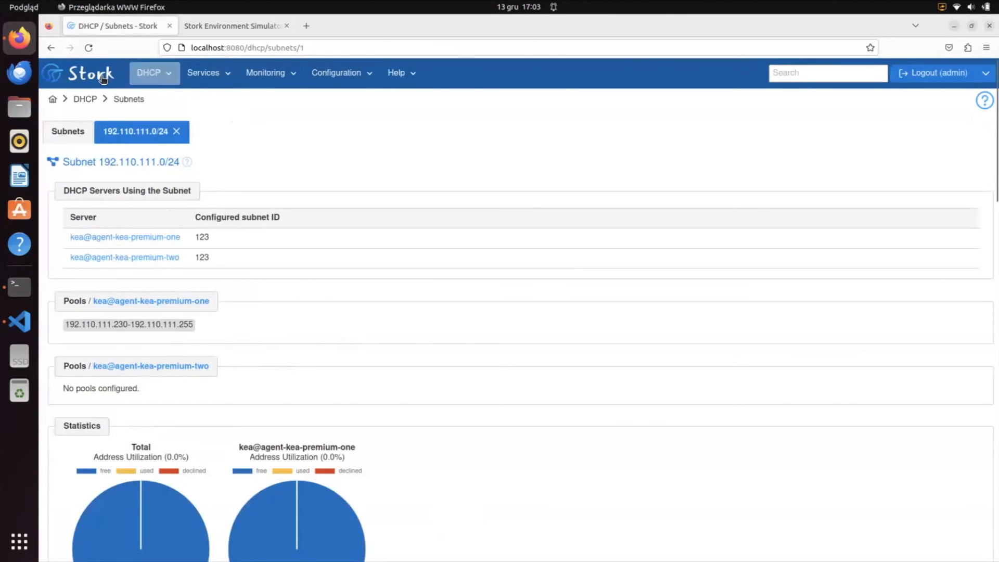
Check the Stork version and open the list of authorized machines.
mouse_move(103, 79)
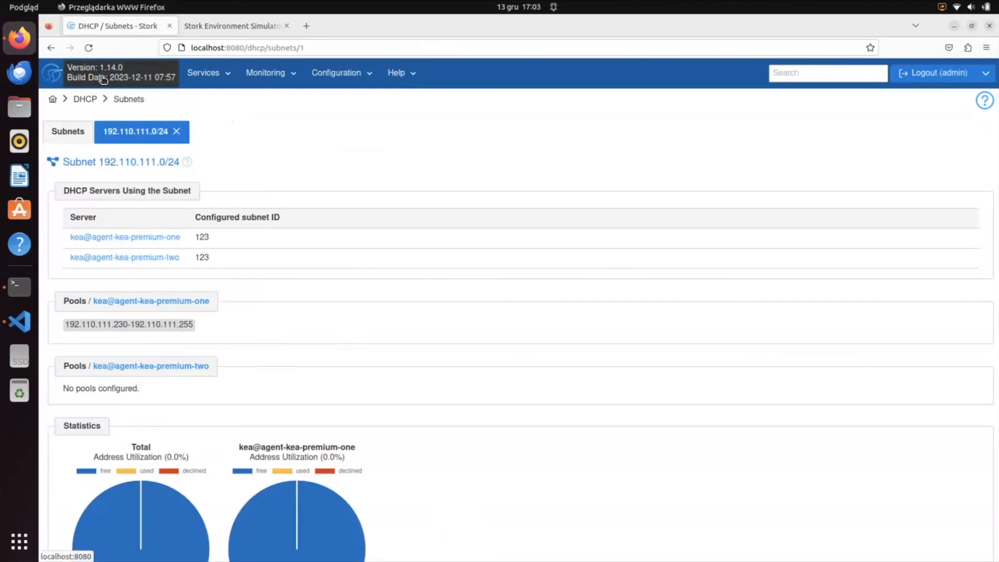
click(211, 76)
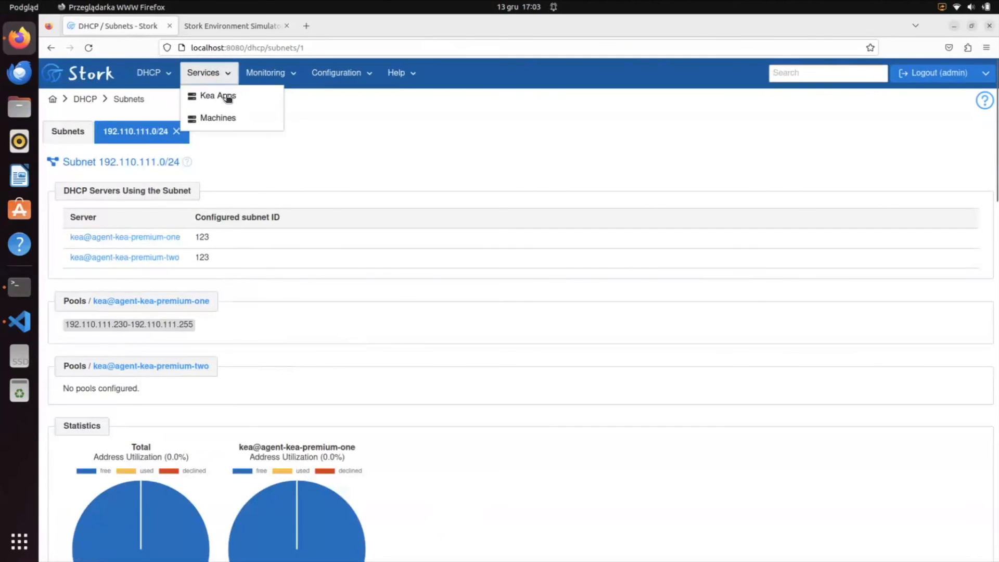
click(226, 118)
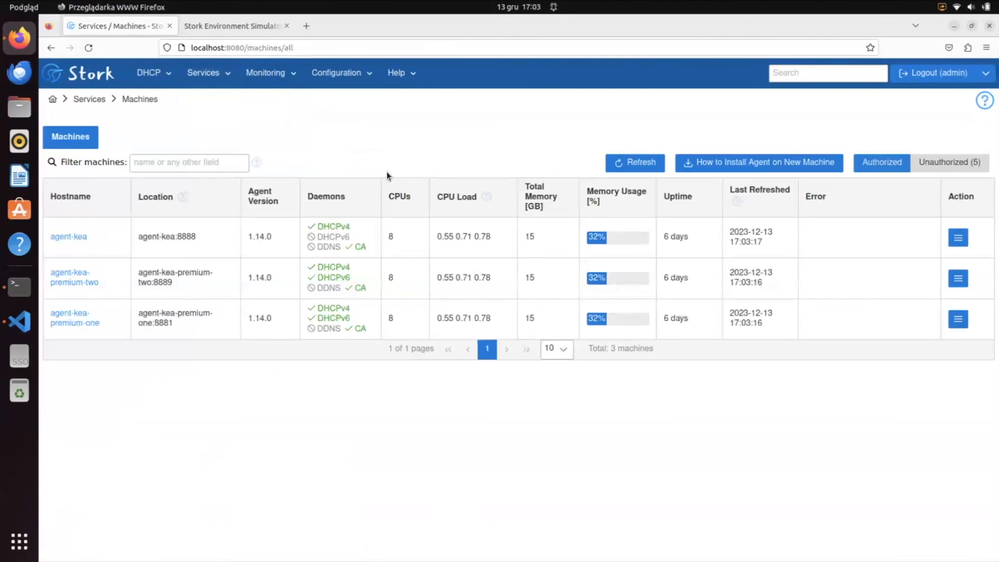